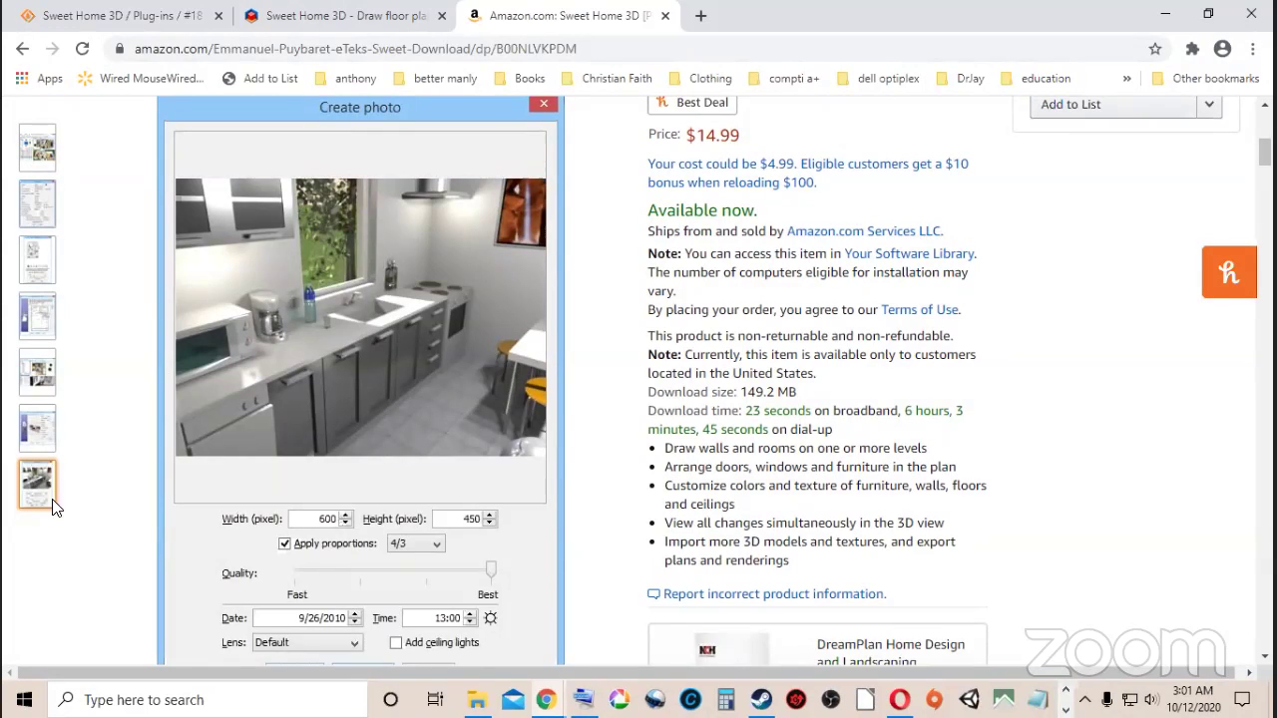
Look over the Sweet Home 3D download listing on Amazon, and close the Amazon and sweethome3d.com pages.
{"action": "scroll", "coordinate": [88, 501], "scroll_direction": "down", "scroll_amount": 3}
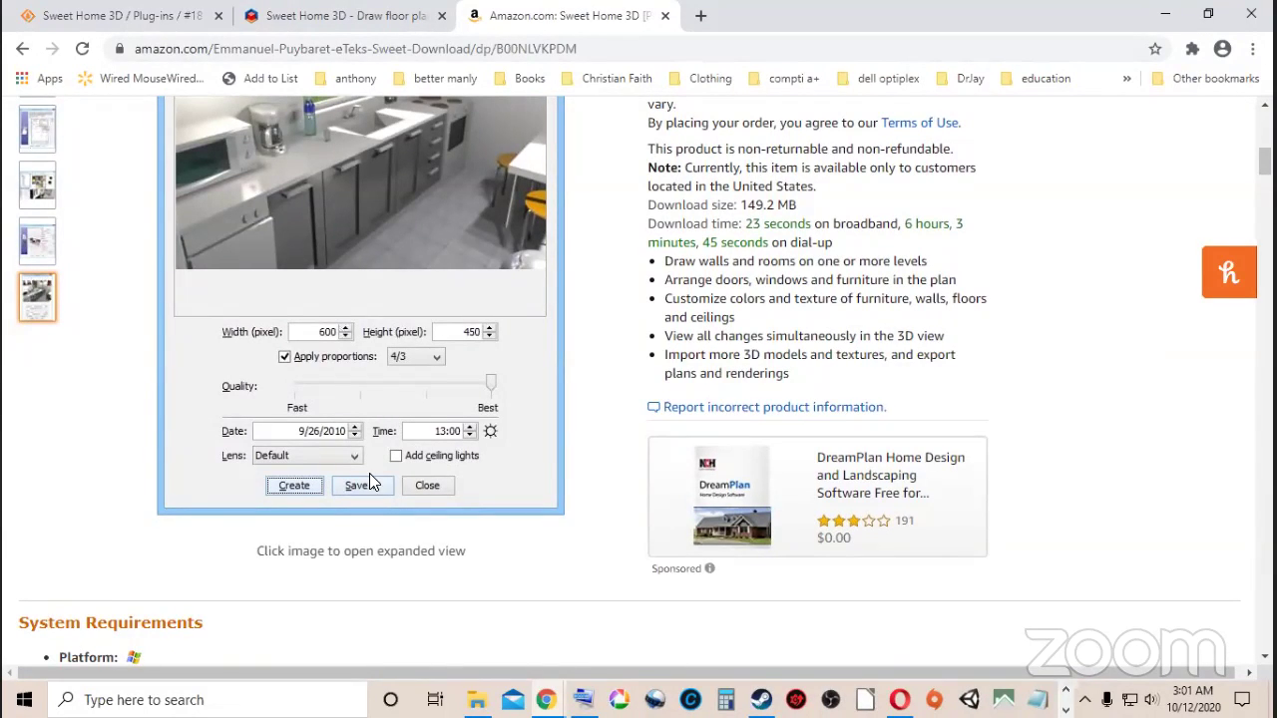
{"action": "scroll", "coordinate": [332, 470], "scroll_direction": "down", "scroll_amount": 2}
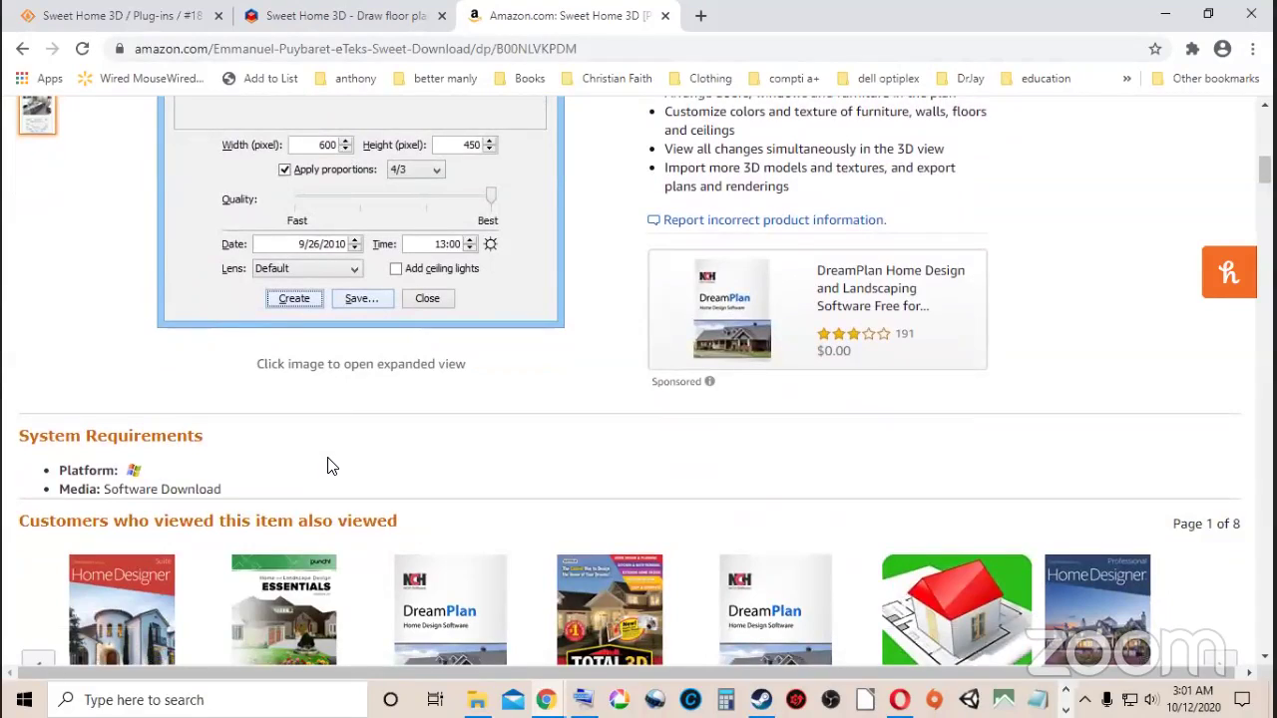
{"action": "scroll", "coordinate": [436, 362], "scroll_direction": "up", "scroll_amount": 4}
{"action": "scroll", "coordinate": [436, 364], "scroll_direction": "down", "scroll_amount": 4}
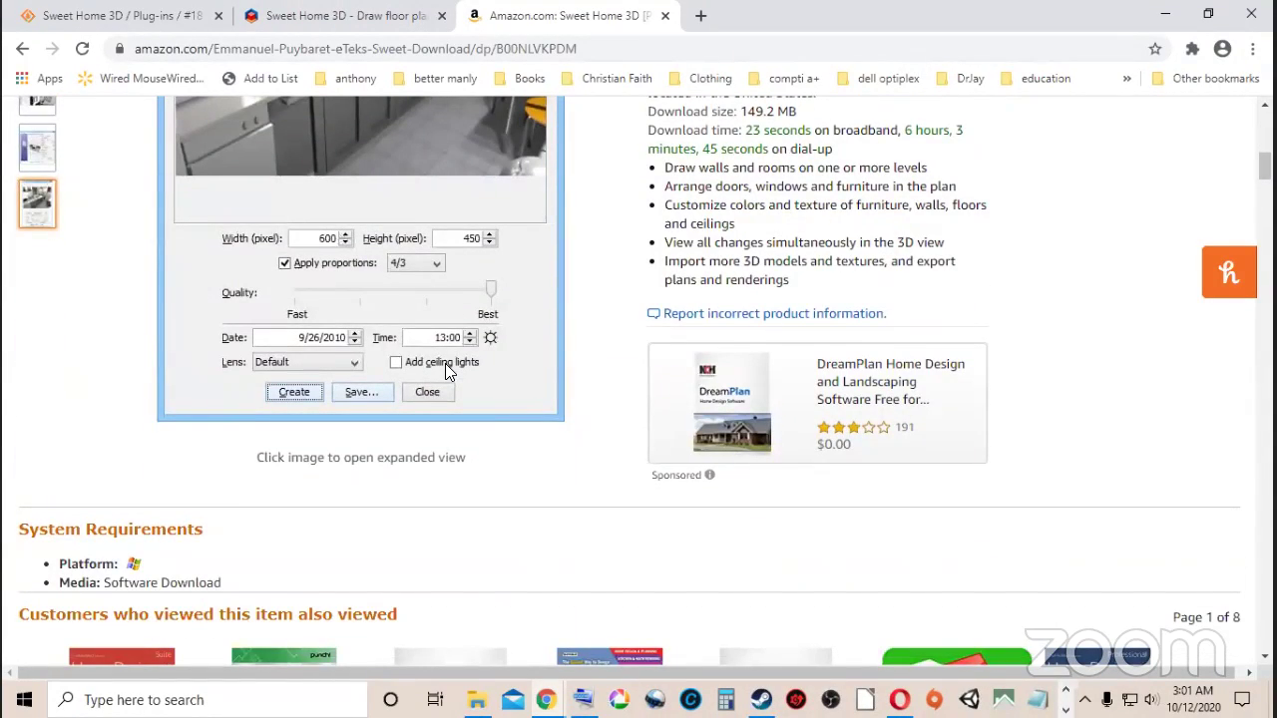
{"action": "scroll", "coordinate": [445, 363], "scroll_direction": "up", "scroll_amount": 6}
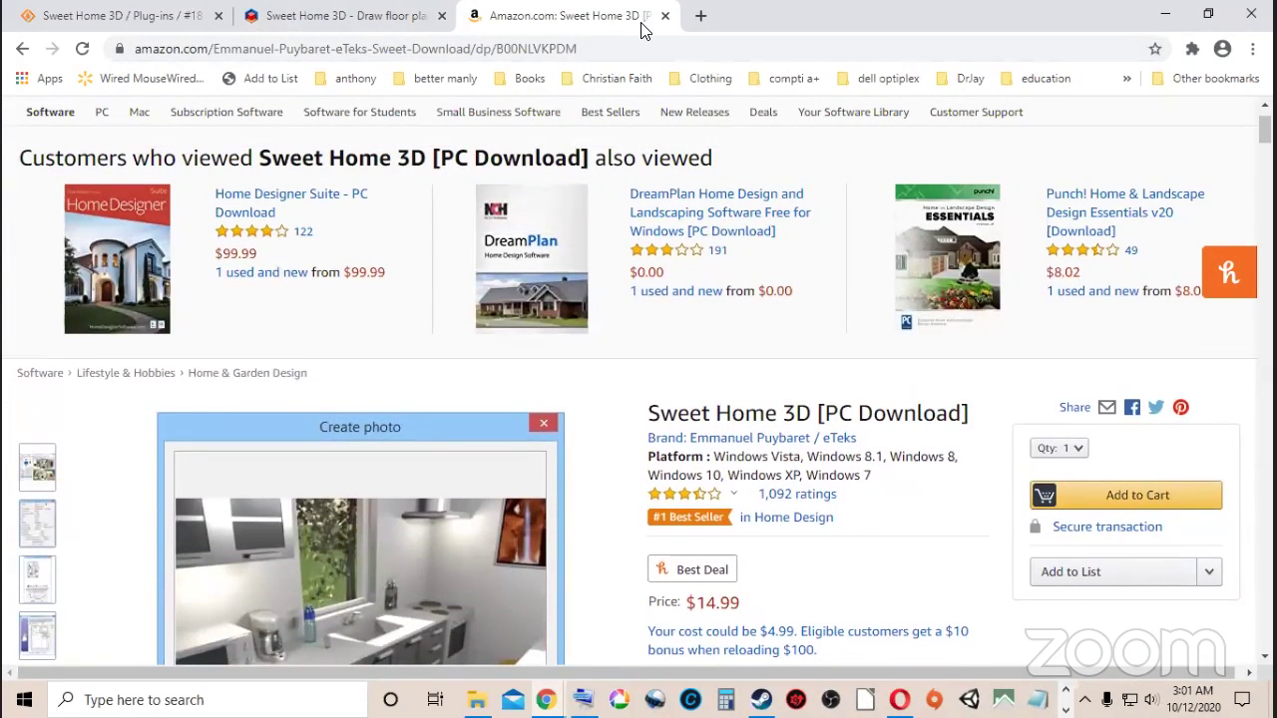
{"action": "left_click", "coordinate": [664, 15]}
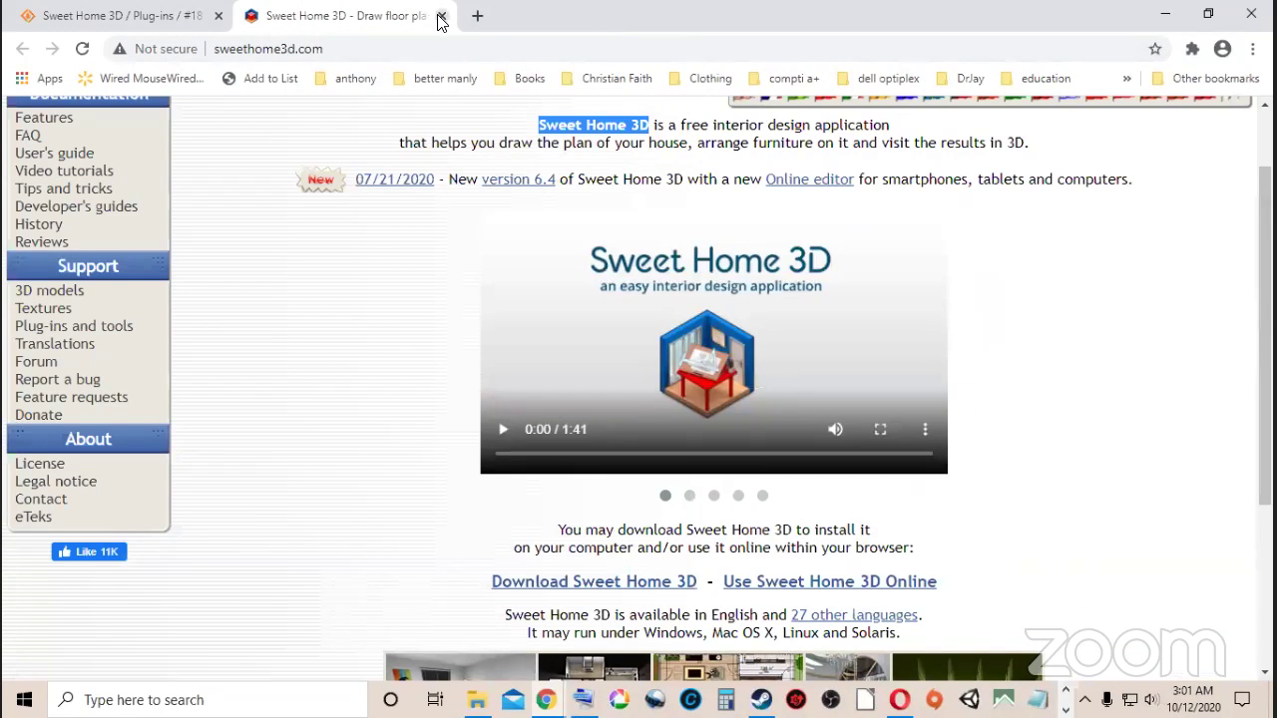
{"action": "left_click", "coordinate": [441, 15]}
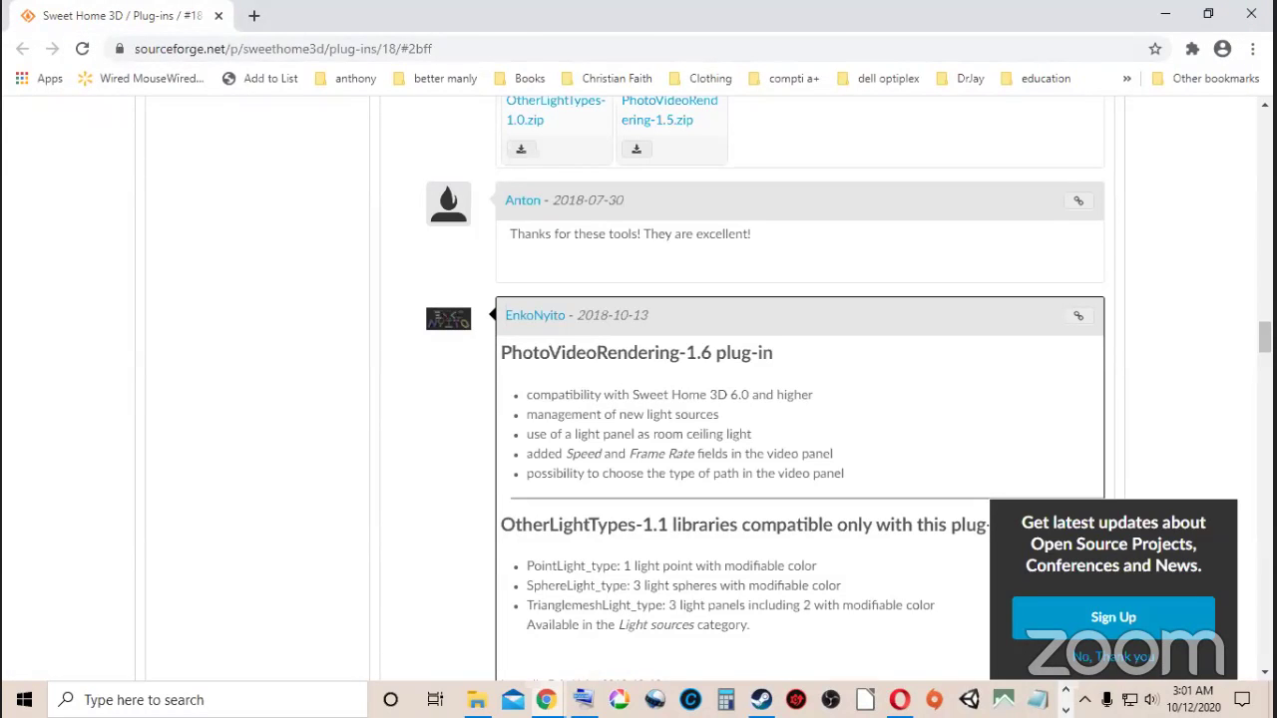
Switch to Sweet Home 3D, dismiss its About dialog and bring the lower rooms of the small house plan into view.
{"action": "key", "text": "alt+Tab"}
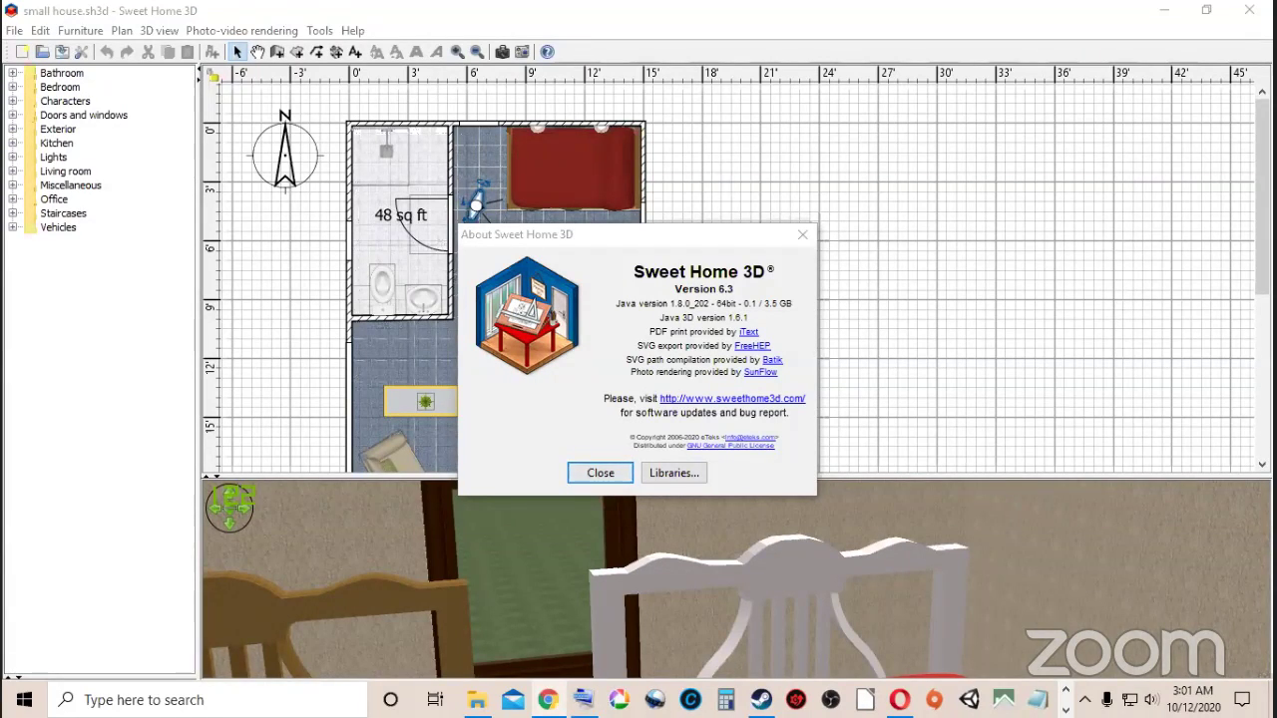
{"action": "left_click", "coordinate": [599, 473]}
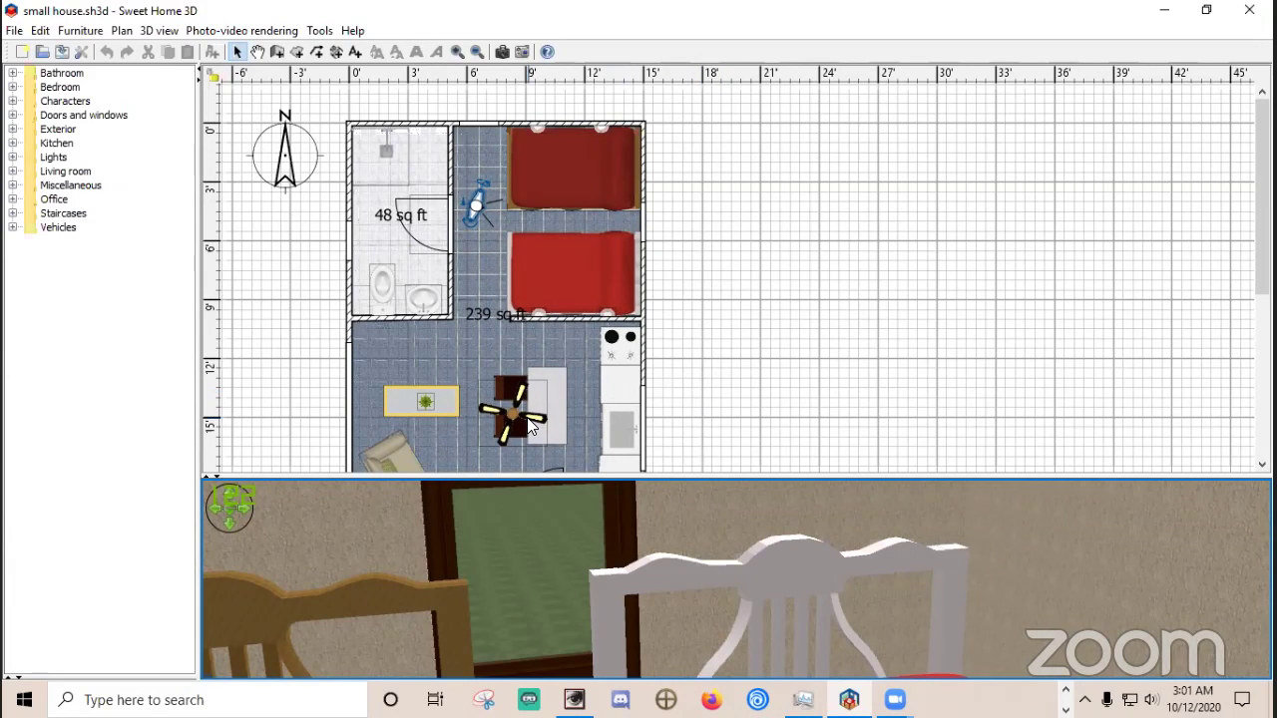
{"action": "scroll", "coordinate": [527, 417], "scroll_direction": "down", "scroll_amount": 4}
{"action": "scroll", "coordinate": [527, 418], "scroll_direction": "up", "scroll_amount": 2}
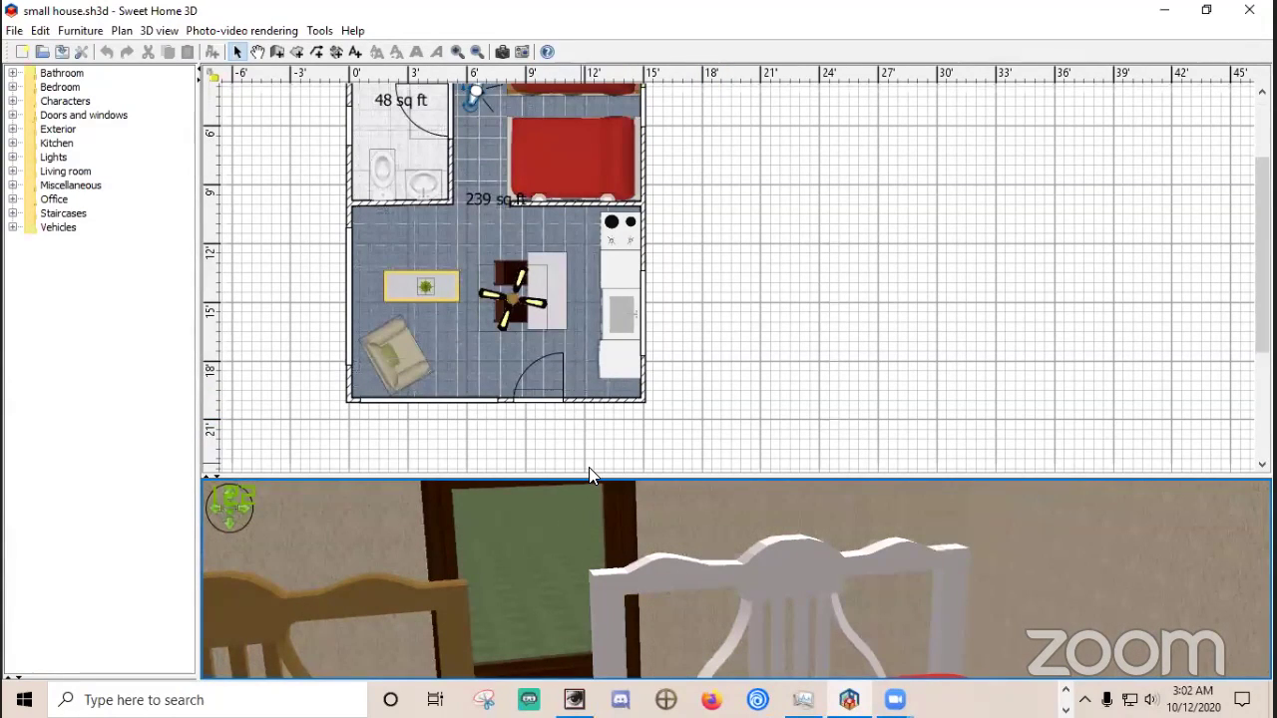
Enlarge the 3D view pane and turn the virtual visitor away from the beds toward the bathroom wall.
{"action": "left_click_drag", "start_coordinate": [602, 479], "coordinate": [641, 230]}
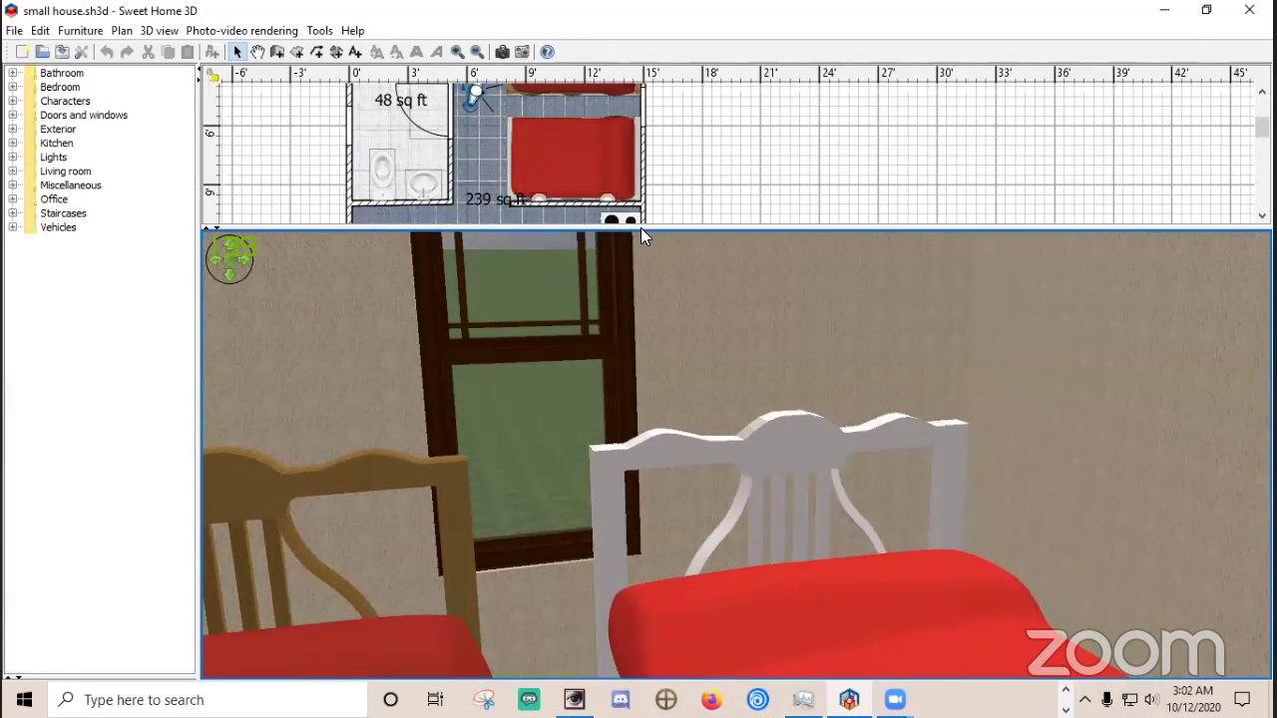
{"action": "left_click_drag", "start_coordinate": [853, 461], "coordinate": [1126, 486]}
{"action": "mouse_move", "coordinate": [762, 549]}
{"action": "left_mouse_down"}
{"action": "mouse_move", "coordinate": [766, 531]}
{"action": "mouse_move", "coordinate": [769, 544]}
{"action": "left_mouse_up"}
{"action": "left_click_drag", "start_coordinate": [638, 278], "coordinate": [638, 459]}
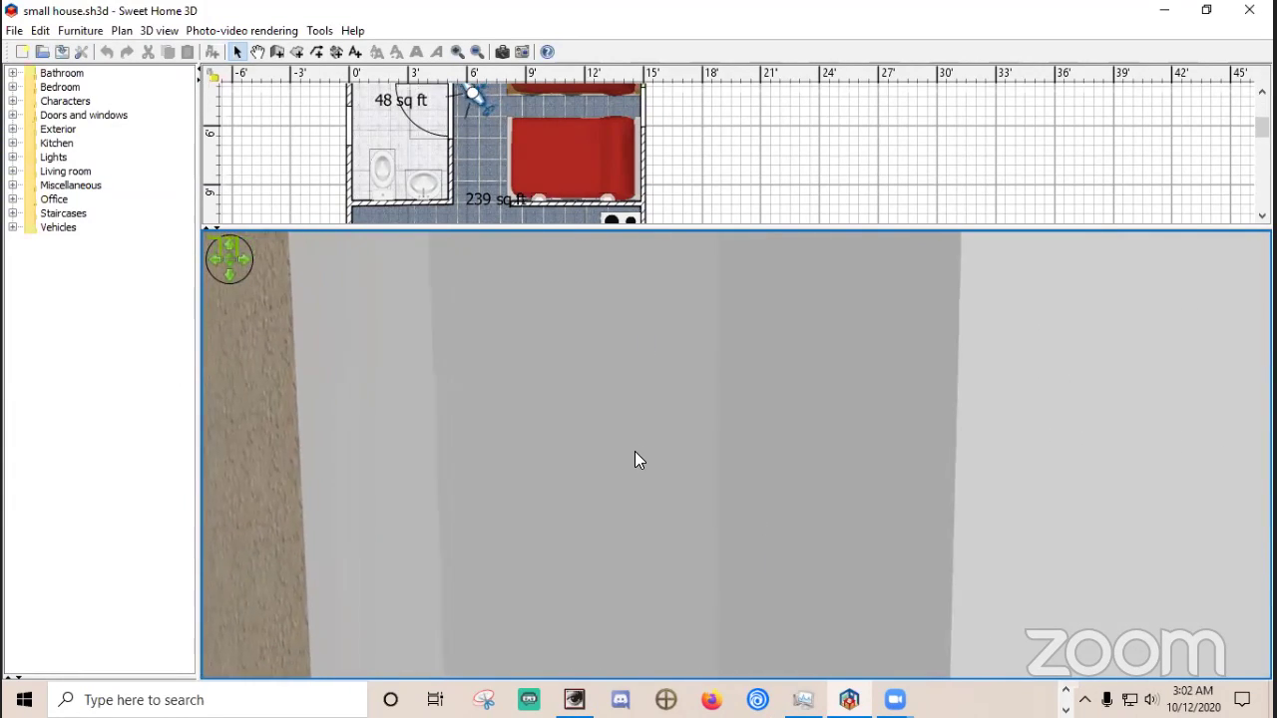
Move the virtual visitor through the wall into the 48 sq ft bathroom and turn it to face the shower.
{"action": "key", "text": "Left"}
{"action": "key", "text": "Left"}
{"action": "key", "text": "Left"}
{"action": "key", "text": "Left"}
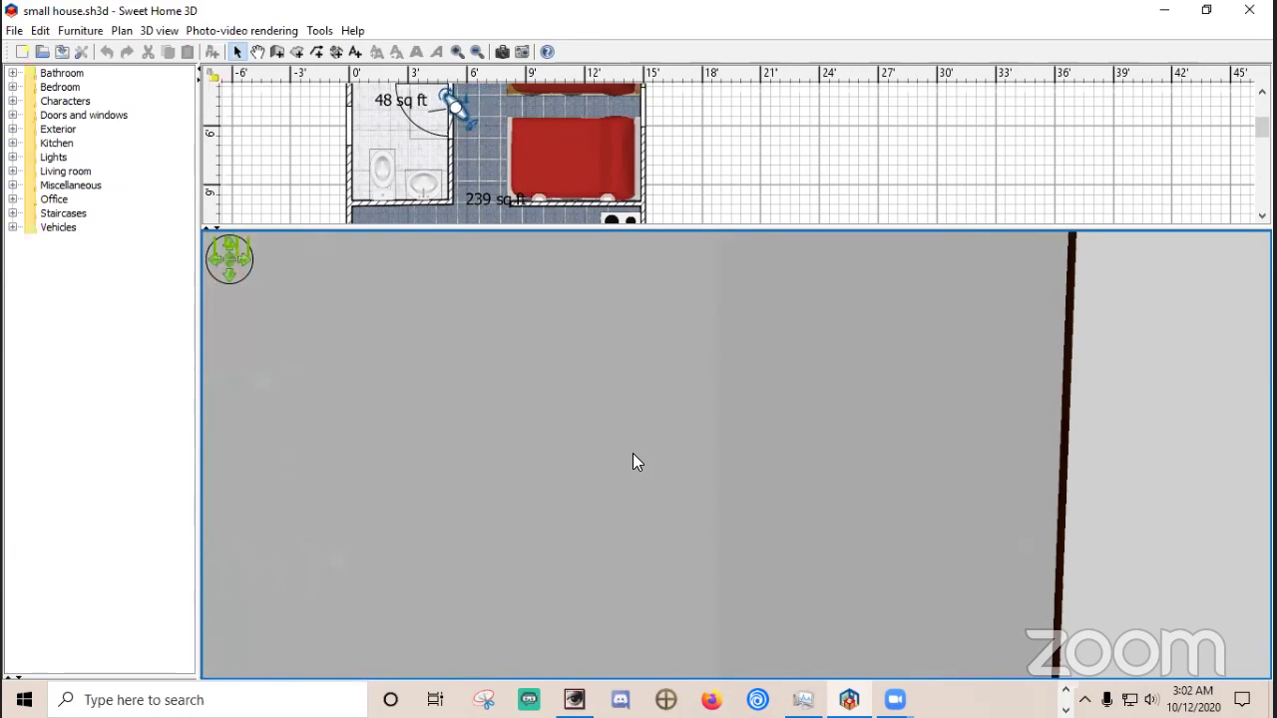
{"action": "key", "text": "Left"}
{"action": "key", "text": "Left"}
{"action": "key", "text": "Left"}
{"action": "key", "text": "Left"}
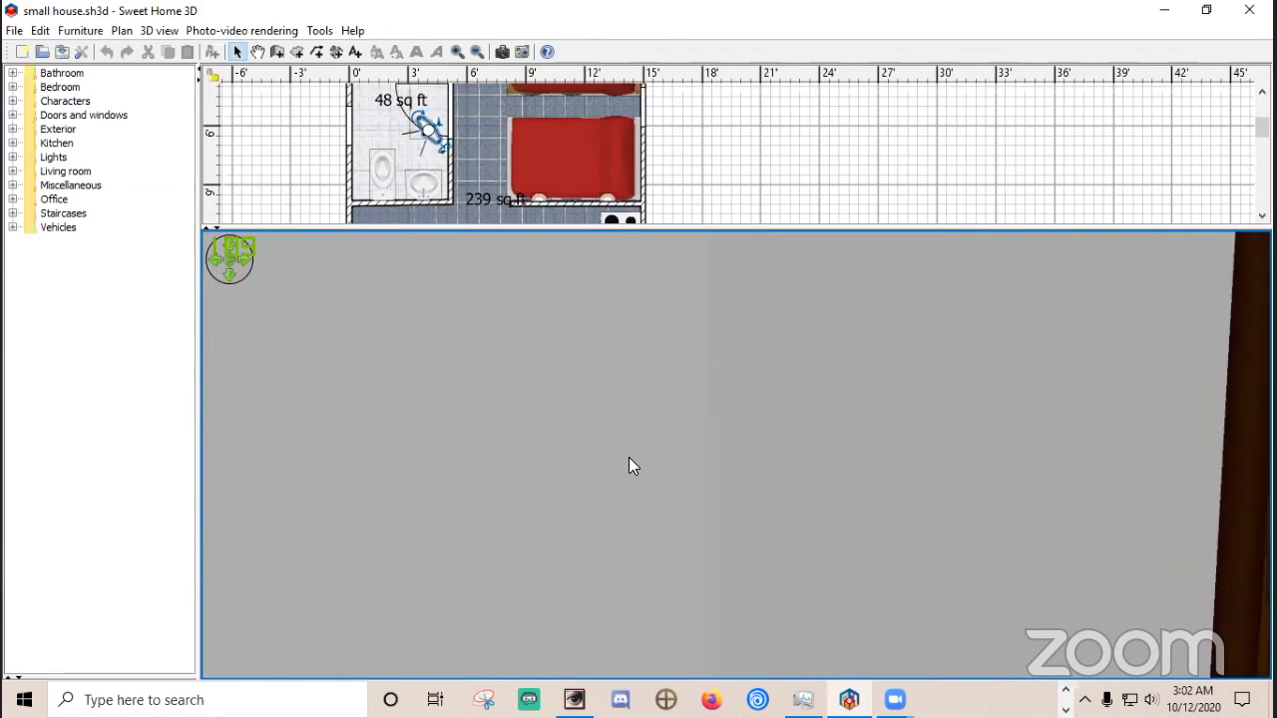
{"action": "key", "text": "Up"}
{"action": "key", "text": "Up"}
{"action": "key", "text": "Up"}
{"action": "key", "text": "Up"}
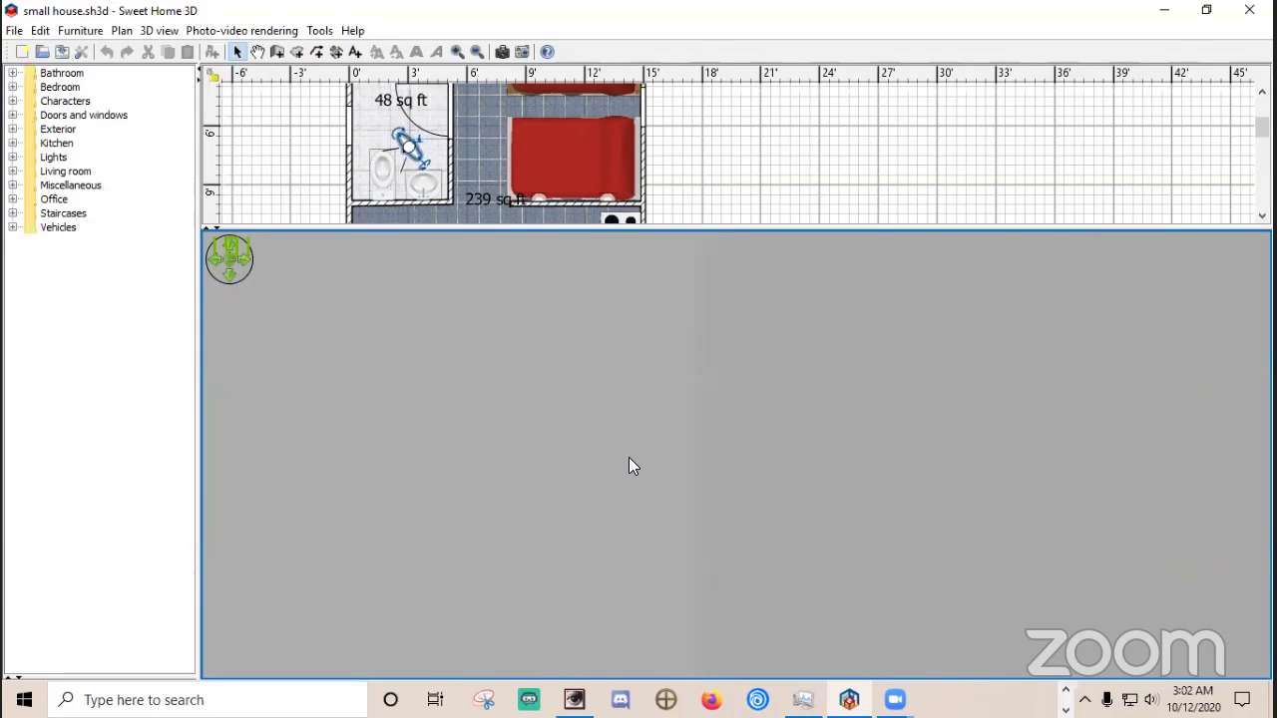
{"action": "key", "text": "Right"}
{"action": "key", "text": "Right"}
{"action": "key", "text": "Right"}
{"action": "key", "text": "Right"}
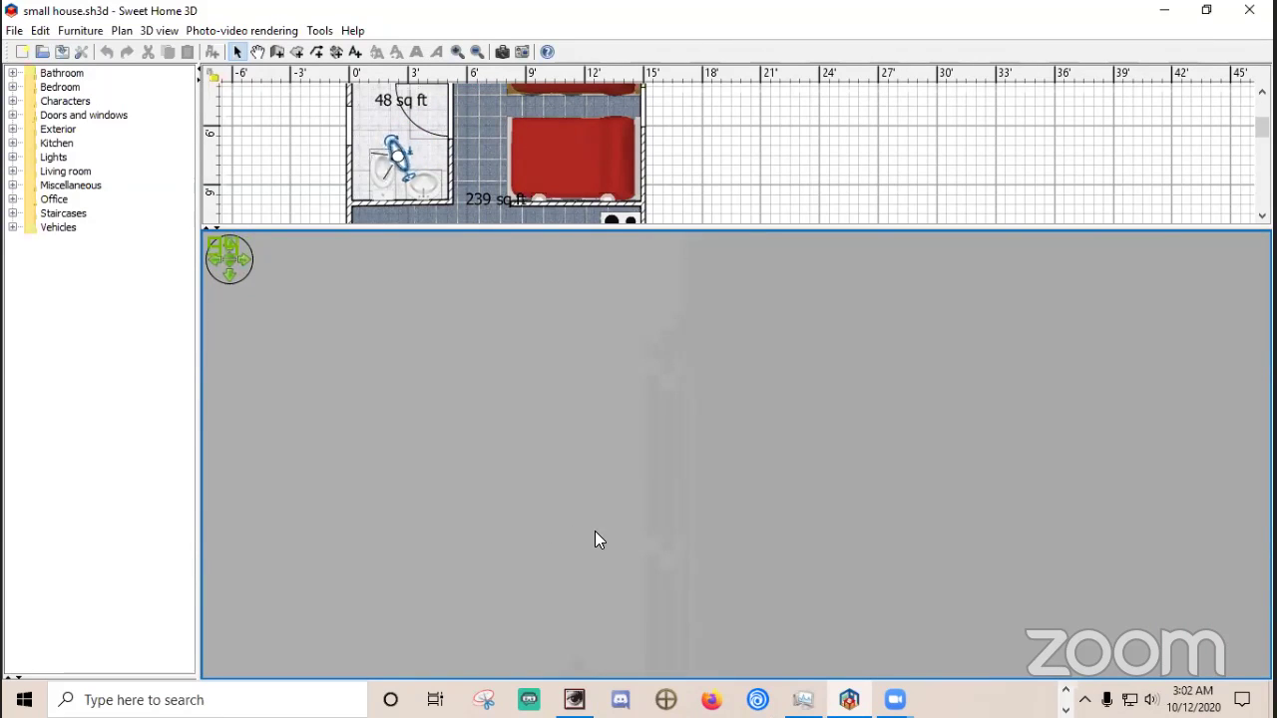
{"action": "left_click_drag", "start_coordinate": [714, 569], "coordinate": [910, 531]}
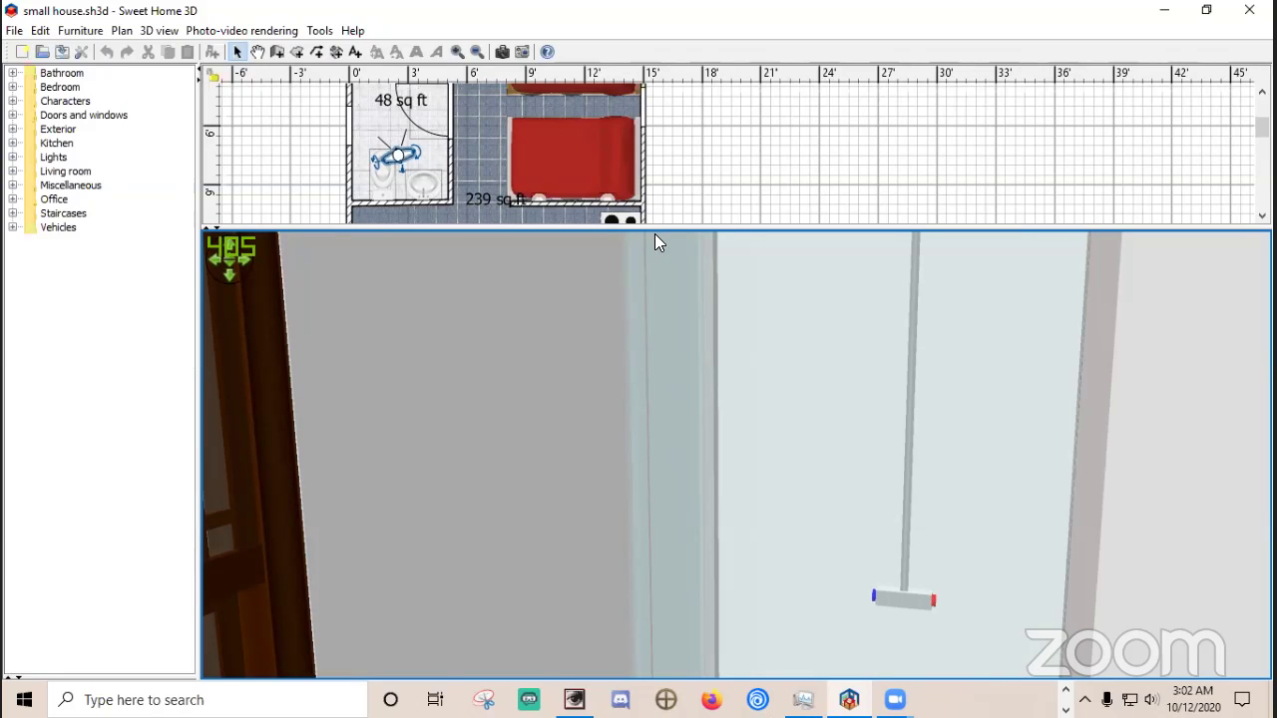
Enlarge the floor plan pane and show the bathroom and both beds in the plan.
{"action": "left_click_drag", "start_coordinate": [655, 231], "coordinate": [676, 341]}
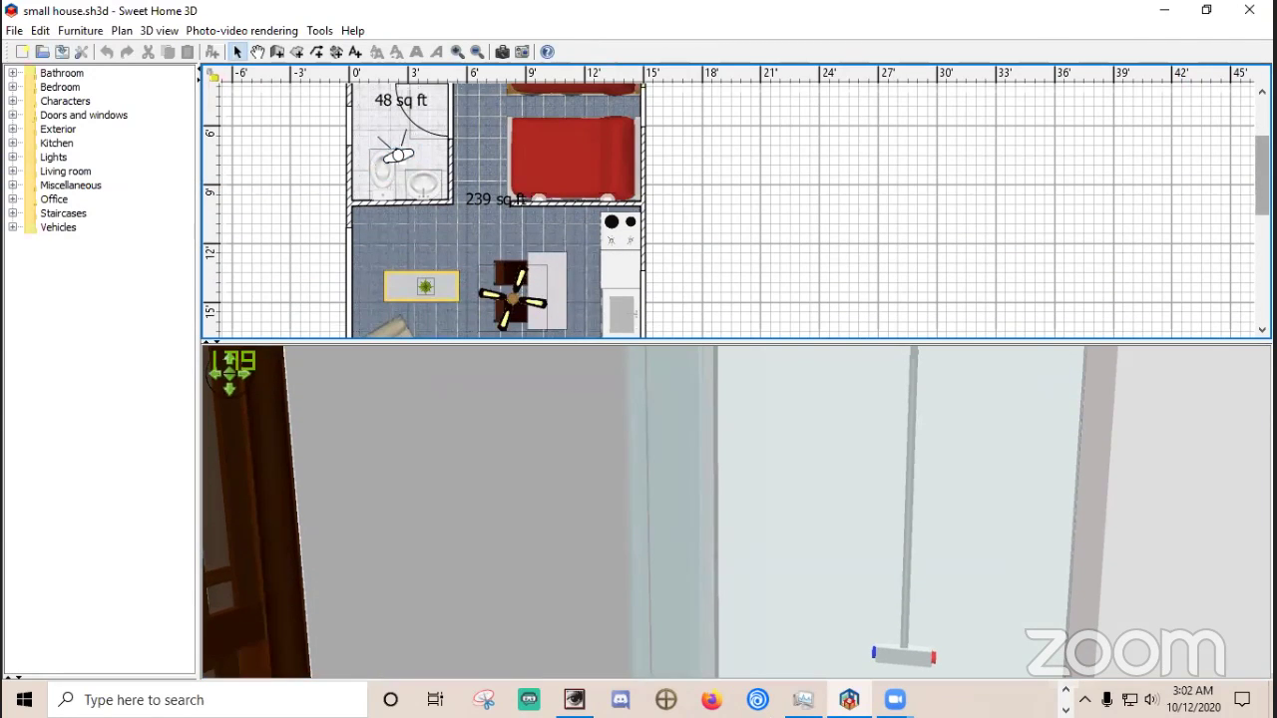
{"action": "scroll", "coordinate": [737, 210], "scroll_direction": "up", "scroll_amount": 4}
{"action": "scroll", "coordinate": [281, 180], "scroll_direction": "up", "scroll_amount": 2}
{"action": "scroll", "coordinate": [281, 180], "scroll_direction": "down", "scroll_amount": 1}
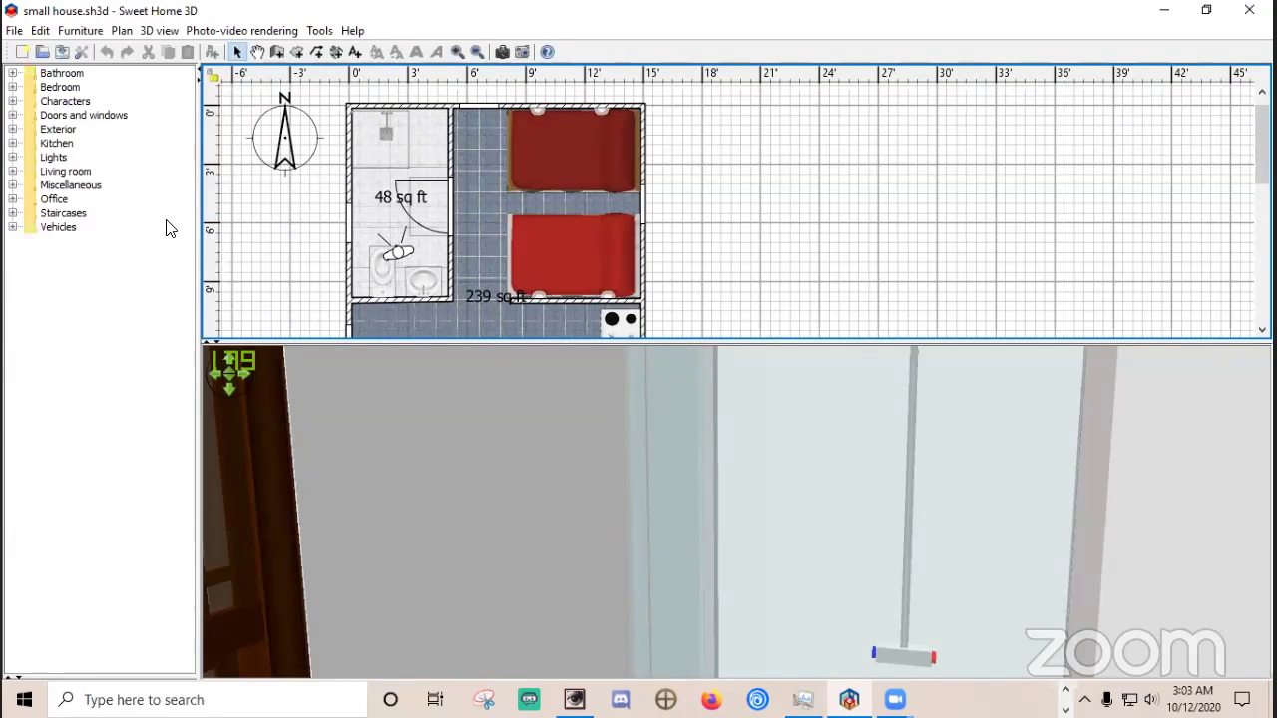
Expand the Lights category in the furniture catalog and give the floor plan pane slightly more height.
{"action": "left_click", "coordinate": [12, 158]}
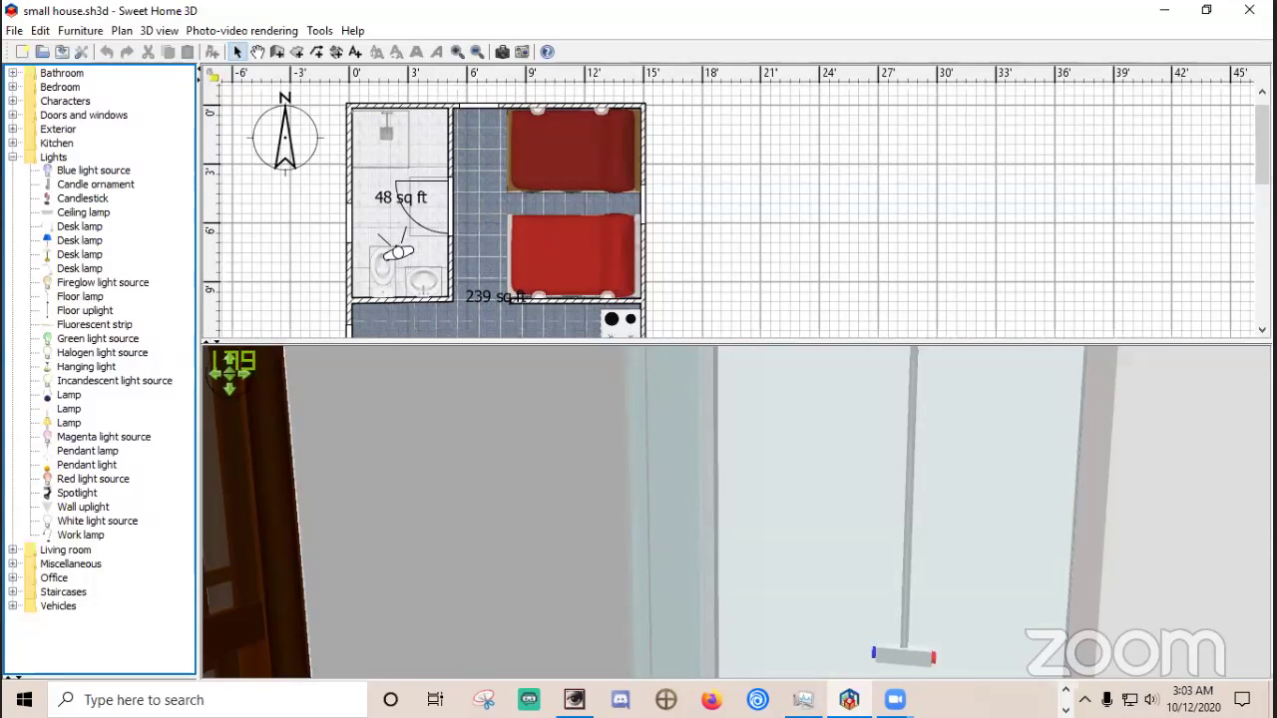
{"action": "left_click", "coordinate": [1066, 691]}
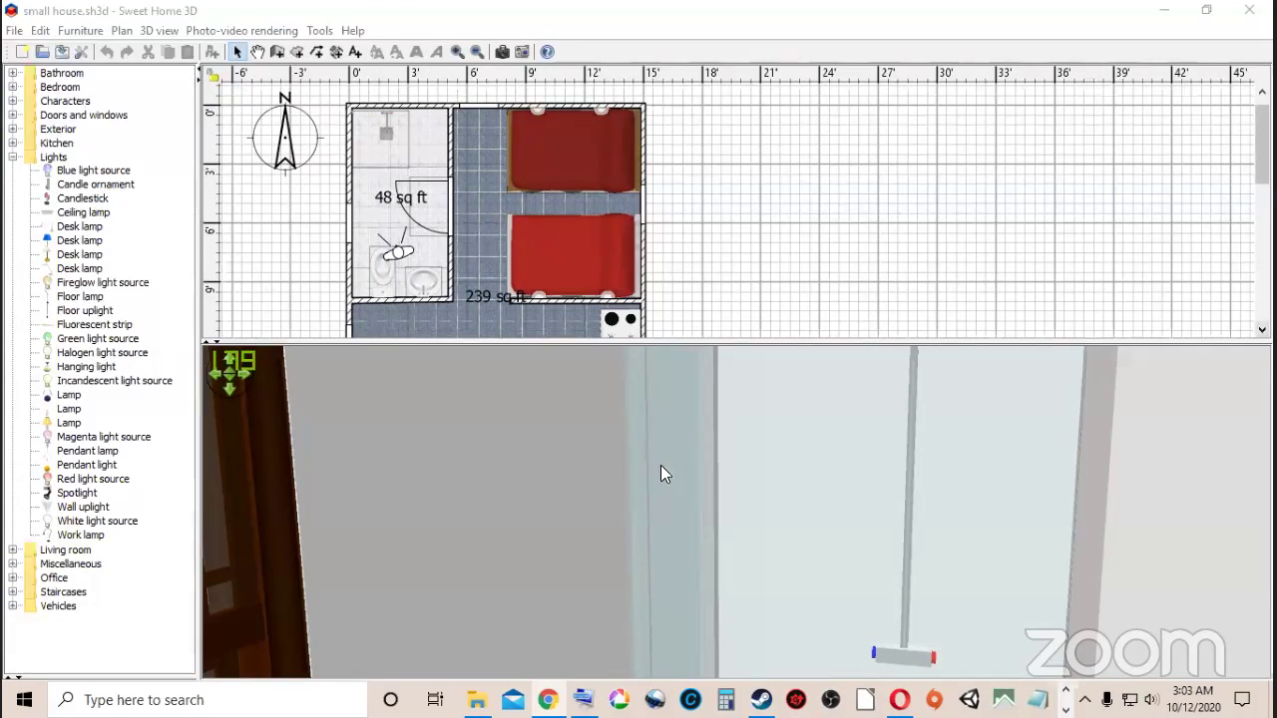
{"action": "left_click_drag", "start_coordinate": [623, 345], "coordinate": [680, 389]}
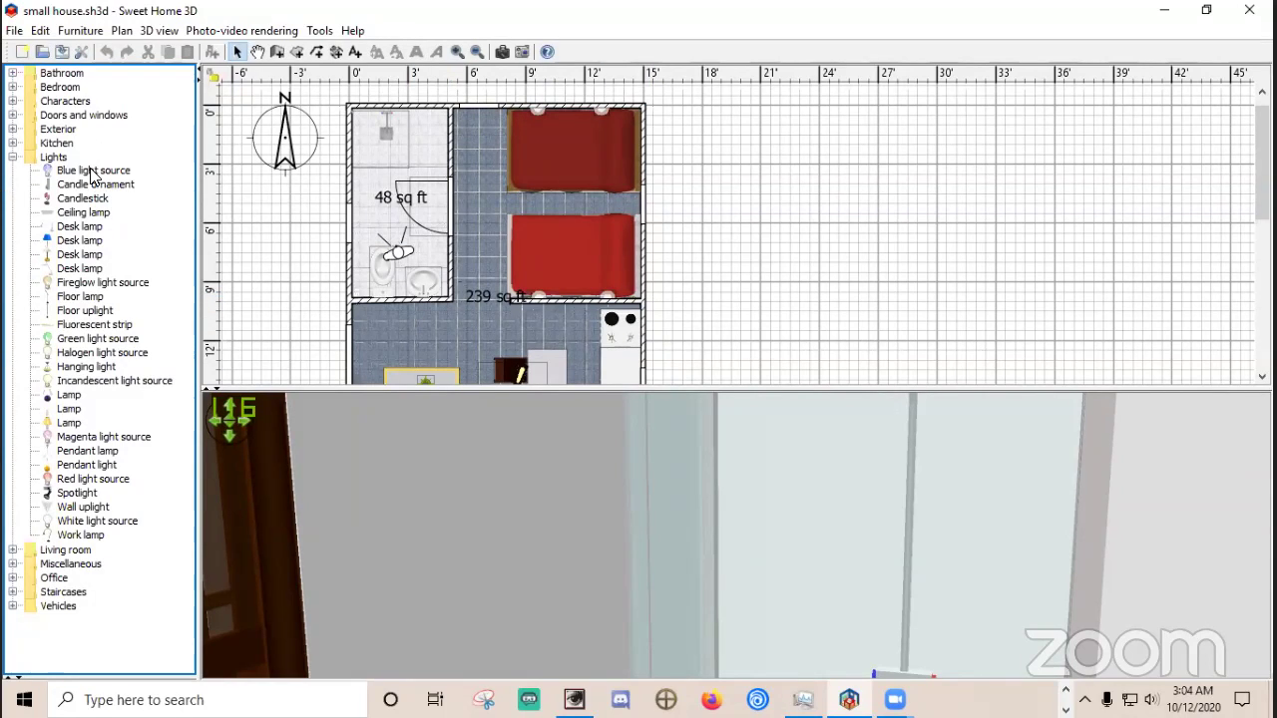
Examine the previews of the catalog's lights, including the ceiling lamp, desk lamps, floor lamp, pendant light, spotlight and colored light sources.
{"action": "mouse_move", "coordinate": [91, 174]}
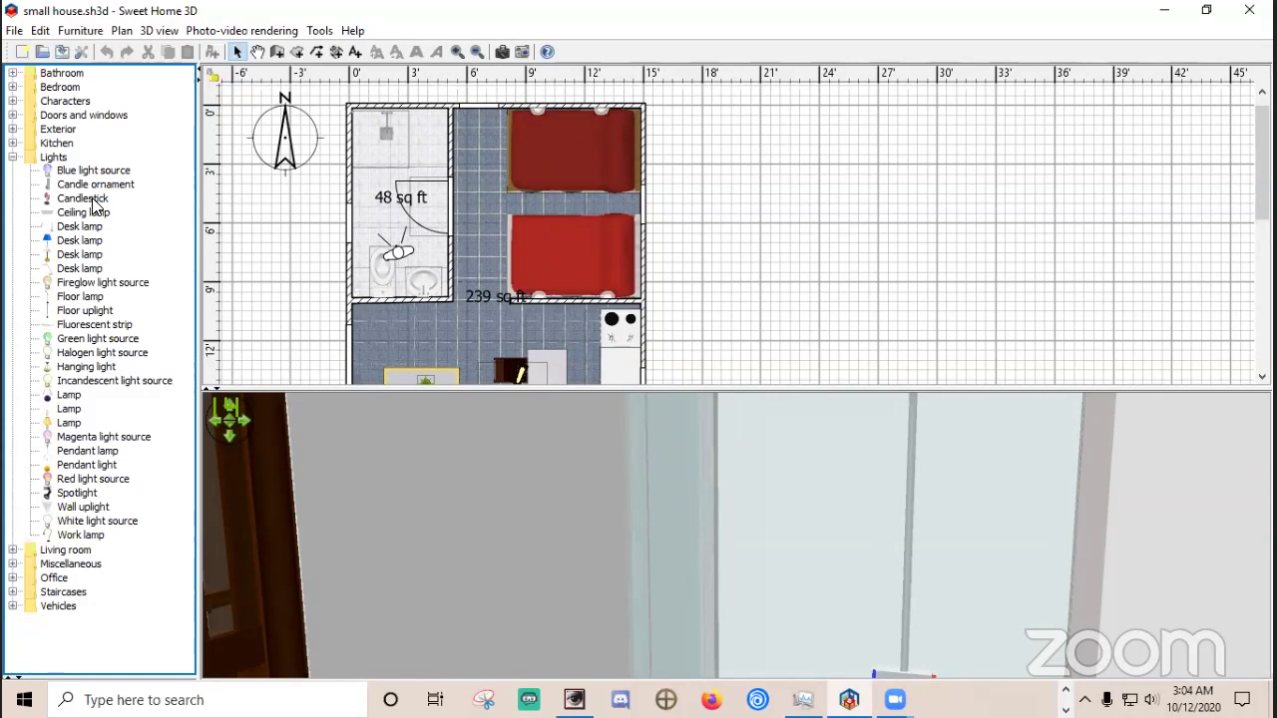
{"action": "mouse_move", "coordinate": [92, 205]}
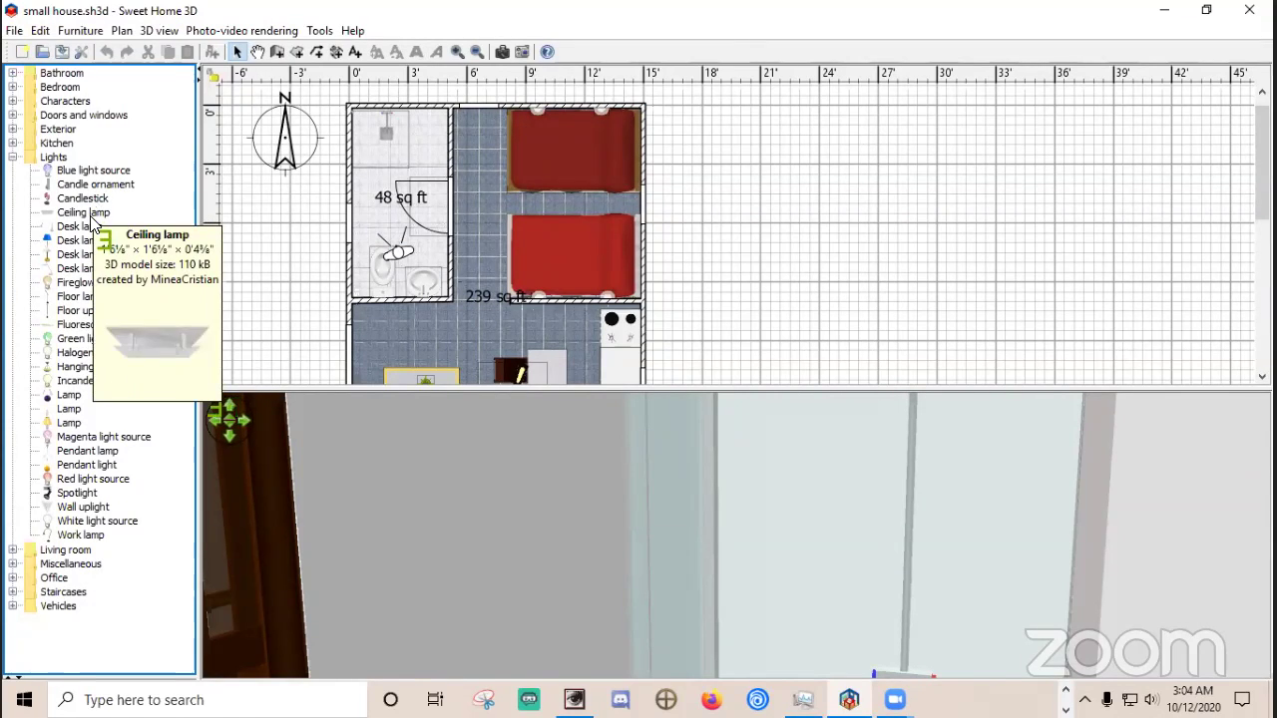
{"action": "mouse_move", "coordinate": [65, 430]}
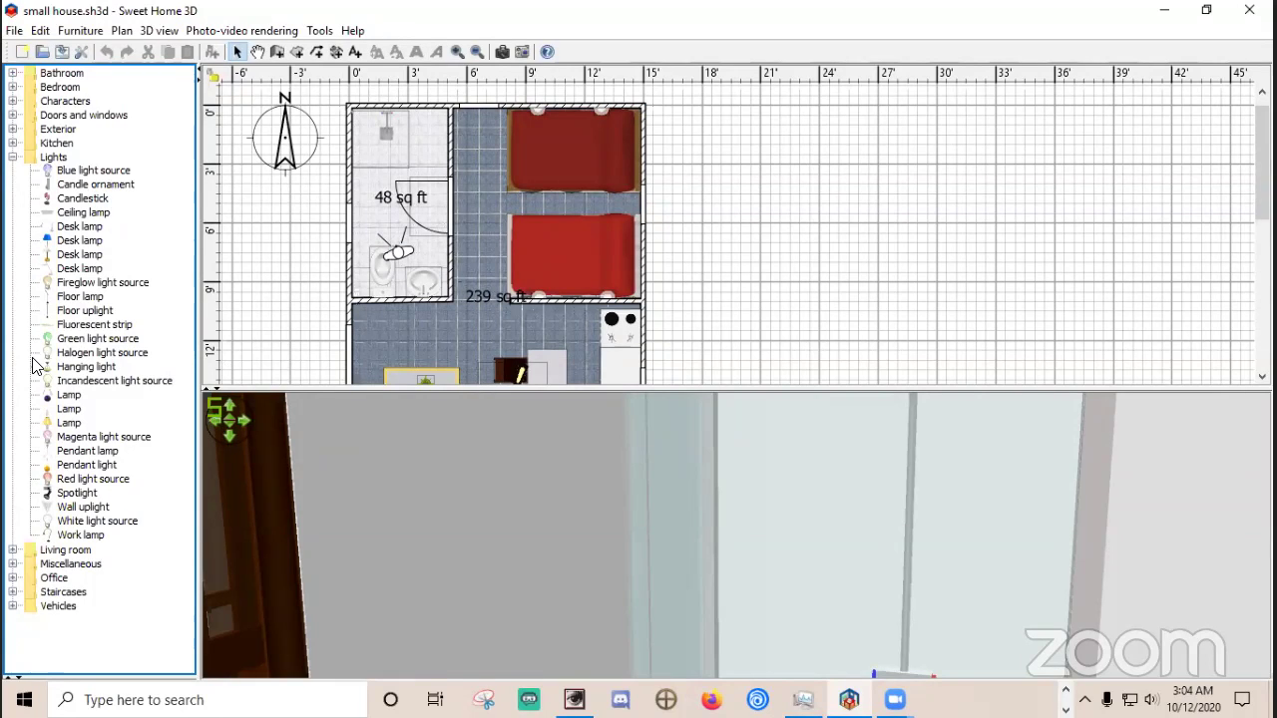
{"action": "mouse_move", "coordinate": [44, 346]}
{"action": "mouse_move", "coordinate": [70, 186]}
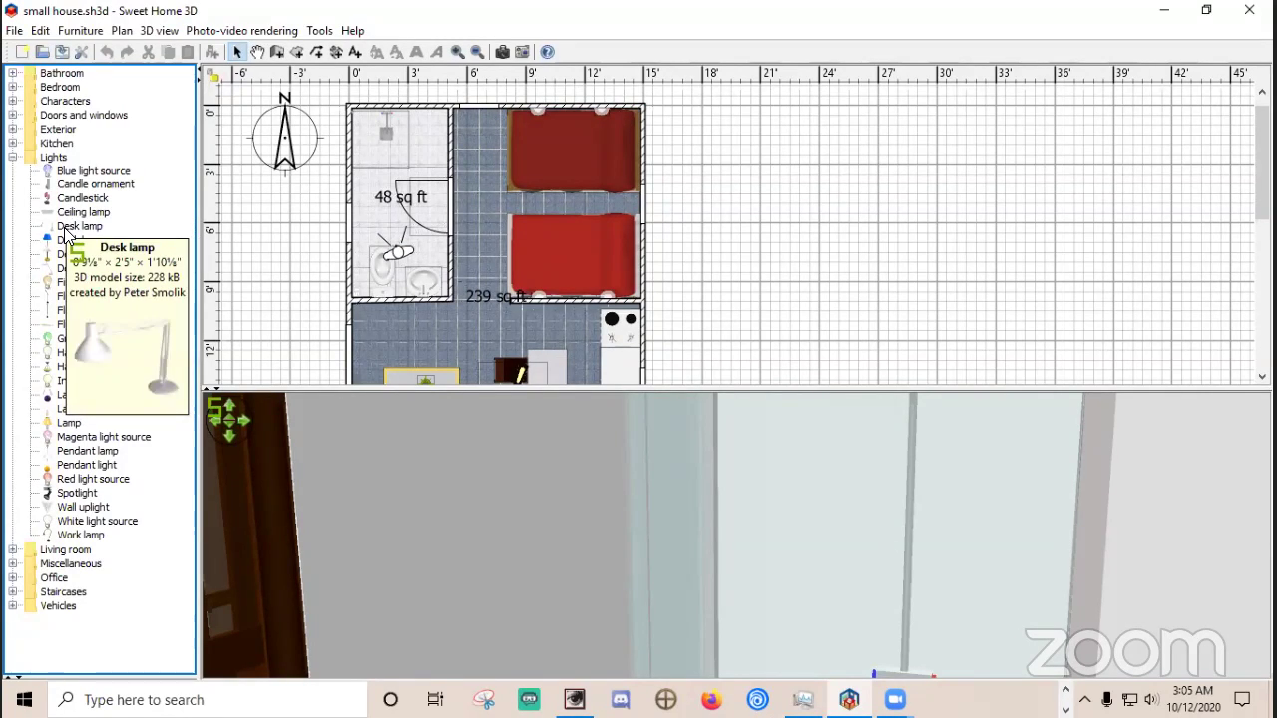
{"action": "mouse_move", "coordinate": [66, 267]}
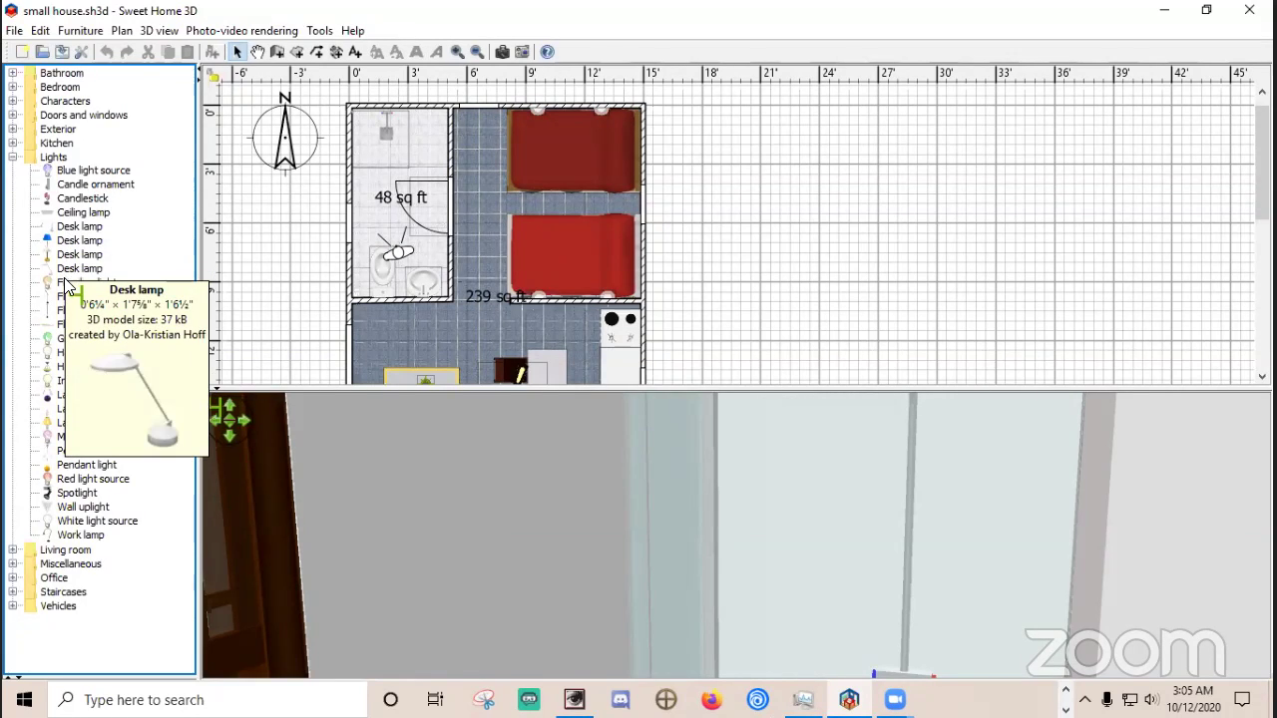
{"action": "mouse_move", "coordinate": [65, 311]}
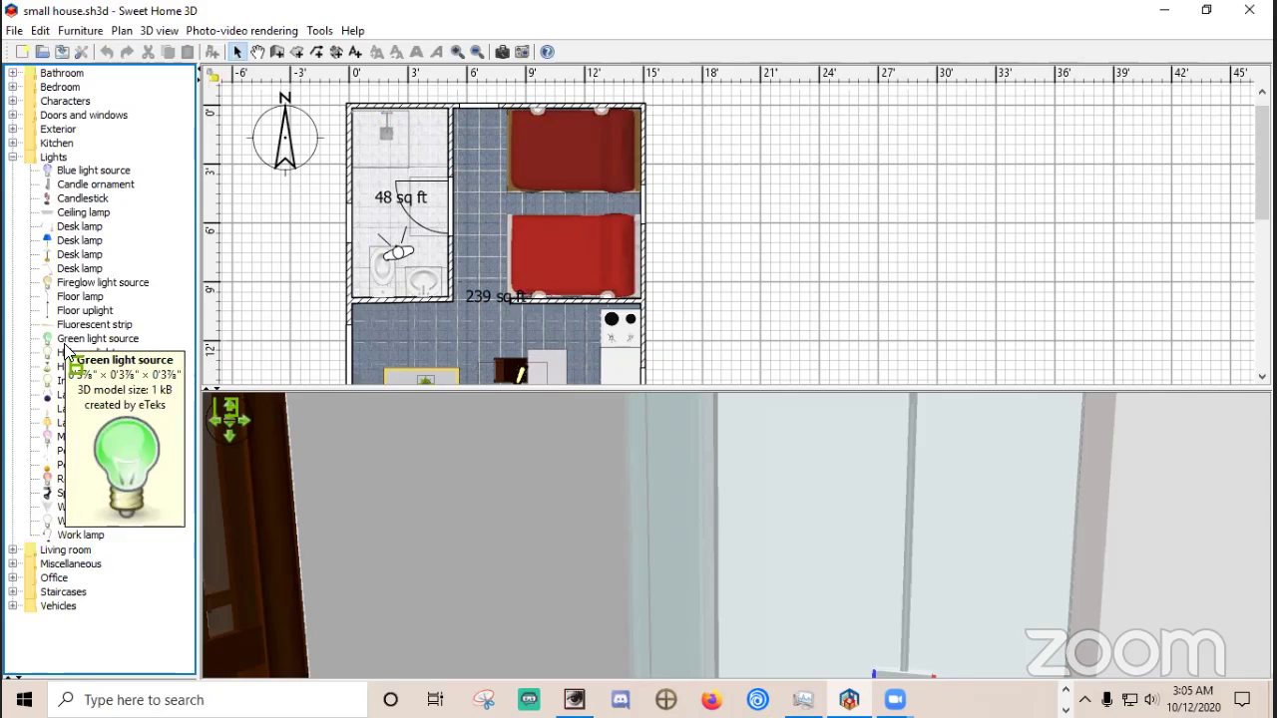
{"action": "mouse_move", "coordinate": [67, 384]}
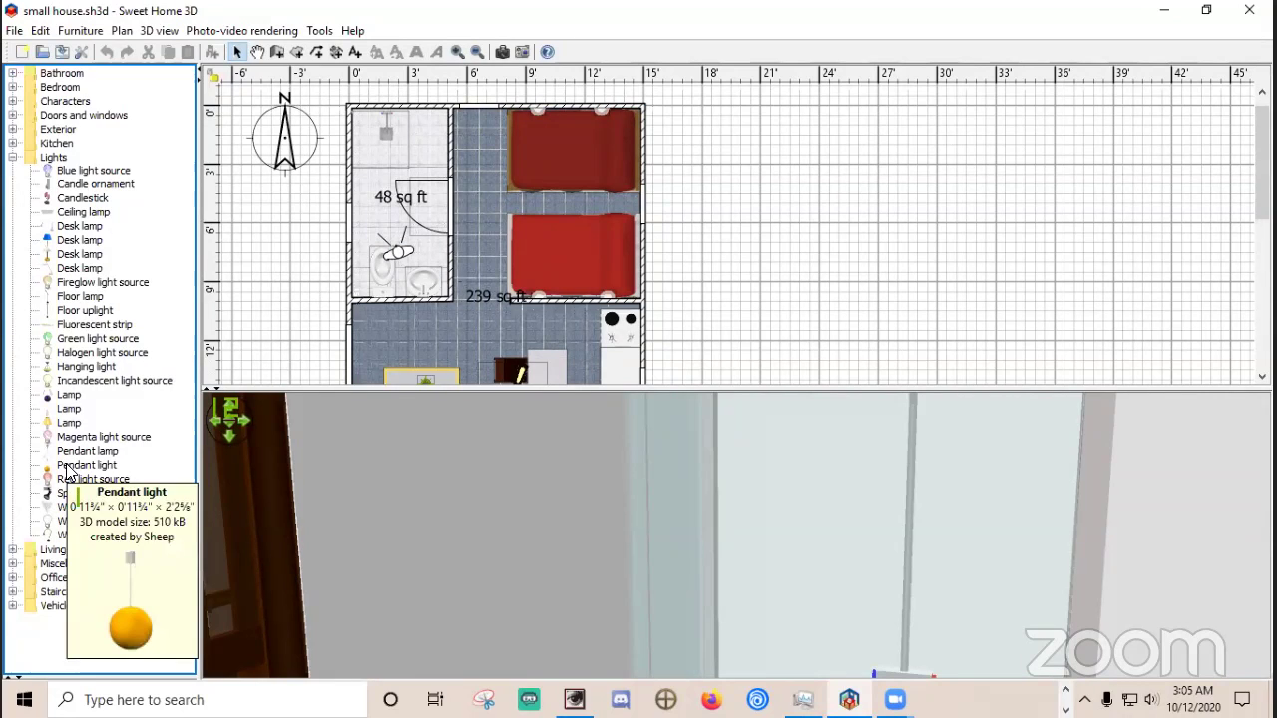
{"action": "mouse_move", "coordinate": [68, 481]}
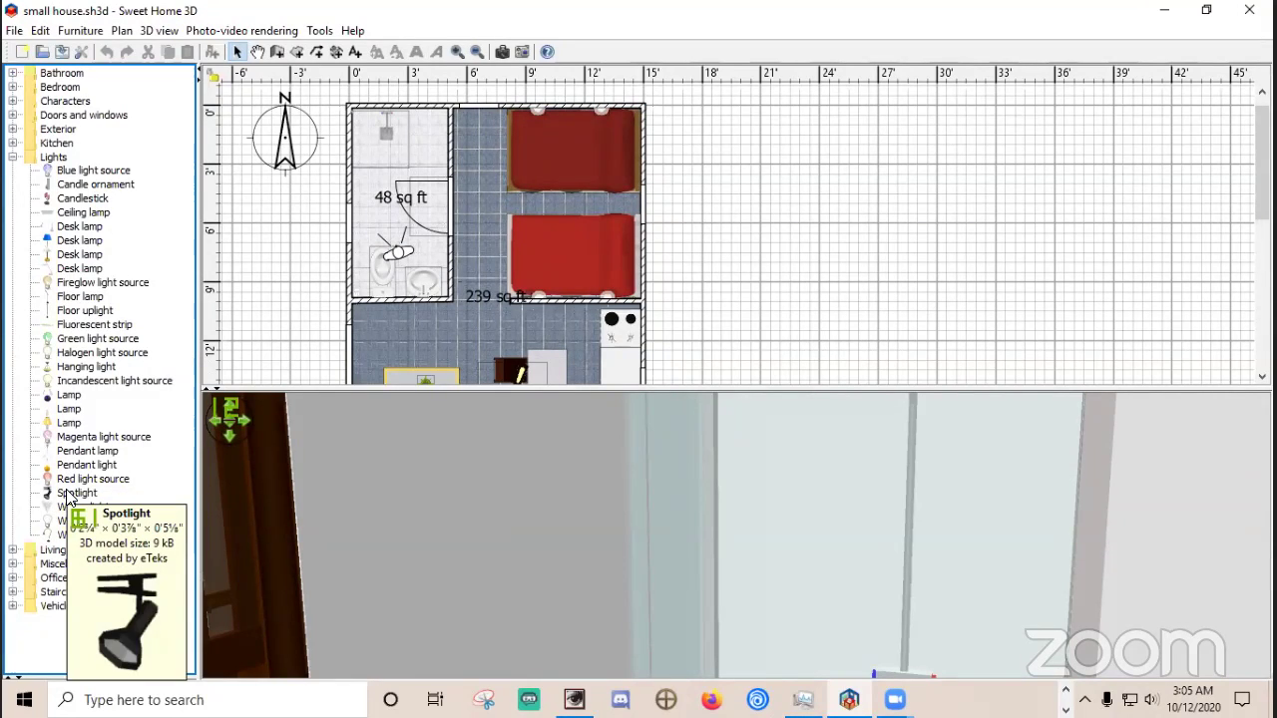
{"action": "mouse_move", "coordinate": [70, 511]}
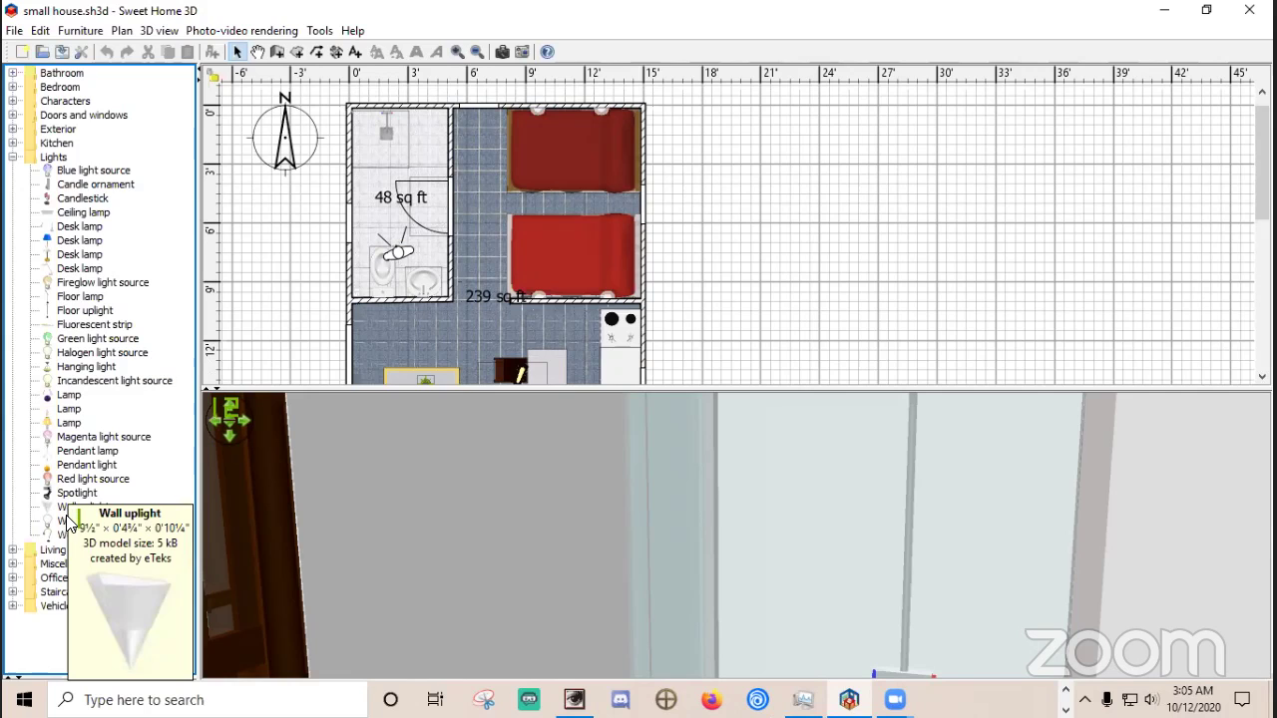
{"action": "mouse_move", "coordinate": [66, 537]}
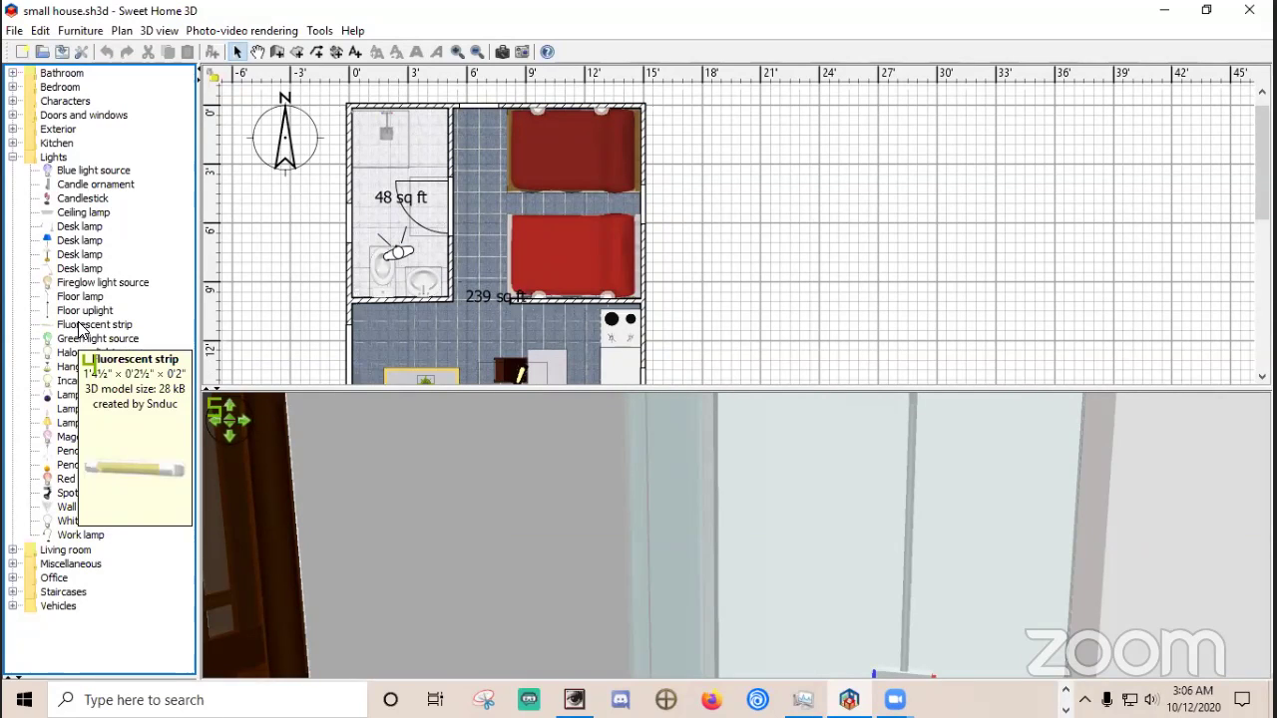
{"action": "mouse_move", "coordinate": [79, 319]}
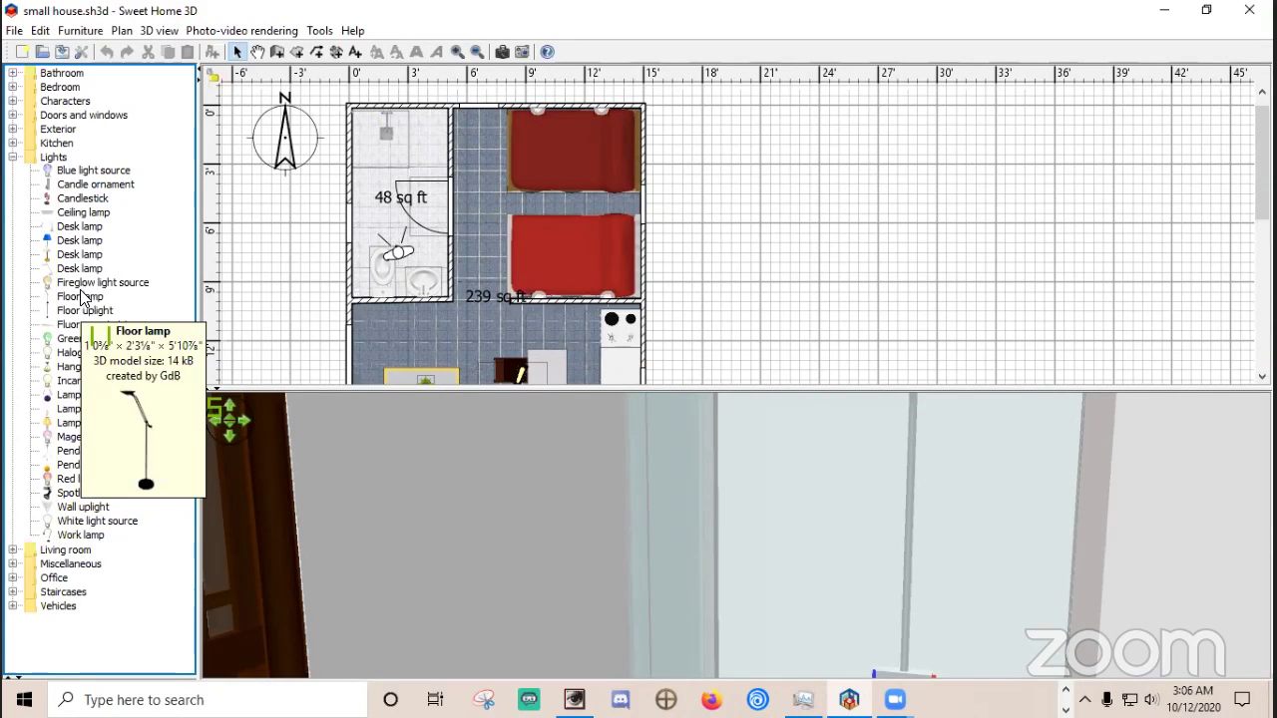
{"action": "mouse_move", "coordinate": [84, 289]}
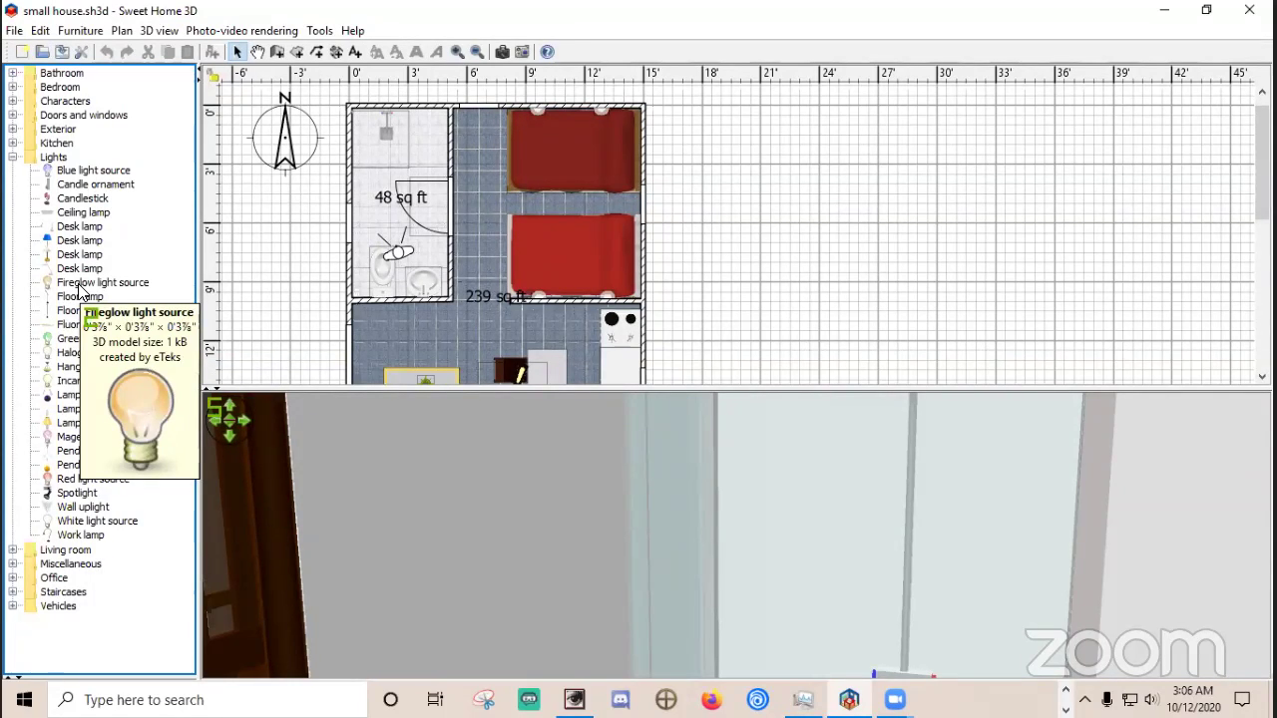
{"action": "mouse_move", "coordinate": [73, 262]}
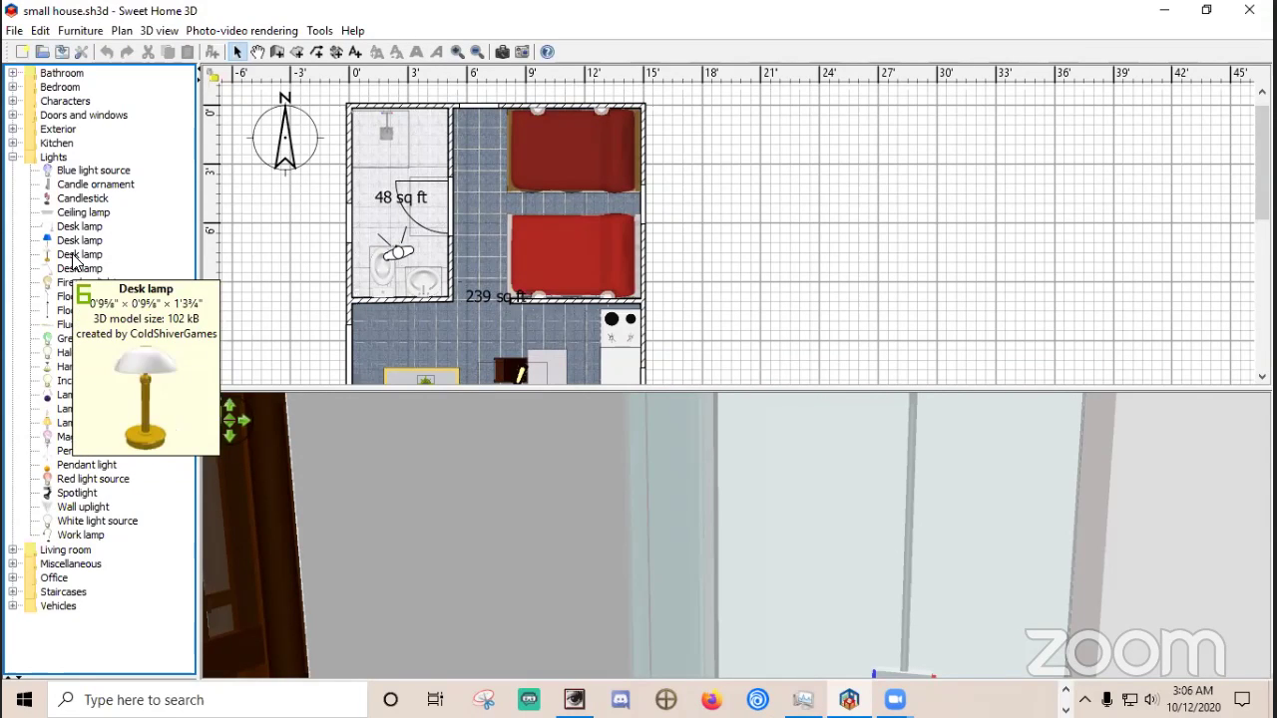
{"action": "mouse_move", "coordinate": [82, 221]}
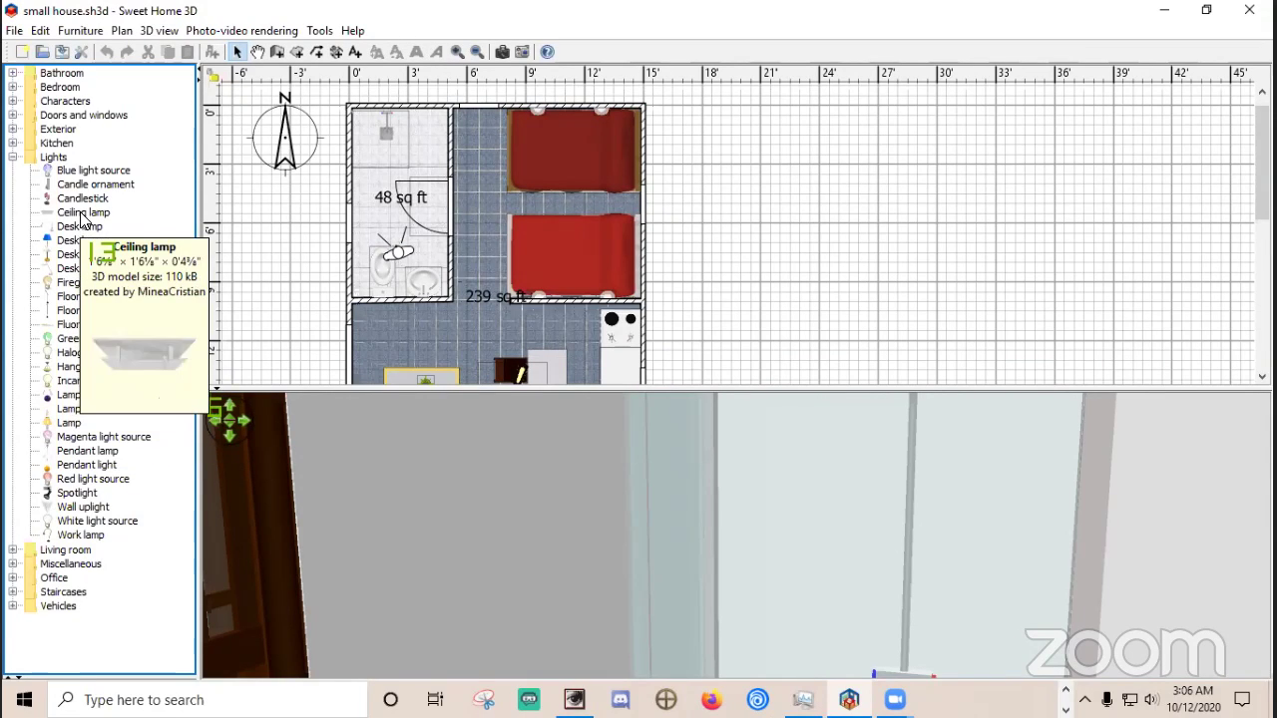
Place a Fireglow light source in the middle of the 48 sq ft bathroom and enlarge the 3D view.
{"action": "left_click", "coordinate": [71, 288]}
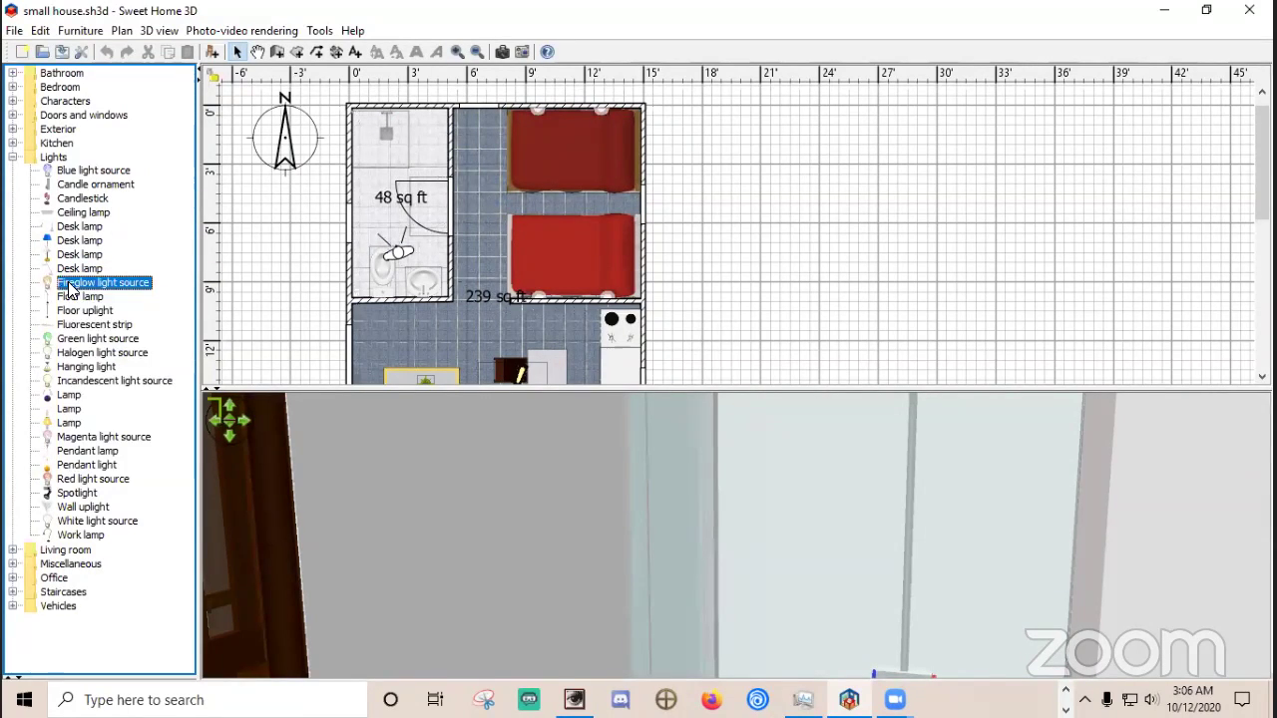
{"action": "left_click_drag", "start_coordinate": [71, 290], "coordinate": [402, 198]}
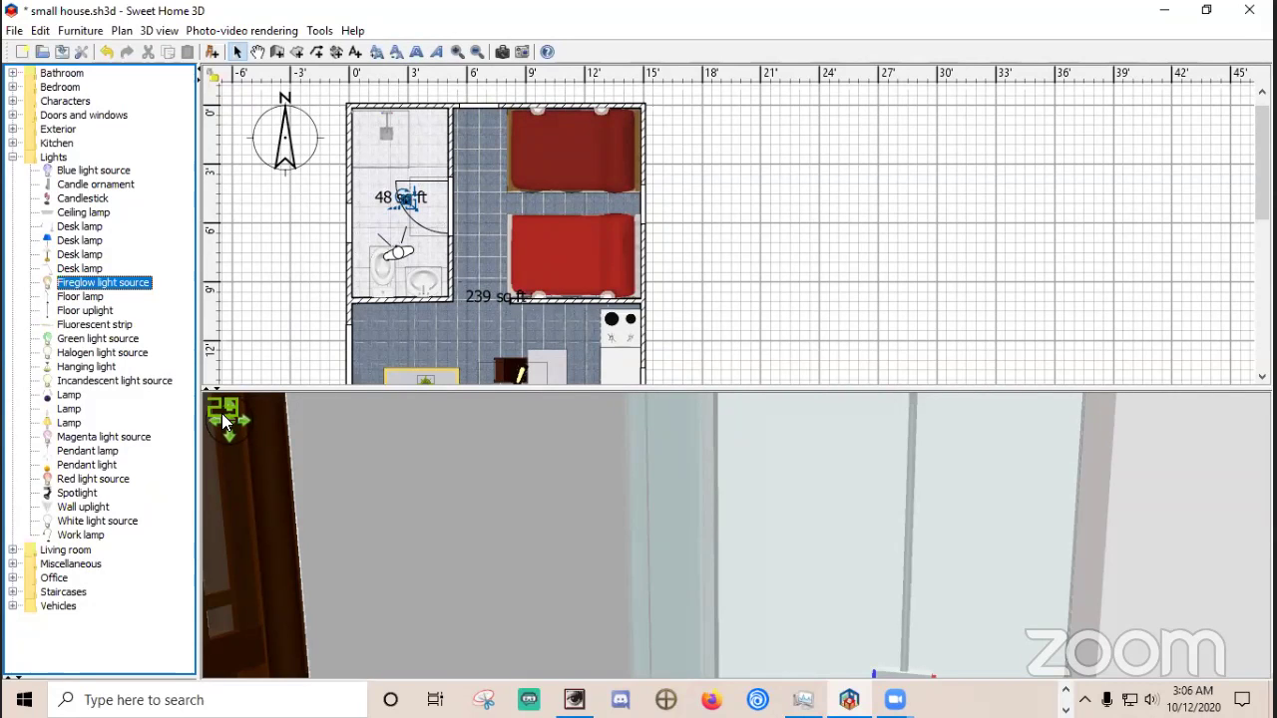
{"action": "left_click_drag", "start_coordinate": [341, 387], "coordinate": [389, 116]}
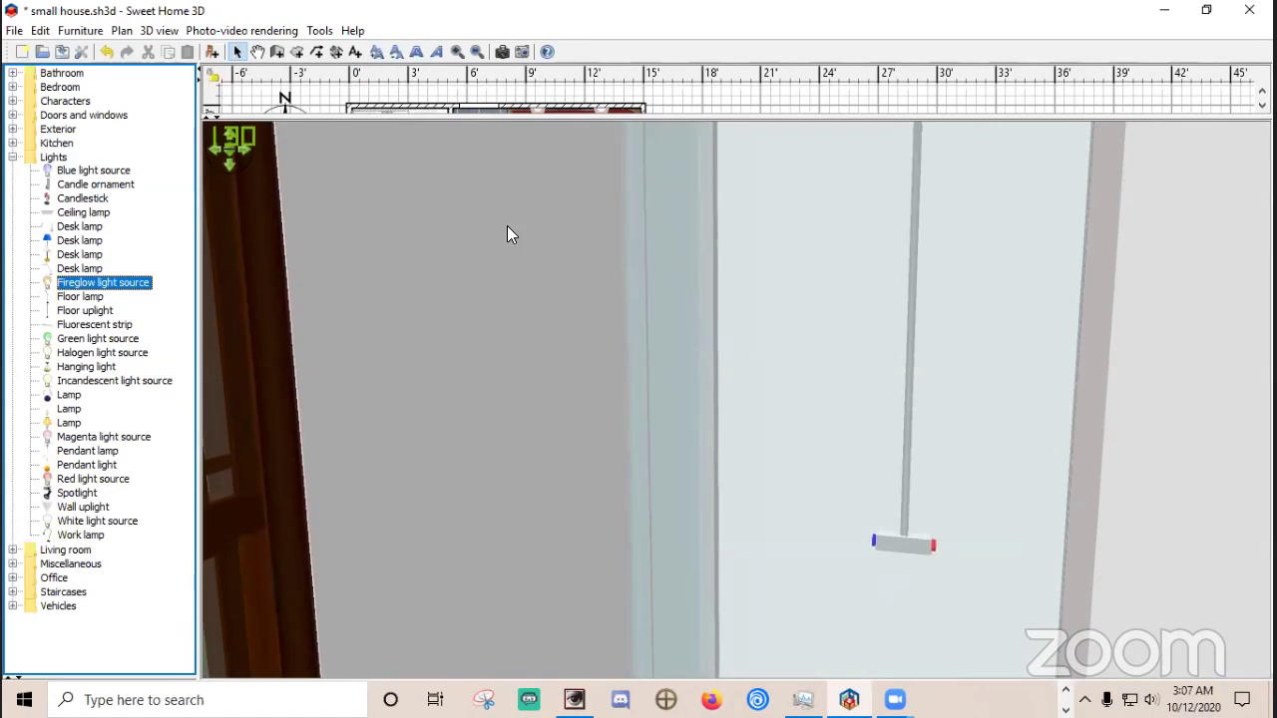
Step the virtual visitor back in the bathroom and turn it to frame the shower together with the window.
{"action": "left_click_drag", "start_coordinate": [699, 403], "coordinate": [769, 401]}
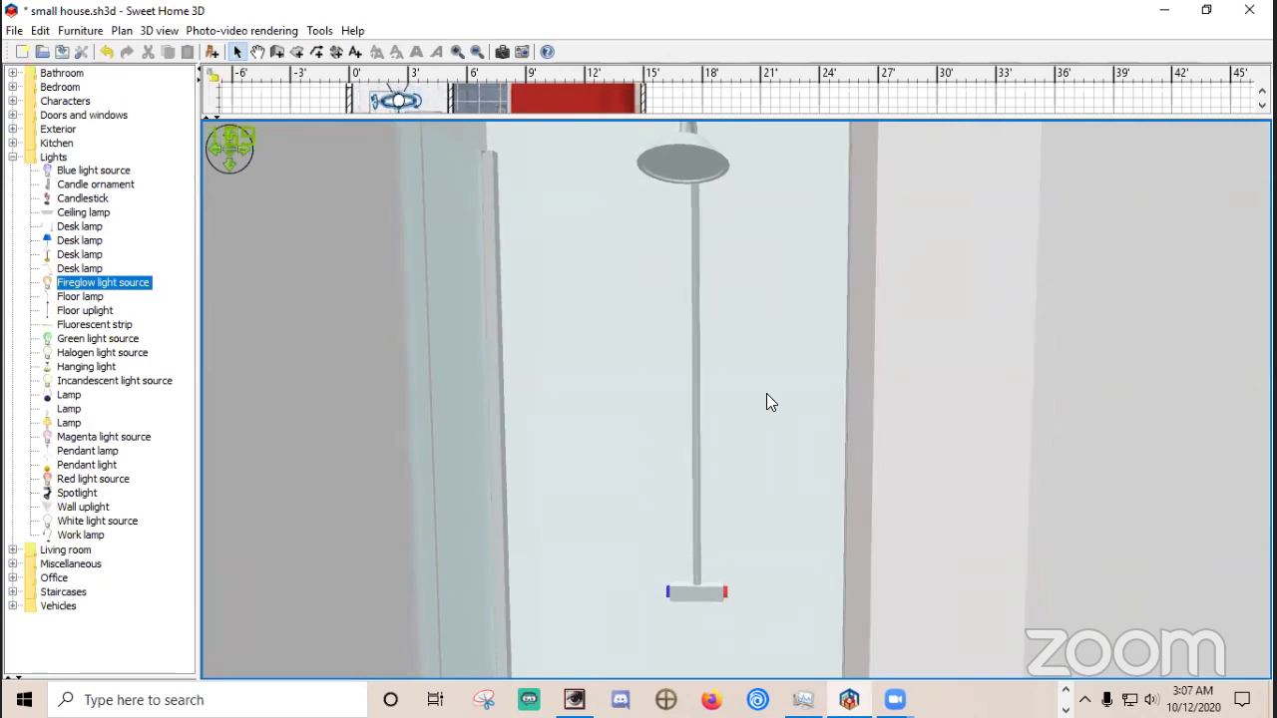
{"action": "scroll", "coordinate": [767, 395], "scroll_direction": "down", "scroll_amount": 5}
{"action": "scroll", "coordinate": [767, 404], "scroll_direction": "down", "scroll_amount": 4}
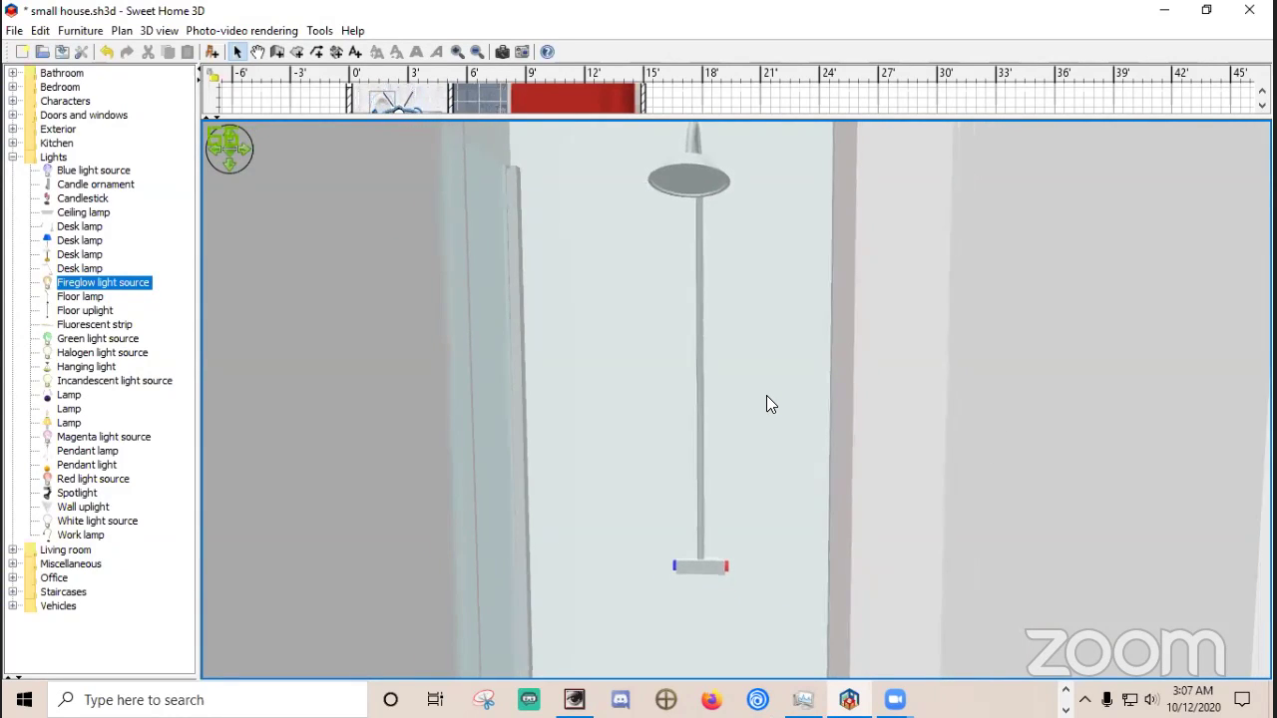
{"action": "scroll", "coordinate": [767, 404], "scroll_direction": "down", "scroll_amount": 2}
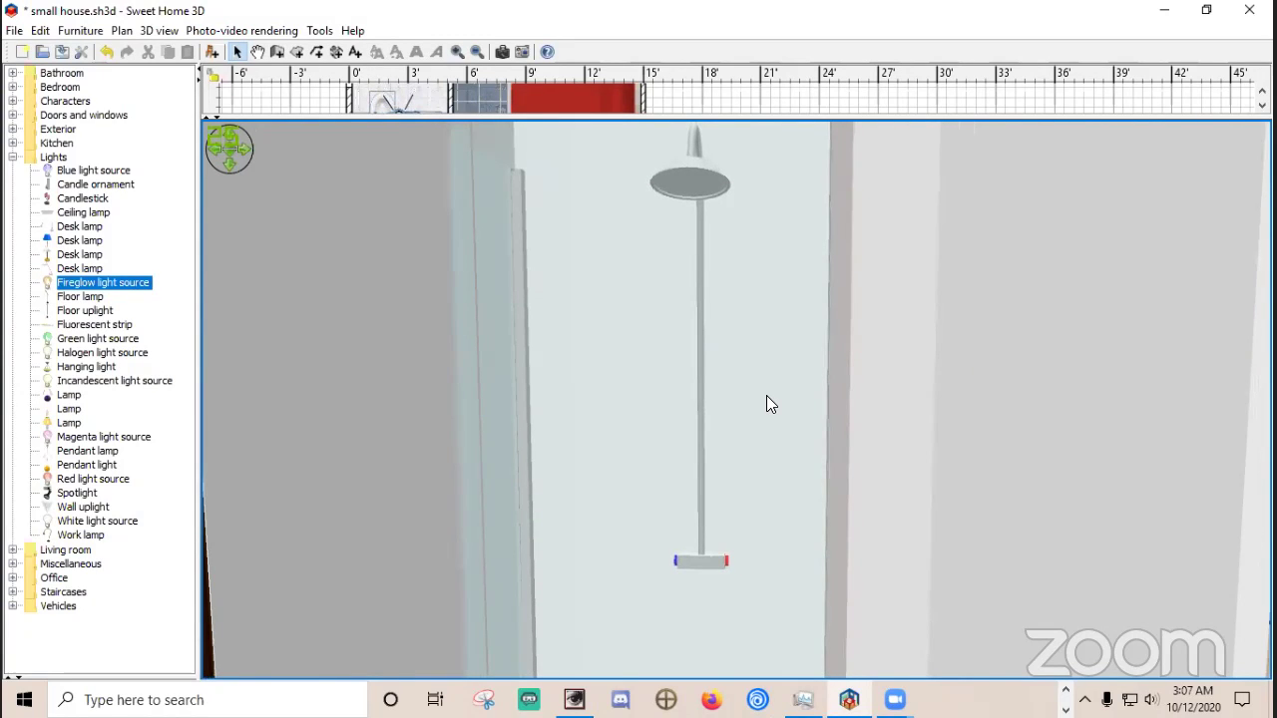
{"action": "left_click_drag", "start_coordinate": [766, 404], "coordinate": [706, 423]}
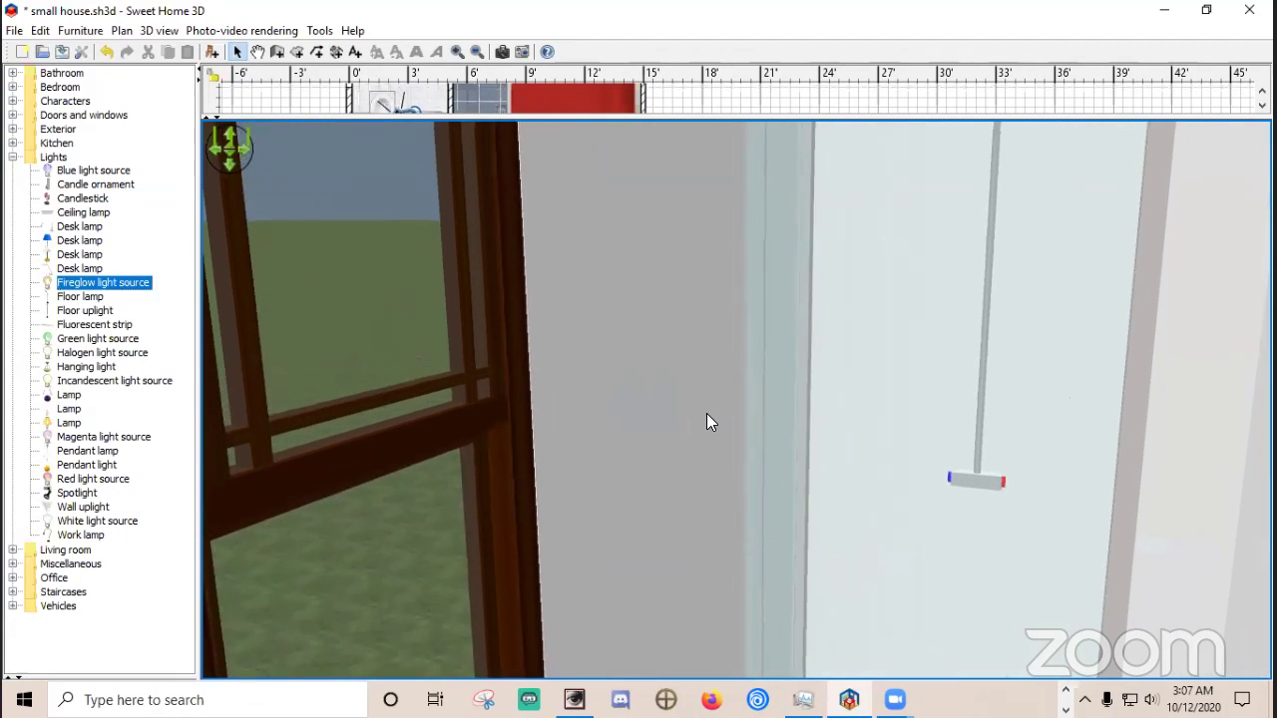
Start creating a photo of the bathroom view and set its height to 1,085 pixels at 4:3 proportions.
{"action": "left_click", "coordinate": [503, 52]}
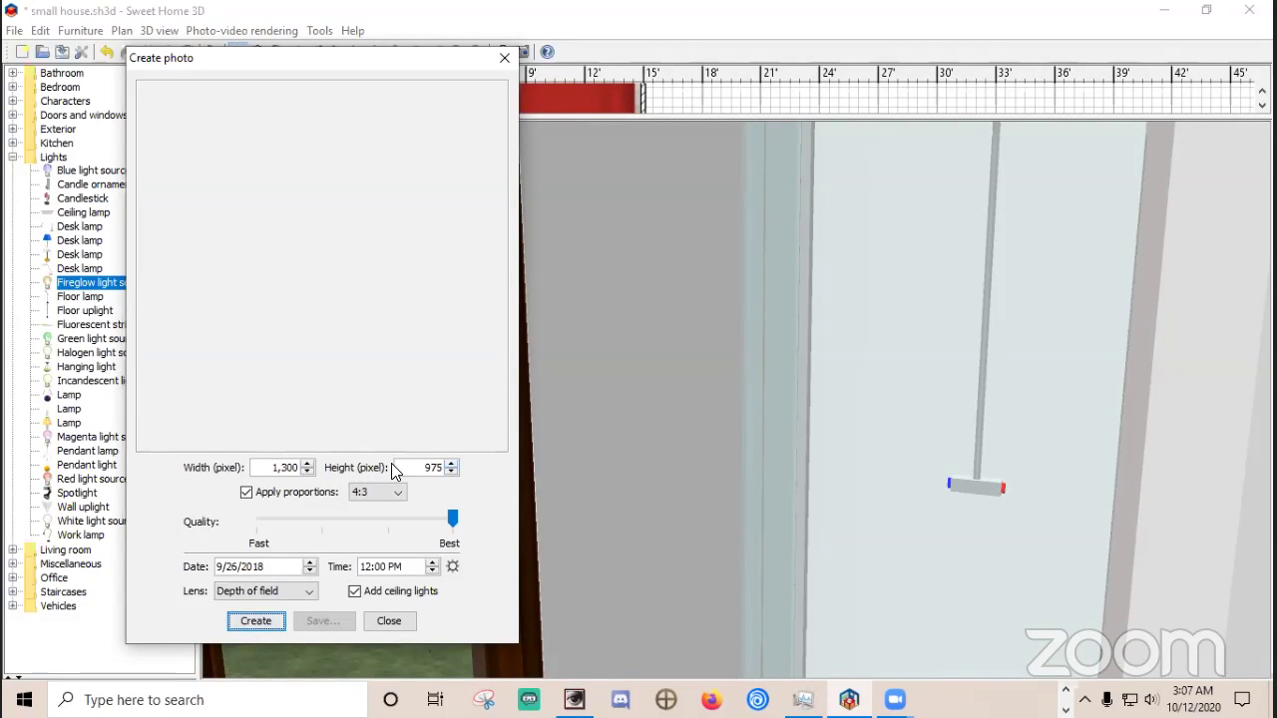
{"action": "left_click", "coordinate": [451, 463]}
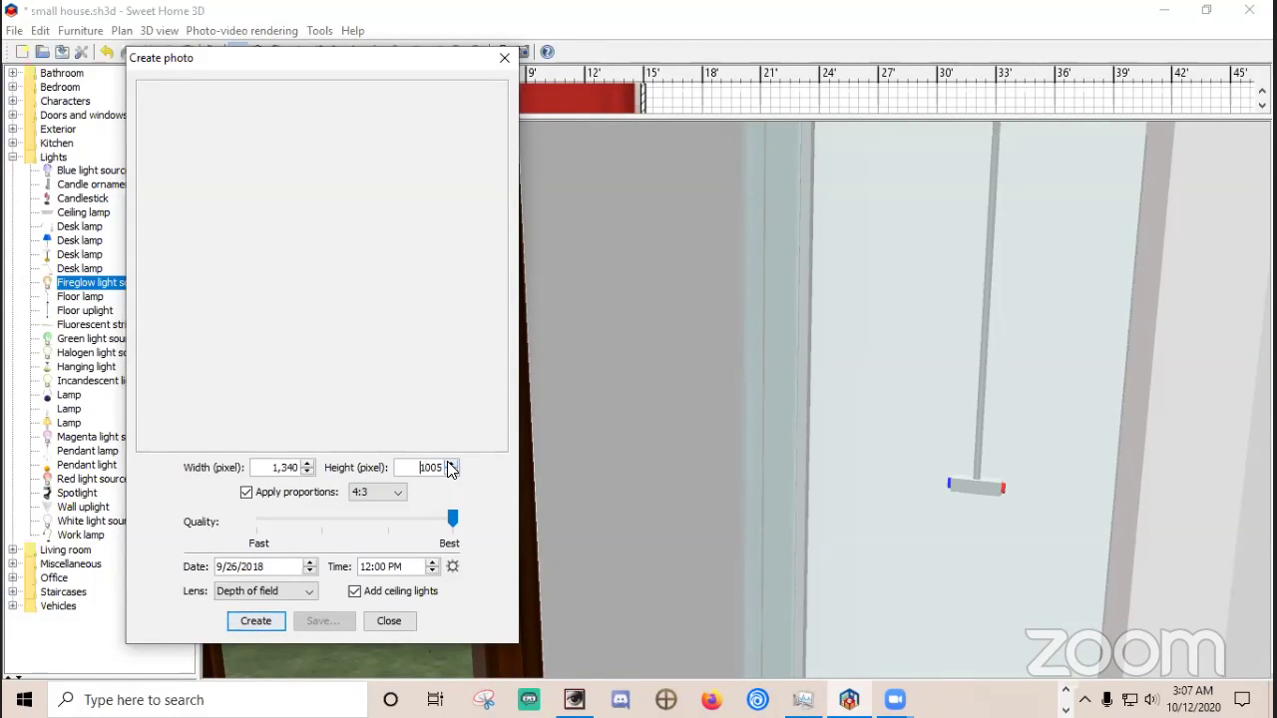
{"action": "left_click", "coordinate": [450, 464]}
{"action": "left_click", "coordinate": [450, 464]}
{"action": "left_click", "coordinate": [450, 464]}
{"action": "left_click", "coordinate": [450, 464]}
{"action": "left_click", "coordinate": [450, 464]}
{"action": "left_click", "coordinate": [450, 464]}
Render the photo with the Default lens and without added ceiling lights.
{"action": "left_click", "coordinate": [356, 591]}
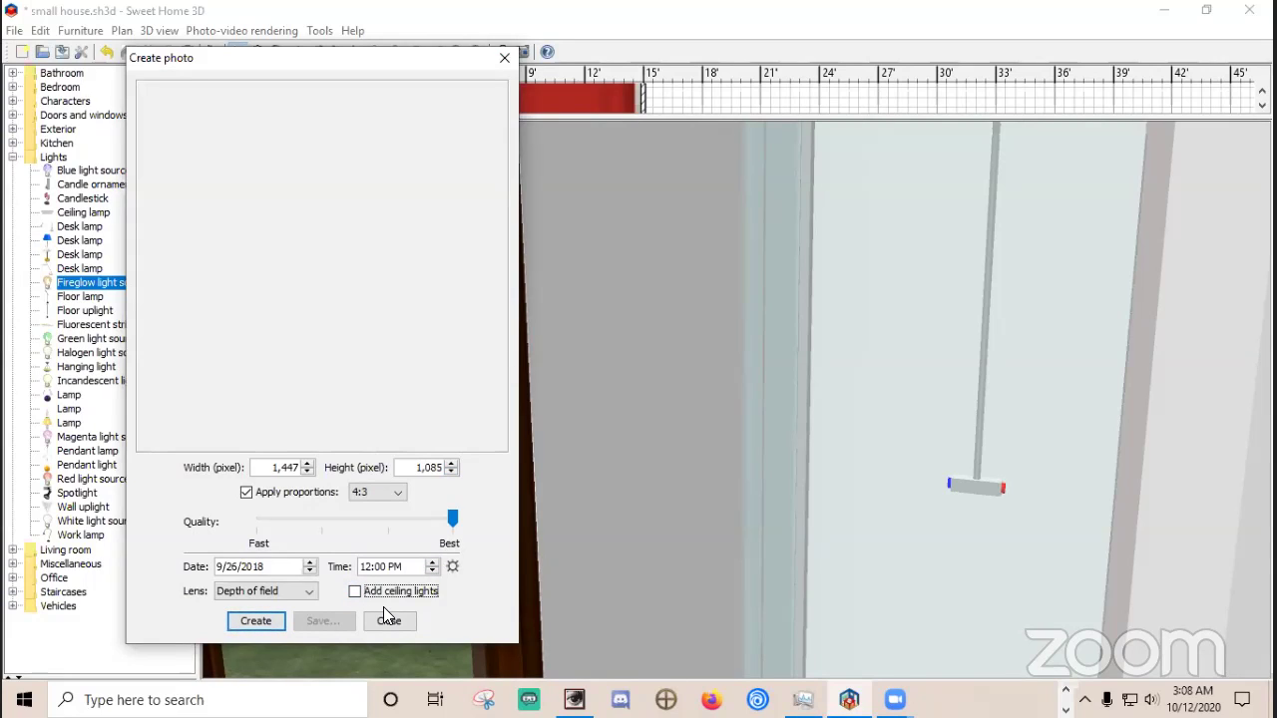
{"action": "left_click", "coordinate": [300, 599]}
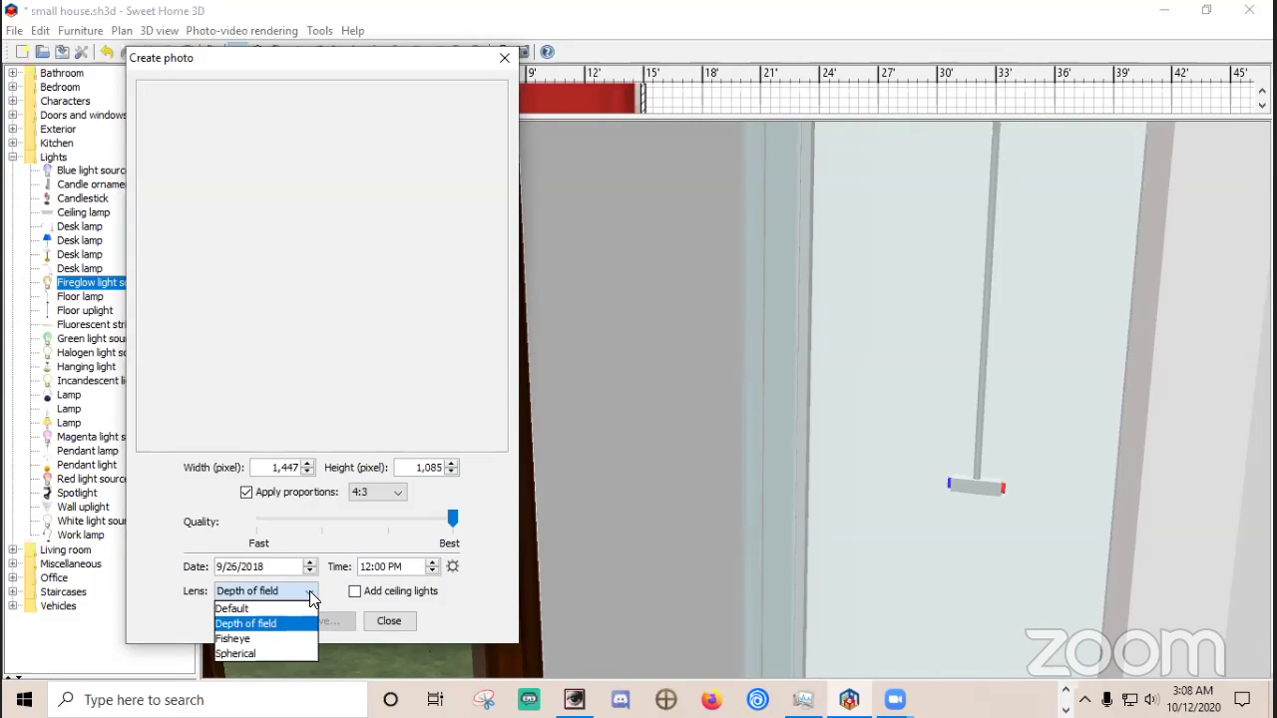
{"action": "left_click", "coordinate": [310, 596]}
{"action": "left_click", "coordinate": [310, 596]}
{"action": "left_click", "coordinate": [291, 608]}
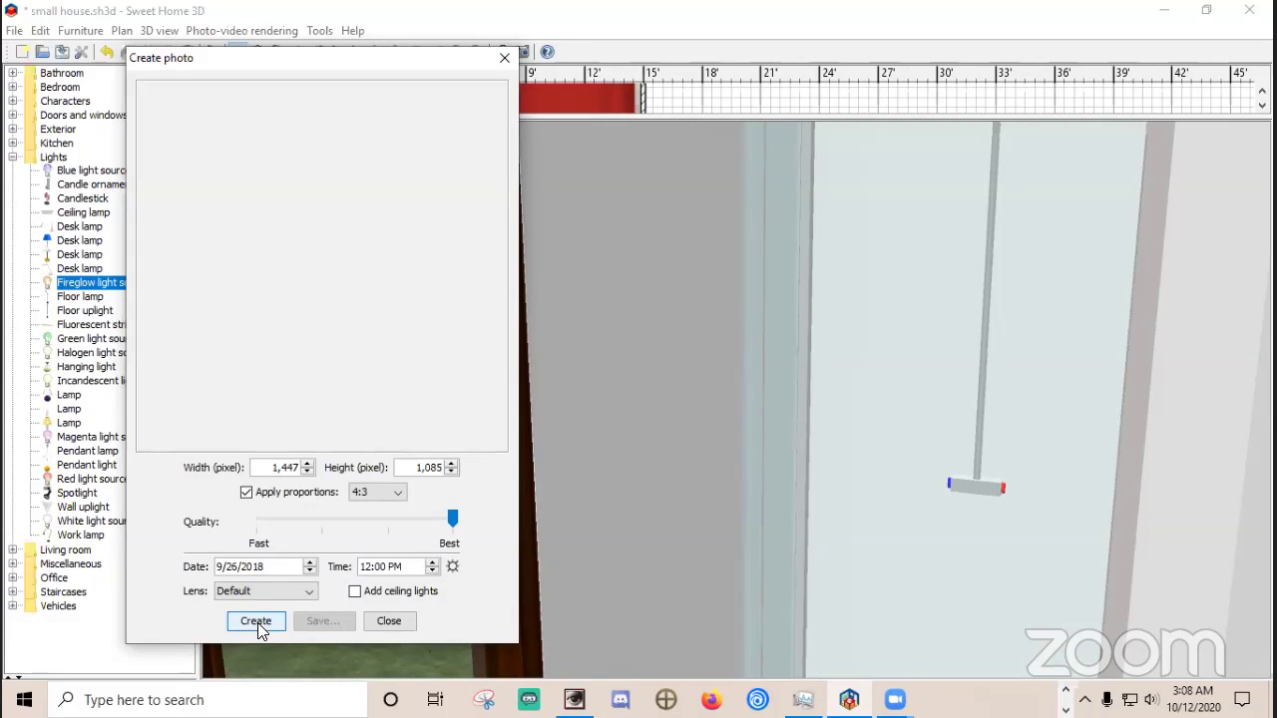
{"action": "left_click", "coordinate": [259, 626]}
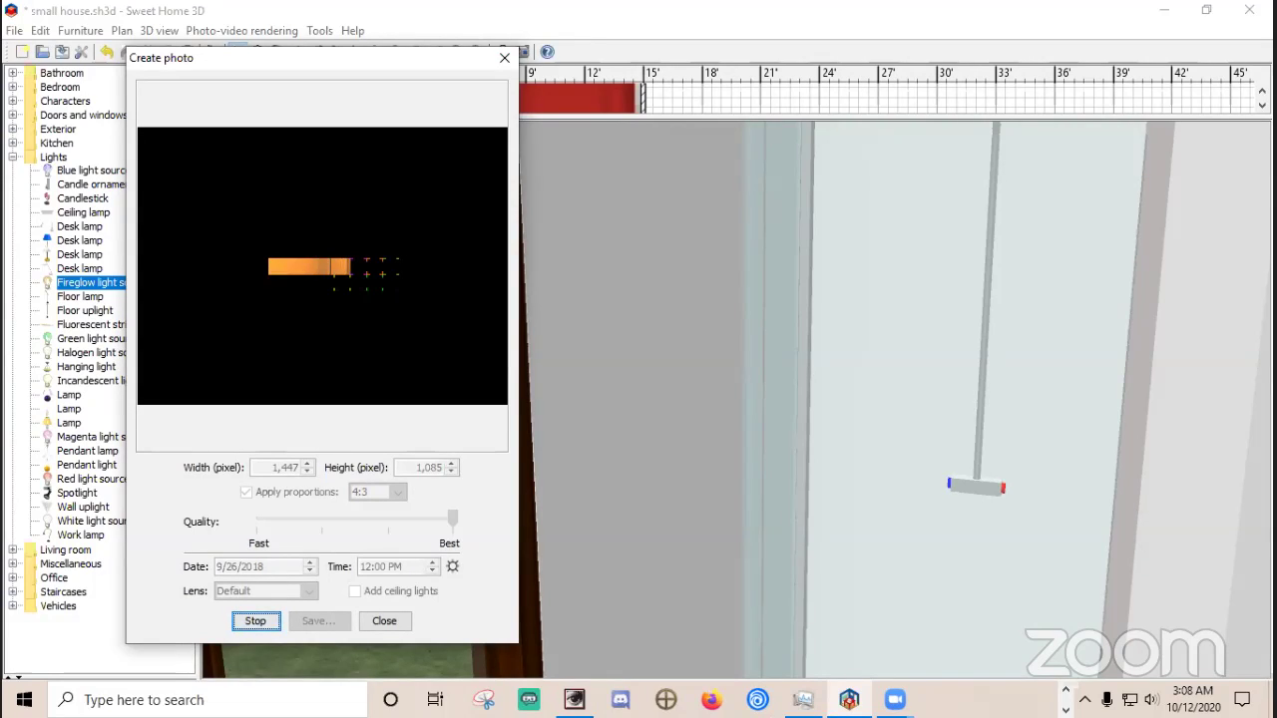
{"action": "left_click", "coordinate": [1085, 699]}
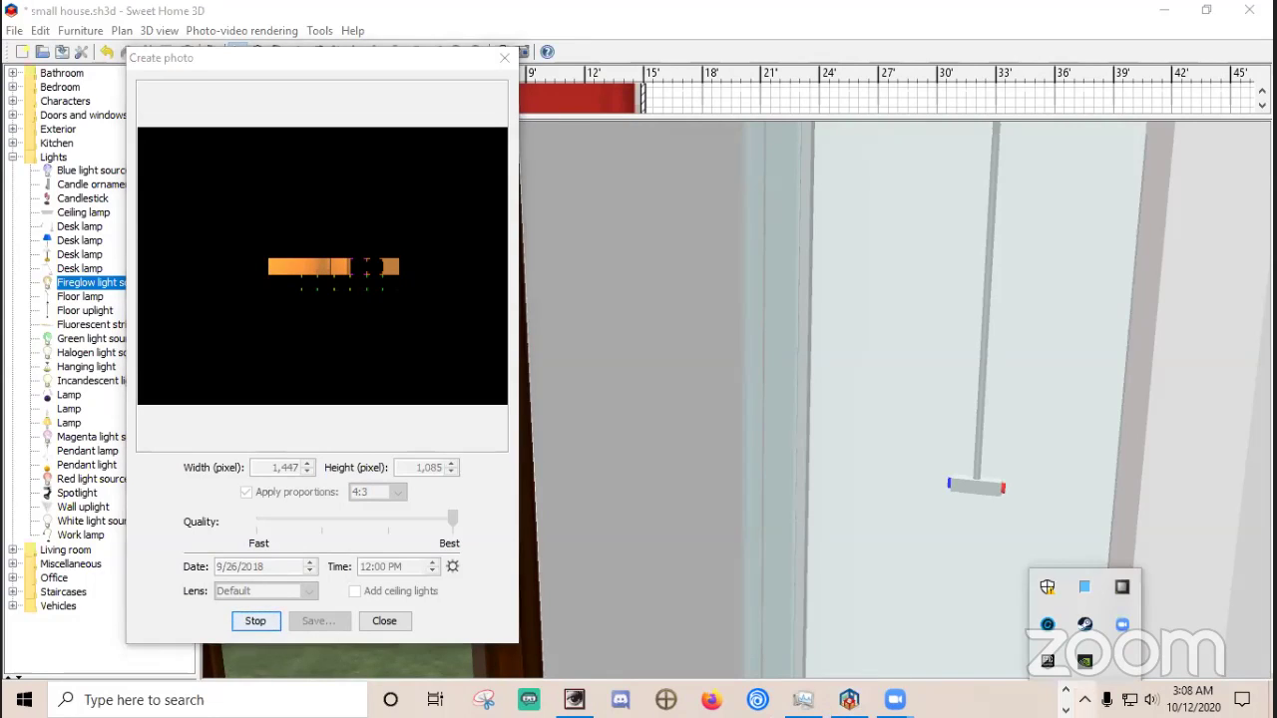
{"action": "left_click", "coordinate": [1120, 588]}
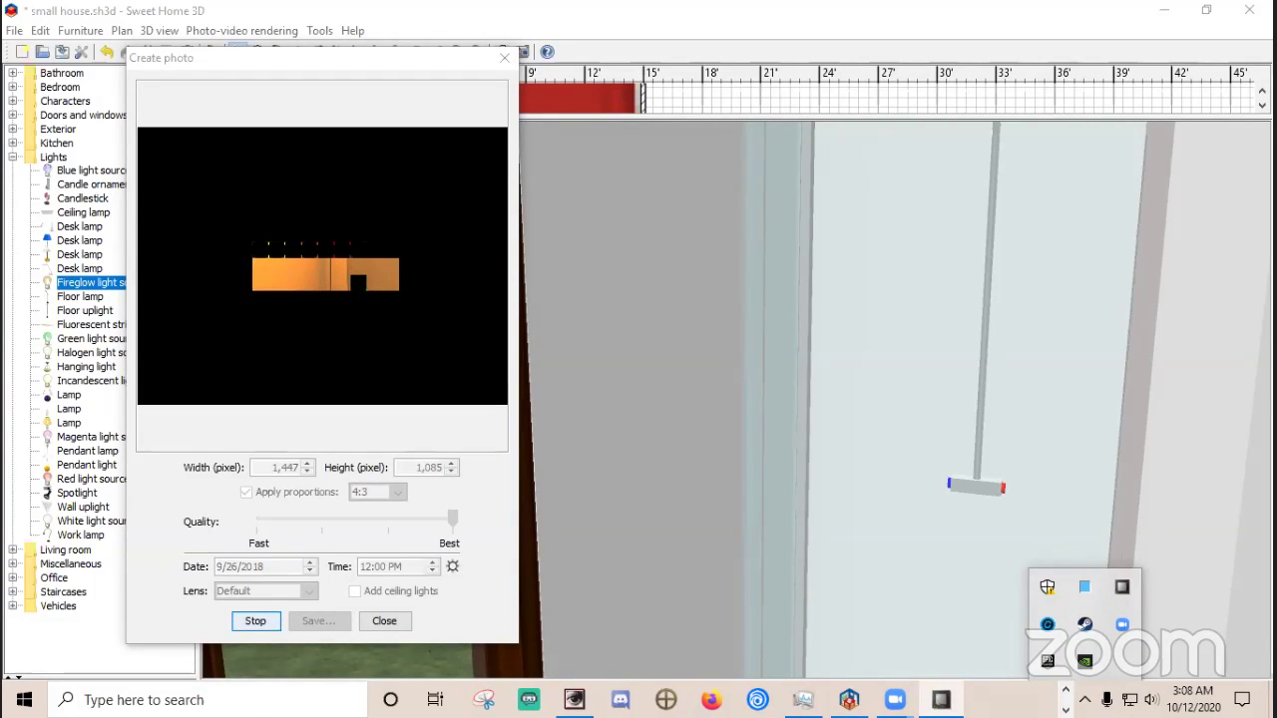
{"action": "left_click", "coordinate": [849, 184]}
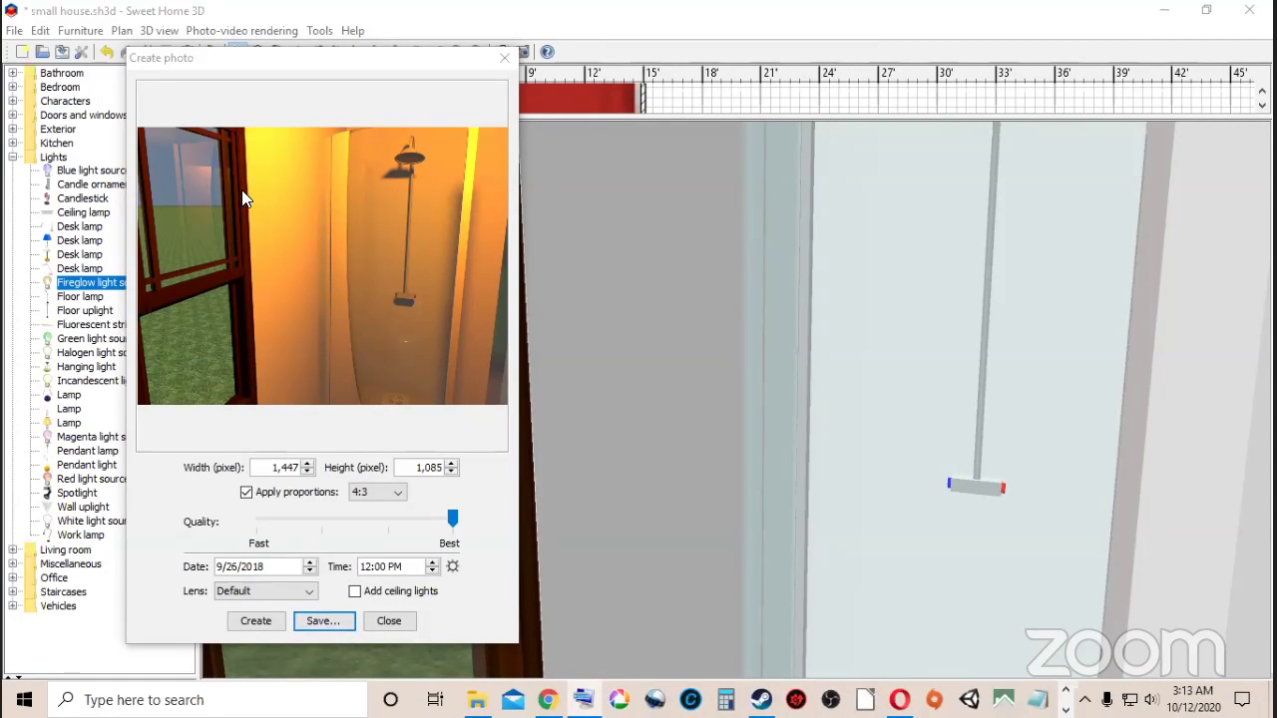
Save the rendered photo as a PNG named "small house yellow bath" and close the photo dialog.
{"action": "left_click", "coordinate": [278, 68]}
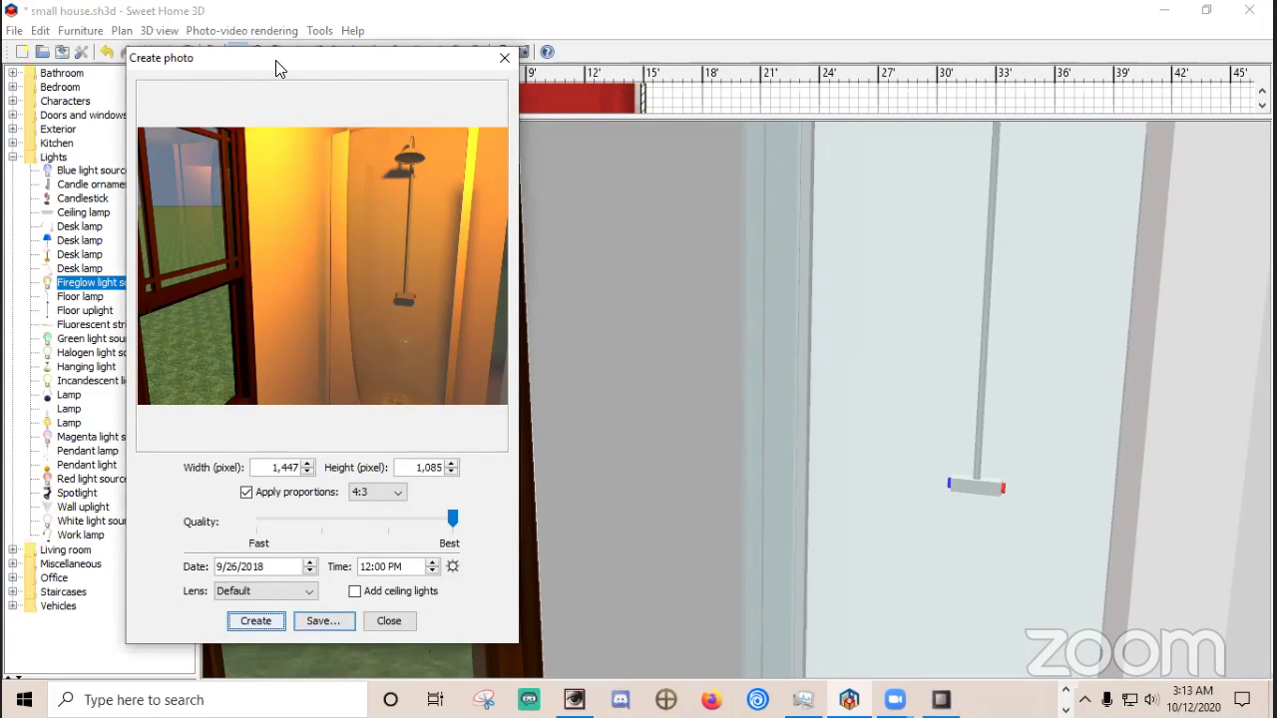
{"action": "left_click_drag", "start_coordinate": [278, 68], "coordinate": [434, 118]}
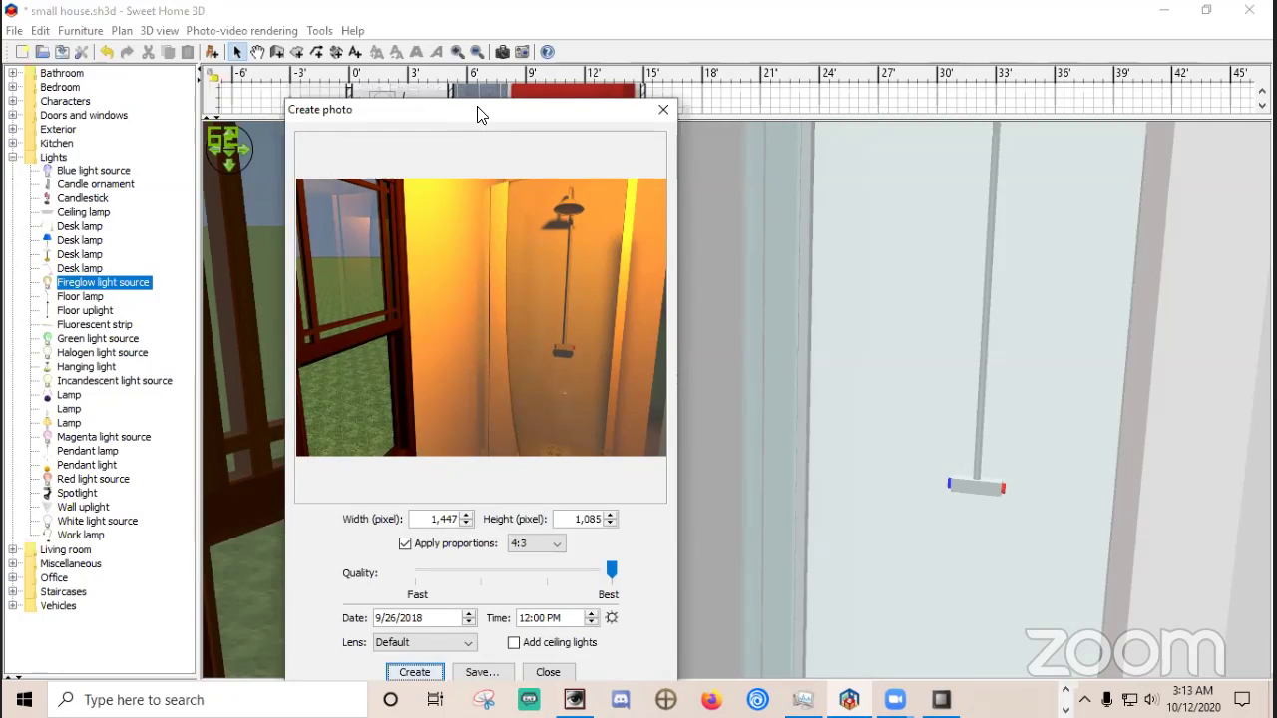
{"action": "left_click_drag", "start_coordinate": [477, 114], "coordinate": [487, 62]}
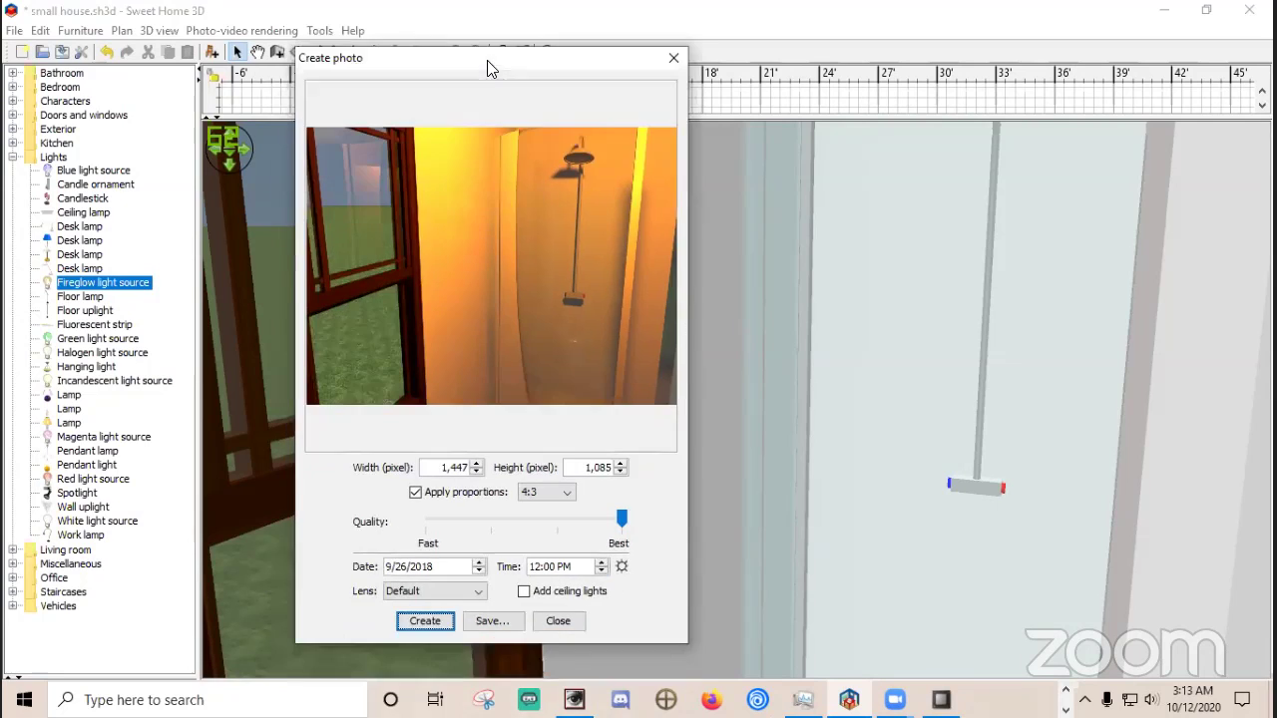
{"action": "left_click", "coordinate": [489, 620]}
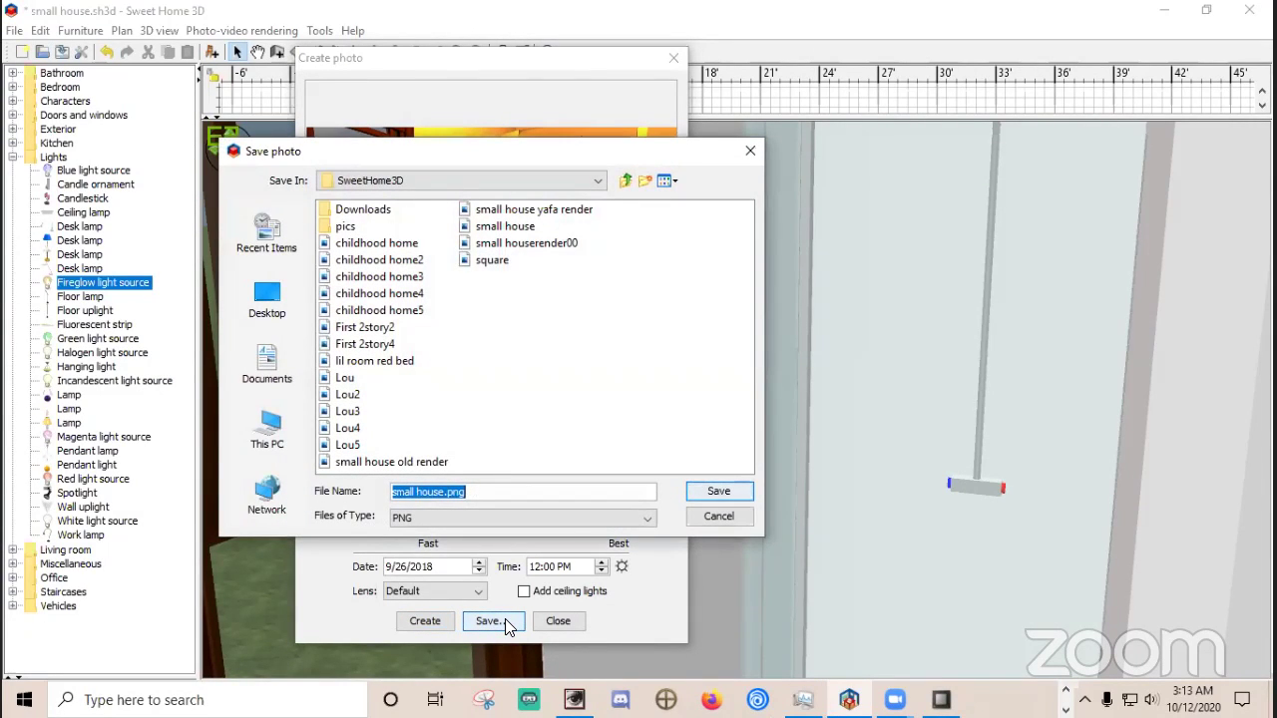
{"action": "left_click", "coordinate": [475, 496]}
{"action": "double_click", "coordinate": [465, 491]}
{"action": "left_click", "coordinate": [465, 491]}
{"action": "double_click", "coordinate": [464, 491]}
{"action": "left_click", "coordinate": [459, 491]}
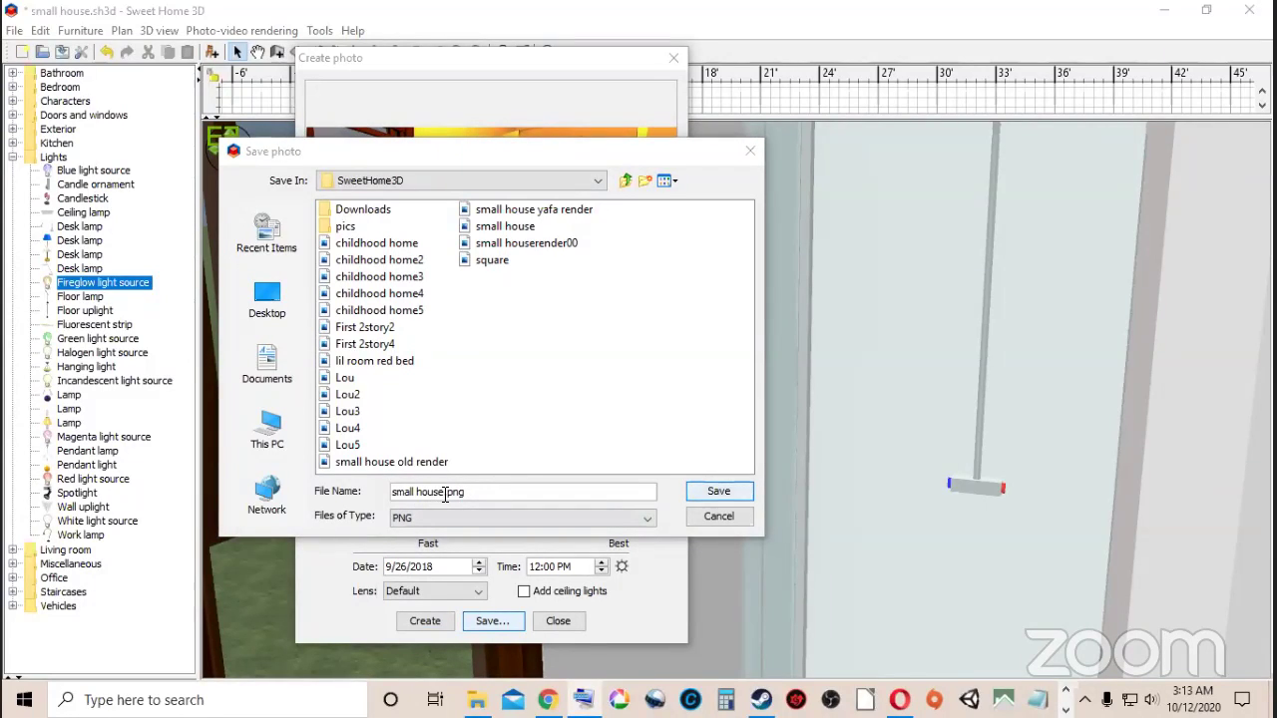
{"action": "left_click_drag", "start_coordinate": [443, 492], "coordinate": [466, 493]}
{"action": "key", "text": "BackSpace"}
{"action": "type", "text": "ye"}
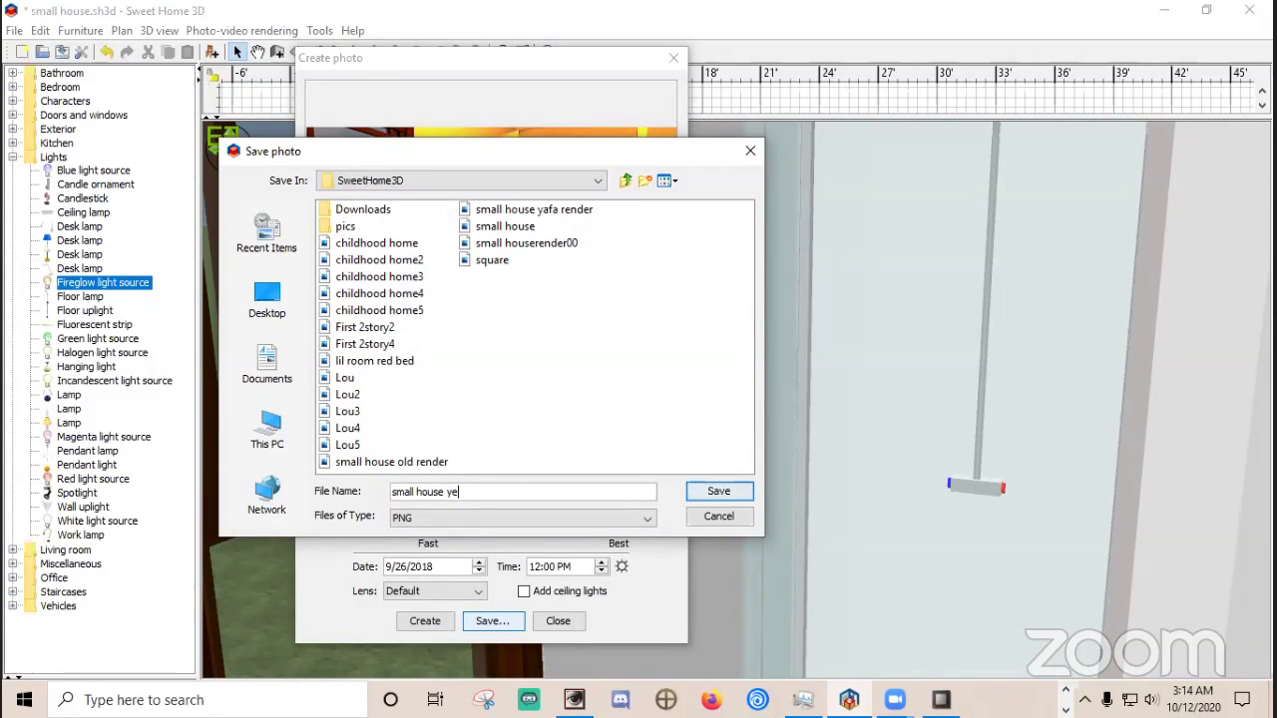
{"action": "type", "text": "llow bath"}
{"action": "left_click", "coordinate": [707, 491]}
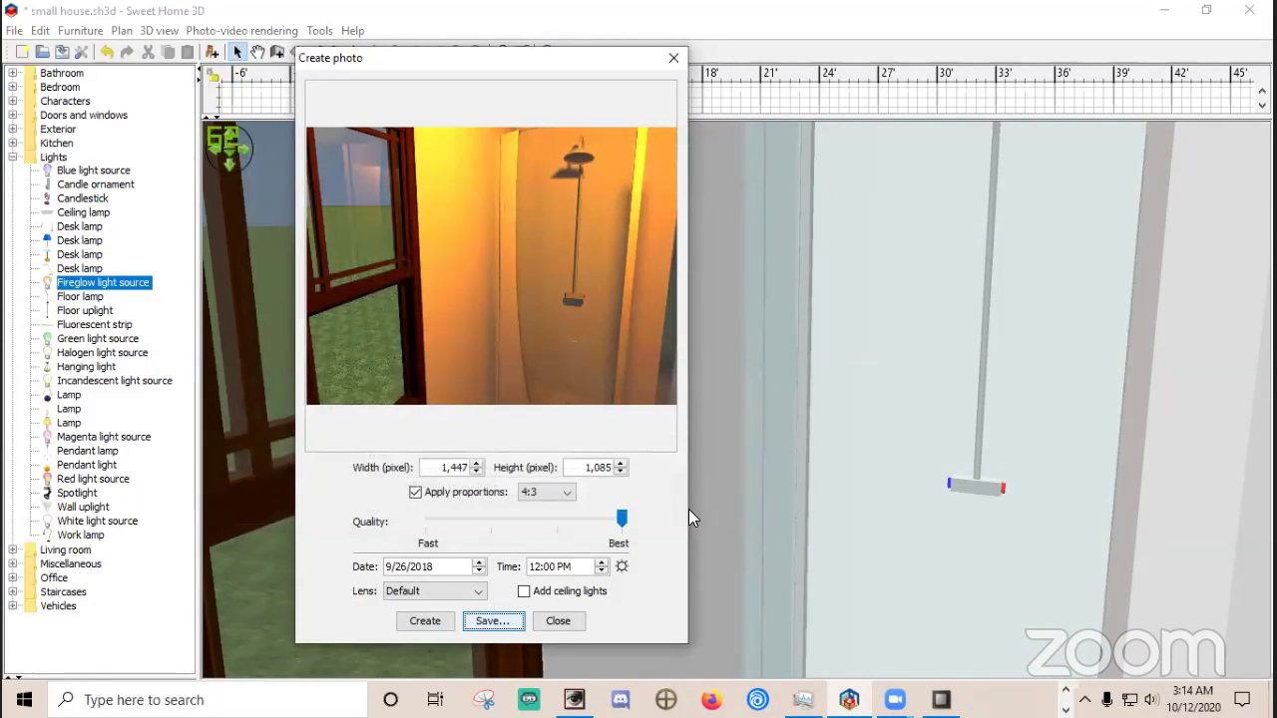
{"action": "left_click", "coordinate": [558, 622]}
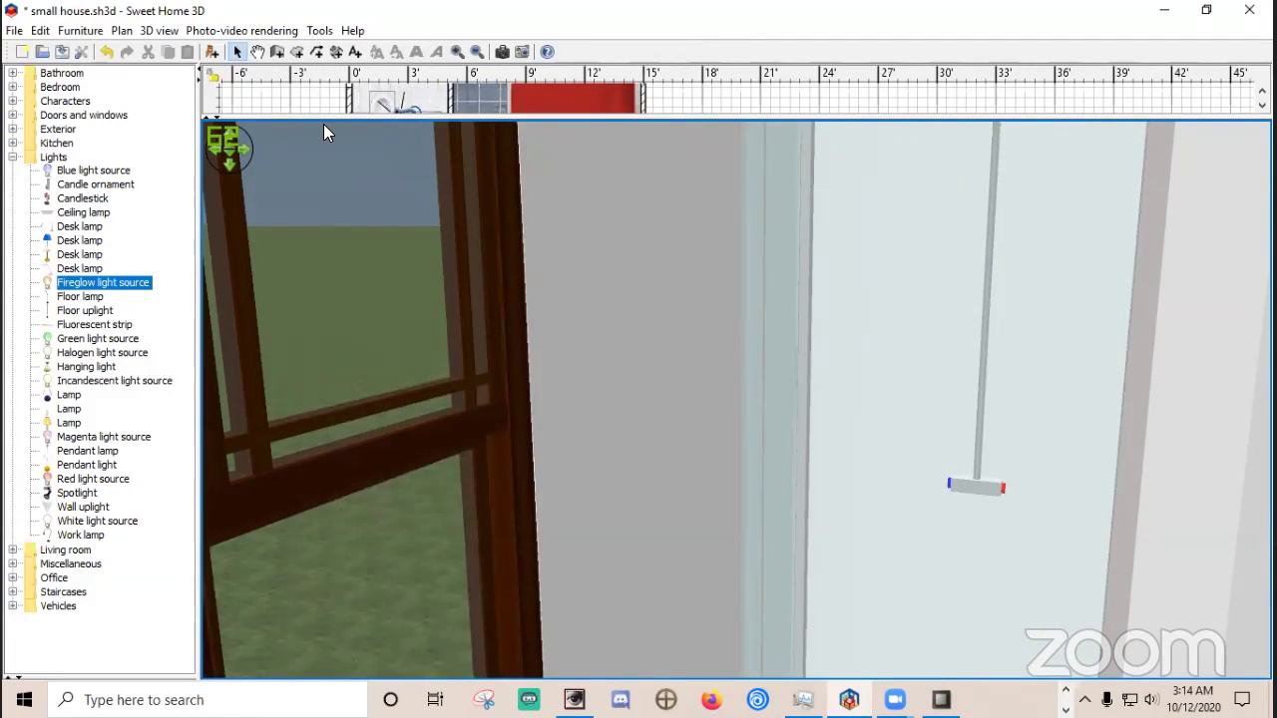
Examine the YafaRay photo creation settings and close them without rendering.
{"action": "left_click", "coordinate": [316, 36]}
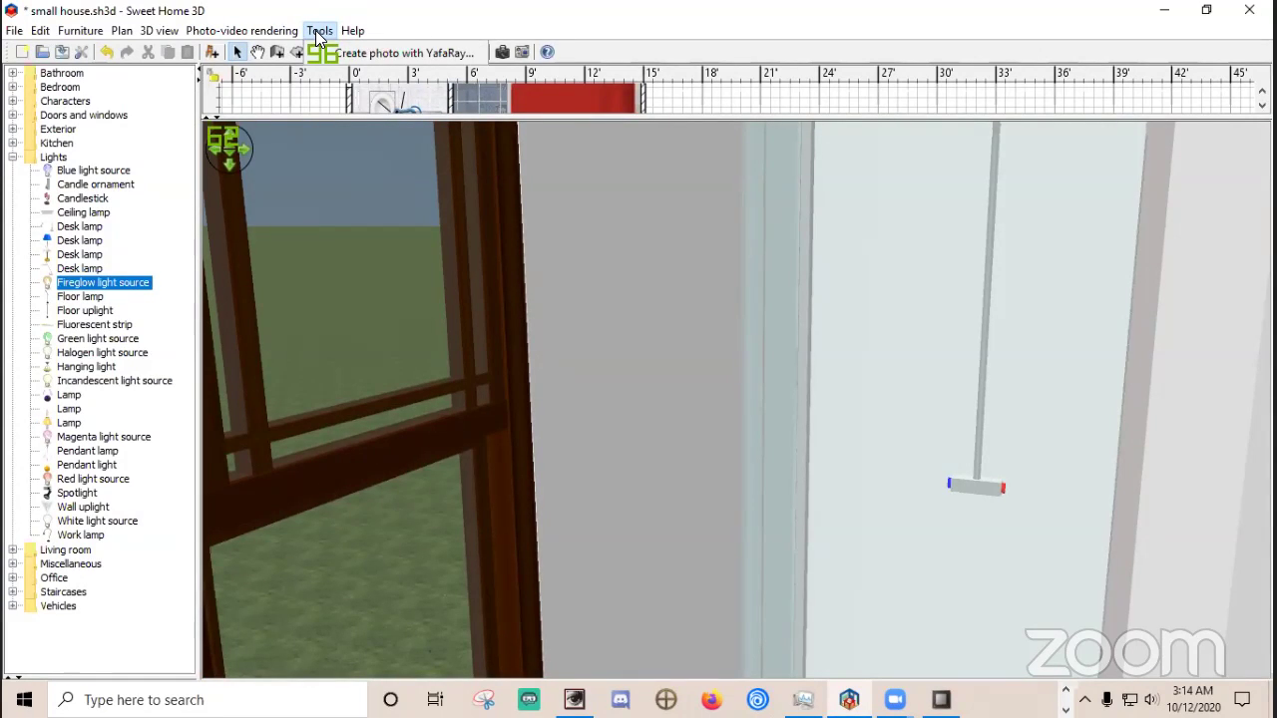
{"action": "left_click", "coordinate": [331, 54]}
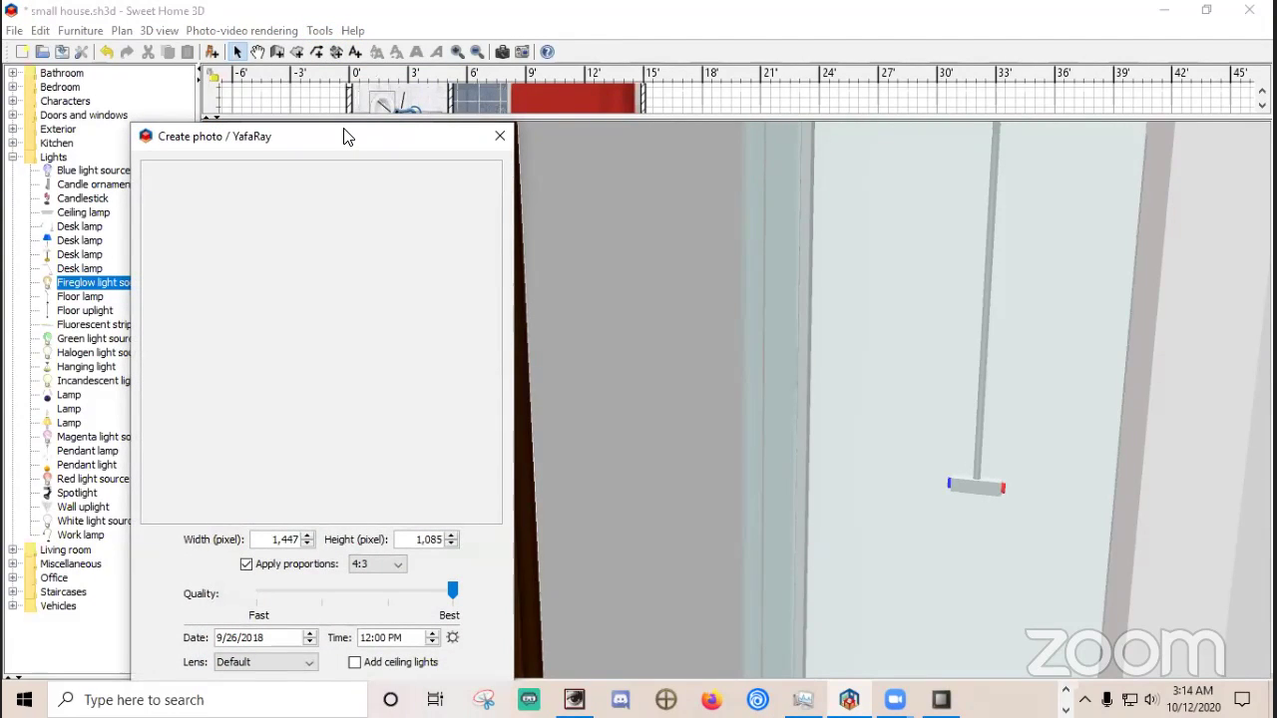
{"action": "left_click_drag", "start_coordinate": [351, 128], "coordinate": [425, 43]}
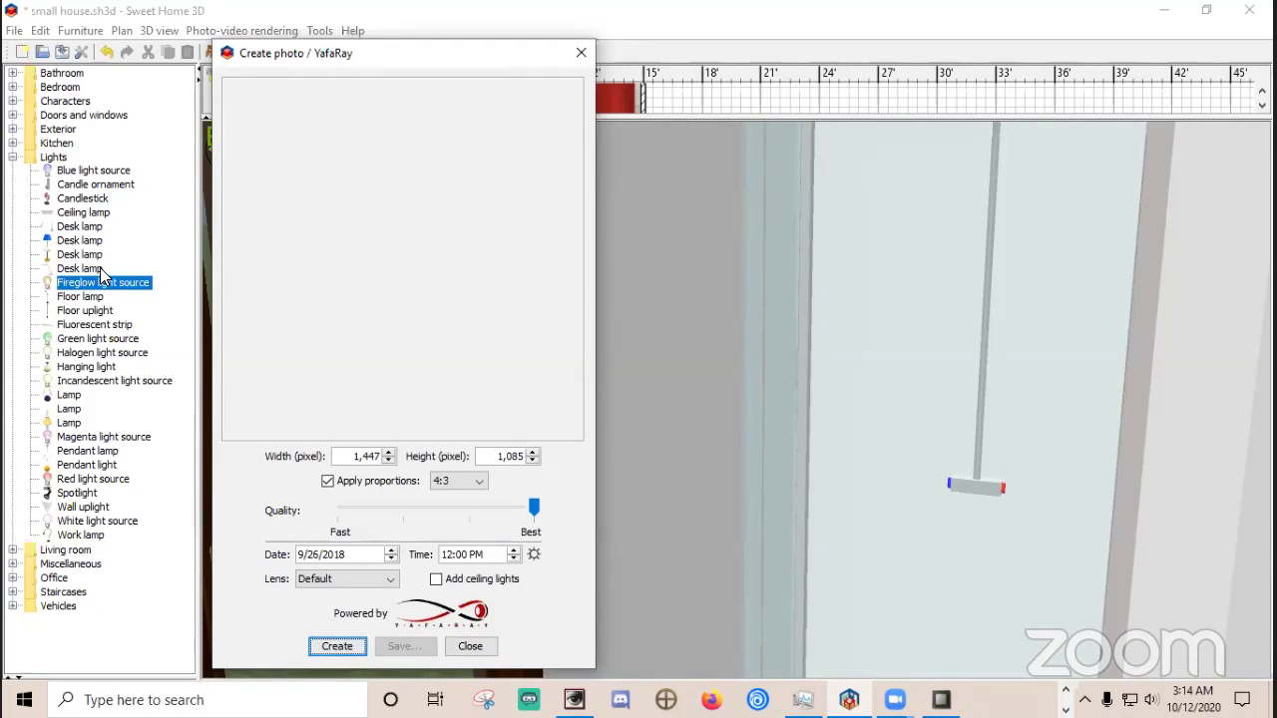
{"action": "mouse_move", "coordinate": [100, 270]}
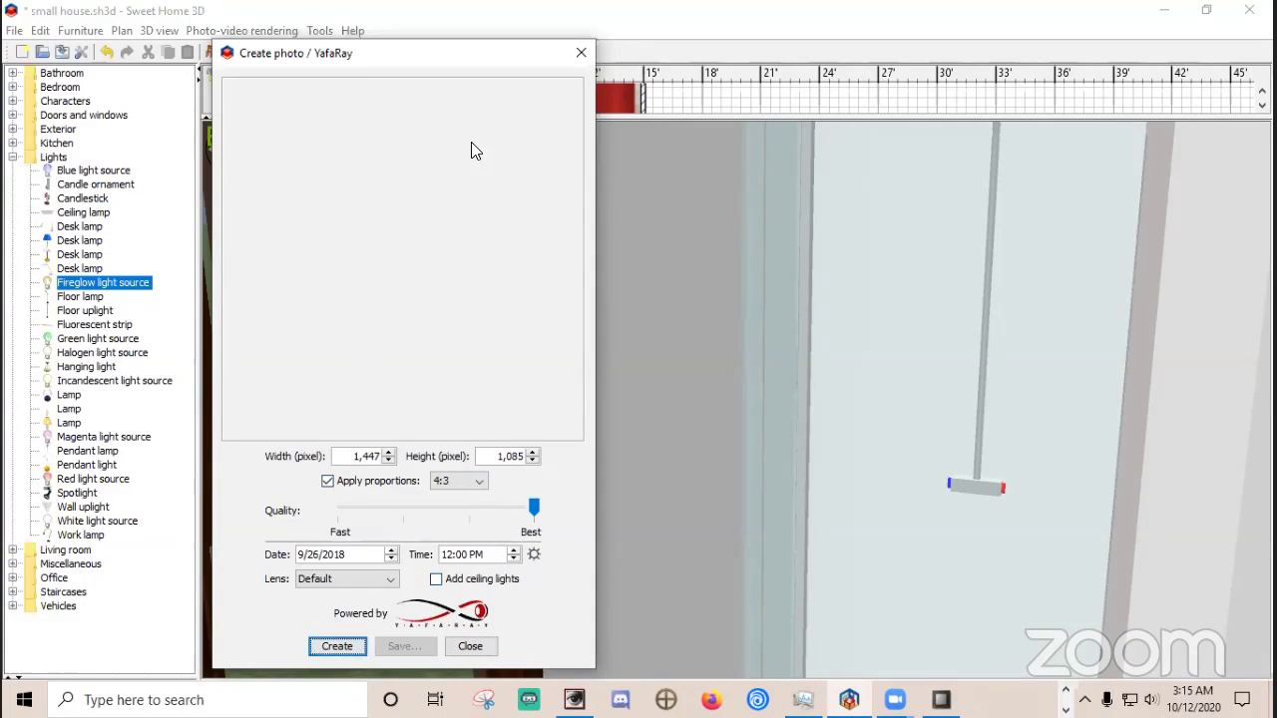
{"action": "left_click", "coordinate": [580, 58]}
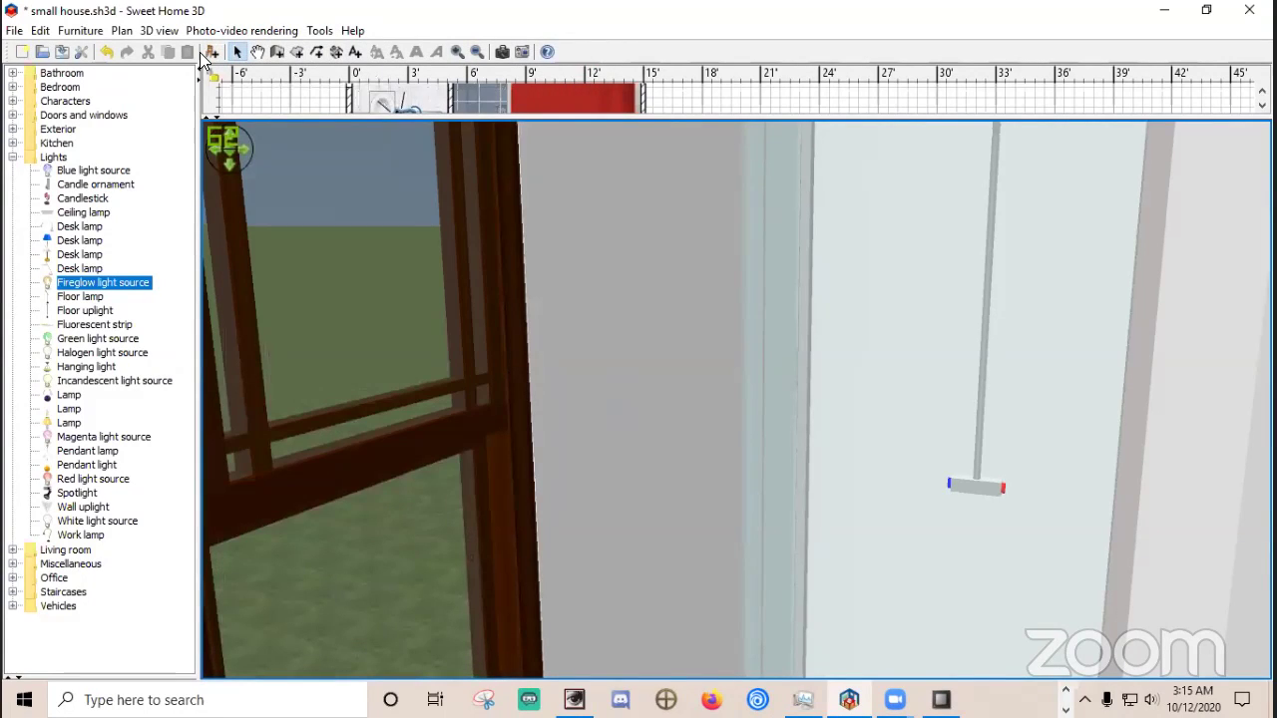
Examine the Video rendering dialog with its camera path plan, format and quality options, and close it.
{"action": "left_click", "coordinate": [215, 34]}
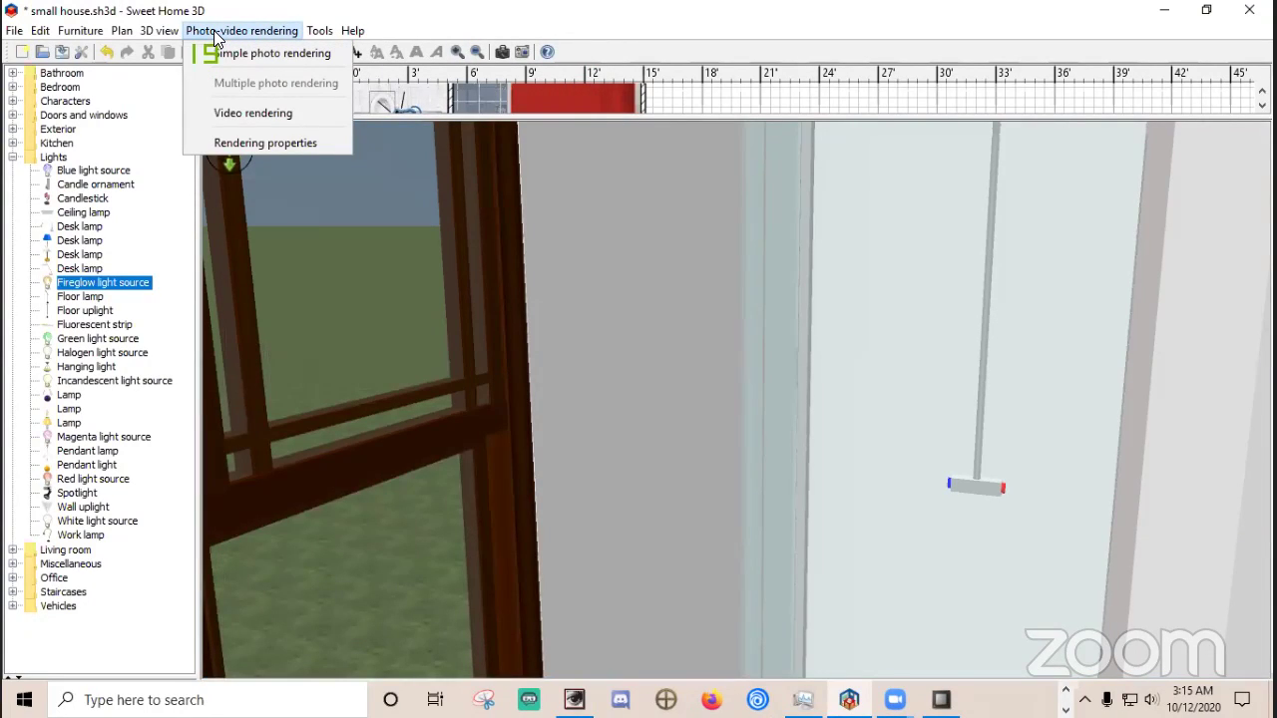
{"action": "left_click", "coordinate": [211, 116]}
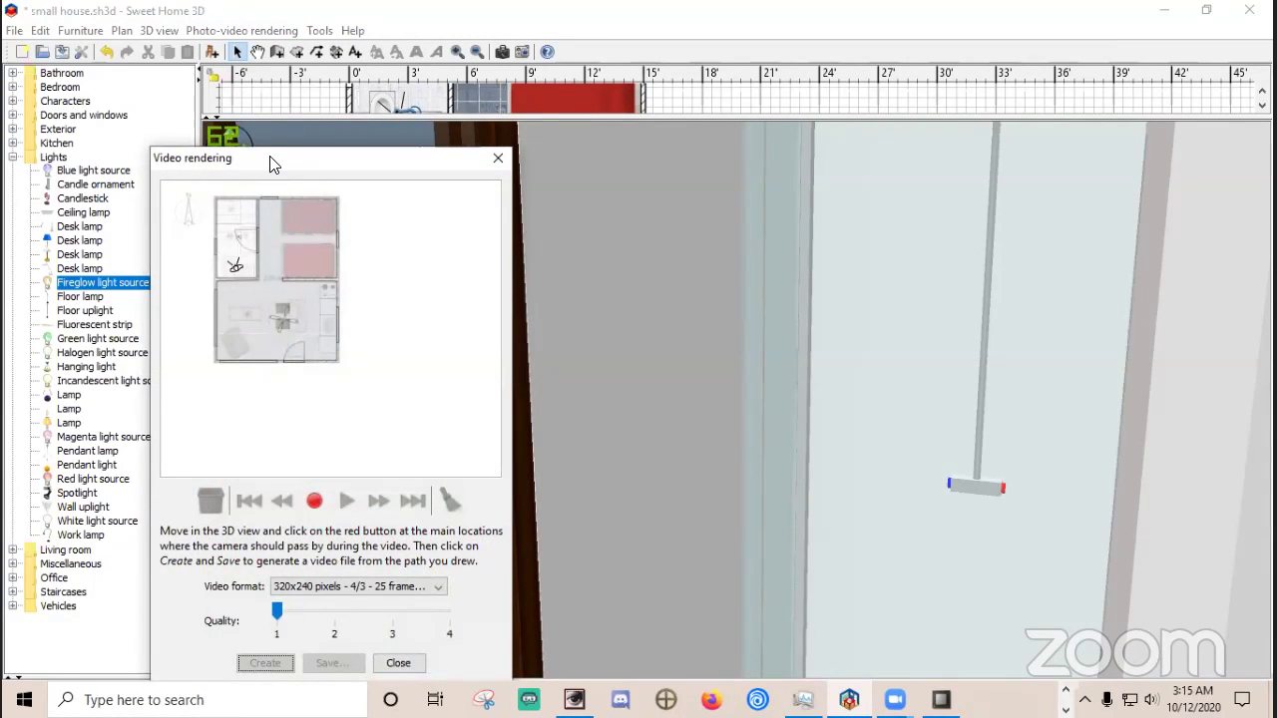
{"action": "left_click_drag", "start_coordinate": [274, 165], "coordinate": [320, 101]}
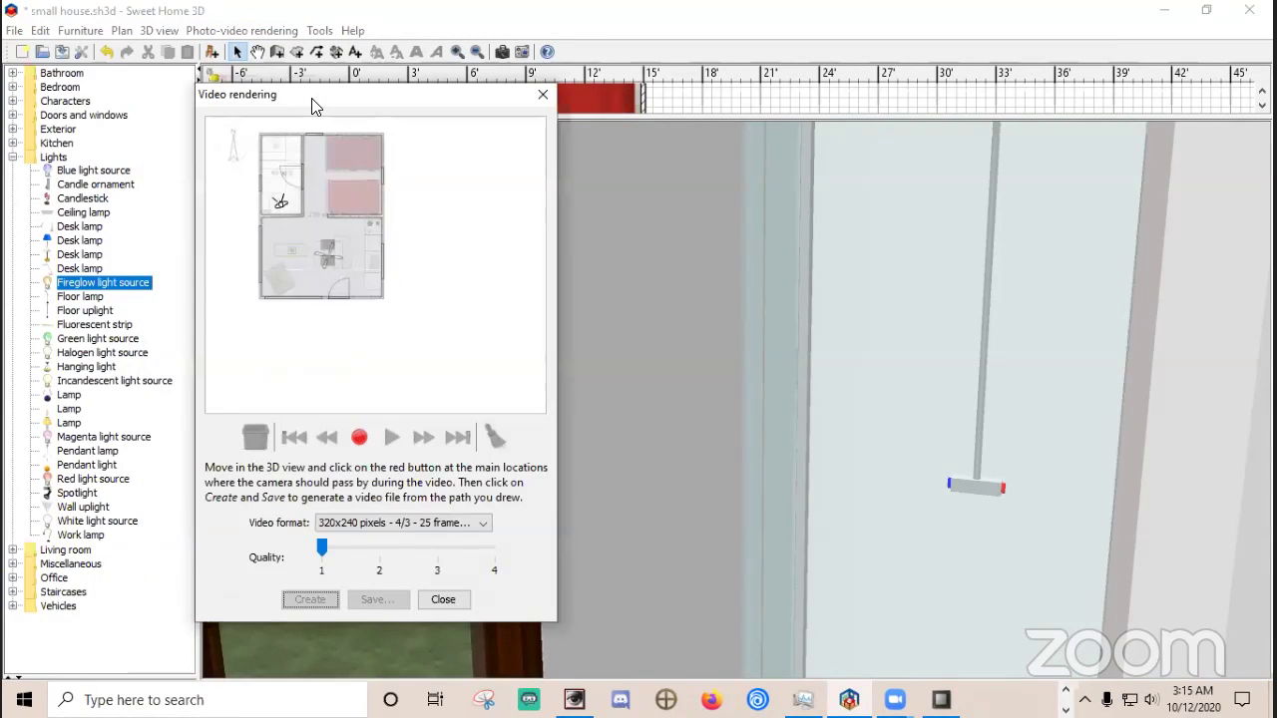
{"action": "left_click", "coordinate": [540, 98]}
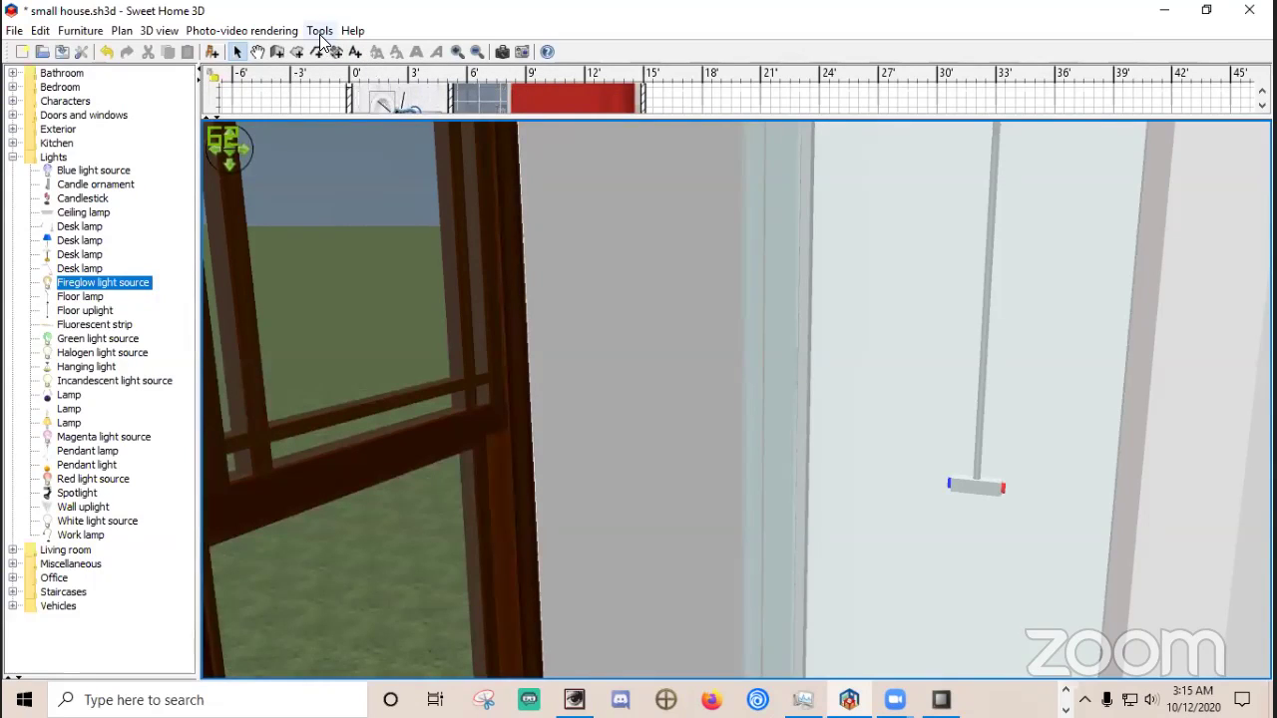
Examine the Simple photo rendering dialog and its advanced rendering properties for Quality 3 and Quality 4, and close both without rendering.
{"action": "left_click", "coordinate": [267, 31]}
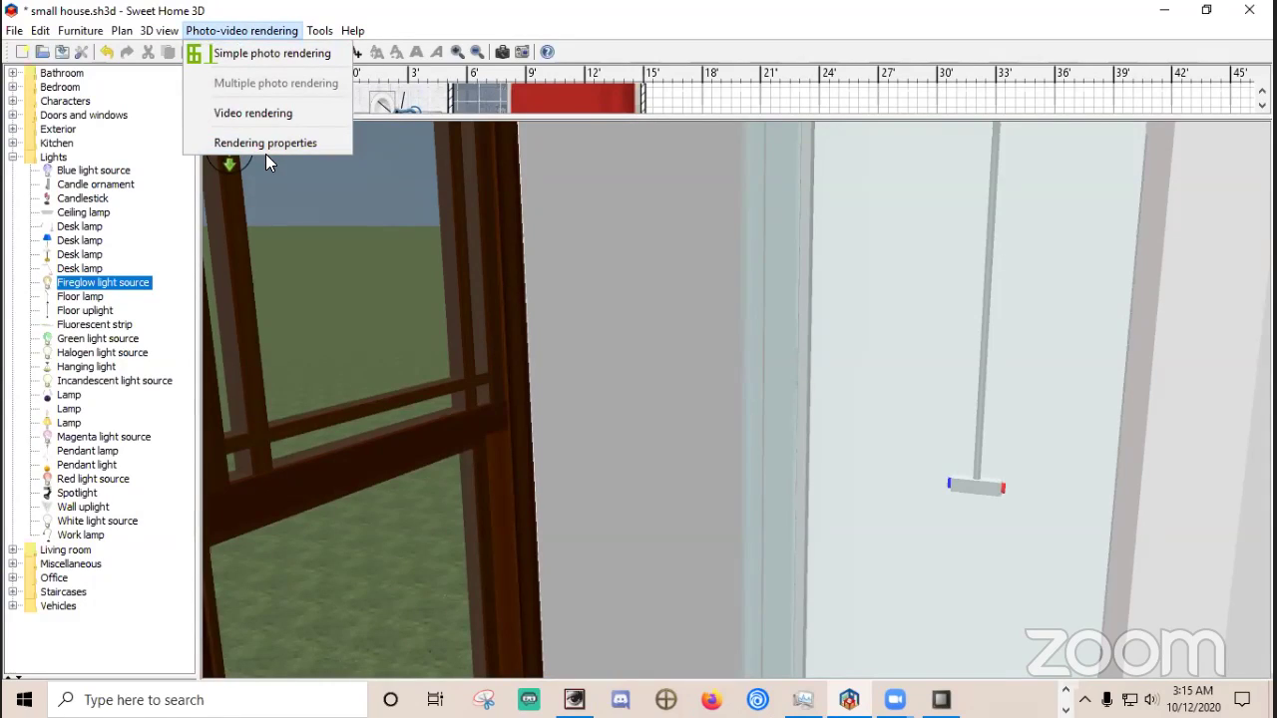
{"action": "left_click", "coordinate": [277, 56]}
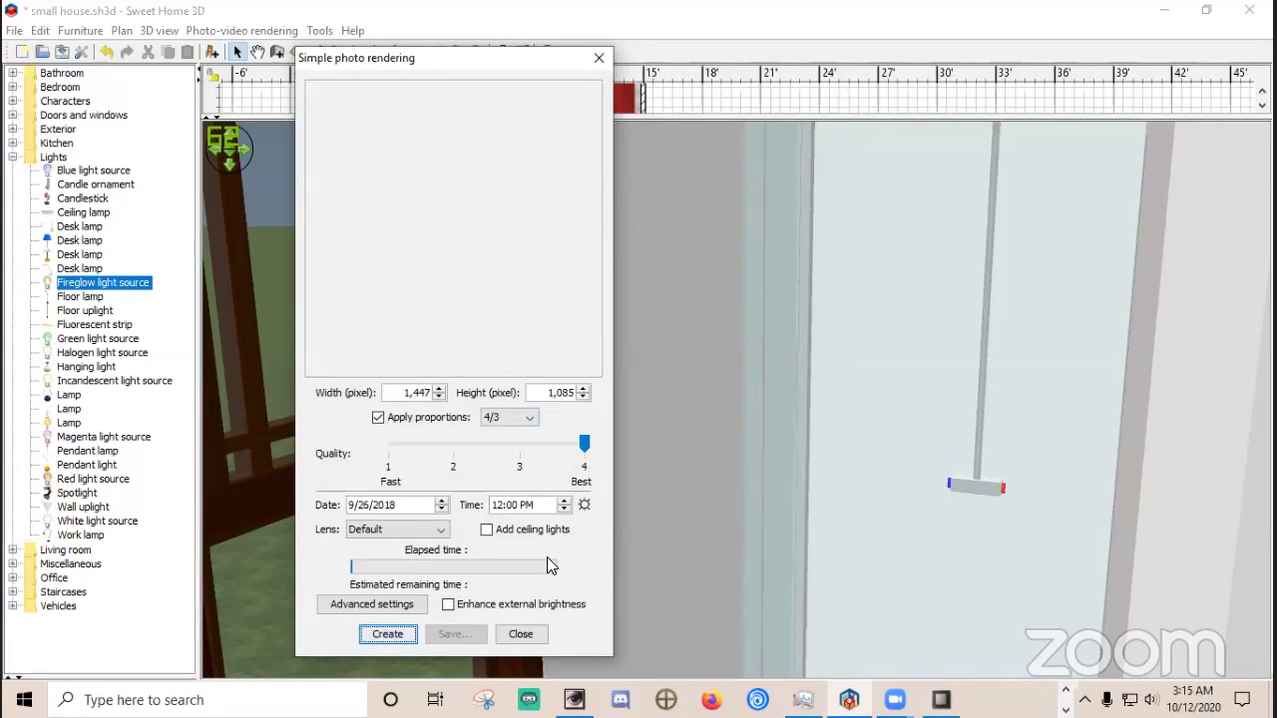
{"action": "left_click", "coordinate": [387, 604]}
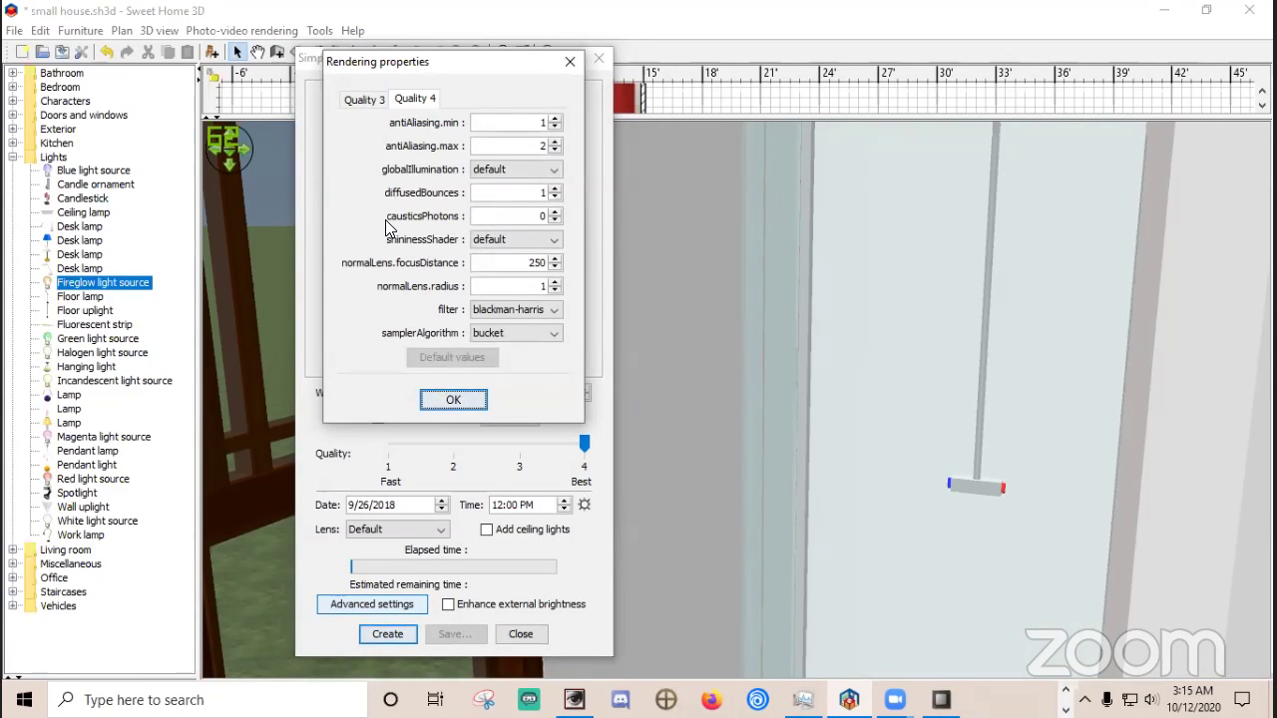
{"action": "left_click", "coordinate": [381, 103]}
{"action": "left_click", "coordinate": [401, 104]}
{"action": "left_click", "coordinate": [376, 104]}
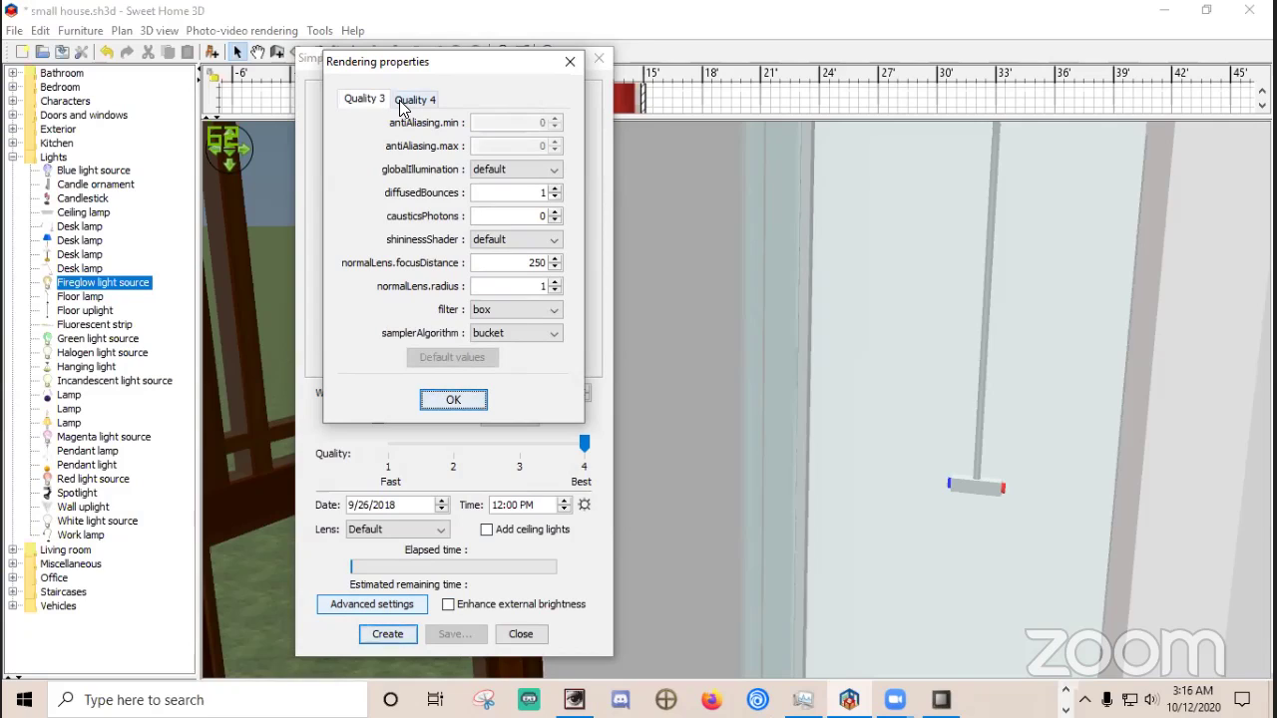
{"action": "left_click", "coordinate": [403, 103]}
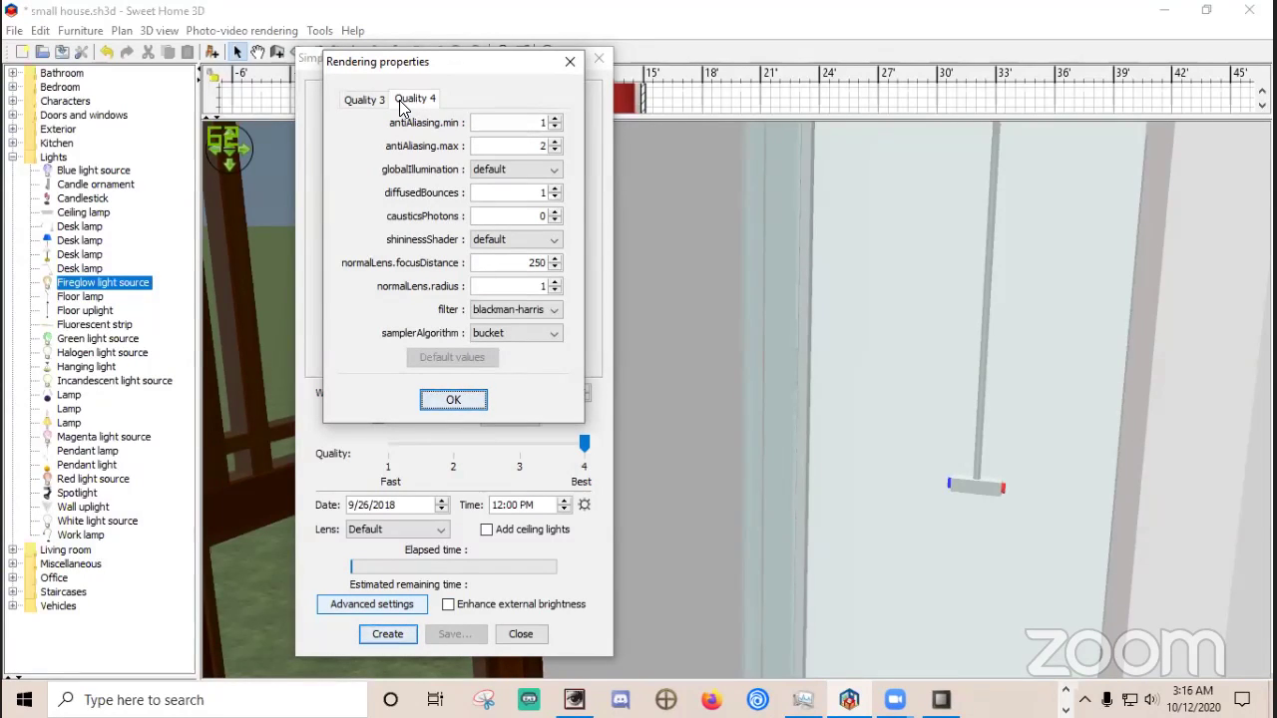
{"action": "left_click", "coordinate": [373, 104]}
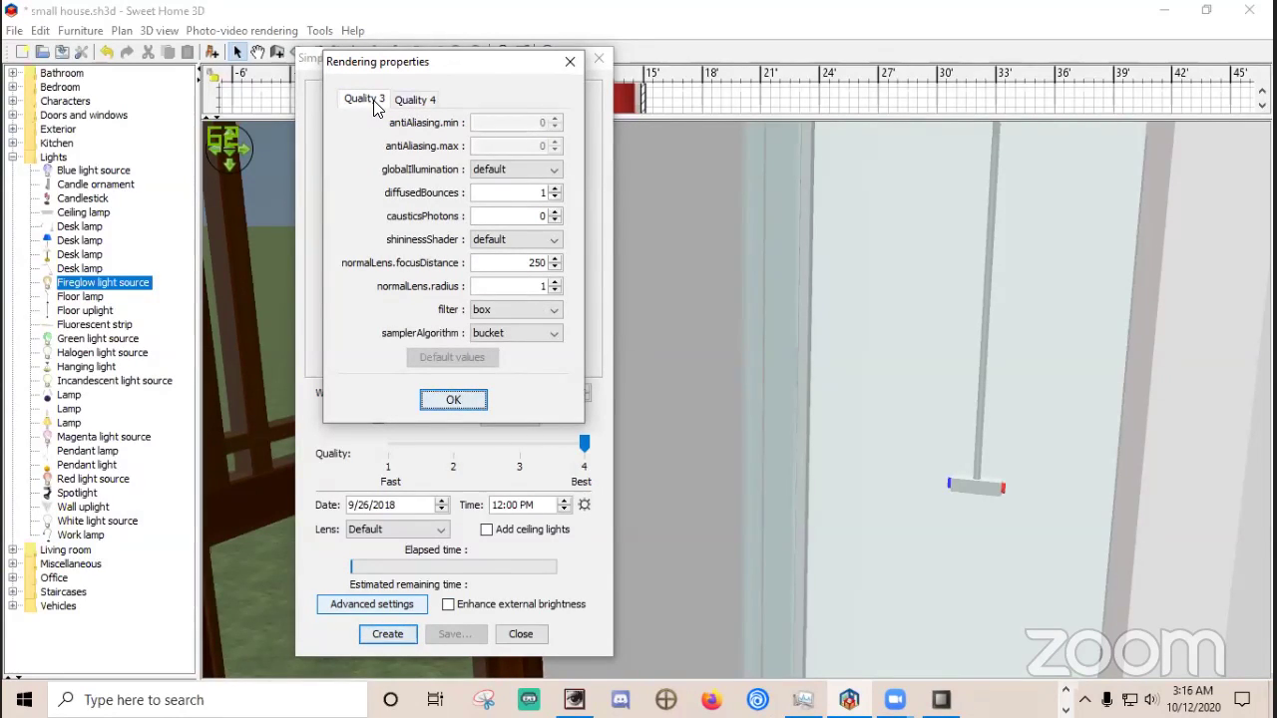
{"action": "left_click", "coordinate": [569, 62]}
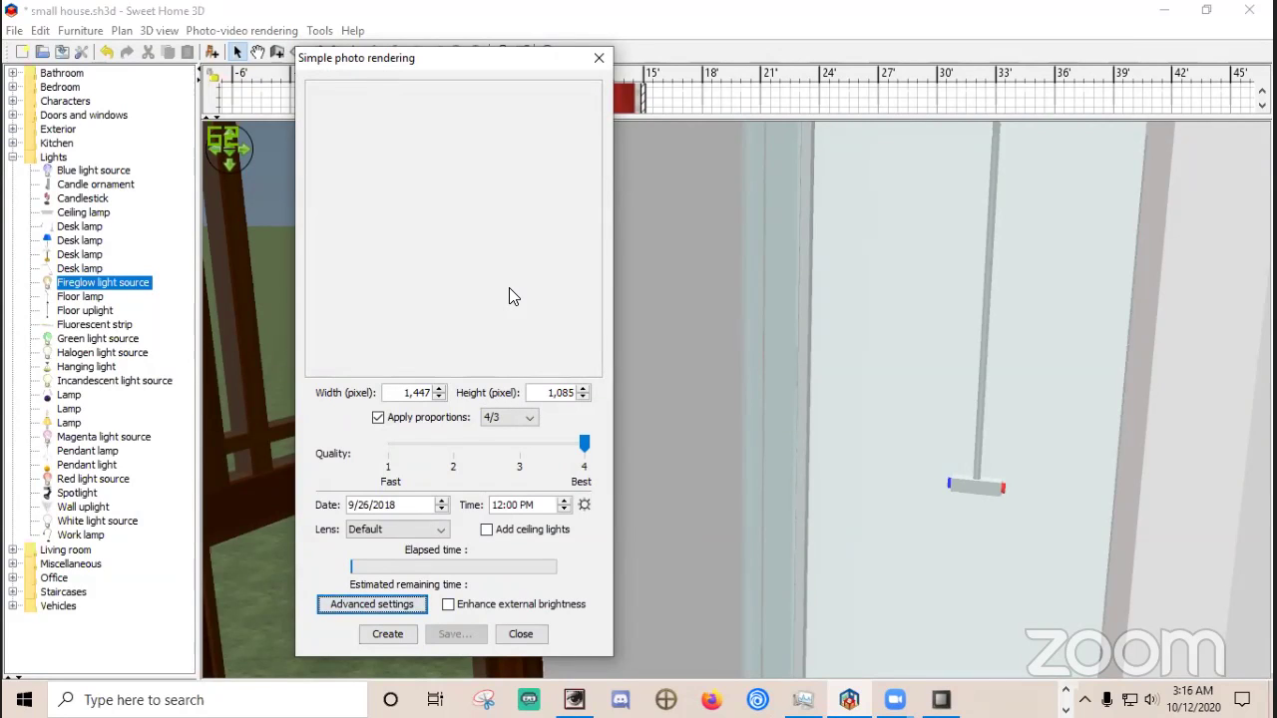
{"action": "left_click", "coordinate": [598, 57]}
Examine the 3D view's ground, sky, light brightness and wall transparency settings, and close them without changes.
{"action": "left_click", "coordinate": [255, 31]}
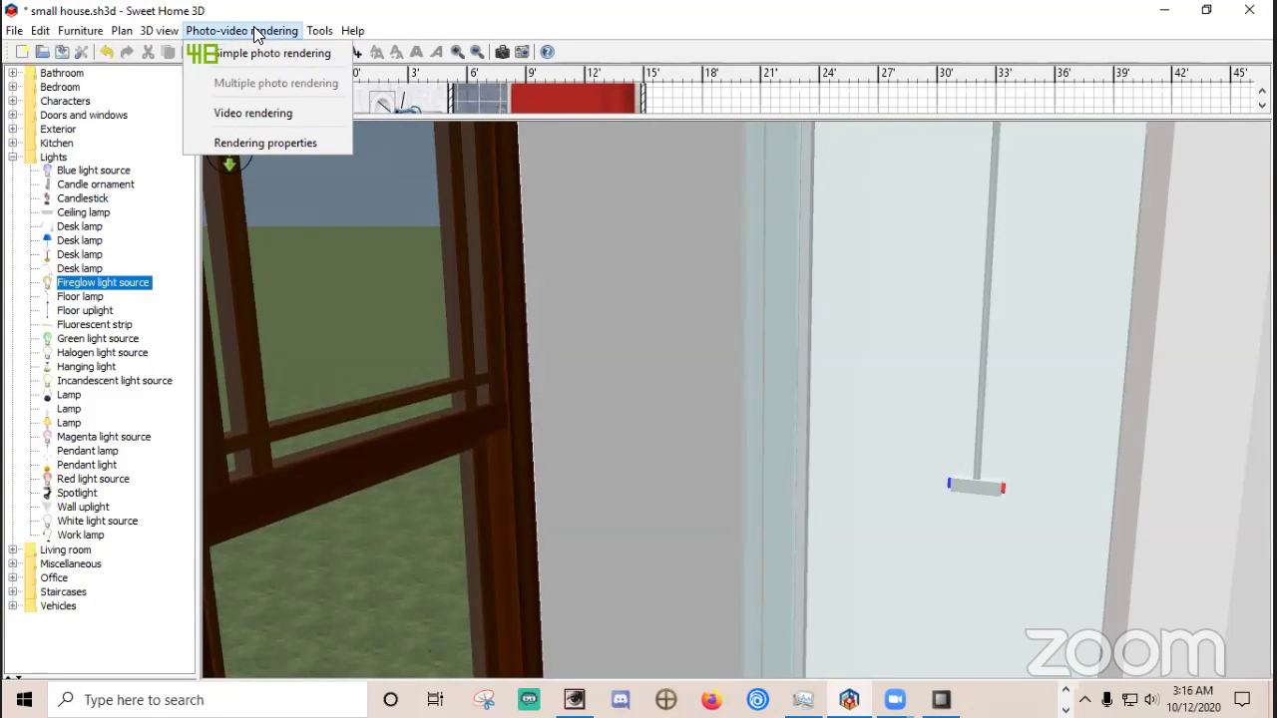
{"action": "left_click", "coordinate": [291, 31]}
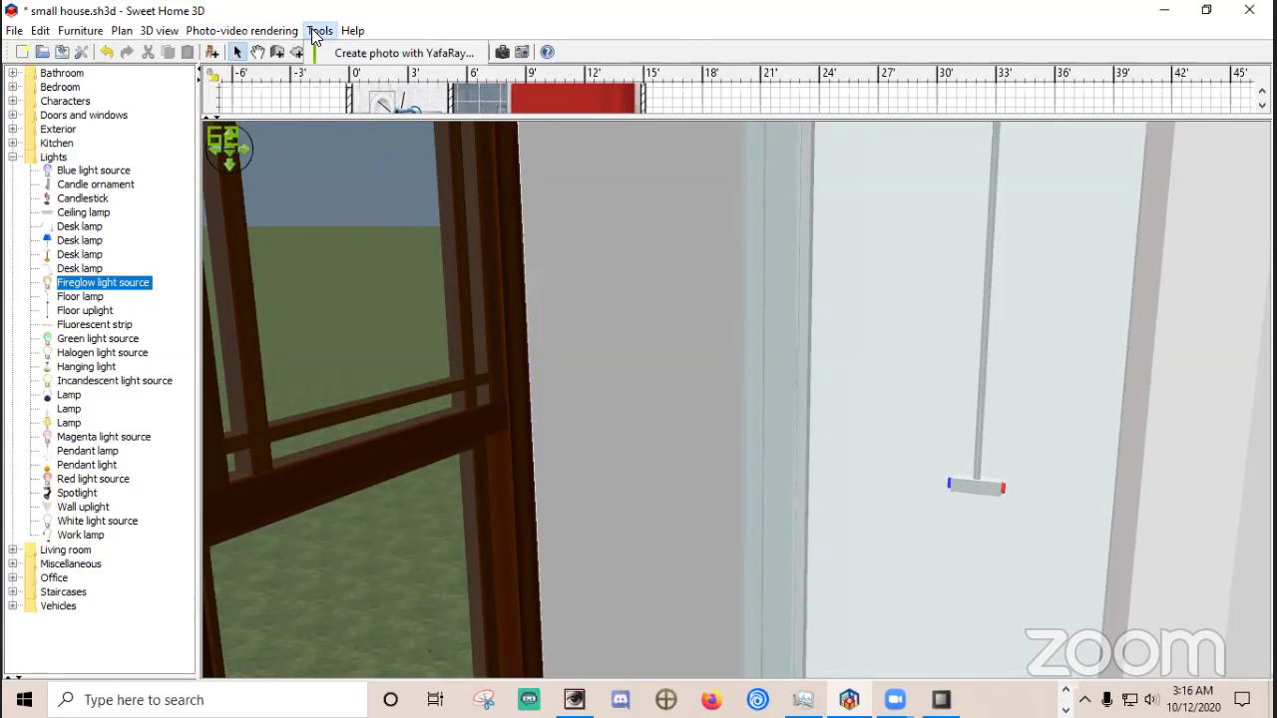
{"action": "mouse_move", "coordinate": [165, 38]}
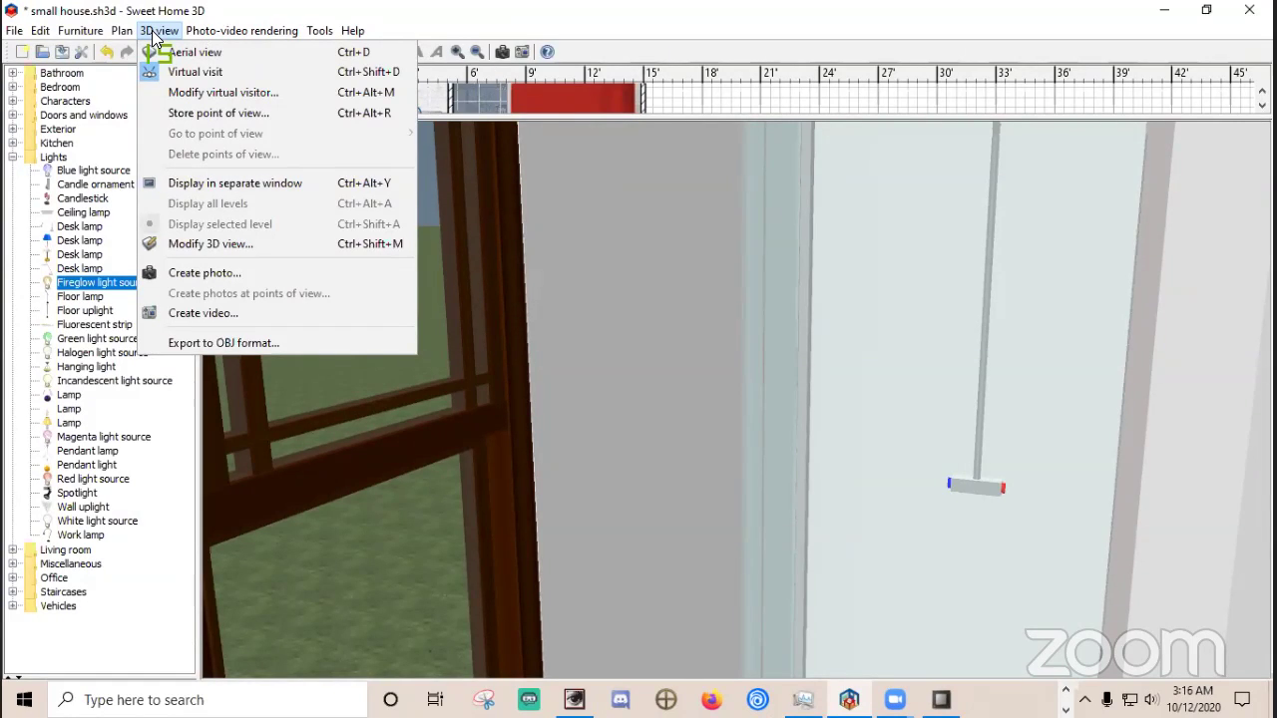
{"action": "left_click", "coordinate": [198, 247]}
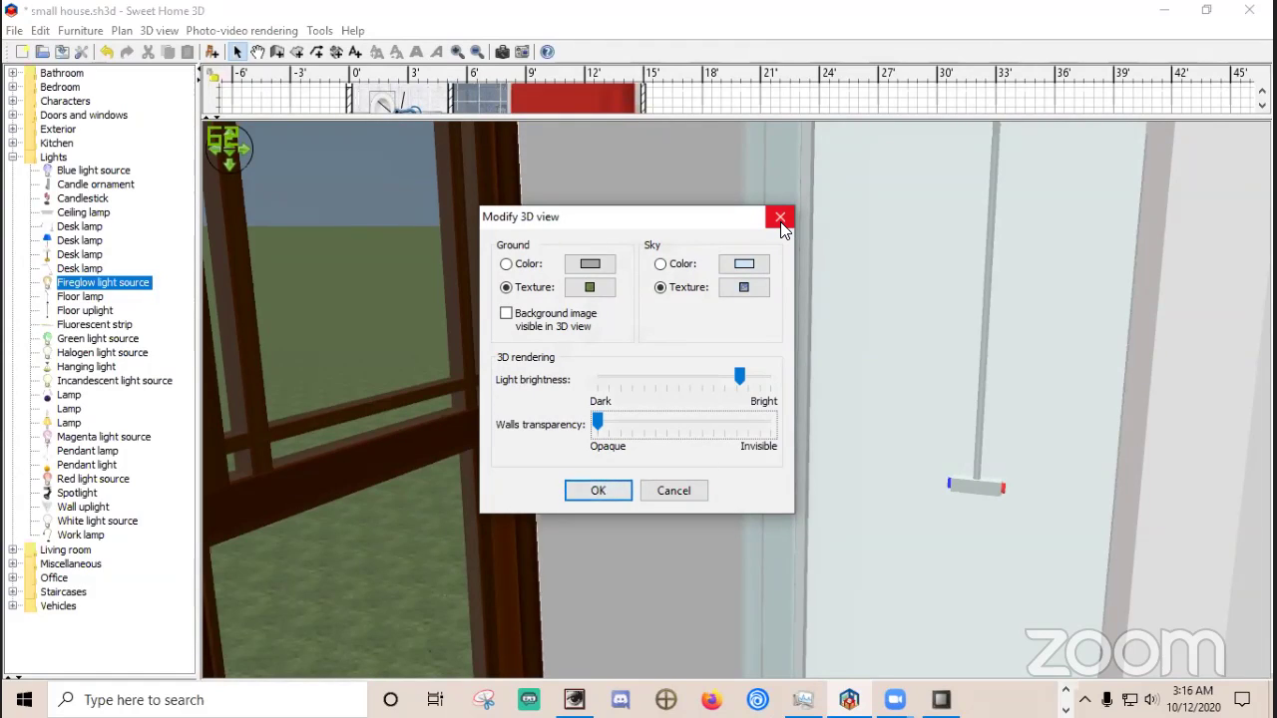
{"action": "left_click", "coordinate": [781, 218]}
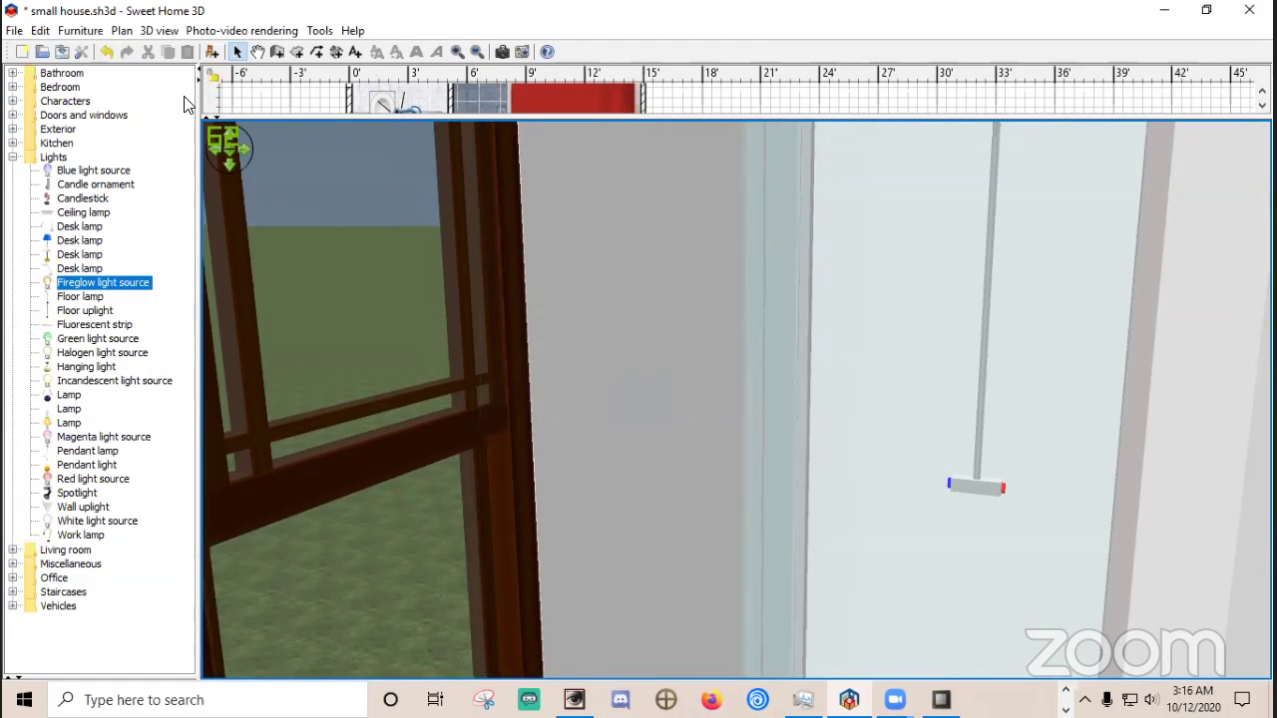
Examine the program preferences for units, catalog view, plan display and new walls, and cancel without changes.
{"action": "left_click", "coordinate": [122, 30]}
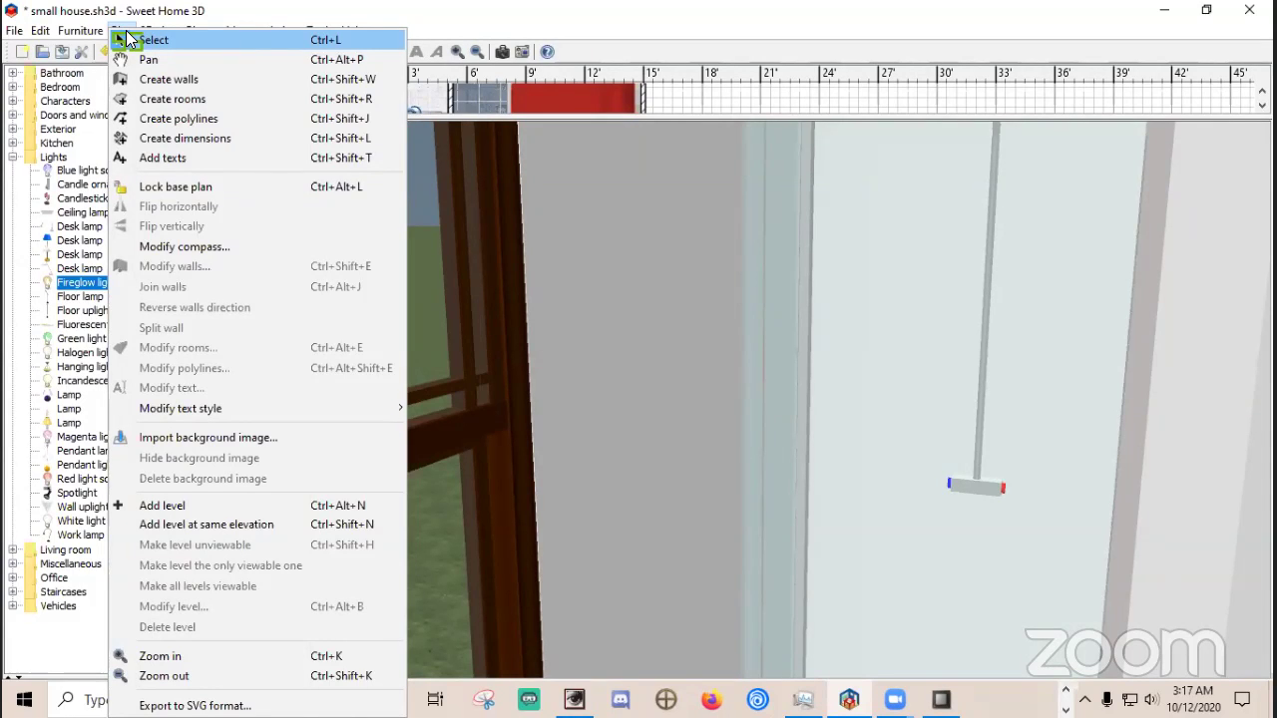
{"action": "mouse_move", "coordinate": [93, 37]}
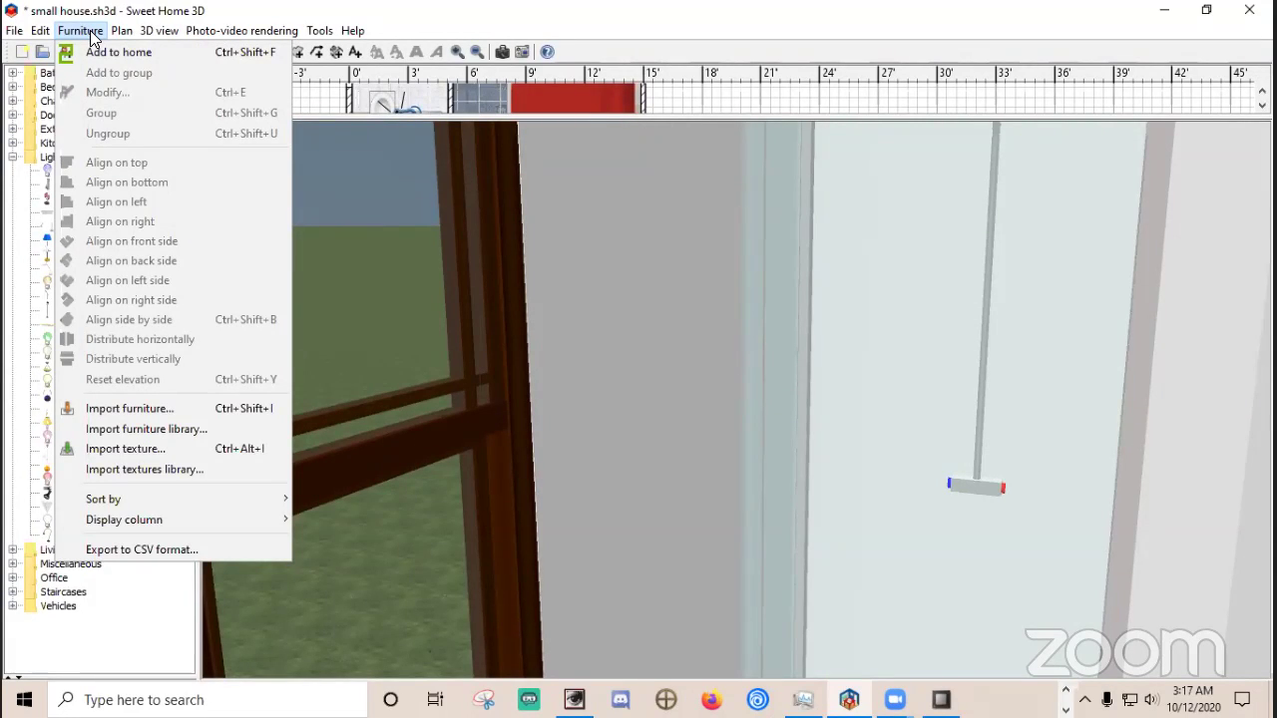
{"action": "mouse_move", "coordinate": [42, 37]}
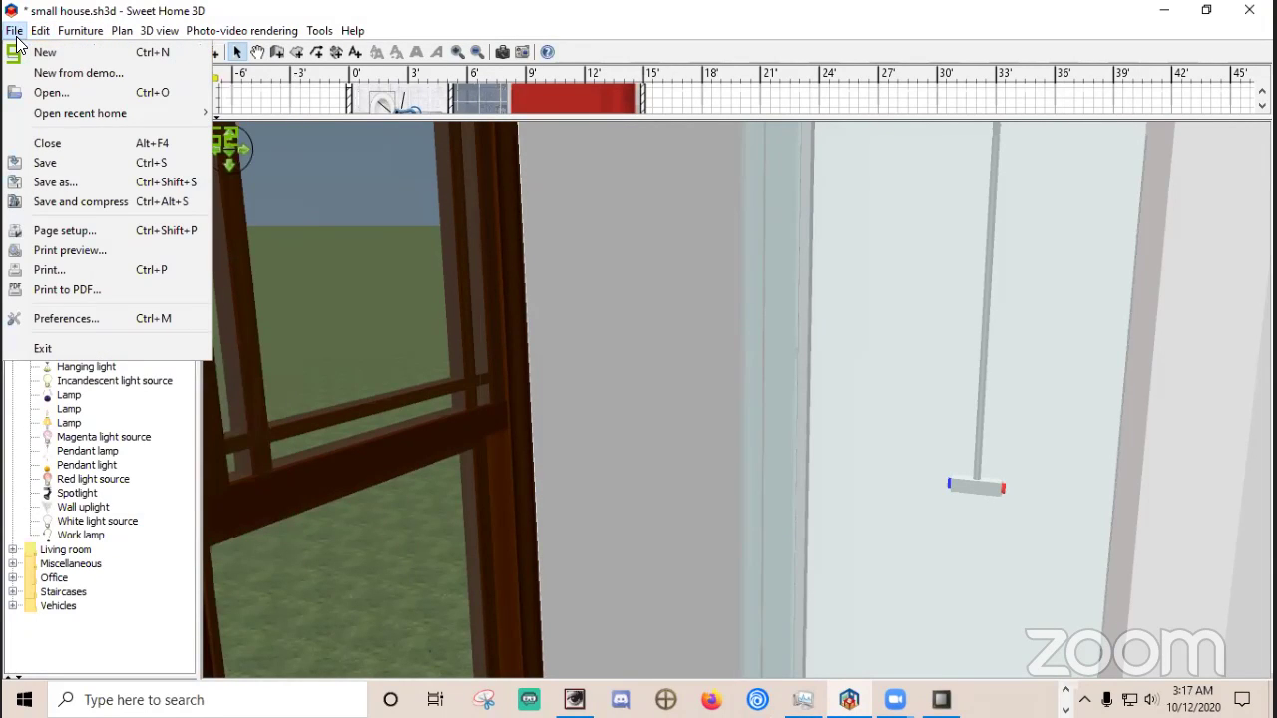
{"action": "left_click", "coordinate": [61, 319]}
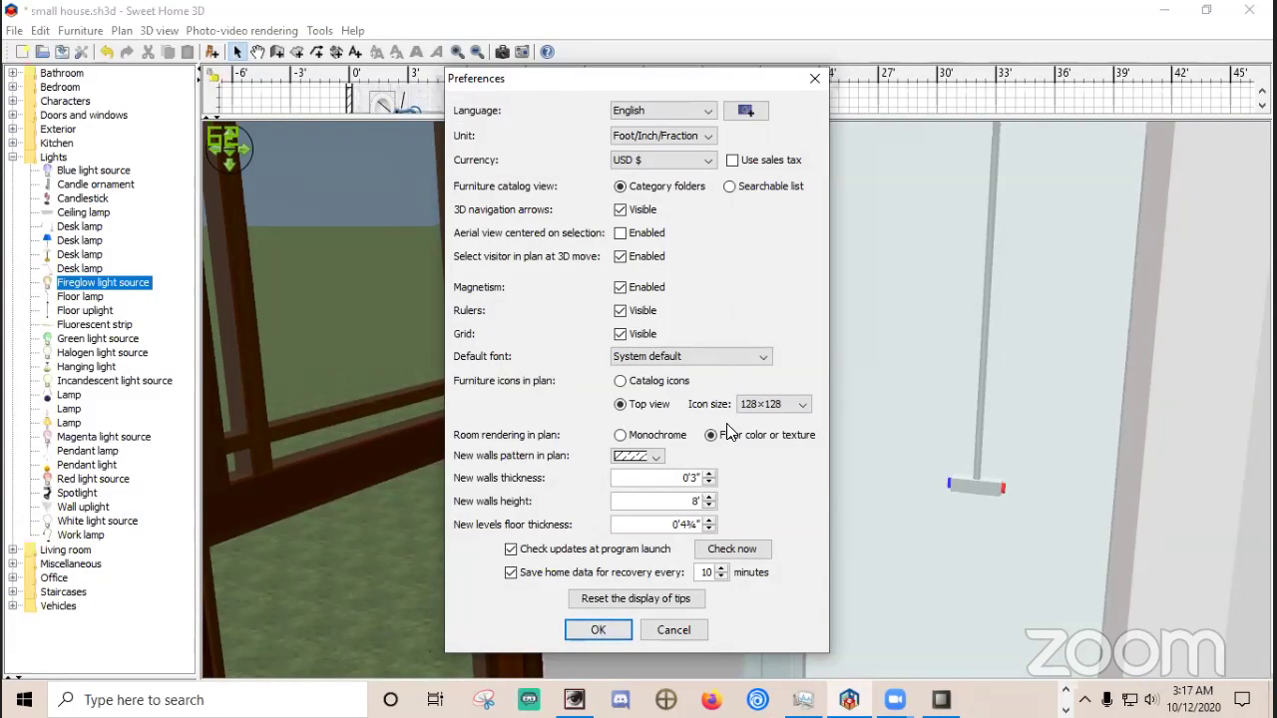
{"action": "left_click", "coordinate": [673, 631]}
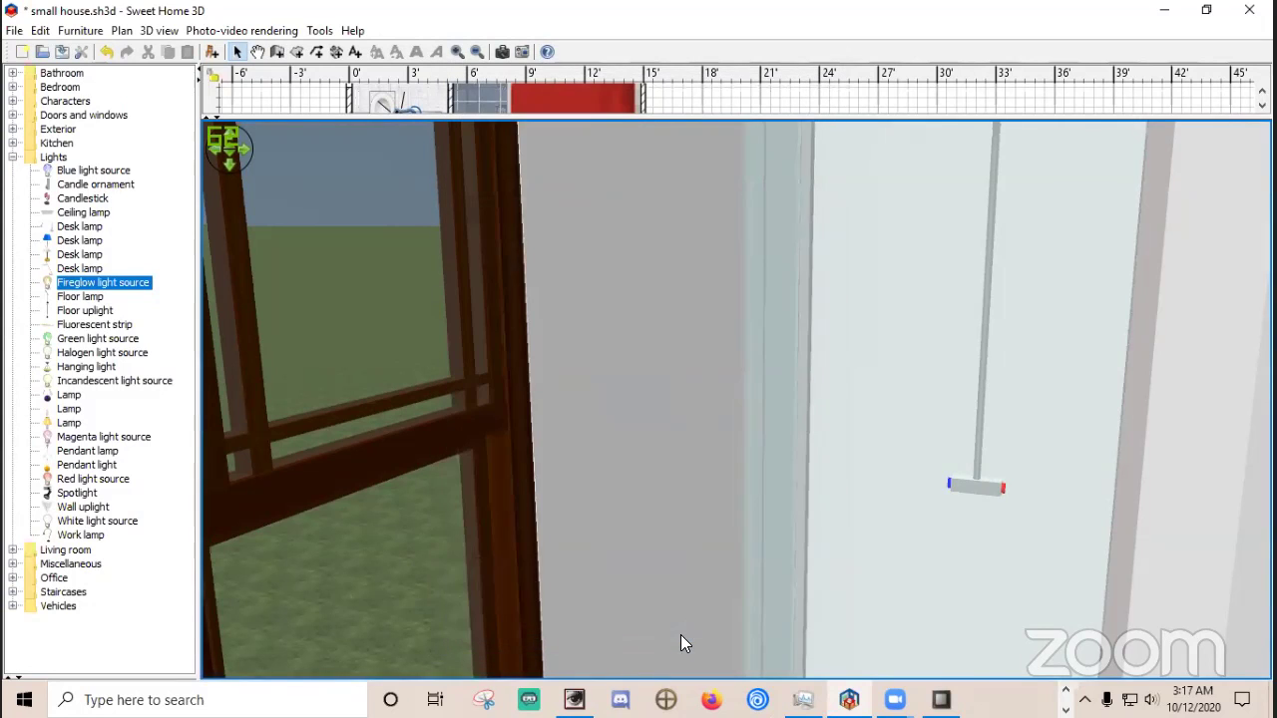
Look around the bathroom in the virtual visit, past the open door and round to the toilet and window wall.
{"action": "left_click_drag", "start_coordinate": [708, 305], "coordinate": [891, 347]}
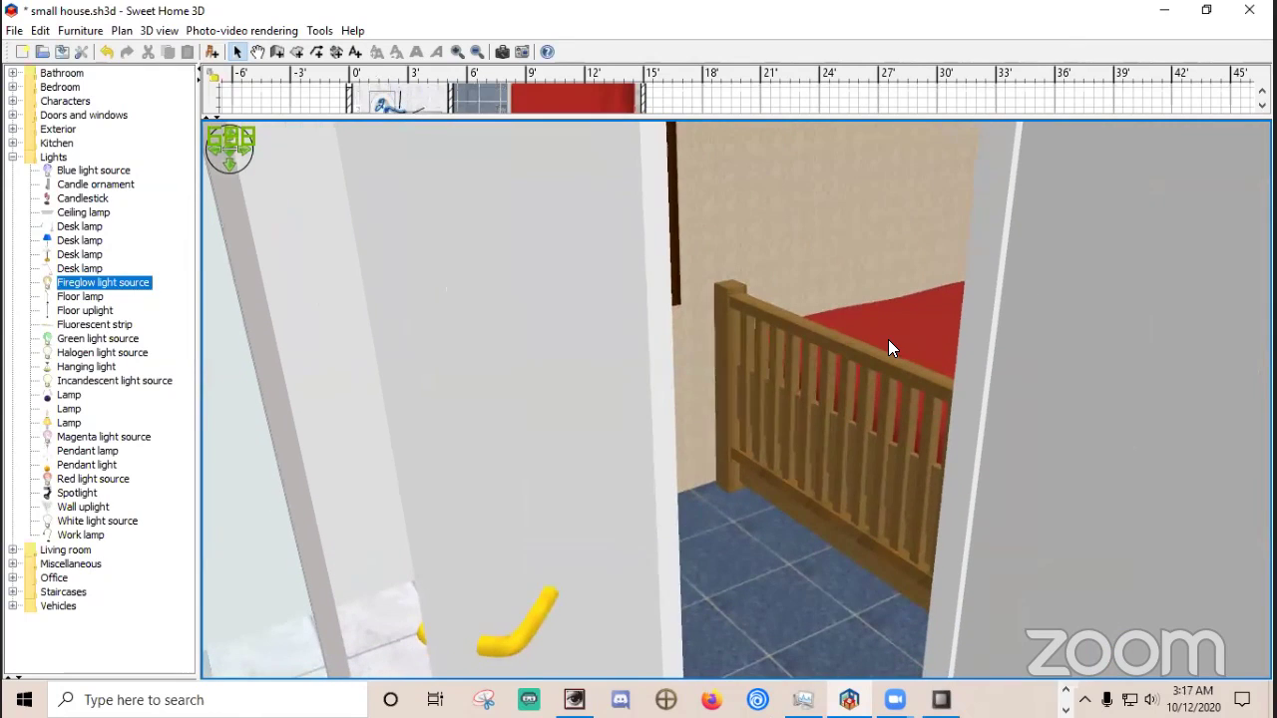
{"action": "key", "text": "Up"}
{"action": "key", "text": "Up"}
{"action": "key", "text": "Up"}
{"action": "key", "text": "Up"}
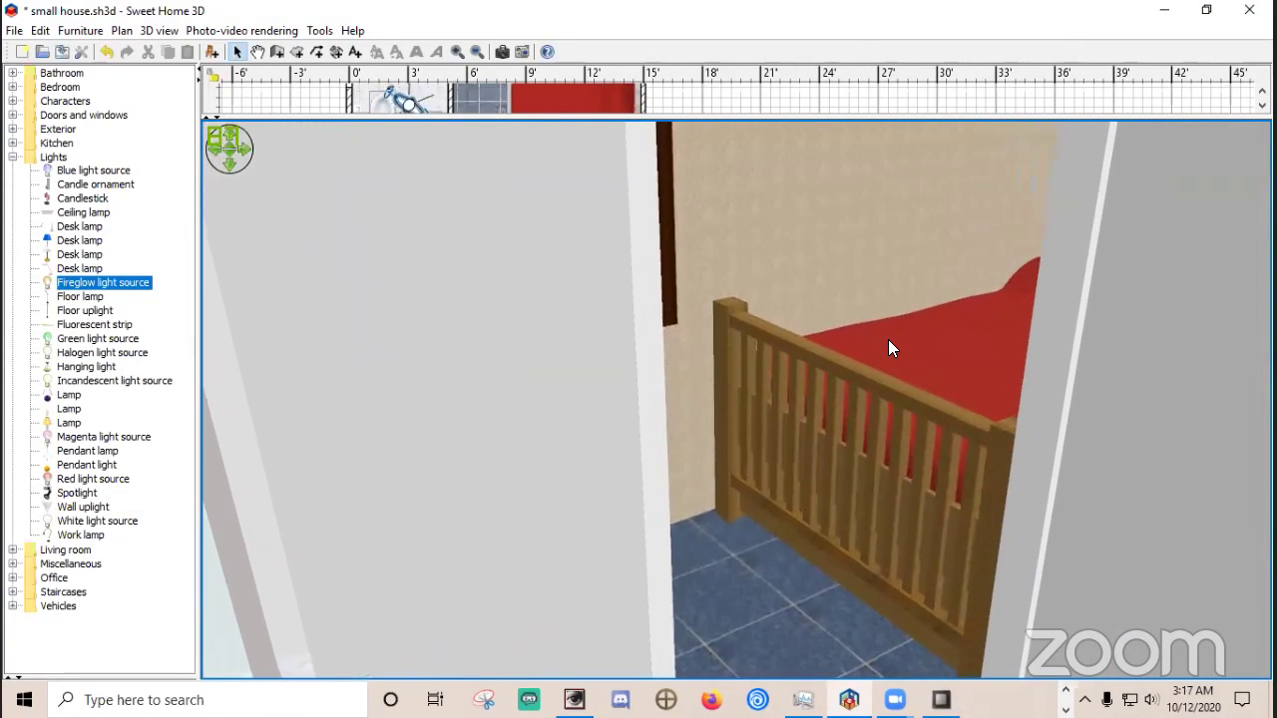
{"action": "left_click_drag", "start_coordinate": [789, 385], "coordinate": [1217, 469]}
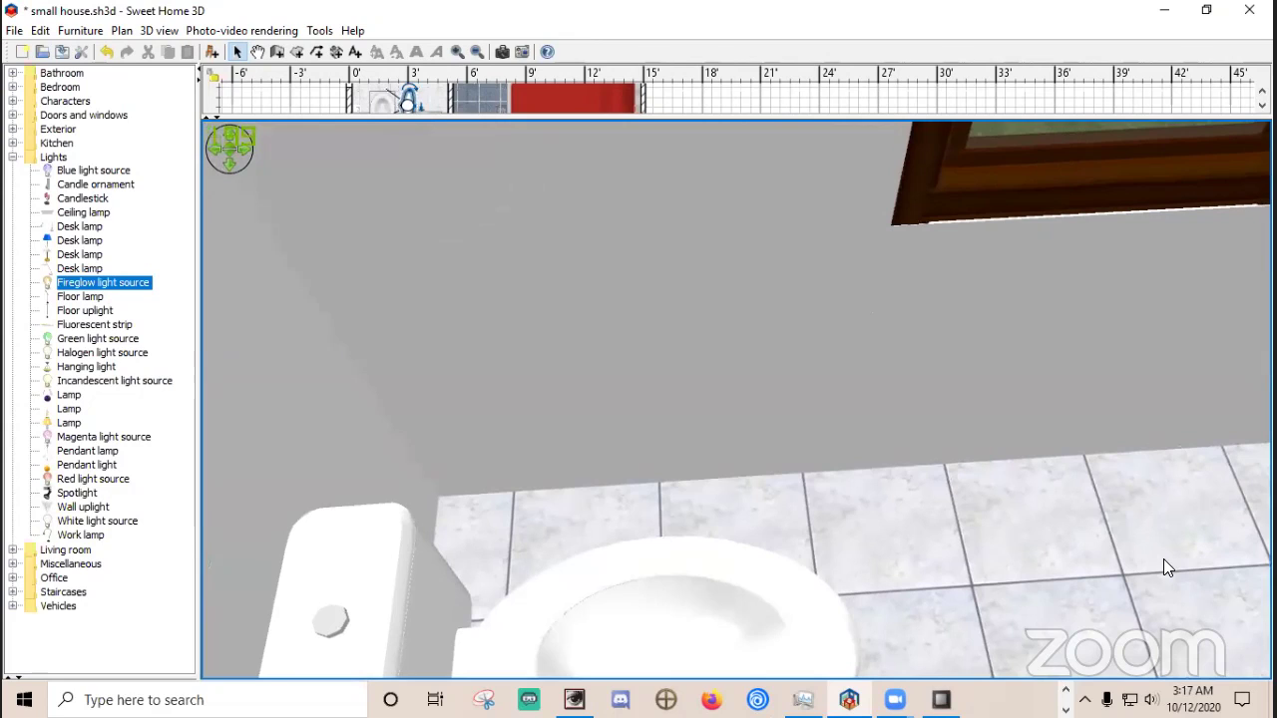
Collapse the Lights category and select the towel rack with the dark blue towel in the Bathroom category.
{"action": "left_click", "coordinate": [12, 157]}
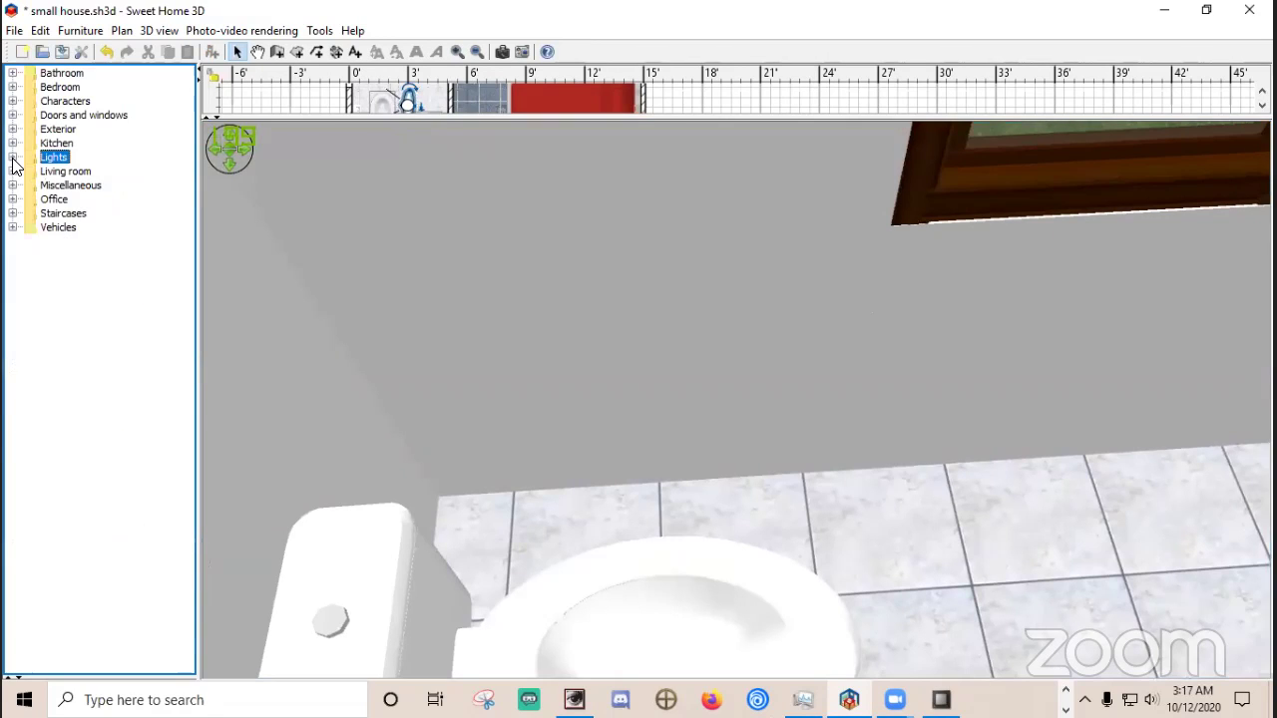
{"action": "left_click", "coordinate": [12, 73]}
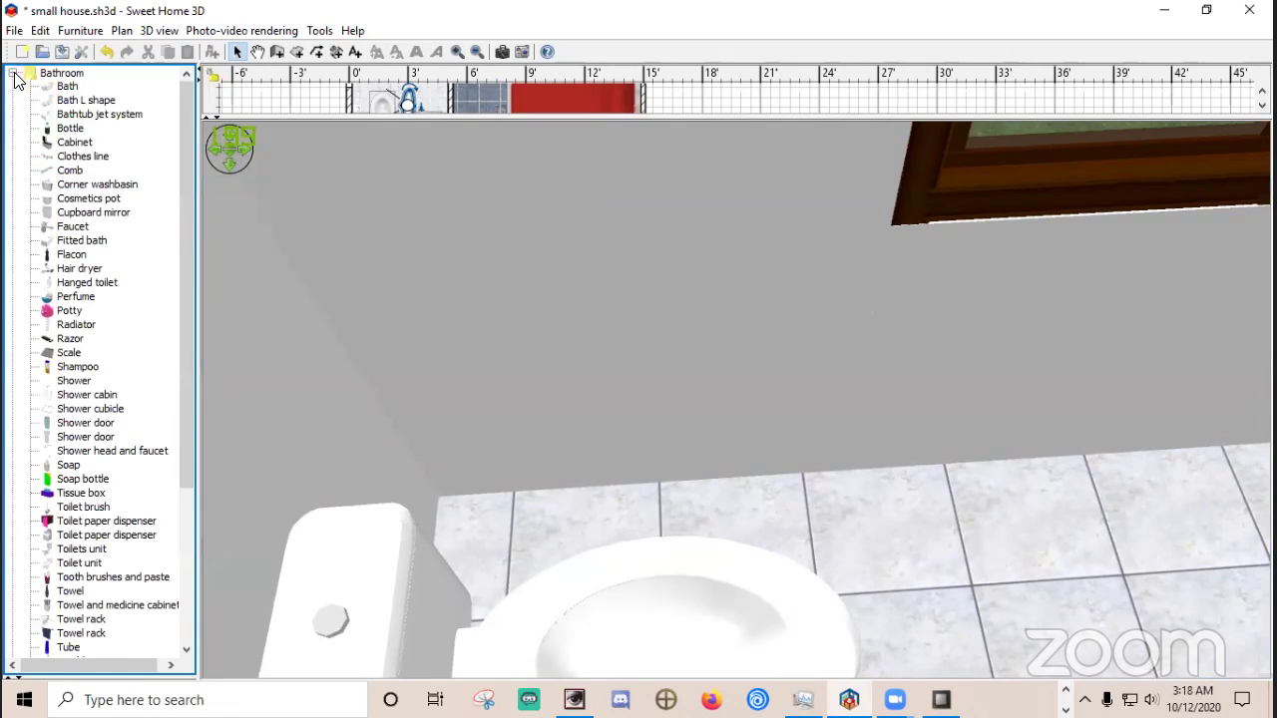
{"action": "scroll", "coordinate": [98, 166], "scroll_direction": "down", "scroll_amount": 5}
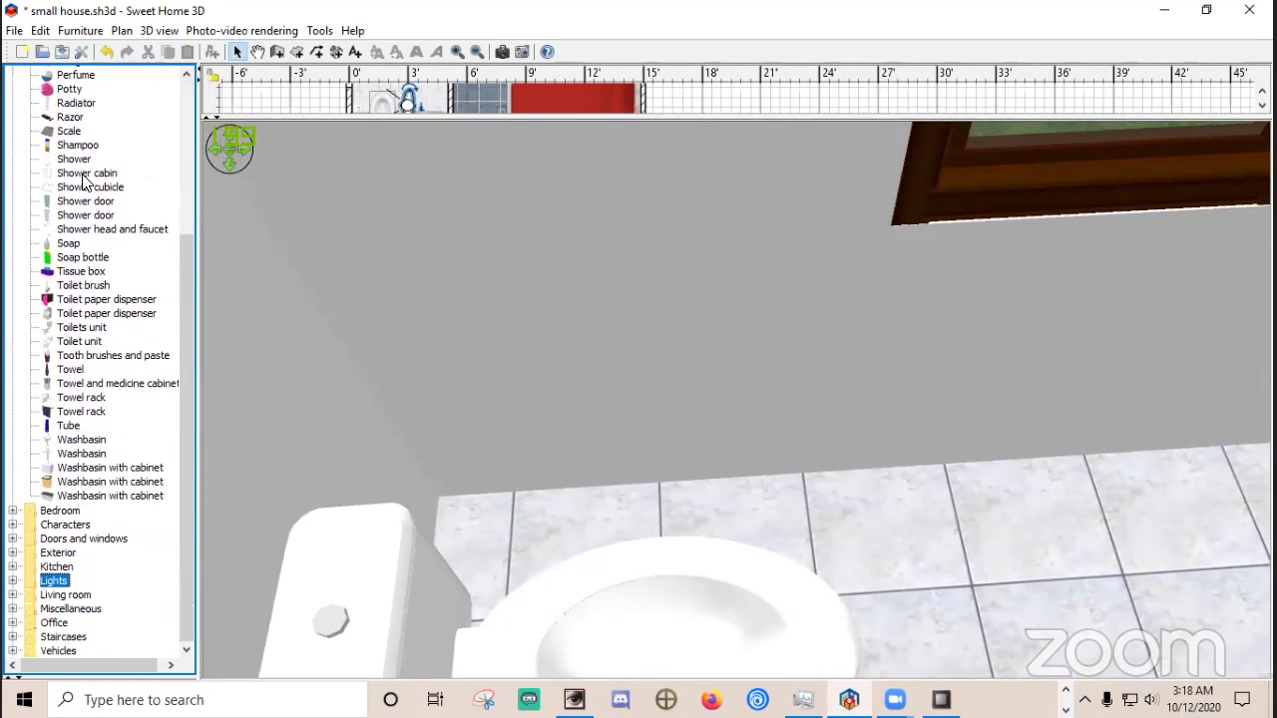
{"action": "scroll", "coordinate": [84, 181], "scroll_direction": "up", "scroll_amount": 1}
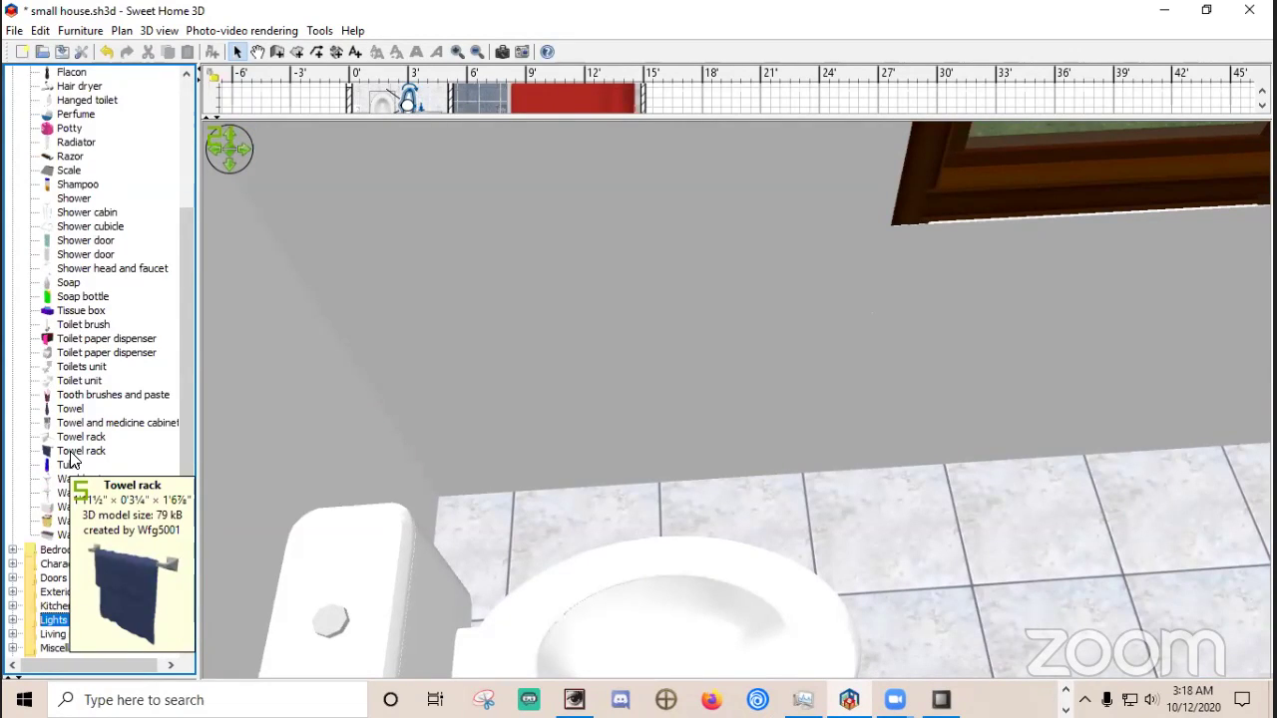
{"action": "left_click", "coordinate": [71, 454]}
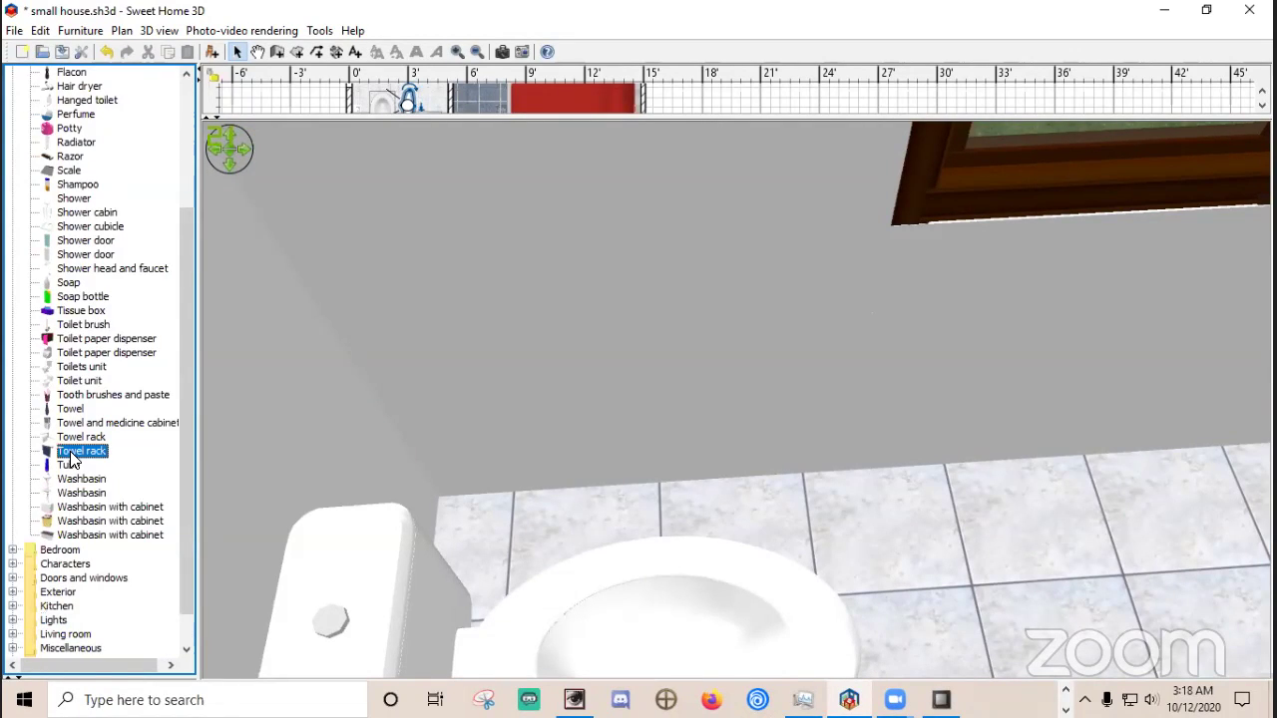
{"action": "mouse_move", "coordinate": [71, 457]}
{"action": "left_mouse_down"}
{"action": "mouse_move", "coordinate": [285, 436]}
{"action": "mouse_move", "coordinate": [445, 322]}
{"action": "mouse_move", "coordinate": [37, 414]}
{"action": "mouse_move", "coordinate": [62, 449]}
{"action": "left_mouse_up"}
Enlarge the plan view to show the whole bathroom and turn the virtual visitor toward the washbasin.
{"action": "left_click_drag", "start_coordinate": [547, 118], "coordinate": [526, 459]}
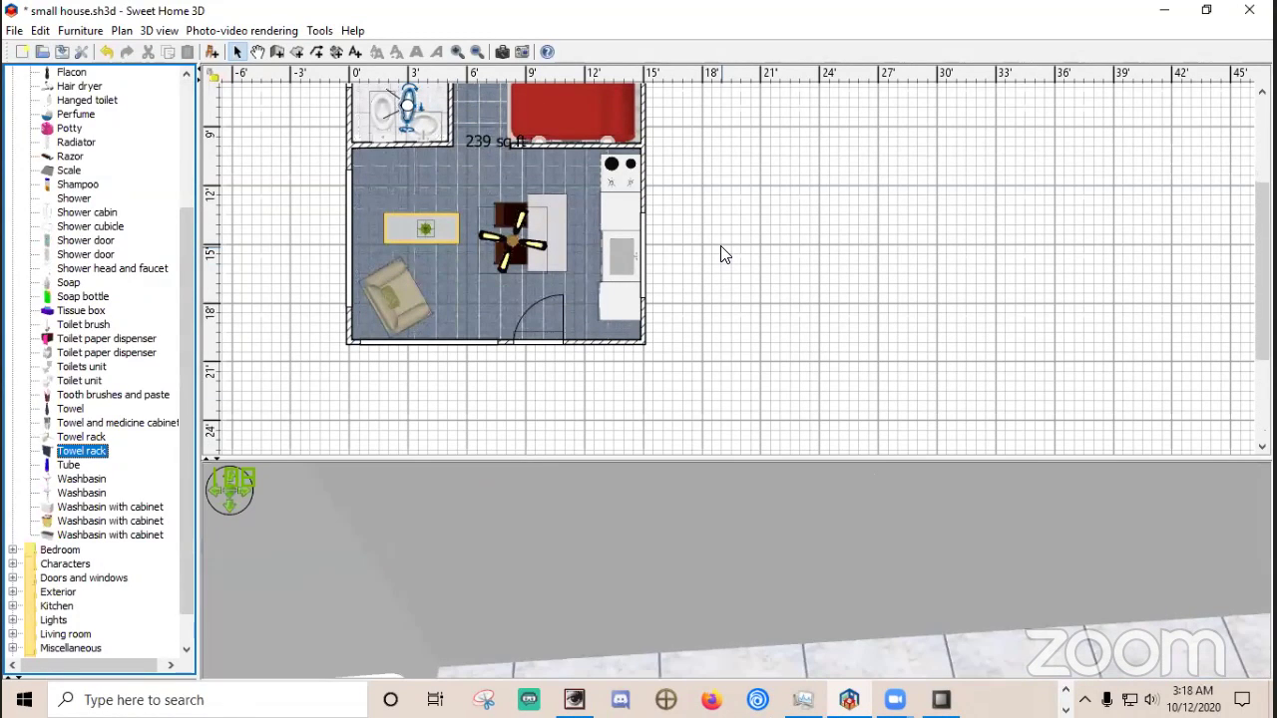
{"action": "scroll", "coordinate": [725, 255], "scroll_direction": "up", "scroll_amount": 5}
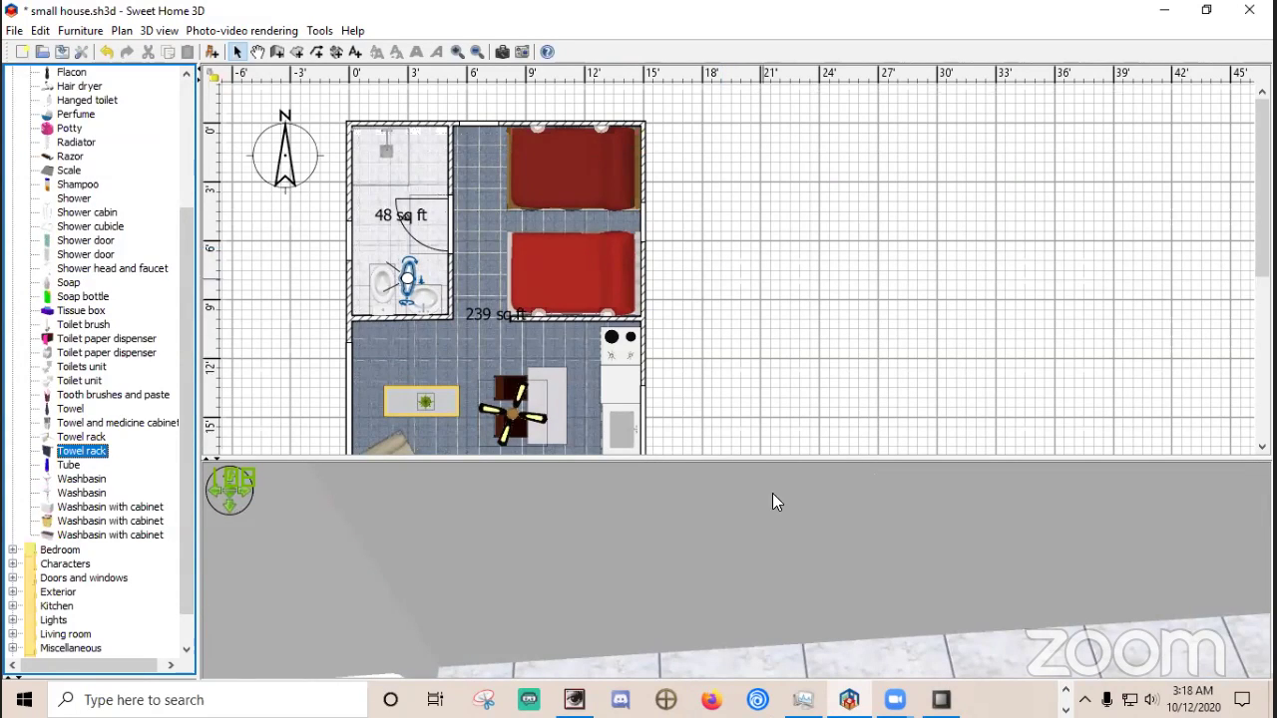
{"action": "scroll", "coordinate": [765, 523], "scroll_direction": "up", "scroll_amount": 5}
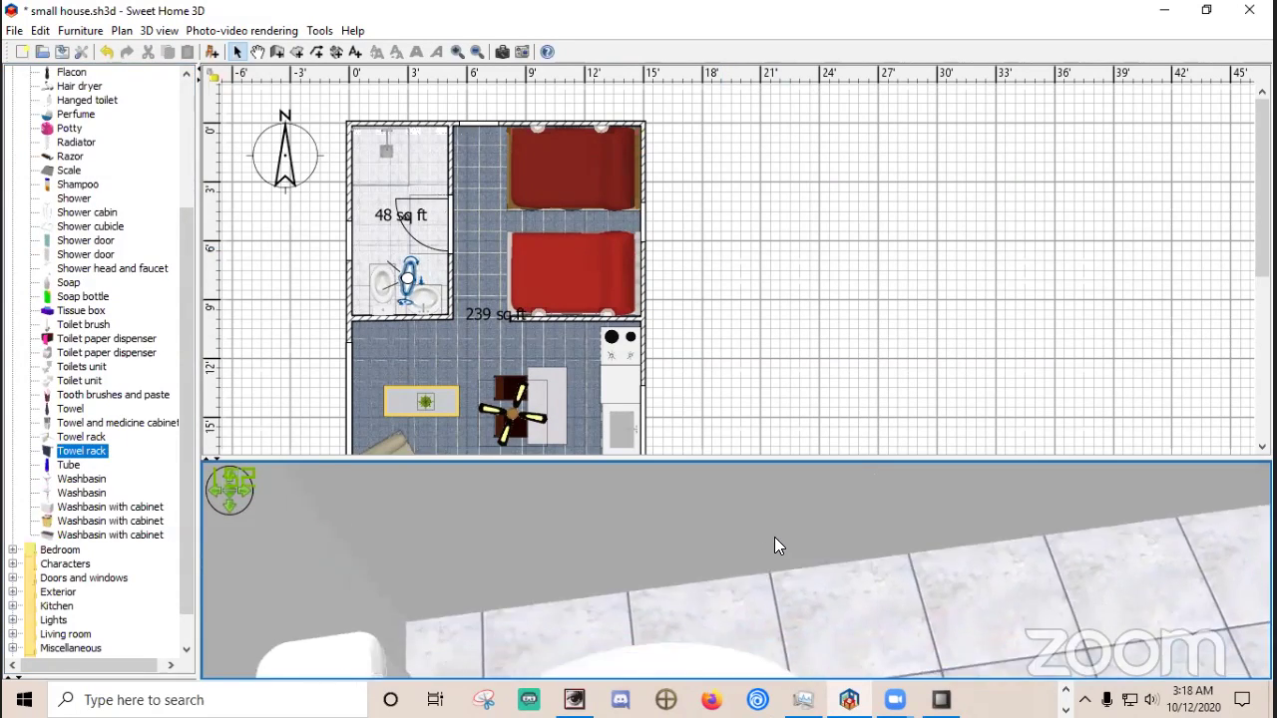
{"action": "left_click_drag", "start_coordinate": [778, 546], "coordinate": [737, 470]}
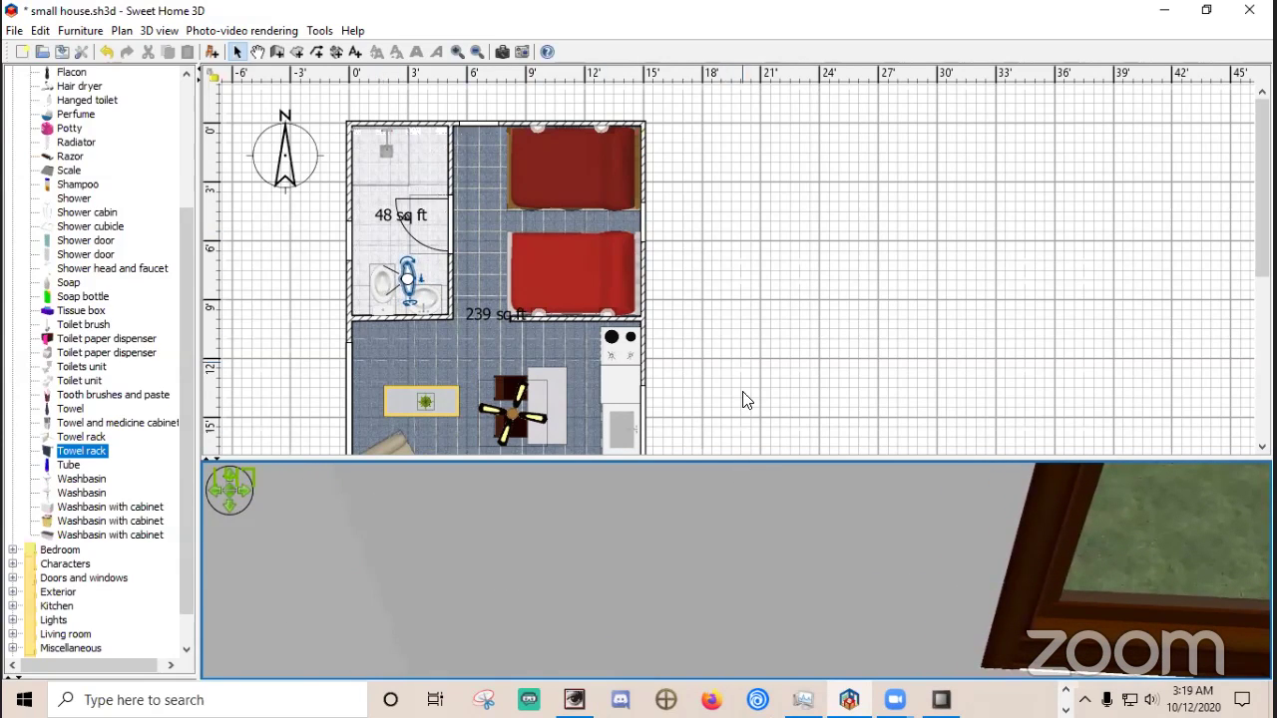
{"action": "left_click_drag", "start_coordinate": [711, 569], "coordinate": [435, 523]}
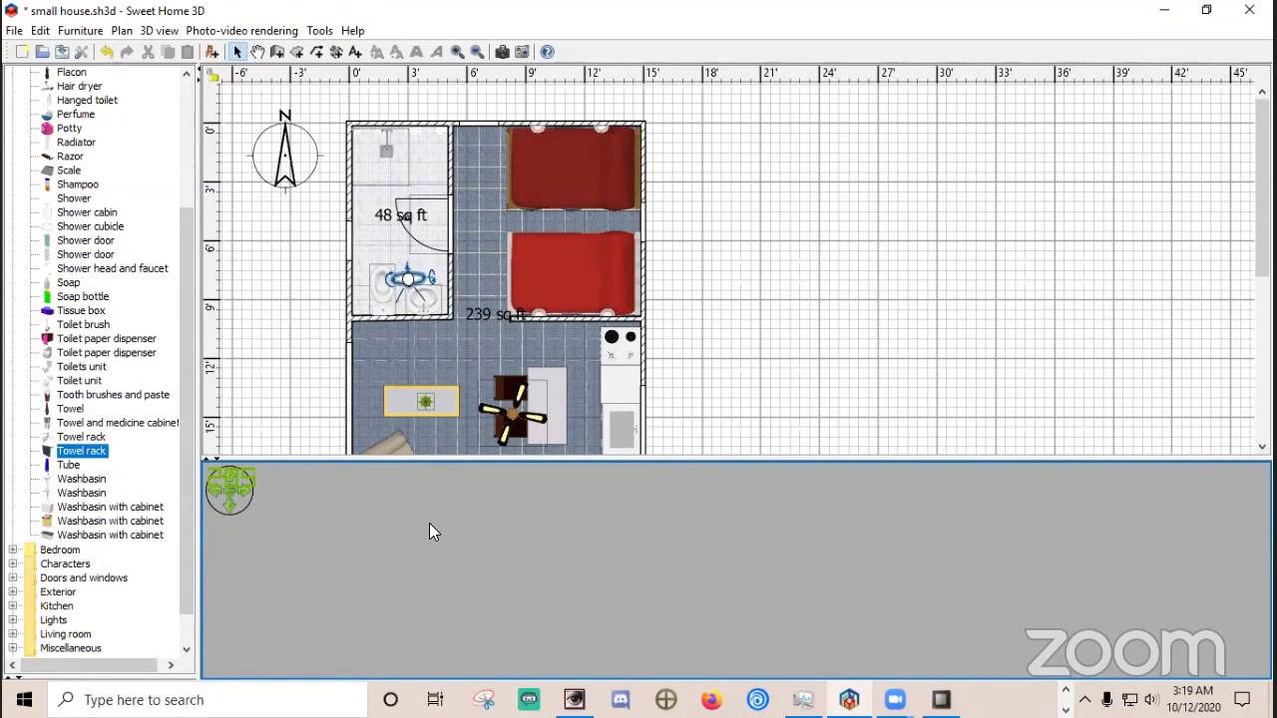
{"action": "left_click_drag", "start_coordinate": [561, 536], "coordinate": [590, 625]}
{"action": "left_click_drag", "start_coordinate": [641, 583], "coordinate": [395, 571]}
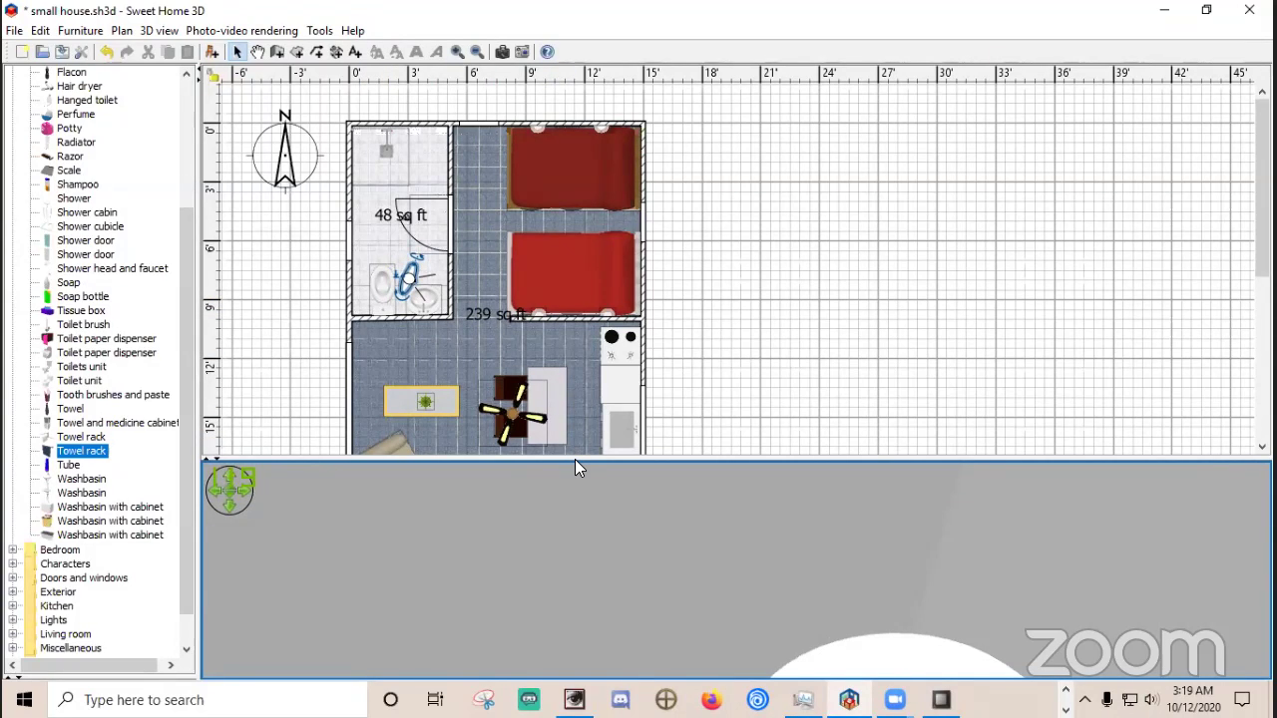
{"action": "left_click_drag", "start_coordinate": [575, 461], "coordinate": [593, 342]}
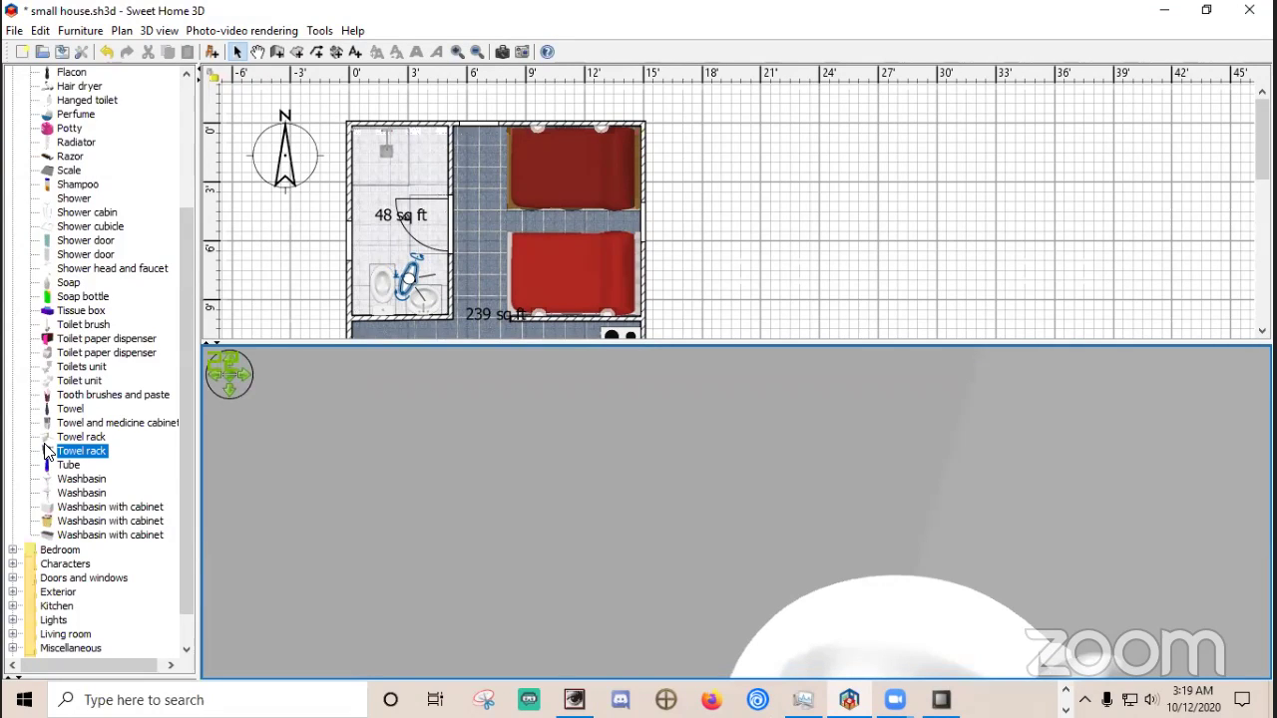
Place the towel rack with the dark blue towel on the bathroom's inner wall beside the washbasin.
{"action": "mouse_move", "coordinate": [55, 454]}
{"action": "mouse_move", "coordinate": [88, 436]}
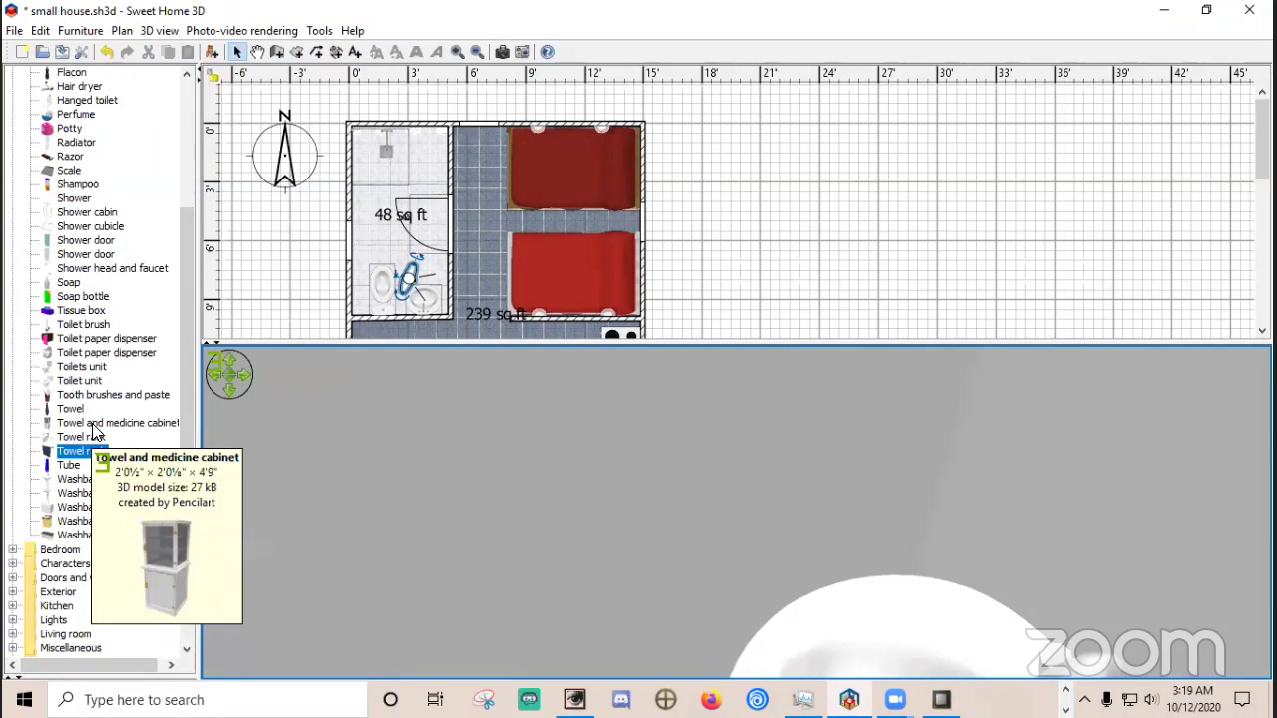
{"action": "left_click", "coordinate": [91, 423]}
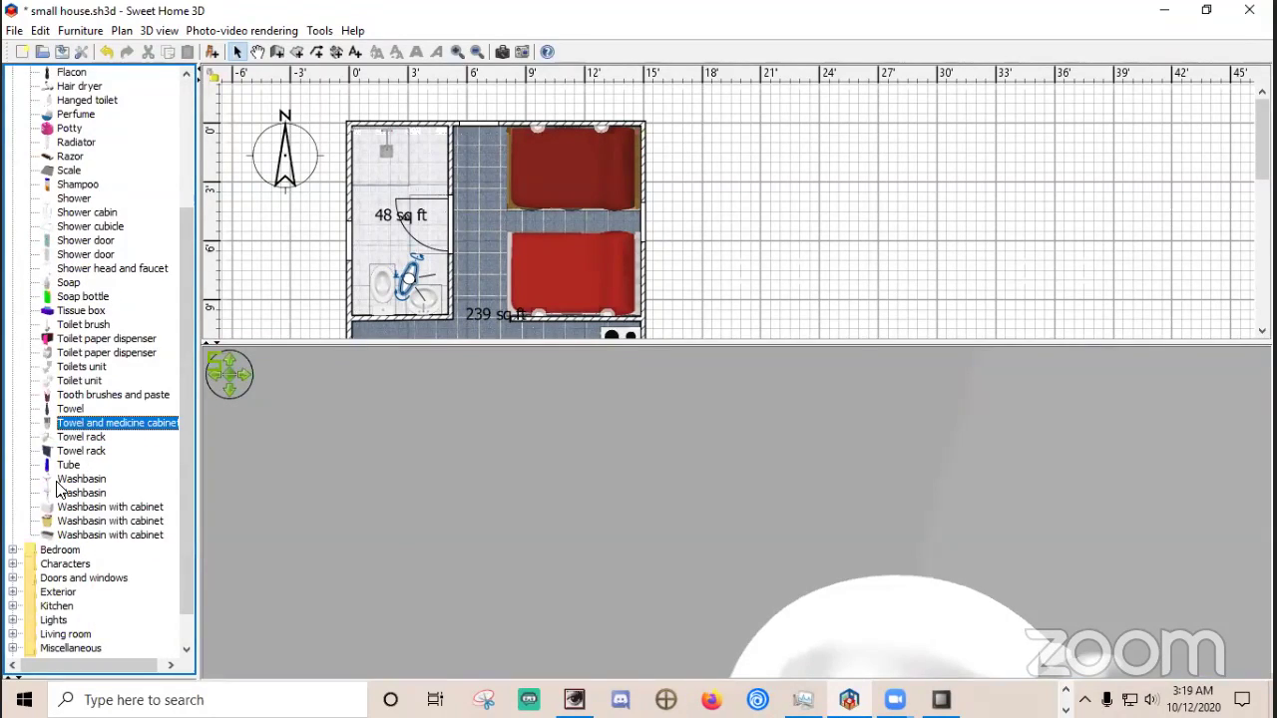
{"action": "mouse_move", "coordinate": [68, 411]}
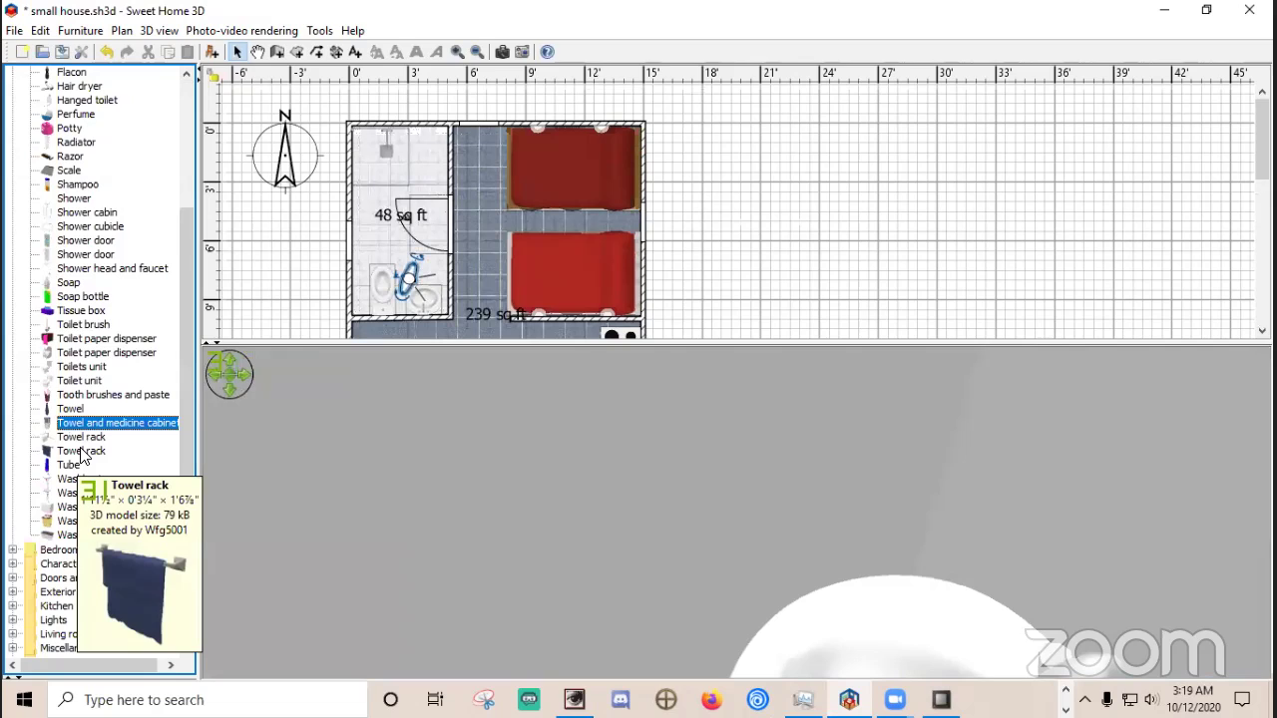
{"action": "left_click", "coordinate": [81, 452]}
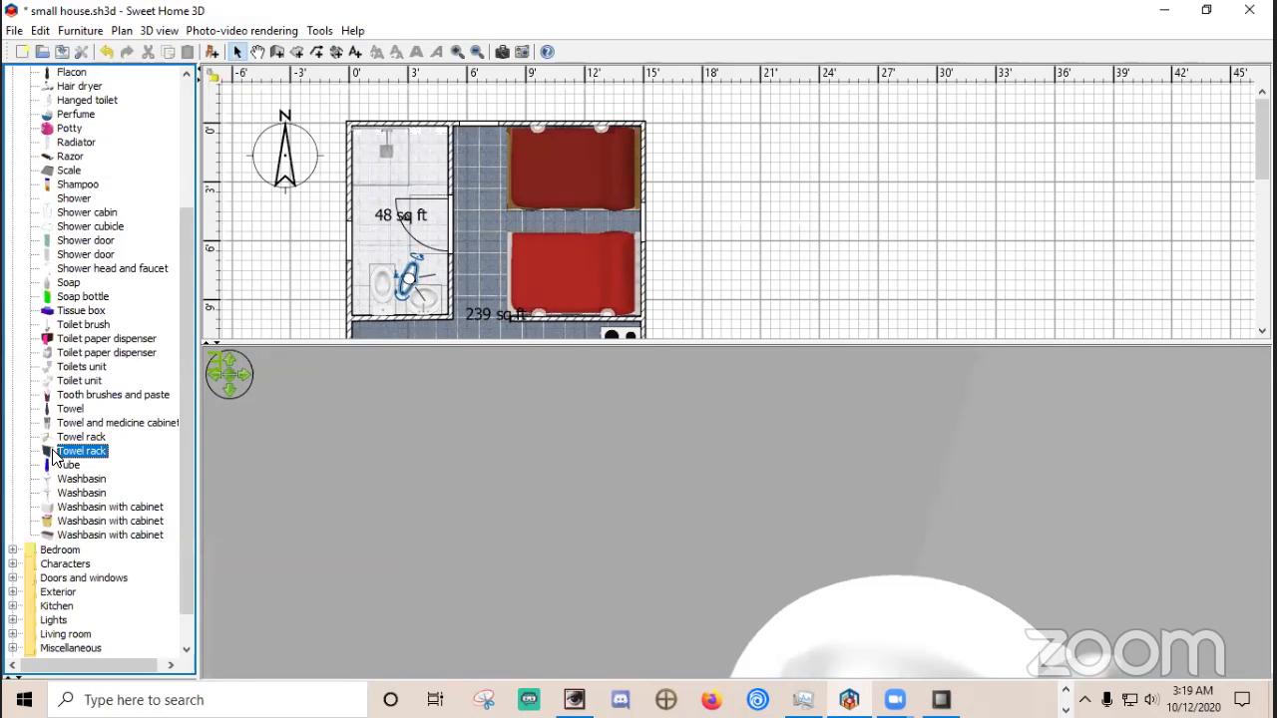
{"action": "left_click_drag", "start_coordinate": [52, 456], "coordinate": [446, 279]}
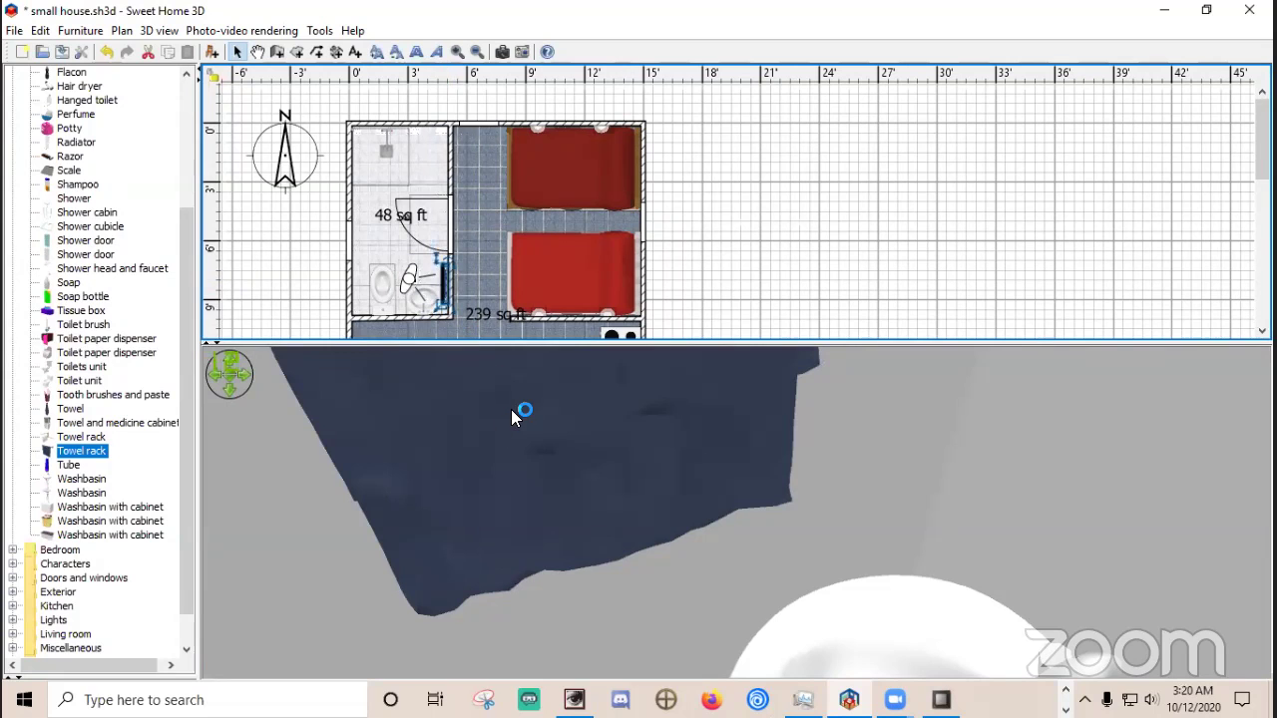
Enlarge the 3D view and look at the towel rack, the washbasin and the toilet from farther back.
{"action": "left_click_drag", "start_coordinate": [560, 342], "coordinate": [568, 96]}
{"action": "left_click_drag", "start_coordinate": [561, 186], "coordinate": [566, 479]}
{"action": "key", "text": "Page_Down"}
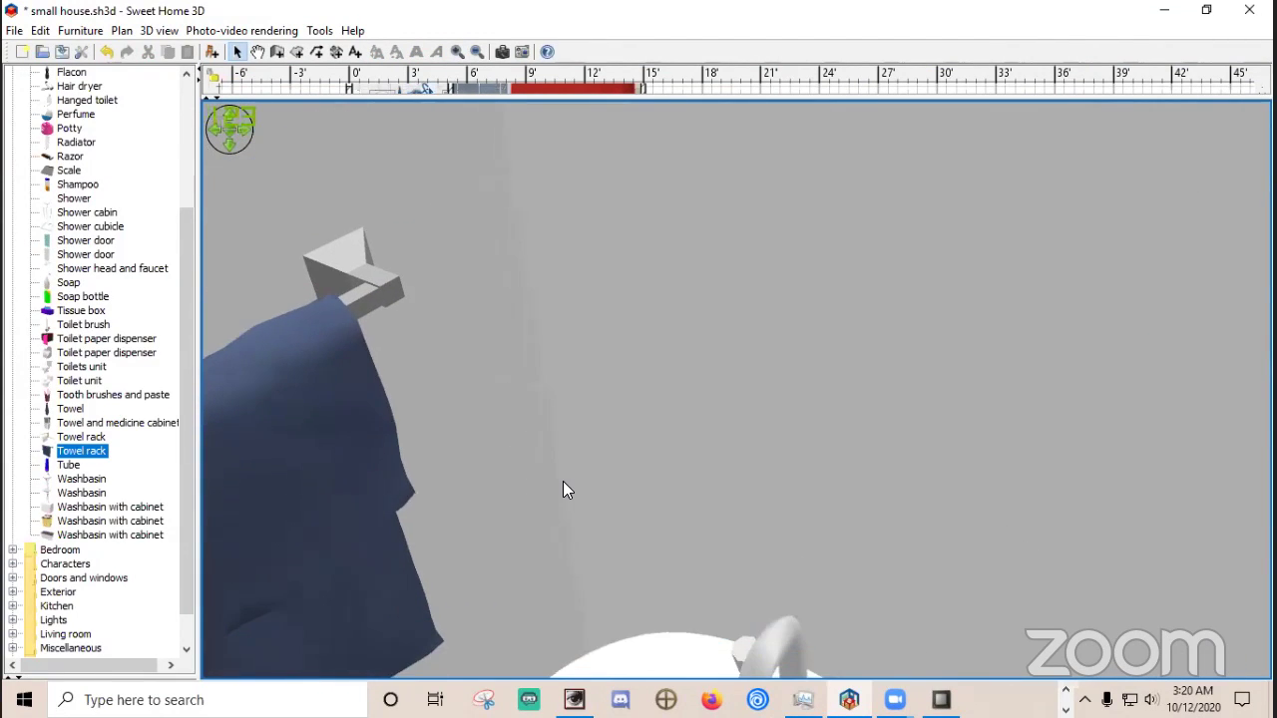
{"action": "key", "text": "Page_Down"}
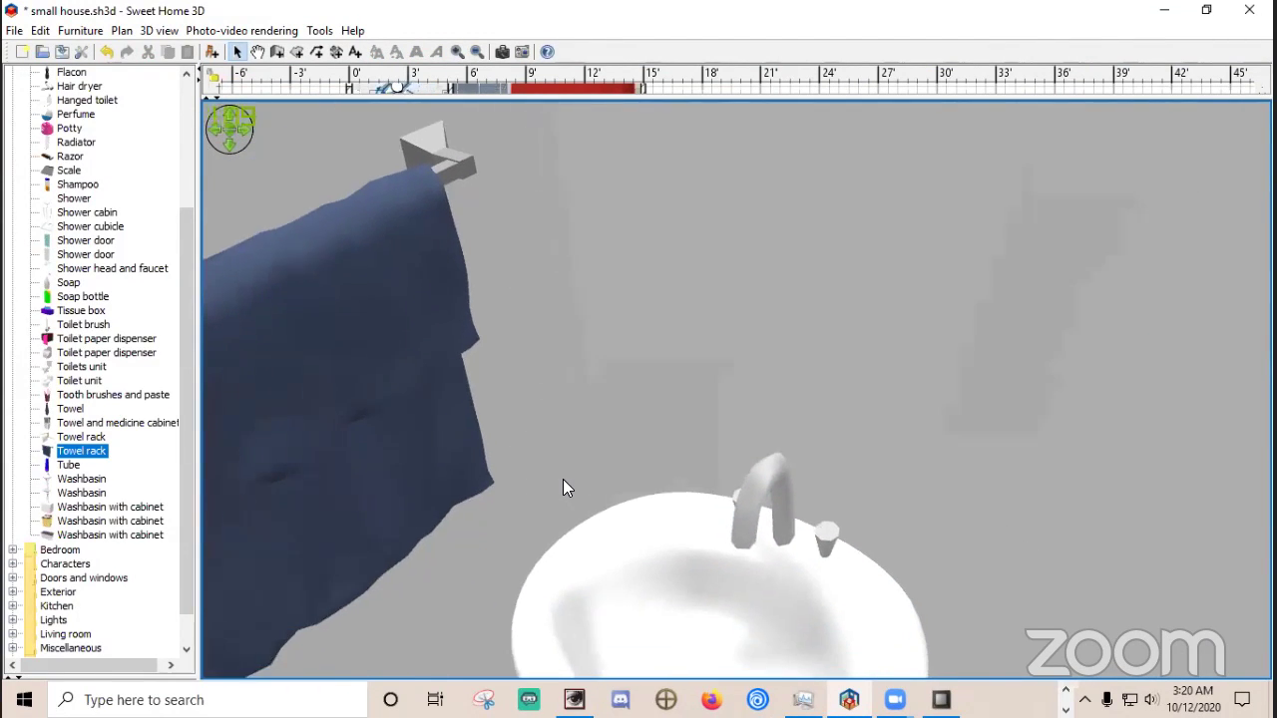
{"action": "key", "text": "Page_Down"}
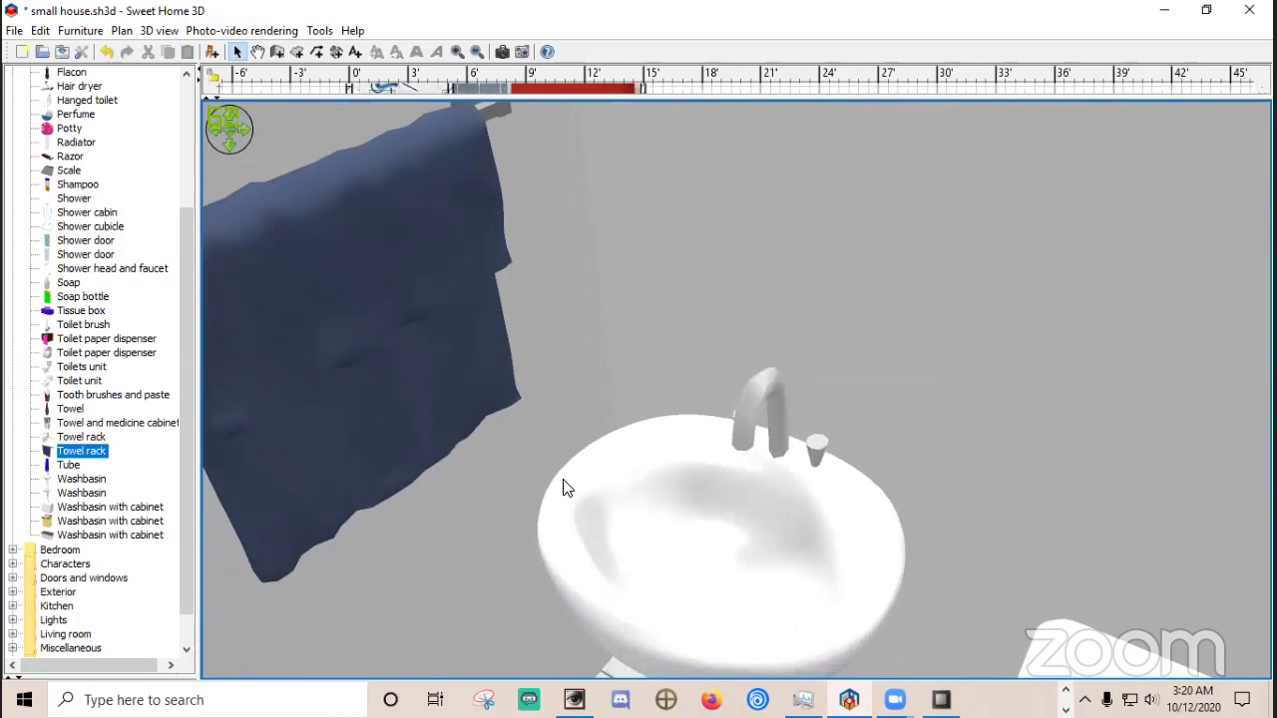
{"action": "key", "text": "Page_Down"}
{"action": "left_click_drag", "start_coordinate": [553, 487], "coordinate": [573, 523]}
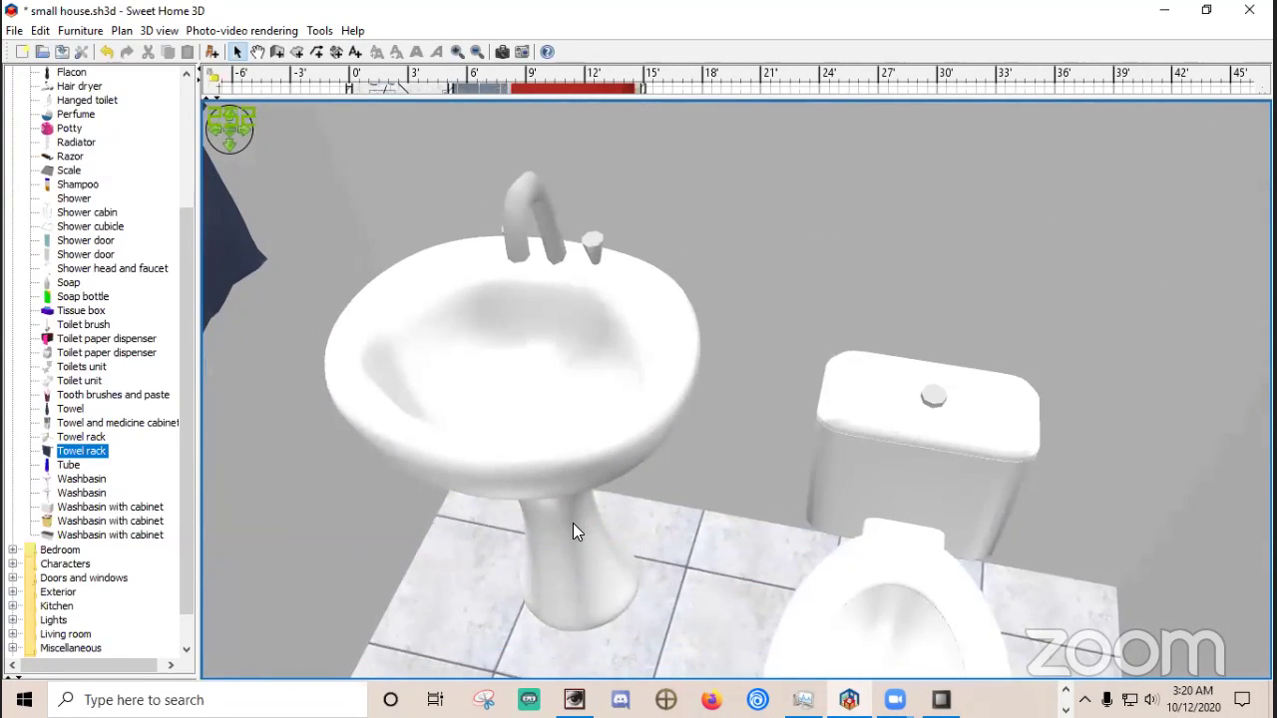
Add the pink toilet paper dispenser from the Bathroom category to the wall between the washbasin and the toilet.
{"action": "left_click", "coordinate": [87, 339]}
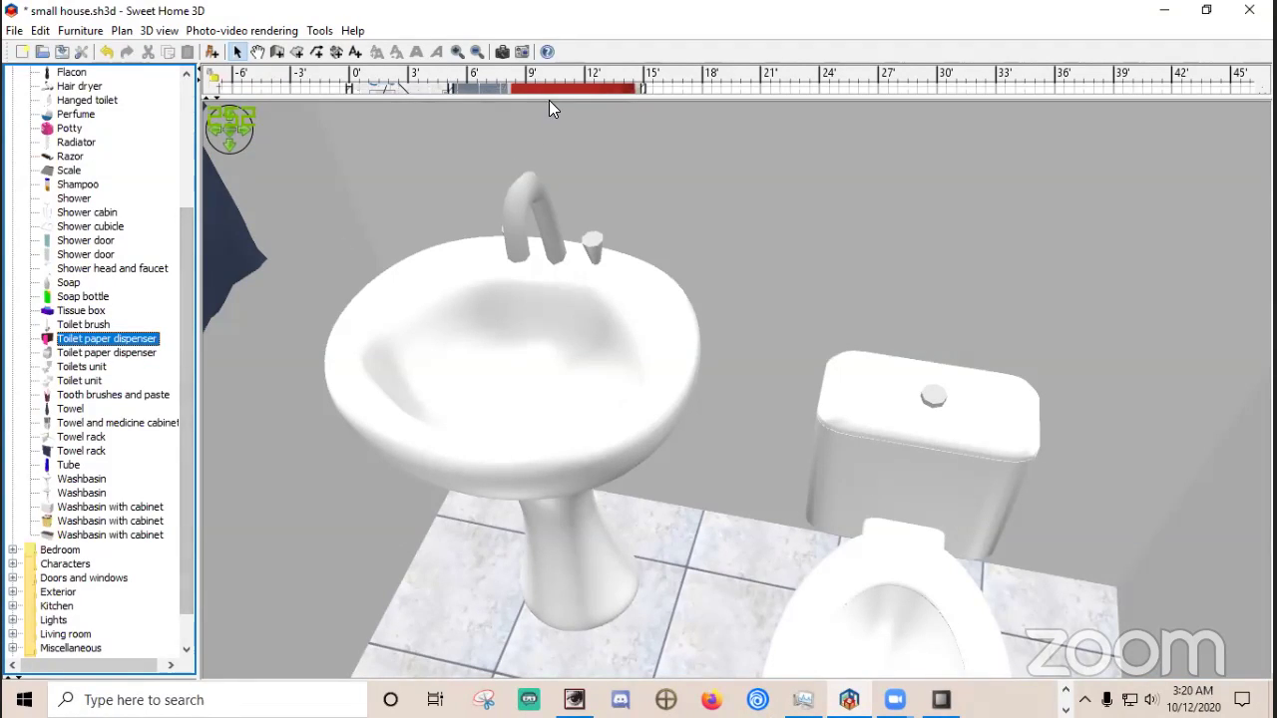
{"action": "left_click_drag", "start_coordinate": [550, 98], "coordinate": [513, 382]}
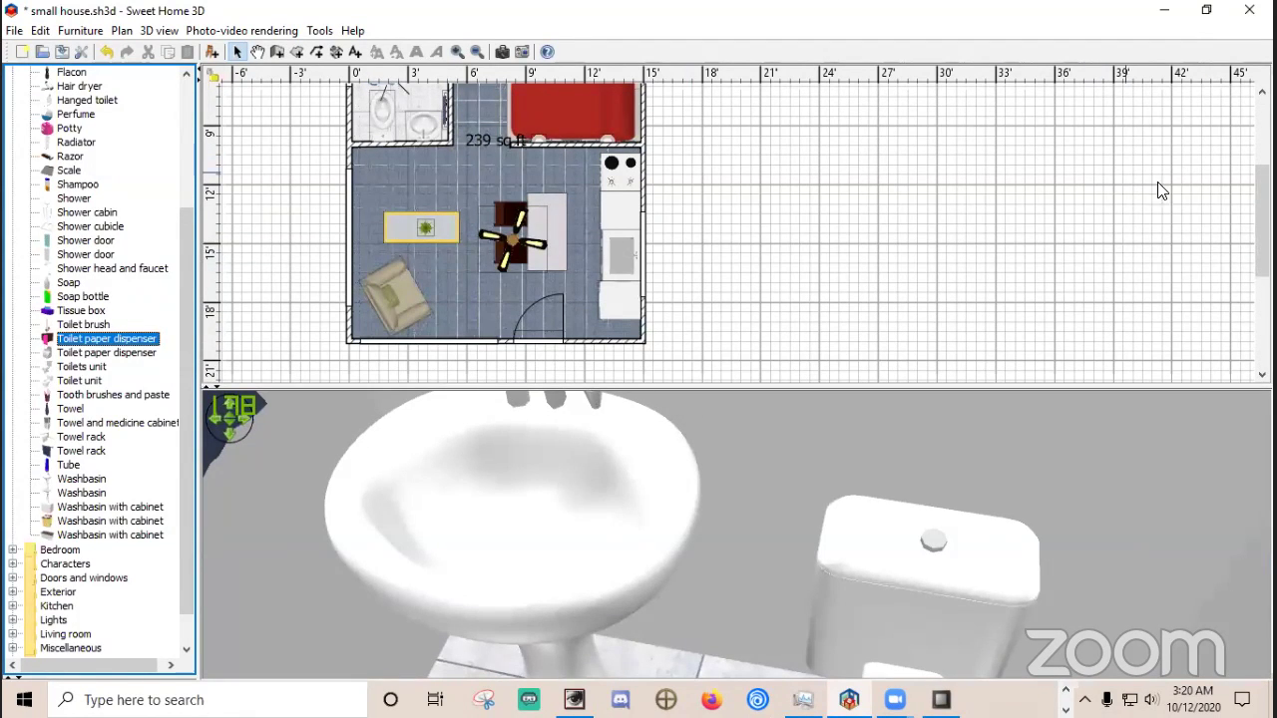
{"action": "left_click_drag", "start_coordinate": [1262, 221], "coordinate": [1262, 155]}
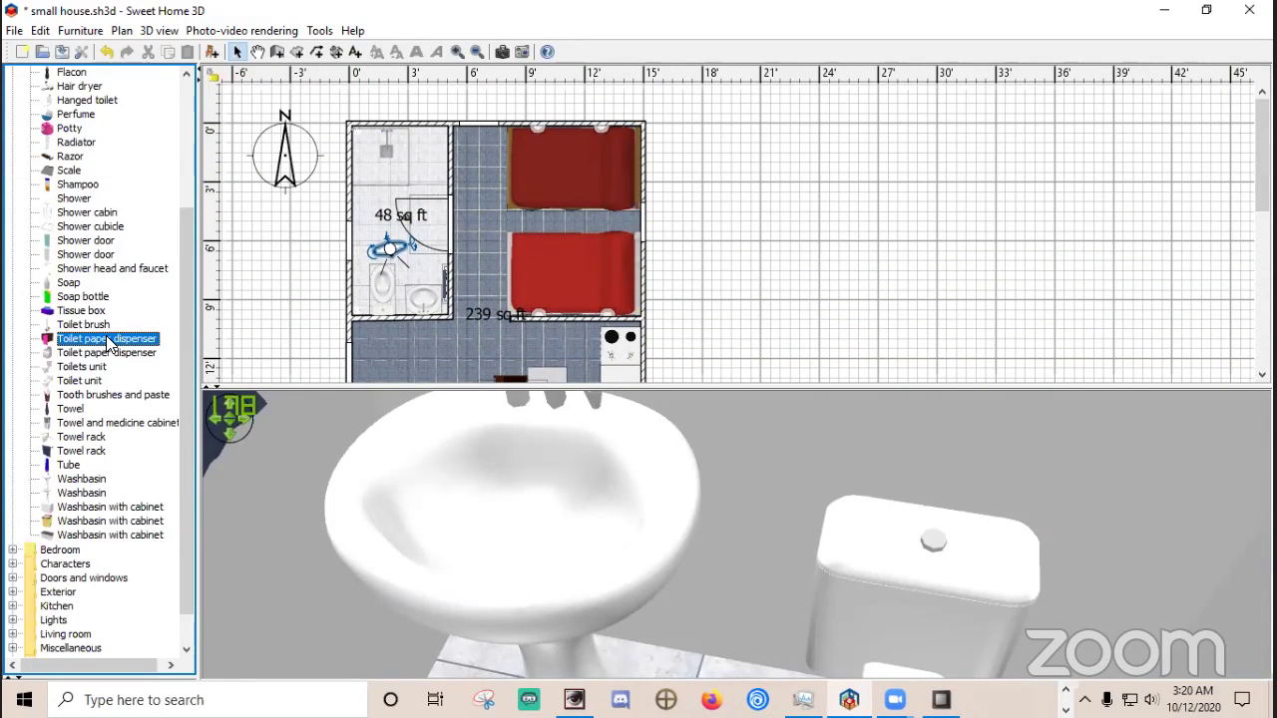
{"action": "mouse_move", "coordinate": [108, 341]}
{"action": "left_click_drag", "start_coordinate": [106, 335], "coordinate": [397, 313]}
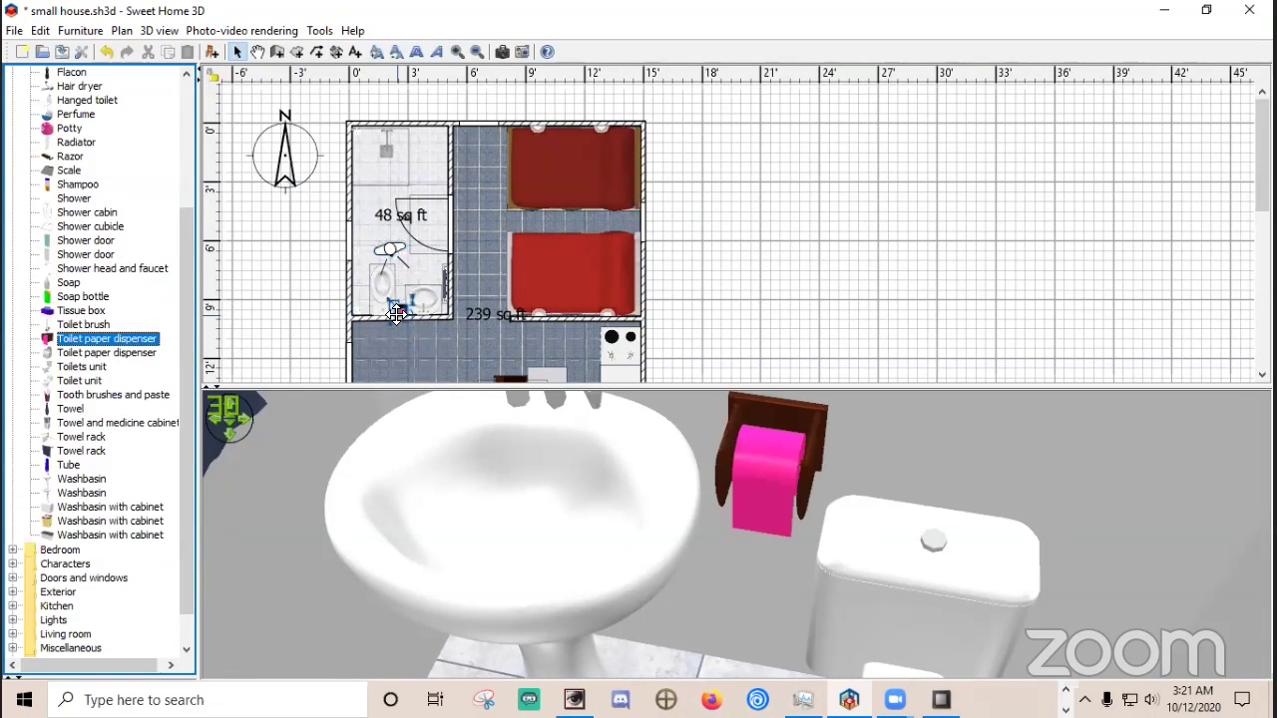
Shift the toilet closer to the window wall and move the toilet paper dispenser slightly the same way.
{"action": "left_click_drag", "start_coordinate": [932, 595], "coordinate": [949, 532]}
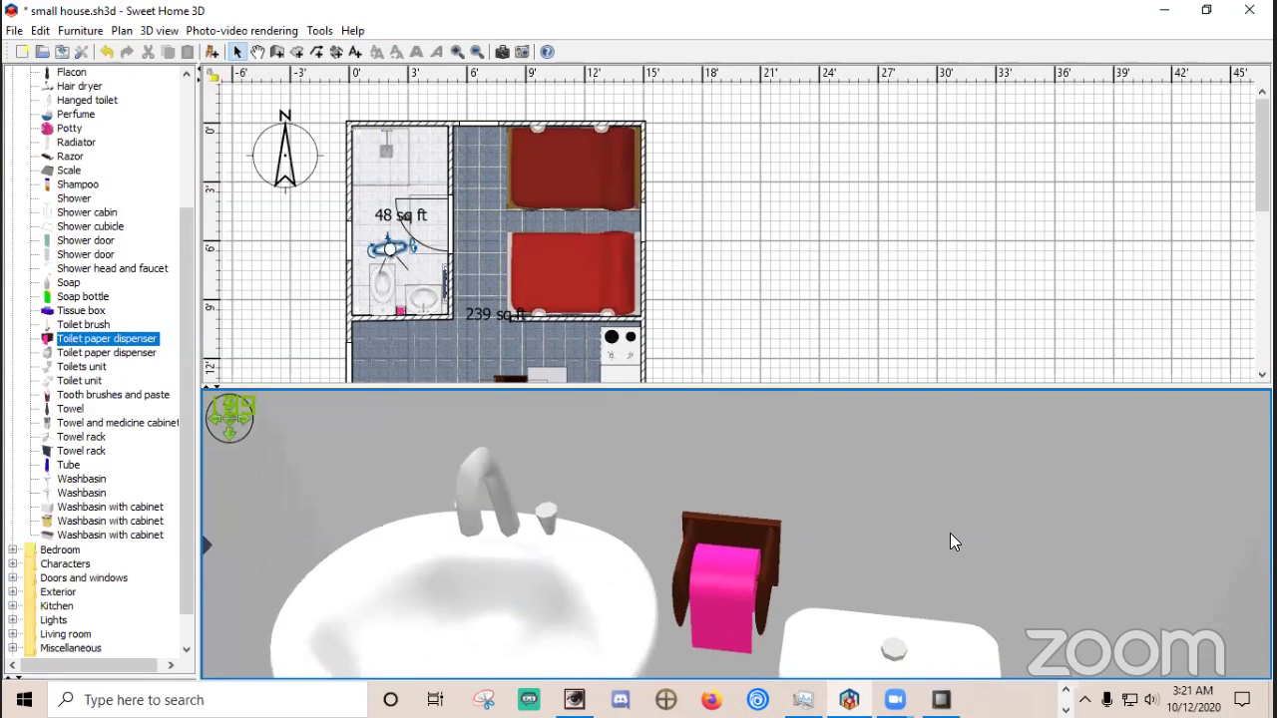
{"action": "scroll", "coordinate": [950, 539], "scroll_direction": "down", "scroll_amount": 5}
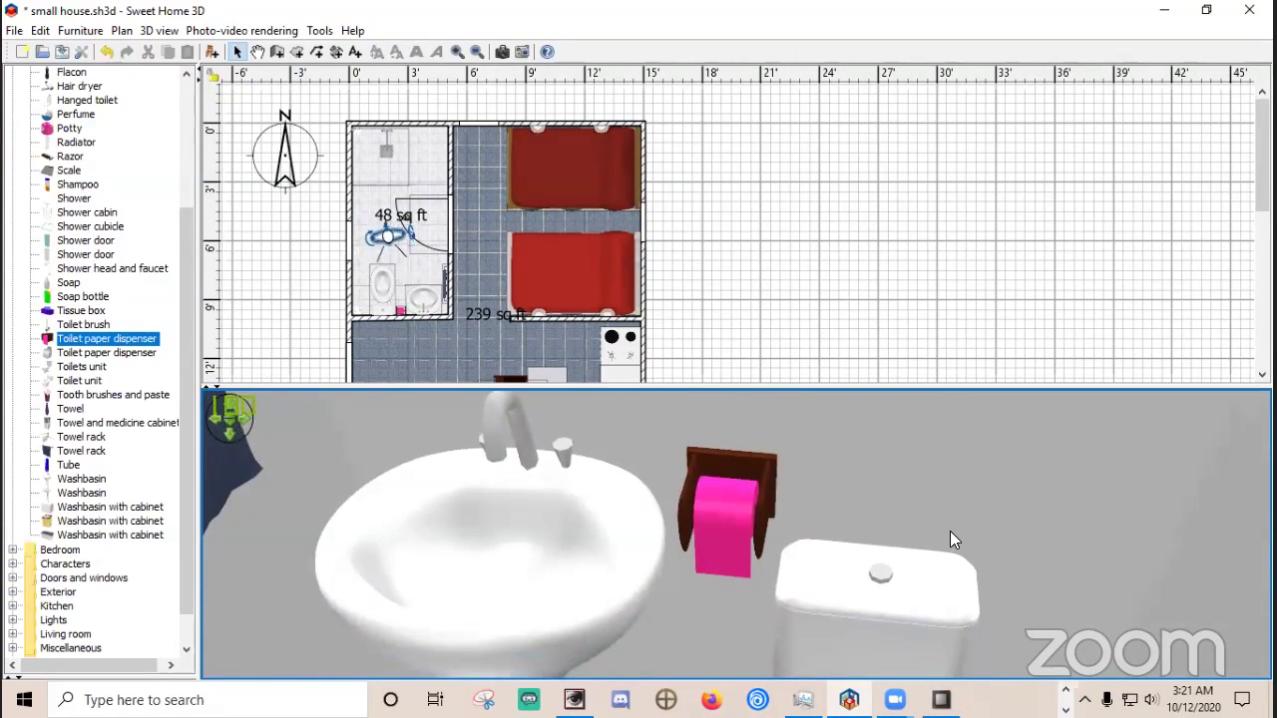
{"action": "scroll", "coordinate": [953, 540], "scroll_direction": "down", "scroll_amount": 4}
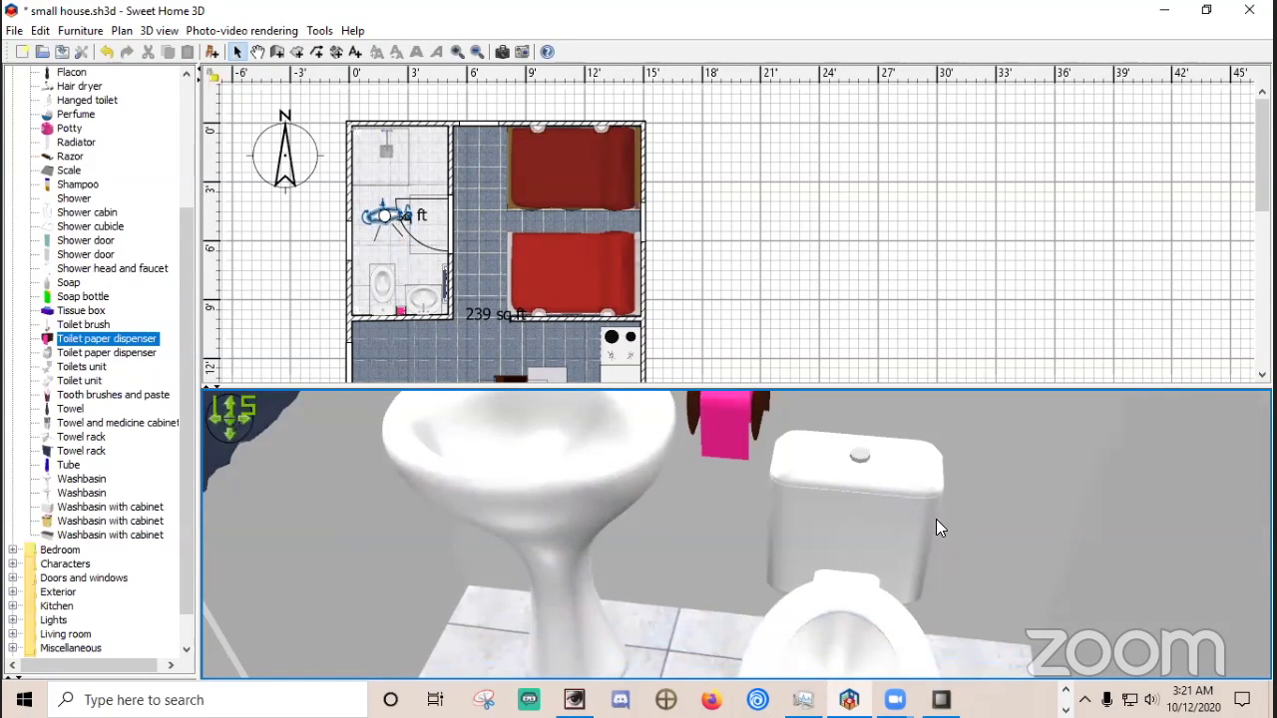
{"action": "left_click_drag", "start_coordinate": [741, 387], "coordinate": [759, 133]}
{"action": "left_click_drag", "start_coordinate": [734, 220], "coordinate": [677, 300]}
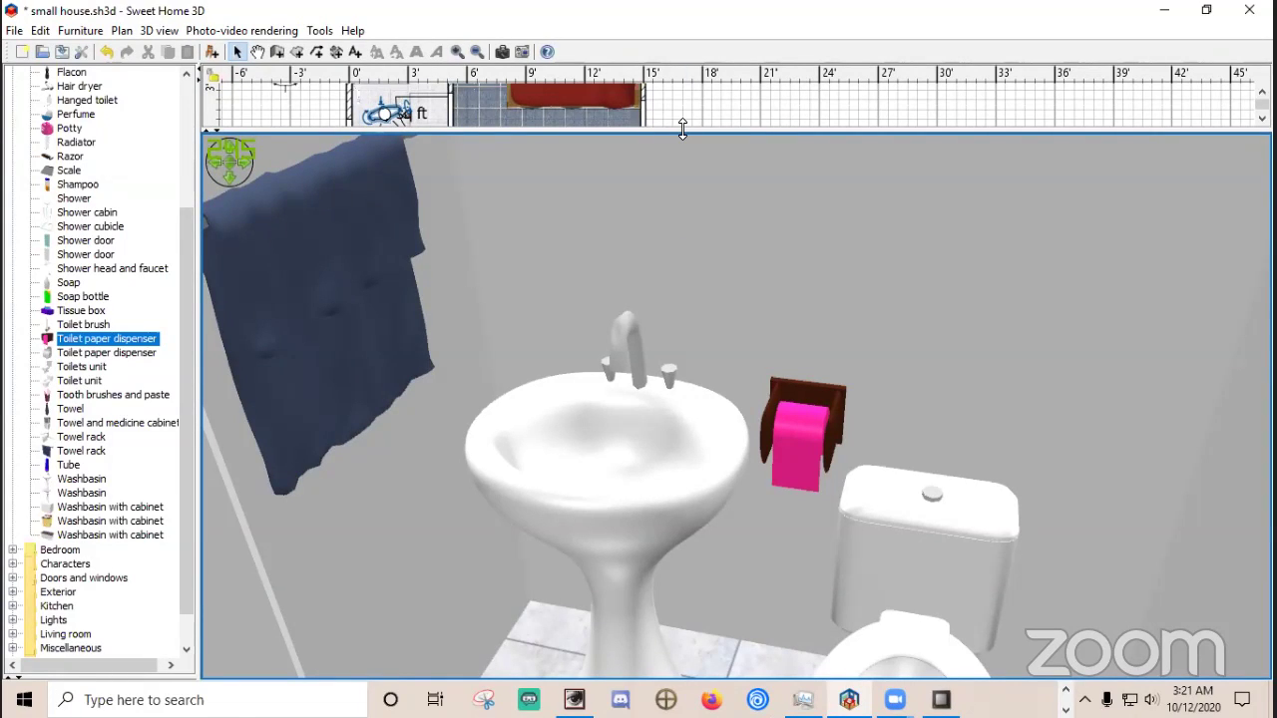
{"action": "left_click_drag", "start_coordinate": [683, 128], "coordinate": [661, 304]}
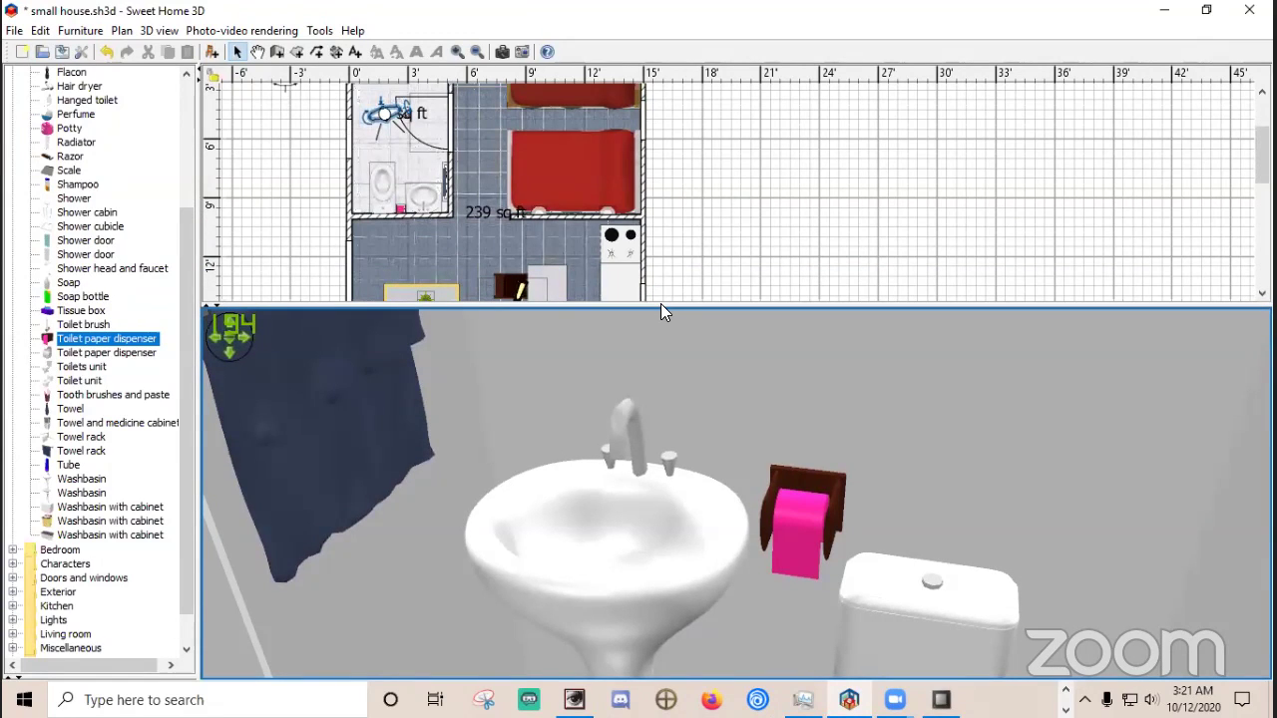
{"action": "left_click", "coordinate": [387, 197]}
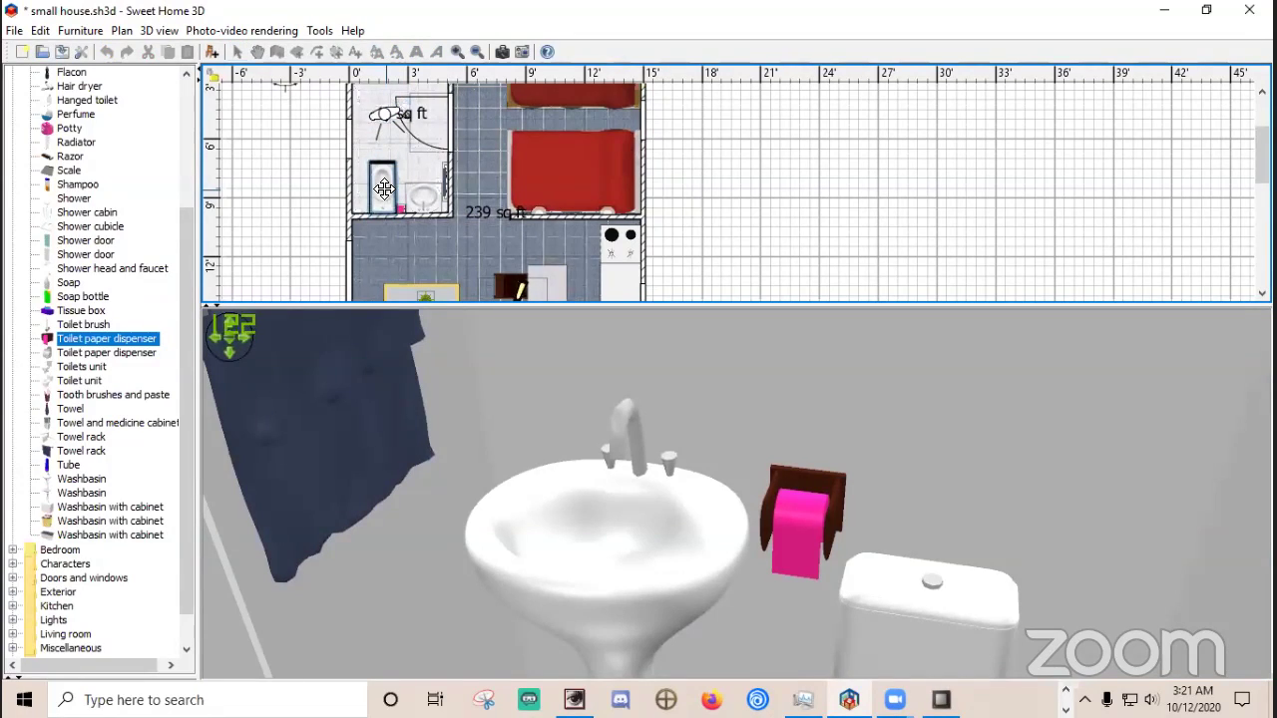
{"action": "left_click_drag", "start_coordinate": [384, 190], "coordinate": [375, 189]}
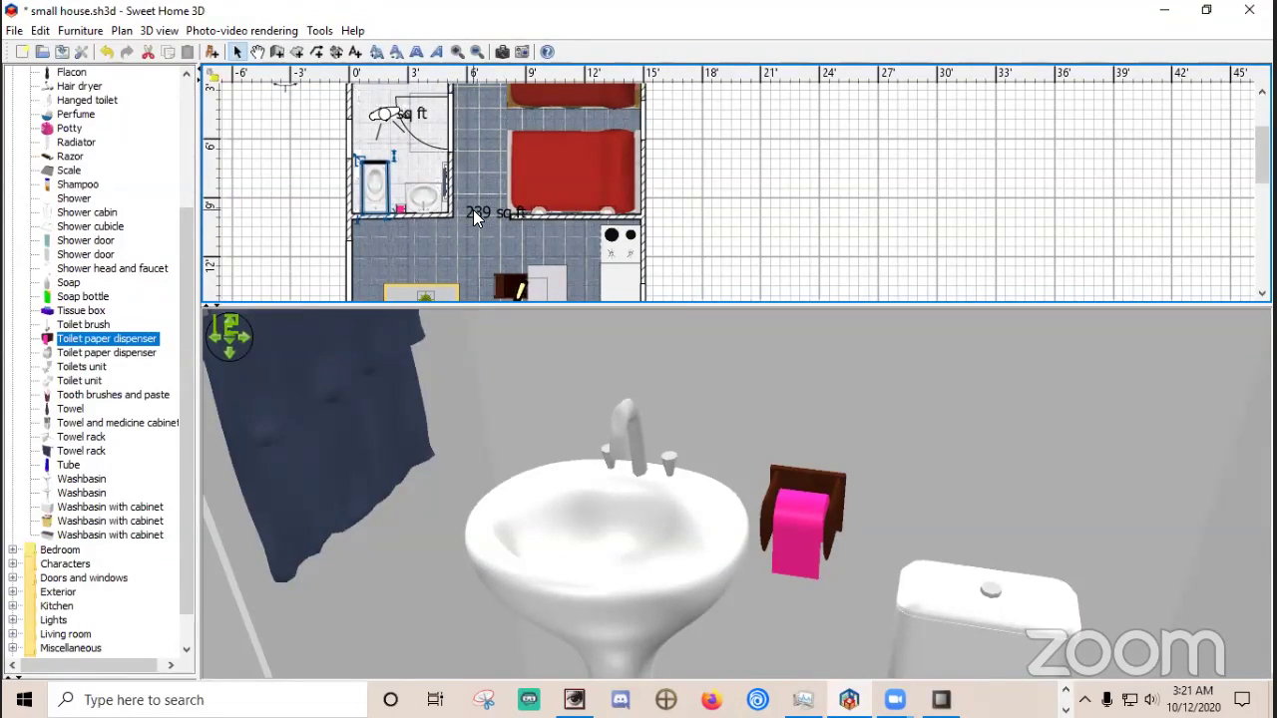
{"action": "left_click", "coordinate": [397, 208]}
{"action": "left_click_drag", "start_coordinate": [398, 207], "coordinate": [394, 206]}
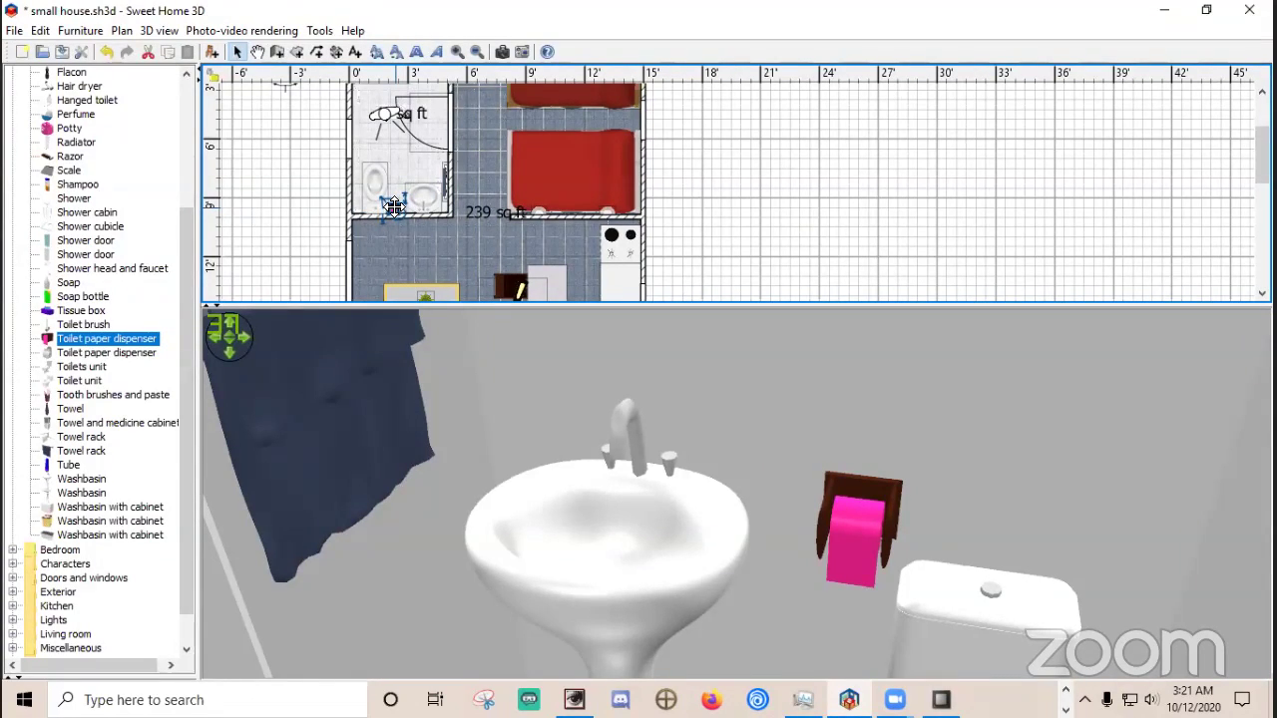
Move the toilet paper dispenser onto the window wall beside the toilet.
{"action": "left_click_drag", "start_coordinate": [743, 395], "coordinate": [892, 435]}
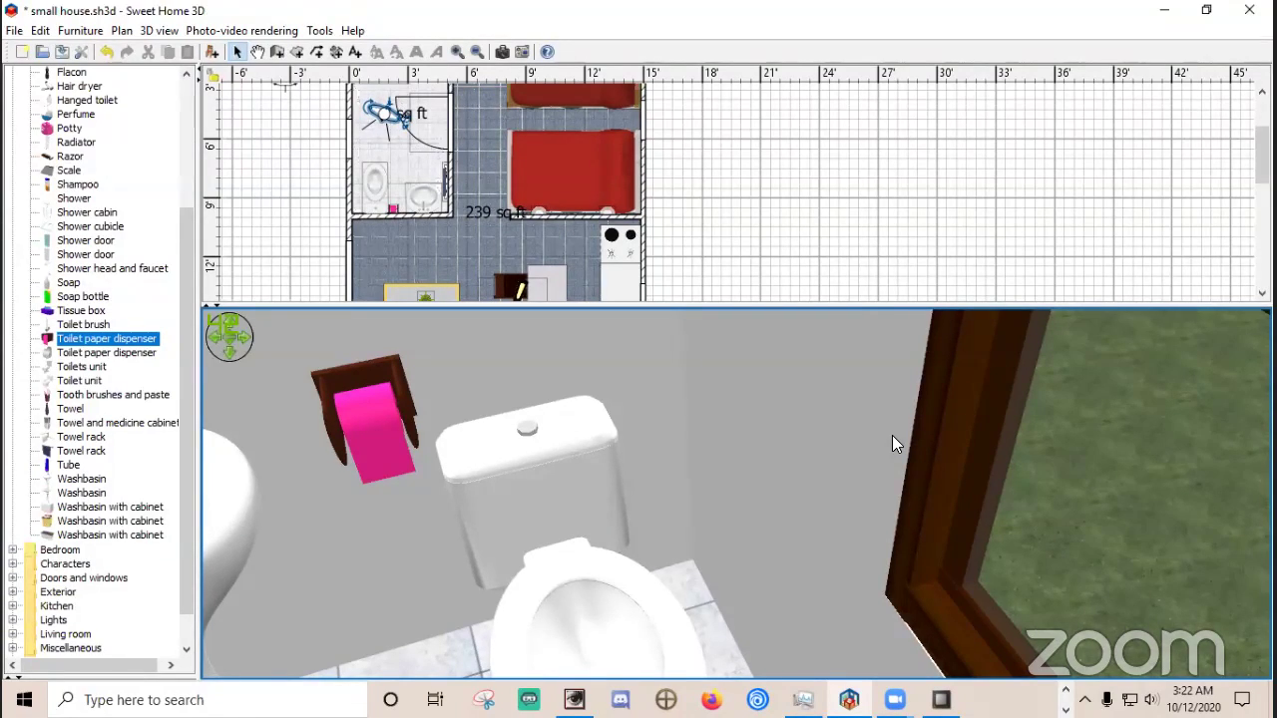
{"action": "key", "text": "Up"}
{"action": "key", "text": "Up"}
{"action": "key", "text": "Up"}
{"action": "key", "text": "Up"}
{"action": "key", "text": "Up"}
{"action": "key", "text": "Up"}
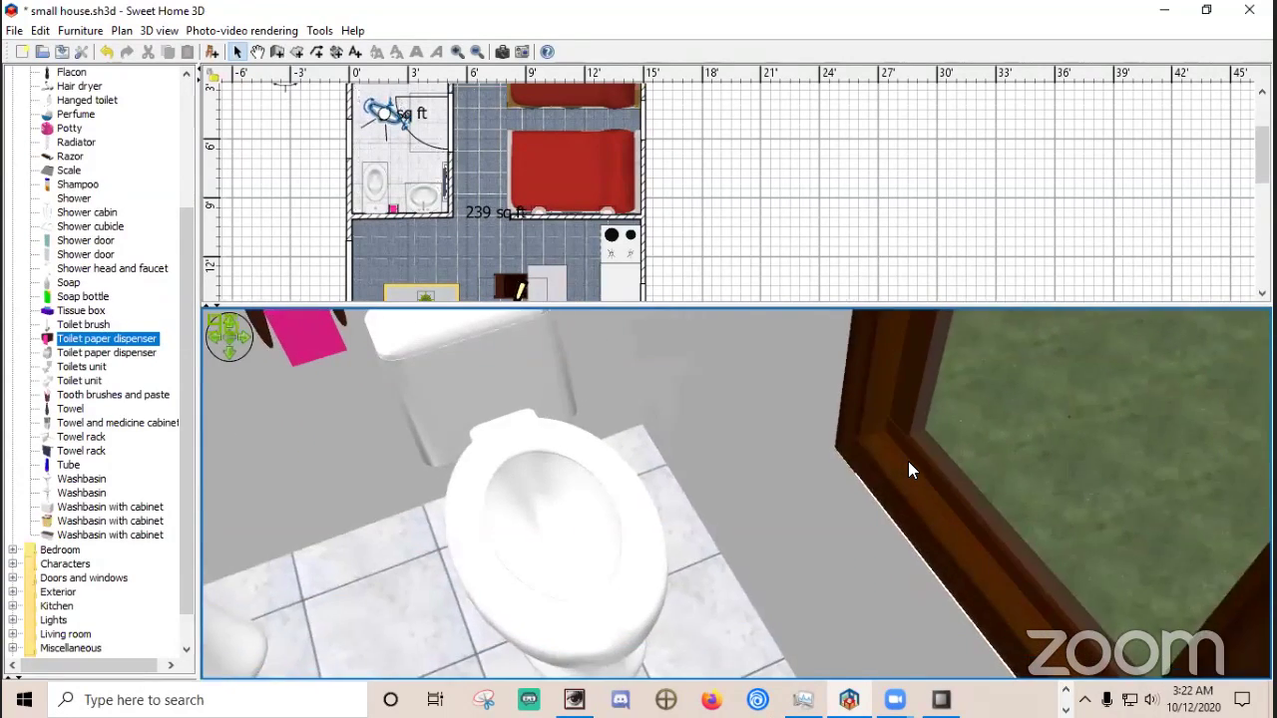
{"action": "key", "text": "Down"}
{"action": "key", "text": "Down"}
{"action": "key", "text": "Down"}
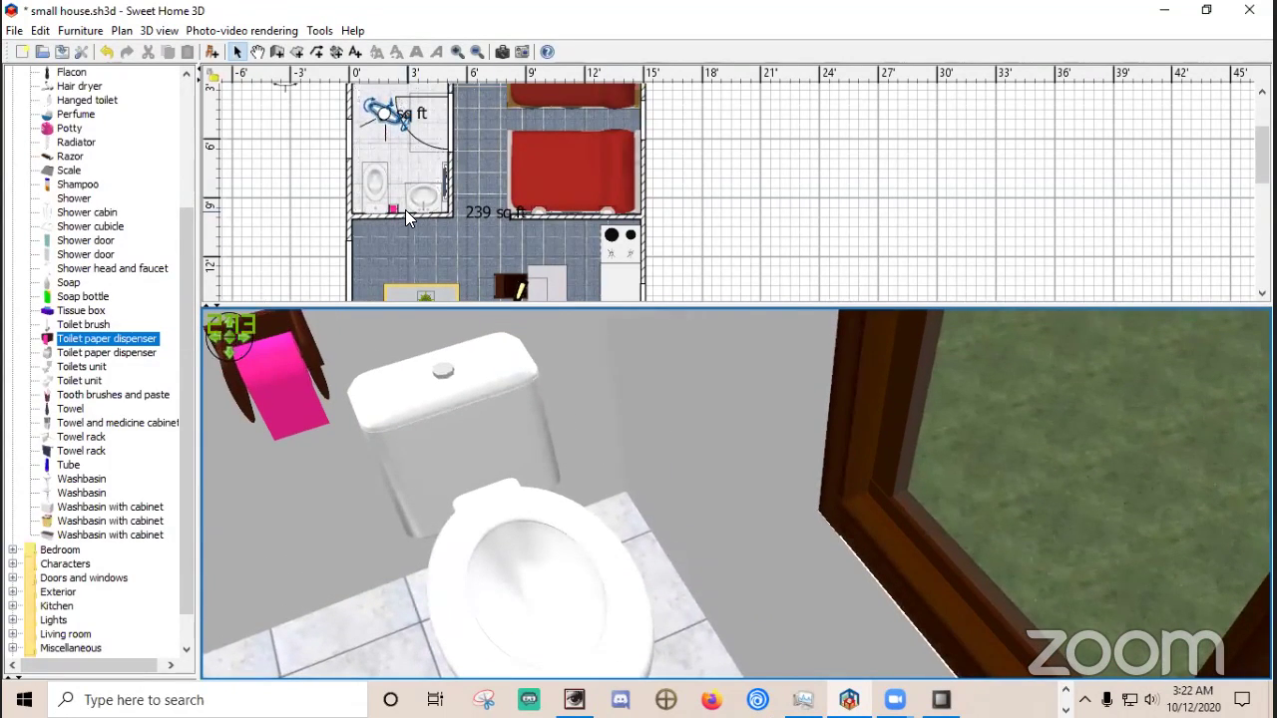
{"action": "left_click_drag", "start_coordinate": [397, 210], "coordinate": [354, 169]}
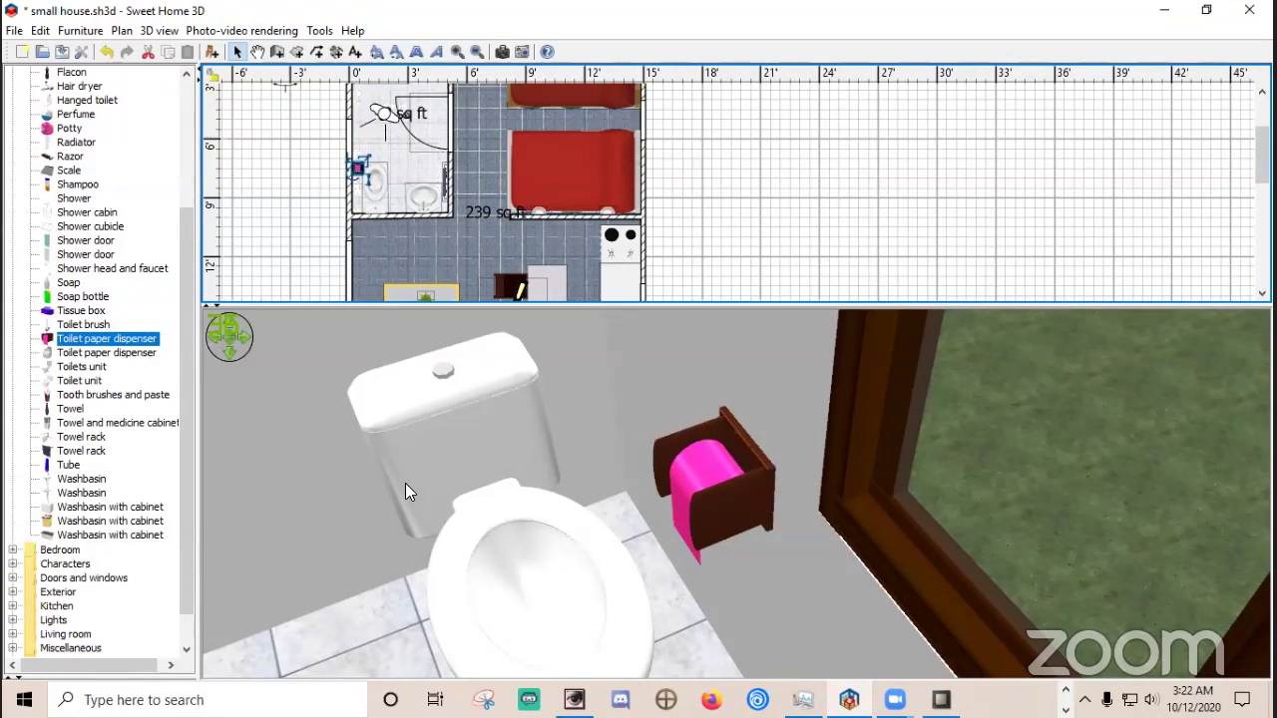
Lower the elevation of the toilet paper dispenser on the window wall and apply the change.
{"action": "left_click_drag", "start_coordinate": [405, 483], "coordinate": [407, 485]}
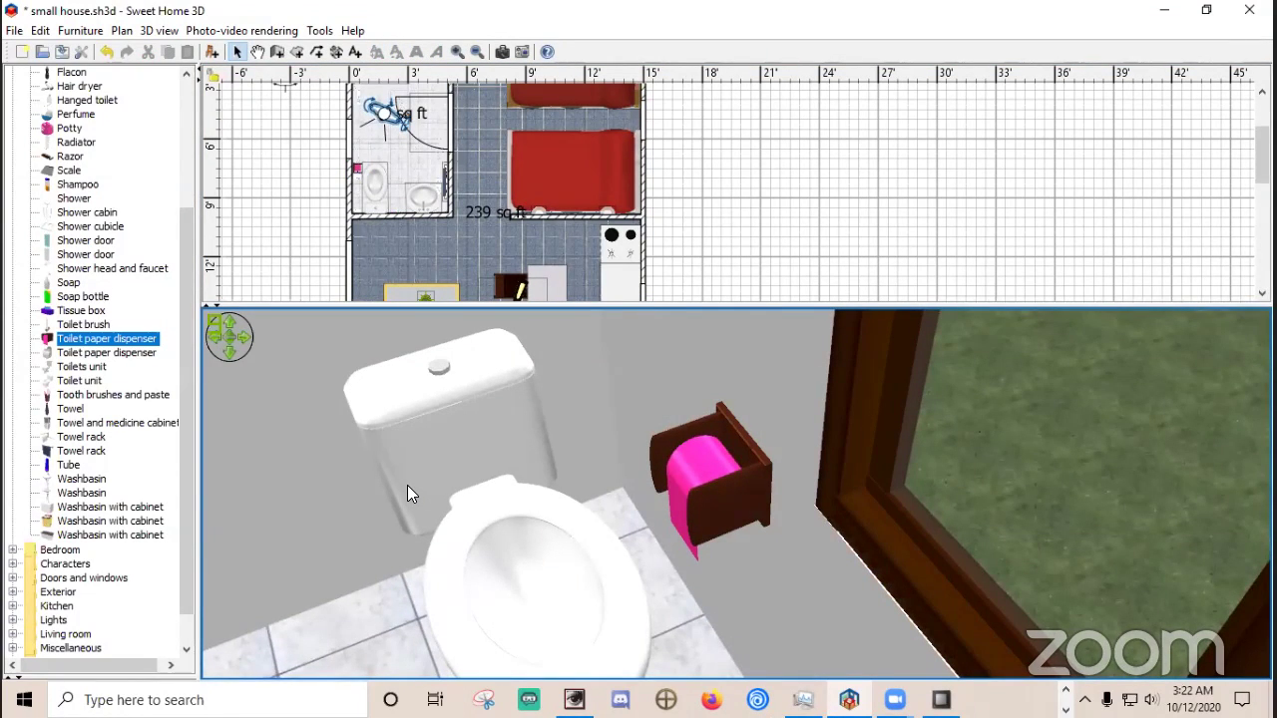
{"action": "left_click_drag", "start_coordinate": [539, 559], "coordinate": [497, 561]}
{"action": "scroll", "coordinate": [497, 561], "scroll_direction": "up", "scroll_amount": 5}
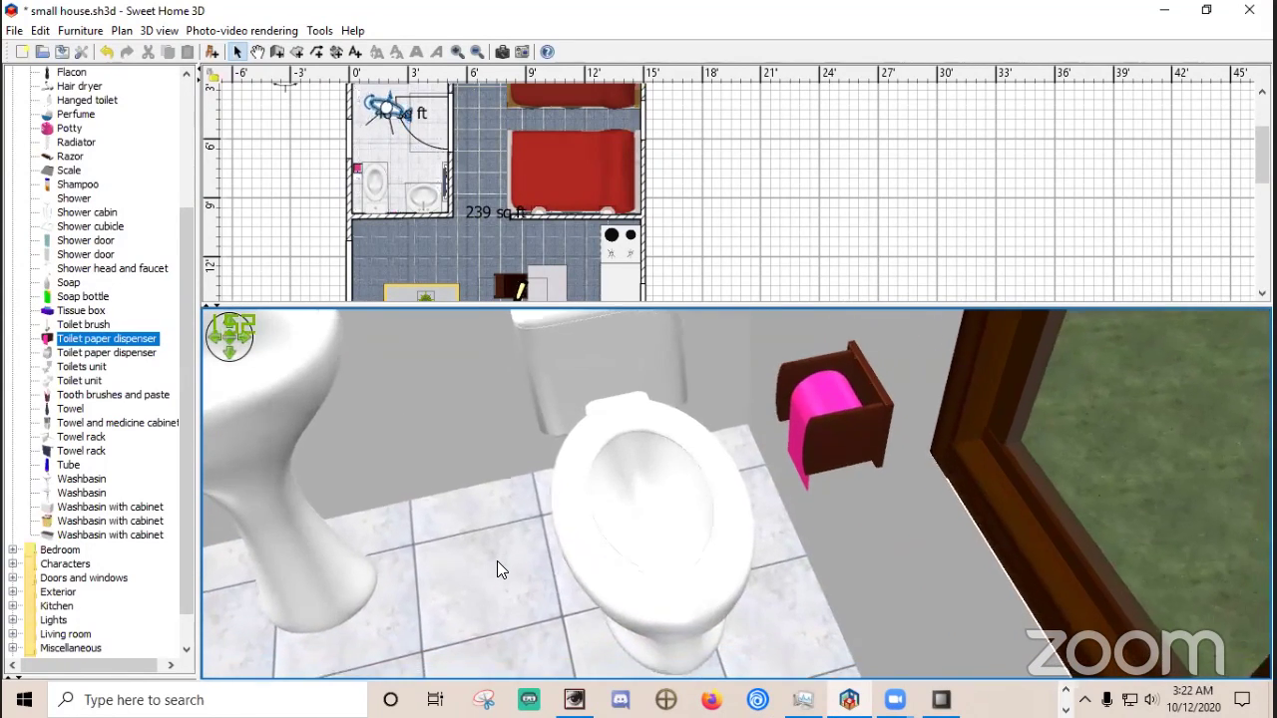
{"action": "scroll", "coordinate": [497, 561], "scroll_direction": "down", "scroll_amount": 4}
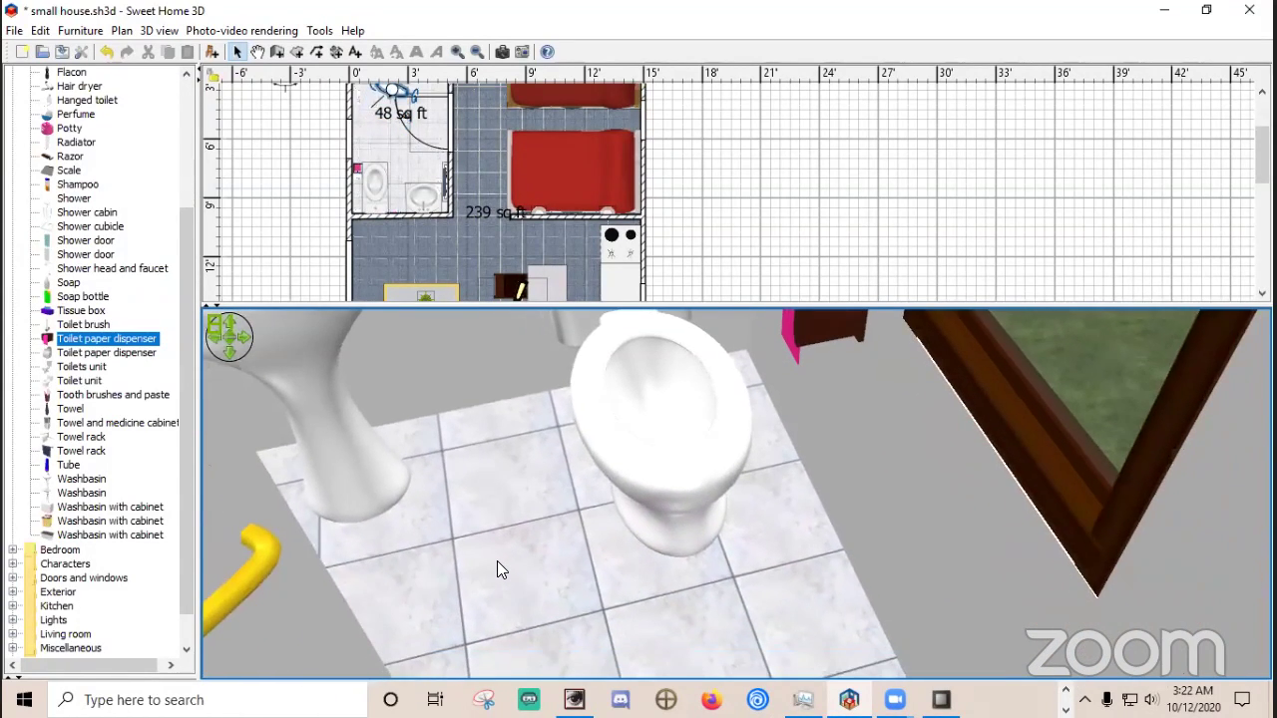
{"action": "left_click_drag", "start_coordinate": [497, 561], "coordinate": [517, 511]}
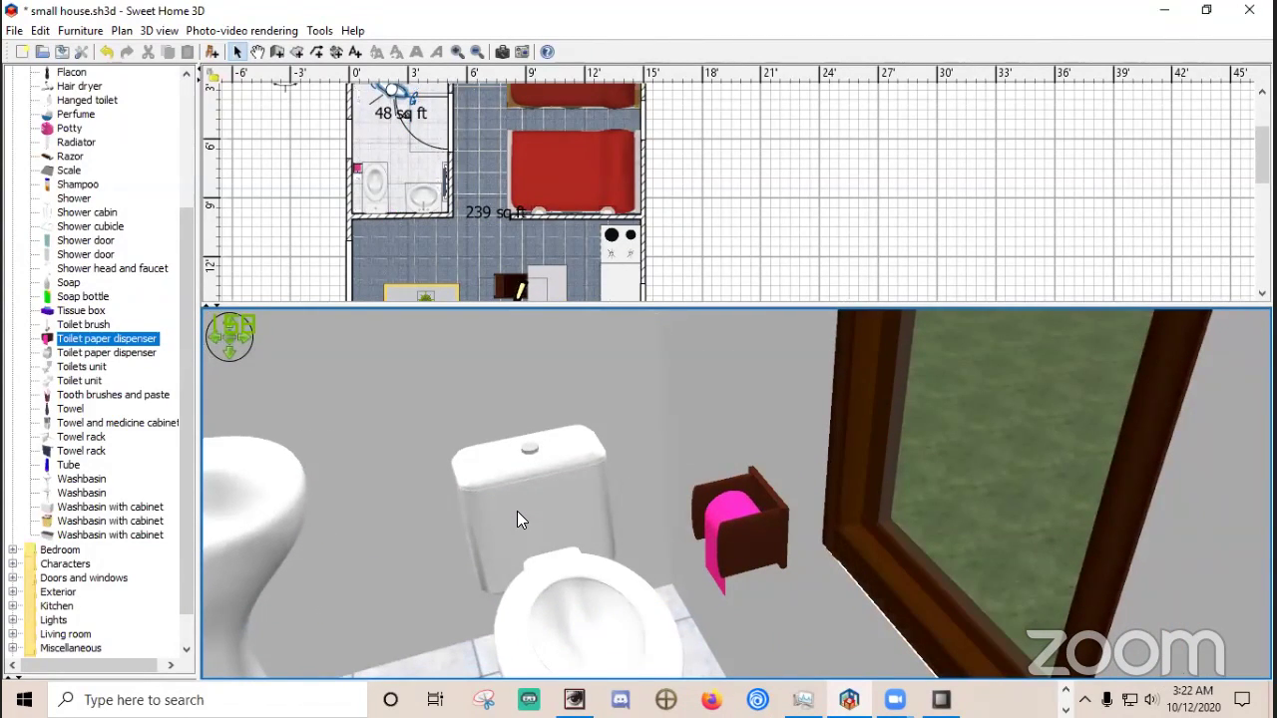
{"action": "double_click", "coordinate": [357, 167]}
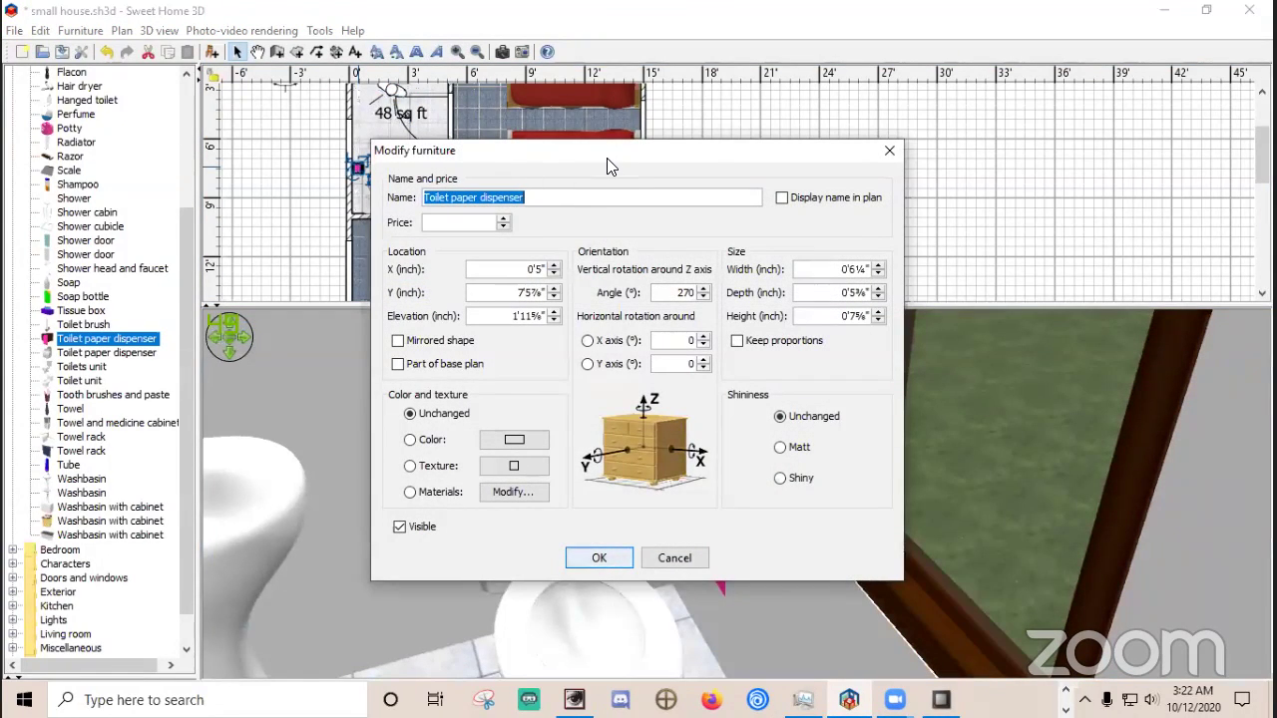
{"action": "left_click_drag", "start_coordinate": [608, 159], "coordinate": [444, 157]}
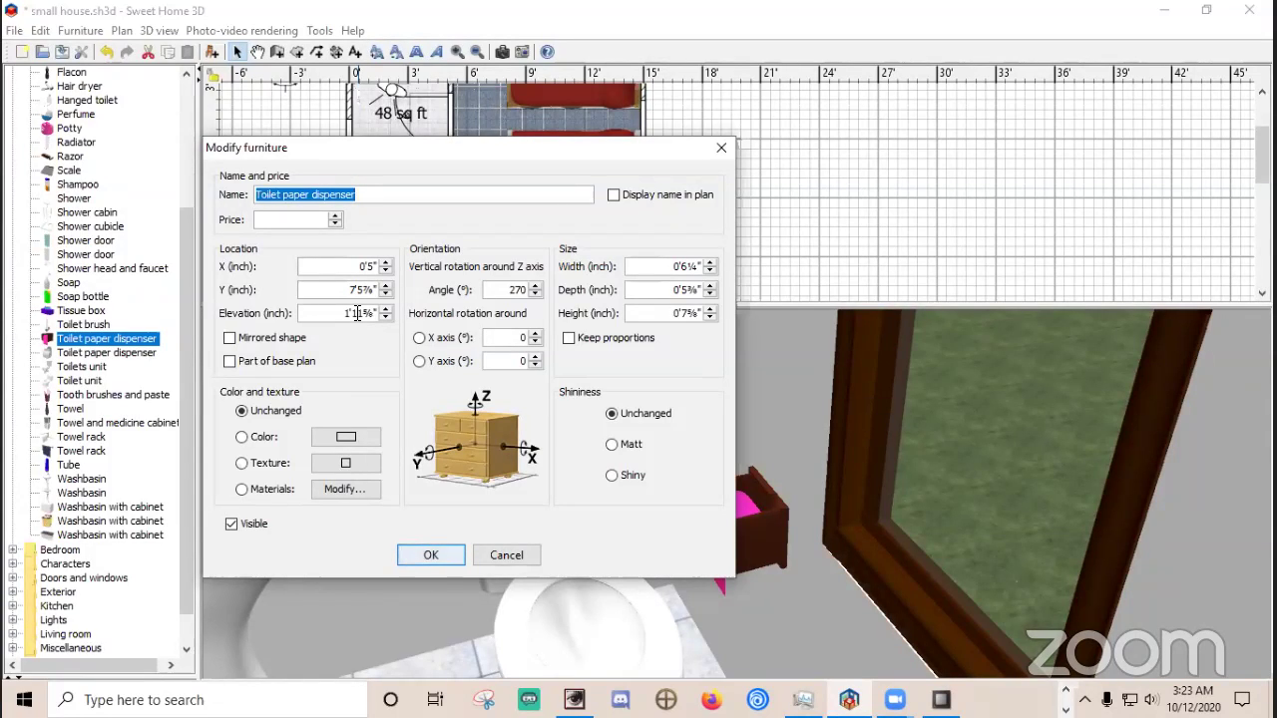
{"action": "left_click", "coordinate": [354, 313]}
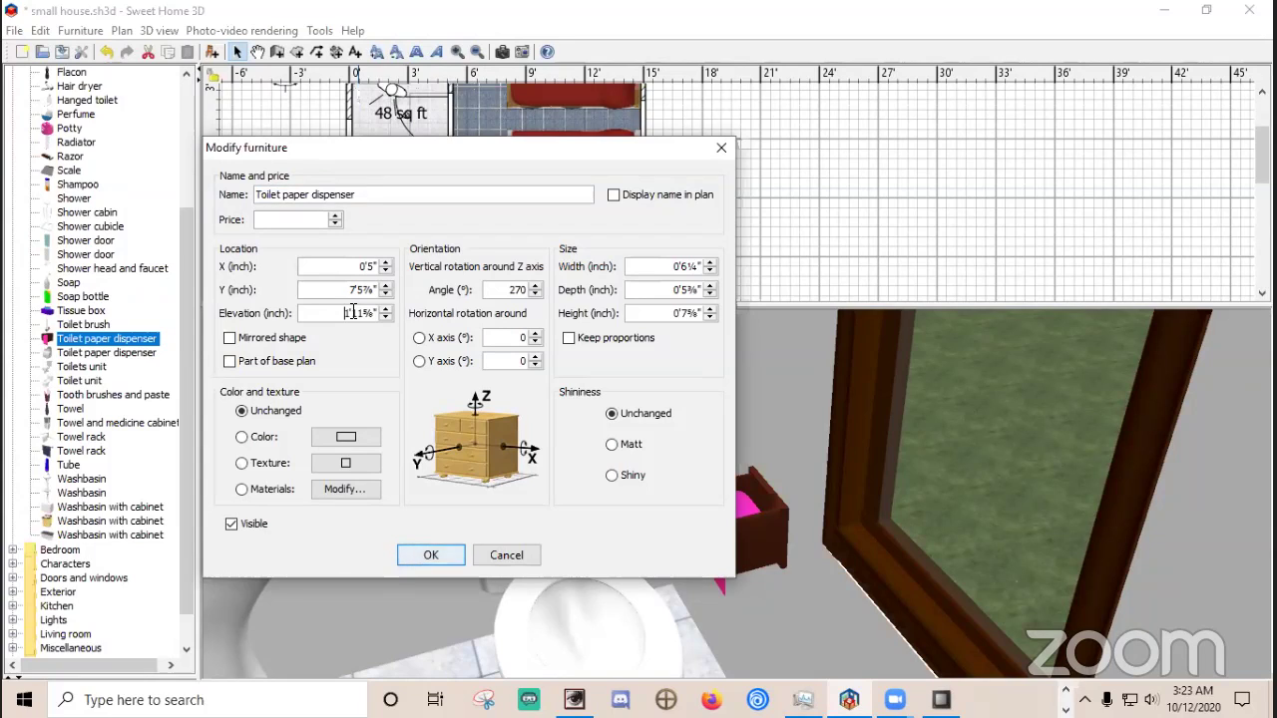
{"action": "left_click_drag", "start_coordinate": [353, 312], "coordinate": [375, 318]}
{"action": "left_click", "coordinate": [385, 317]}
{"action": "left_click", "coordinate": [385, 317]}
{"action": "left_click", "coordinate": [385, 317]}
{"action": "left_click", "coordinate": [386, 317]}
{"action": "left_click", "coordinate": [385, 317]}
{"action": "left_click", "coordinate": [386, 318]}
{"action": "left_click", "coordinate": [385, 318]}
{"action": "left_click", "coordinate": [386, 317]}
{"action": "left_click", "coordinate": [386, 318]}
{"action": "left_click", "coordinate": [385, 318]}
{"action": "left_click", "coordinate": [385, 317]}
{"action": "left_click", "coordinate": [385, 317]}
{"action": "left_click", "coordinate": [385, 317]}
{"action": "left_click", "coordinate": [385, 317]}
{"action": "left_click", "coordinate": [385, 318]}
{"action": "left_click", "coordinate": [385, 318]}
{"action": "left_click", "coordinate": [385, 317]}
{"action": "left_click", "coordinate": [386, 317]}
{"action": "left_click", "coordinate": [385, 317]}
{"action": "left_click", "coordinate": [385, 318]}
{"action": "left_click", "coordinate": [385, 317]}
{"action": "left_click", "coordinate": [385, 318]}
{"action": "left_click", "coordinate": [386, 318]}
{"action": "left_click", "coordinate": [385, 317]}
{"action": "left_click", "coordinate": [385, 317]}
{"action": "left_click", "coordinate": [385, 317]}
{"action": "left_click", "coordinate": [385, 317]}
{"action": "left_click", "coordinate": [385, 317]}
{"action": "left_click", "coordinate": [437, 556]}
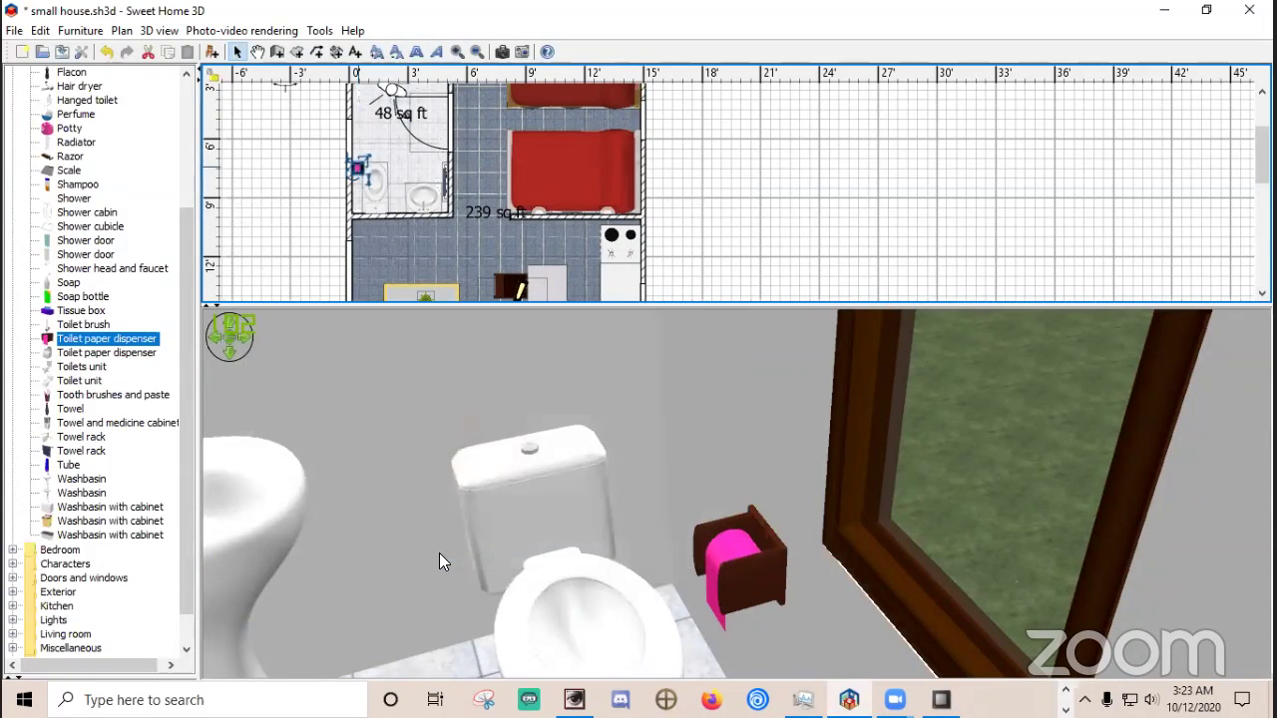
Undo and redo the last elevation change of the toilet paper dispenser to compare its two heights.
{"action": "mouse_move", "coordinate": [409, 591]}
{"action": "left_mouse_down"}
{"action": "mouse_move", "coordinate": [413, 563]}
{"action": "mouse_move", "coordinate": [419, 605]}
{"action": "mouse_move", "coordinate": [475, 618]}
{"action": "mouse_move", "coordinate": [310, 588]}
{"action": "mouse_move", "coordinate": [313, 570]}
{"action": "mouse_move", "coordinate": [373, 567]}
{"action": "mouse_move", "coordinate": [388, 593]}
{"action": "left_mouse_up"}
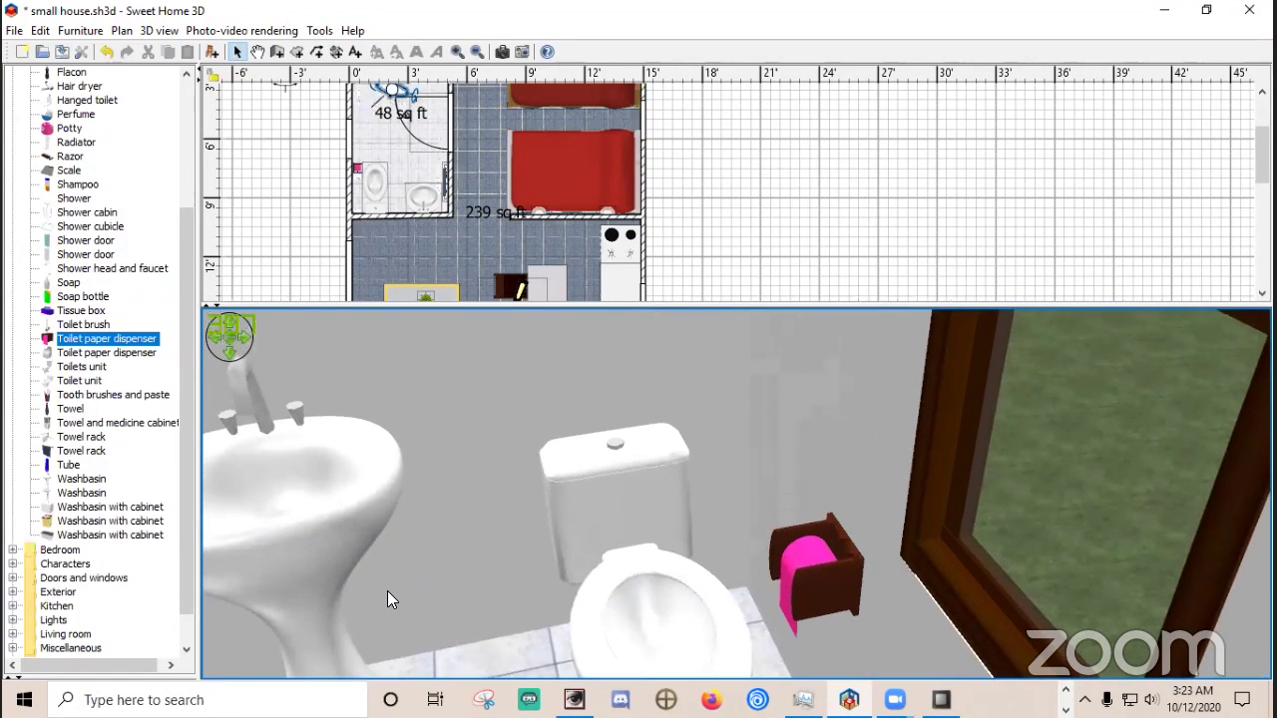
{"action": "left_click", "coordinate": [40, 29]}
{"action": "mouse_move", "coordinate": [80, 31]}
{"action": "mouse_move", "coordinate": [40, 30]}
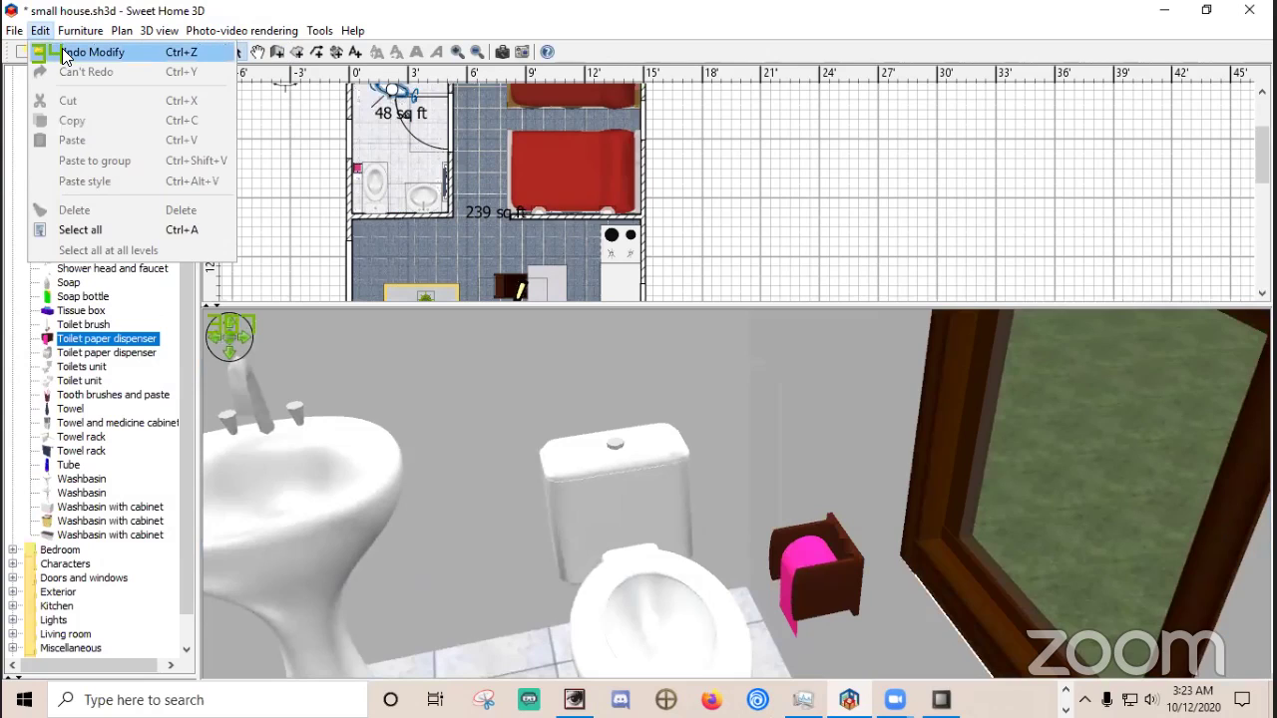
{"action": "left_click", "coordinate": [61, 52]}
{"action": "left_click", "coordinate": [40, 30]}
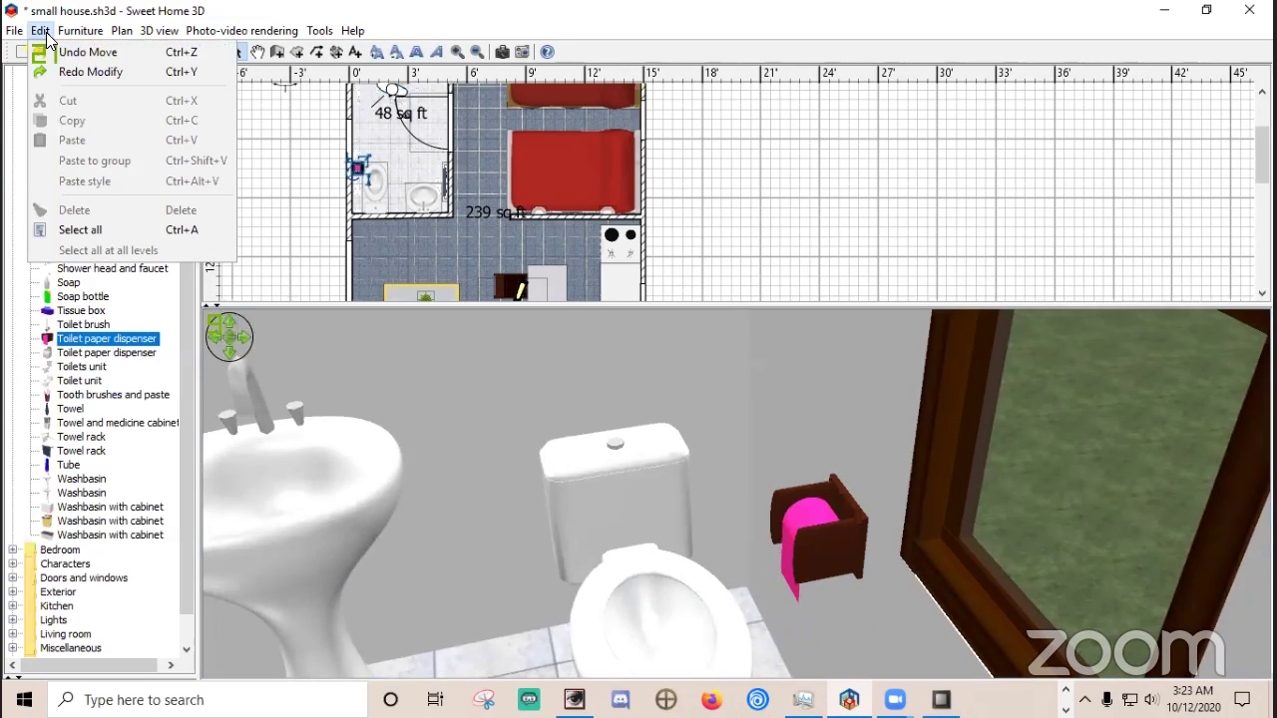
{"action": "left_click", "coordinate": [73, 73]}
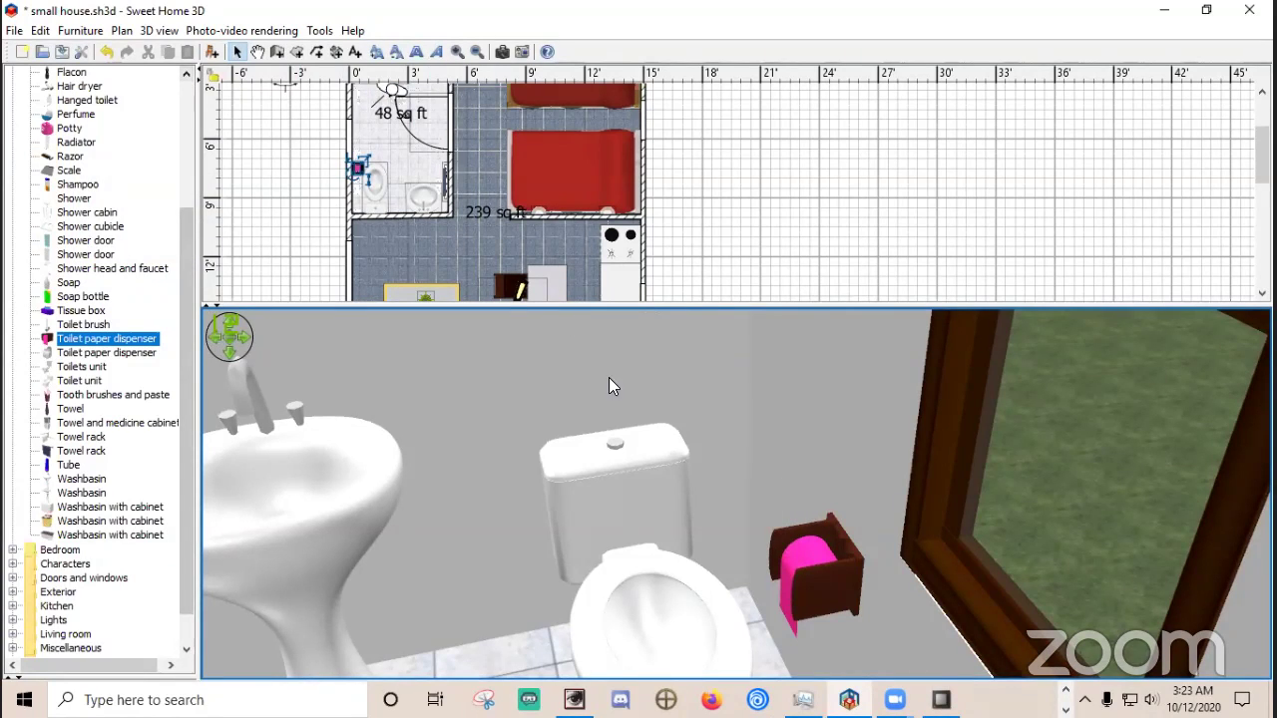
Save the changes to the small house file.
{"action": "left_click_drag", "start_coordinate": [623, 411], "coordinate": [710, 511]}
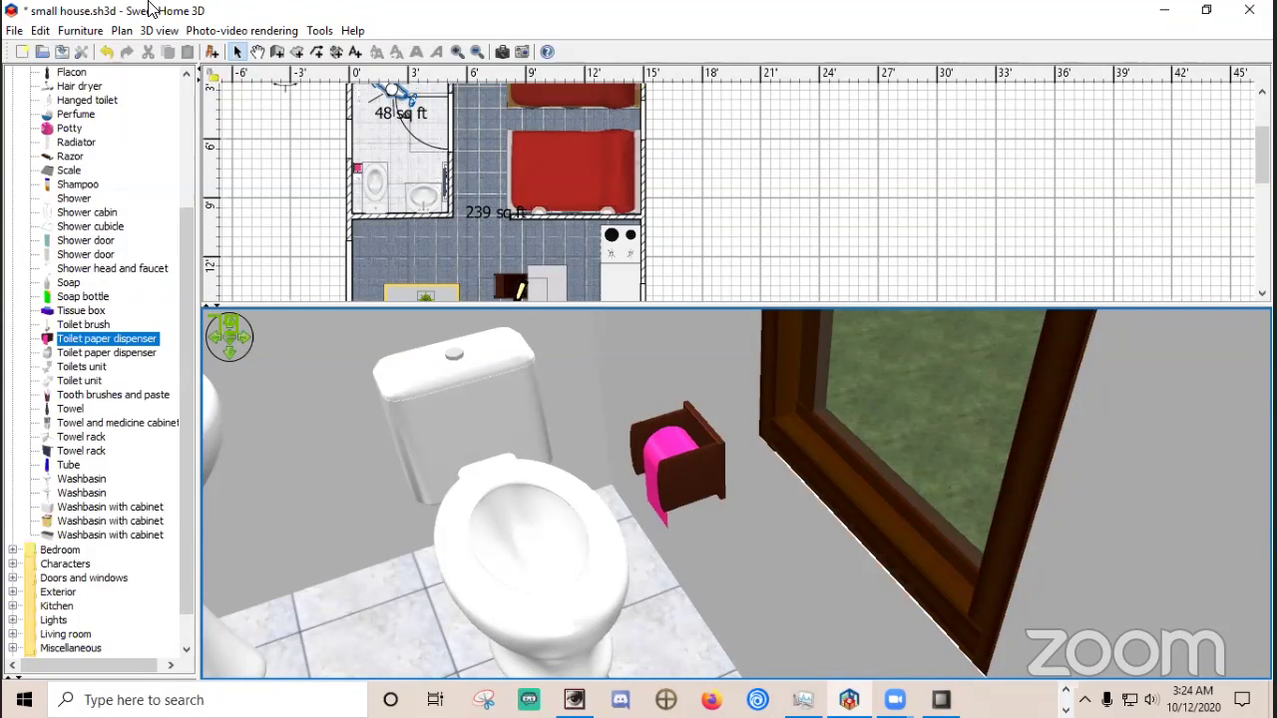
{"action": "left_click", "coordinate": [14, 33]}
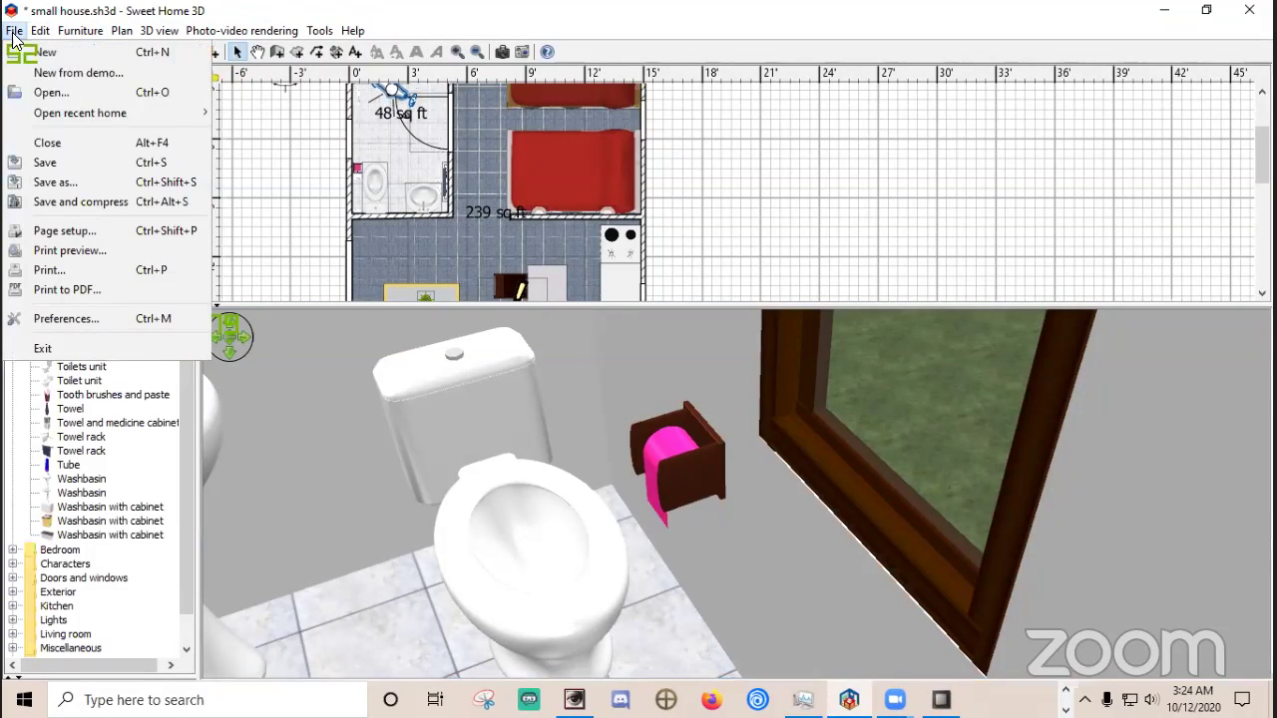
{"action": "left_click", "coordinate": [52, 170]}
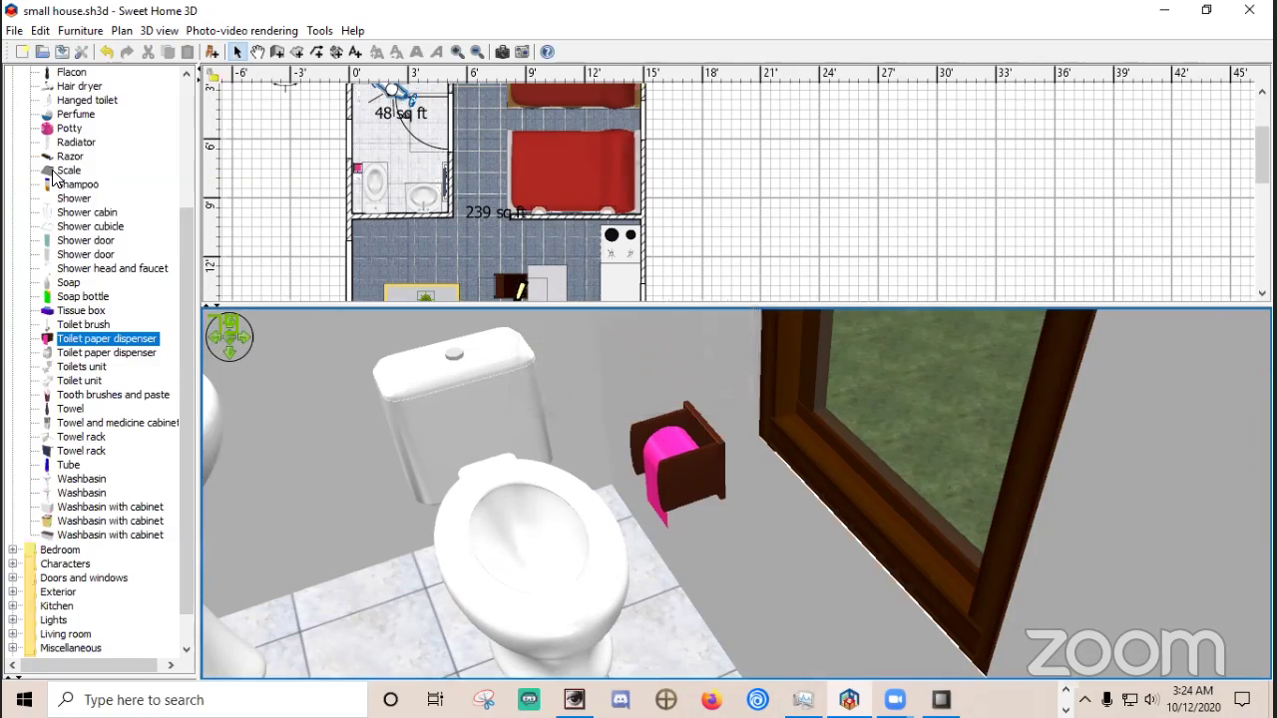
Add the white toilet paper dispenser from the Bathroom category to the window wall beside the pink one and inspect both.
{"action": "left_click", "coordinate": [107, 338]}
{"action": "left_click_drag", "start_coordinate": [915, 579], "coordinate": [826, 511]}
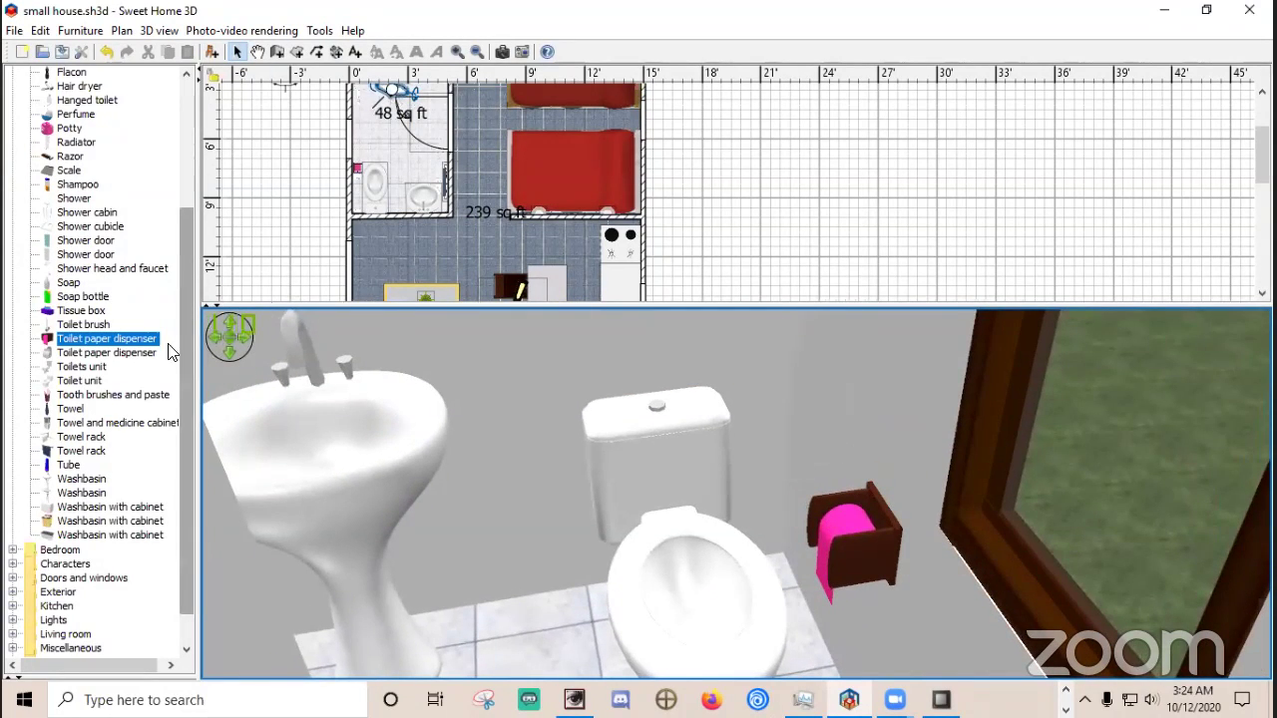
{"action": "left_click", "coordinate": [96, 351]}
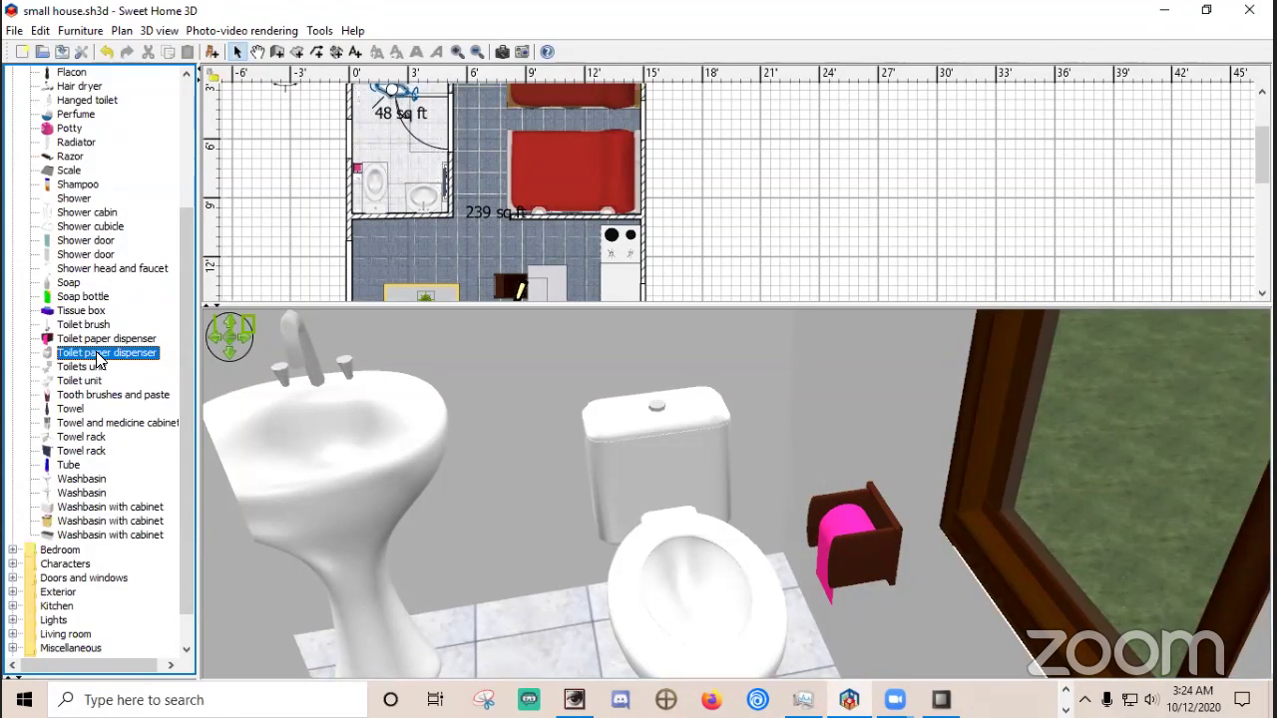
{"action": "left_click_drag", "start_coordinate": [97, 357], "coordinate": [351, 183]}
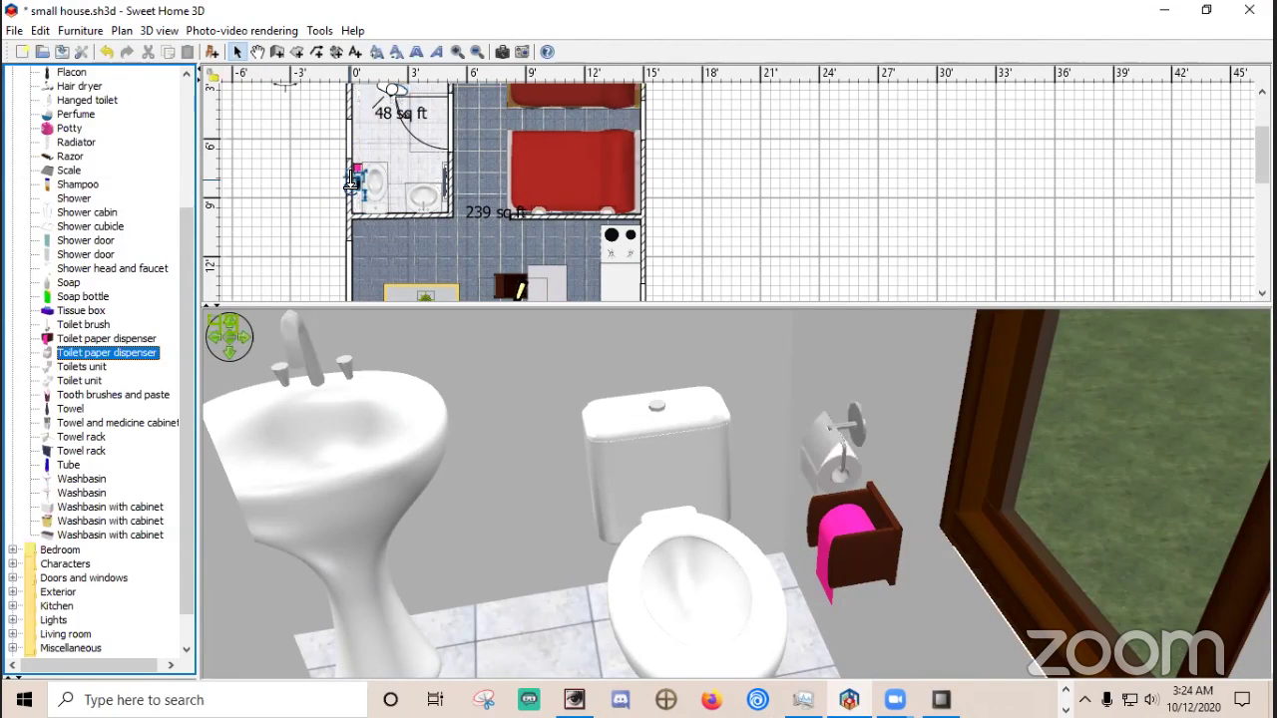
{"action": "left_click_drag", "start_coordinate": [597, 445], "coordinate": [644, 537]}
{"action": "scroll", "coordinate": [644, 539], "scroll_direction": "up", "scroll_amount": 4}
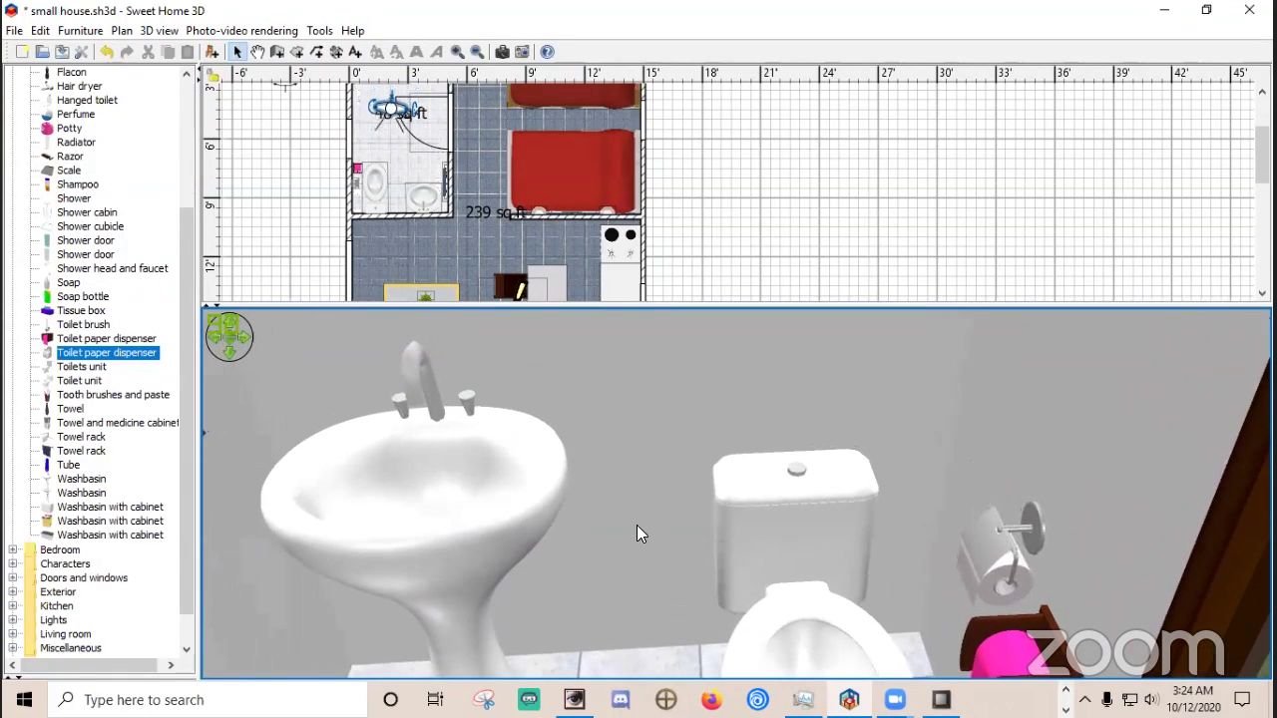
{"action": "left_click_drag", "start_coordinate": [635, 525], "coordinate": [770, 567]}
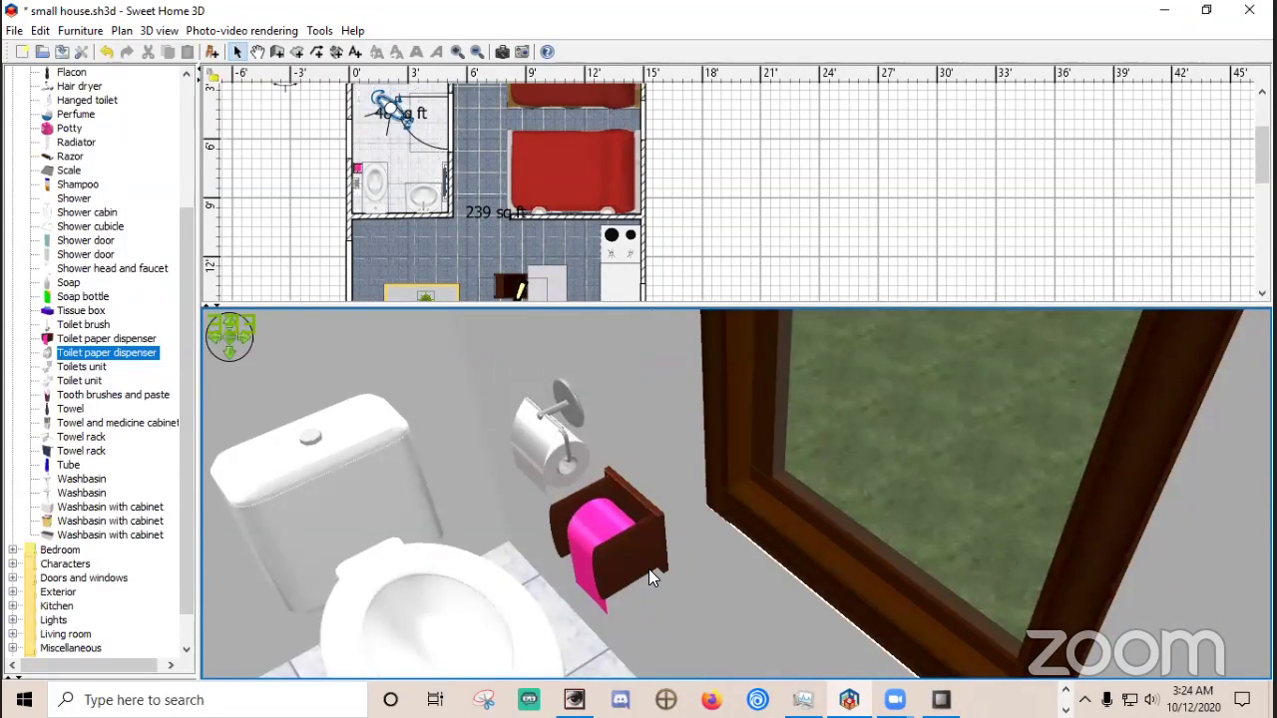
Recolor the whole brown and pink toilet paper dispenser with the near-white color #FCFCFC.
{"action": "left_click", "coordinate": [358, 170]}
{"action": "double_click", "coordinate": [358, 171]}
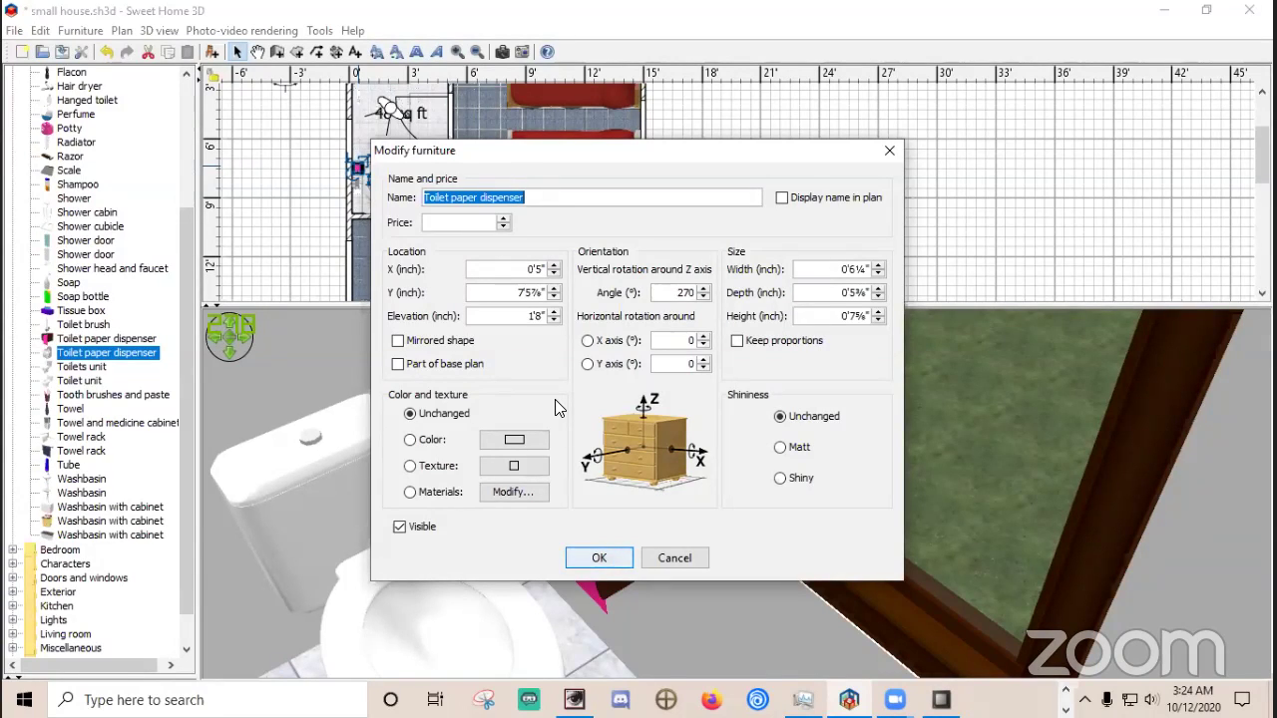
{"action": "left_click", "coordinate": [525, 445]}
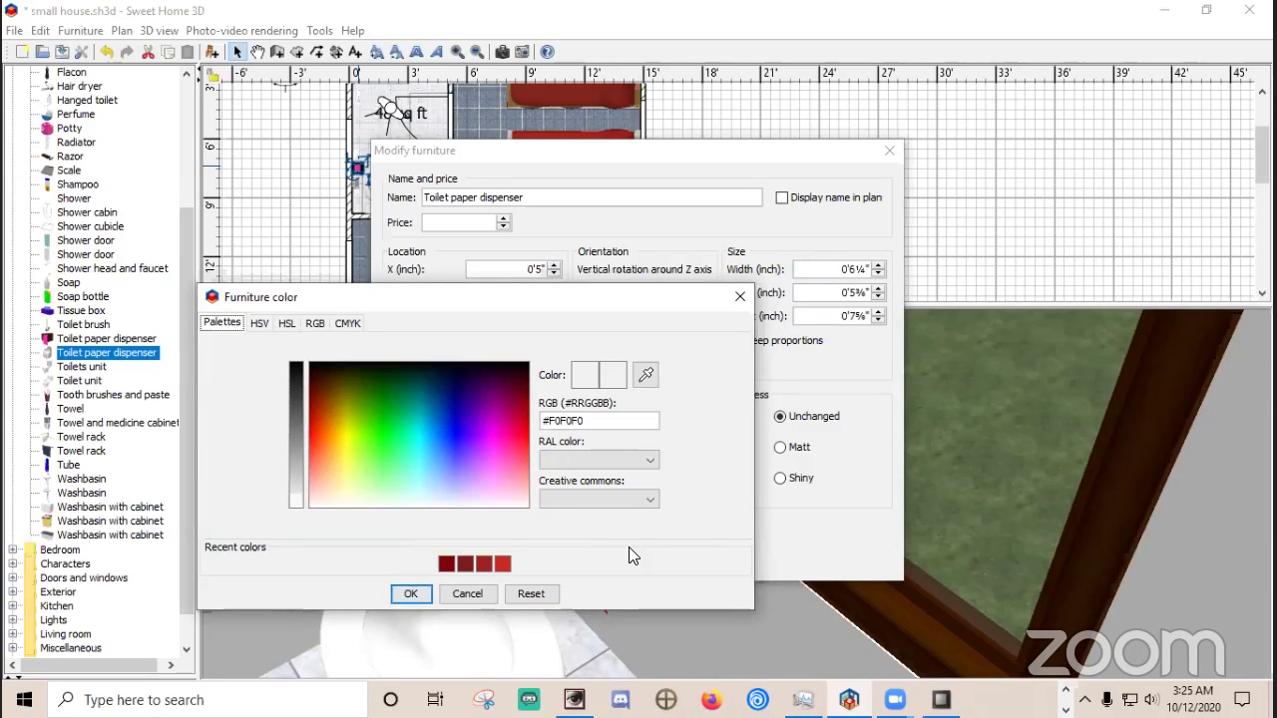
{"action": "left_click", "coordinate": [518, 503]}
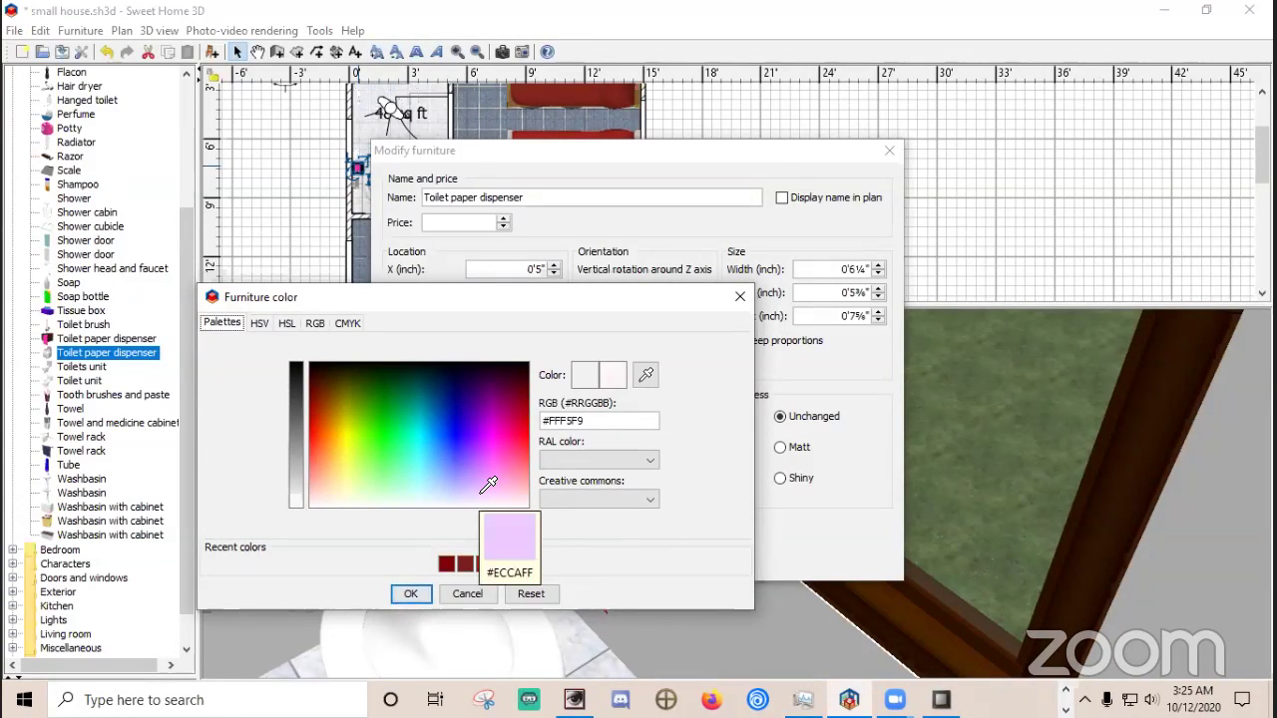
{"action": "left_click", "coordinate": [493, 492]}
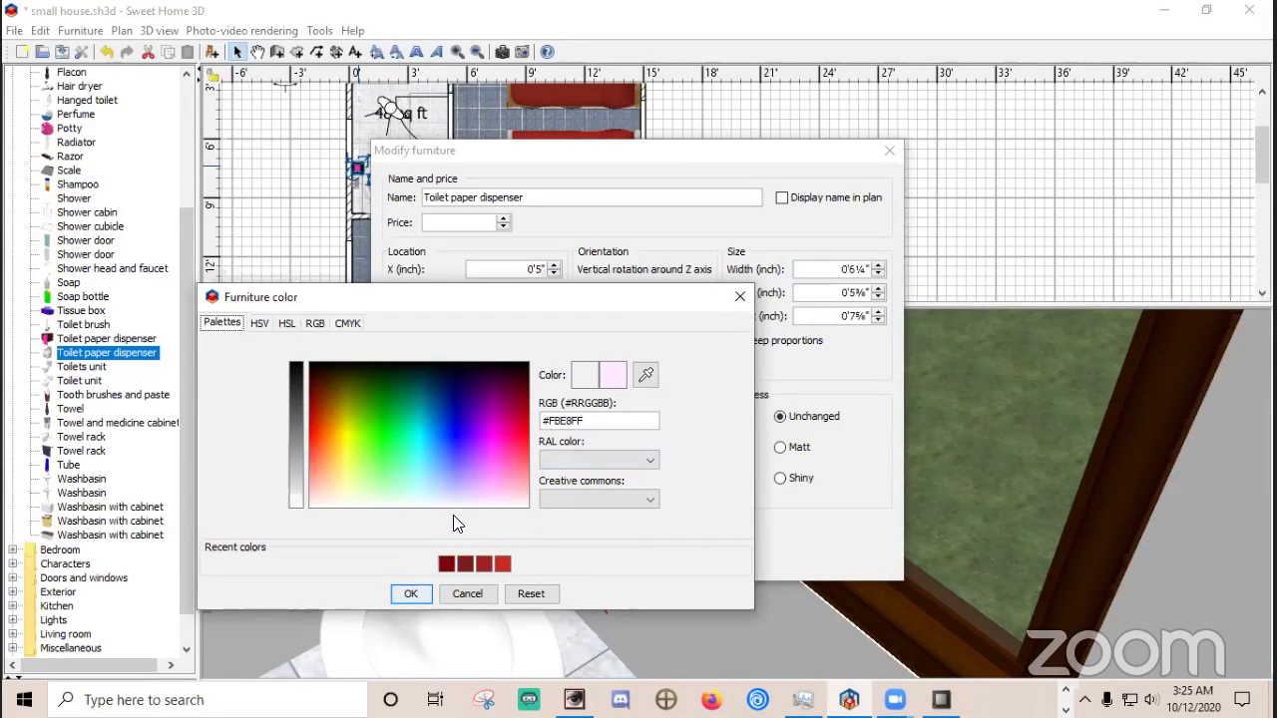
{"action": "left_click", "coordinate": [301, 502]}
{"action": "left_click", "coordinate": [297, 506]}
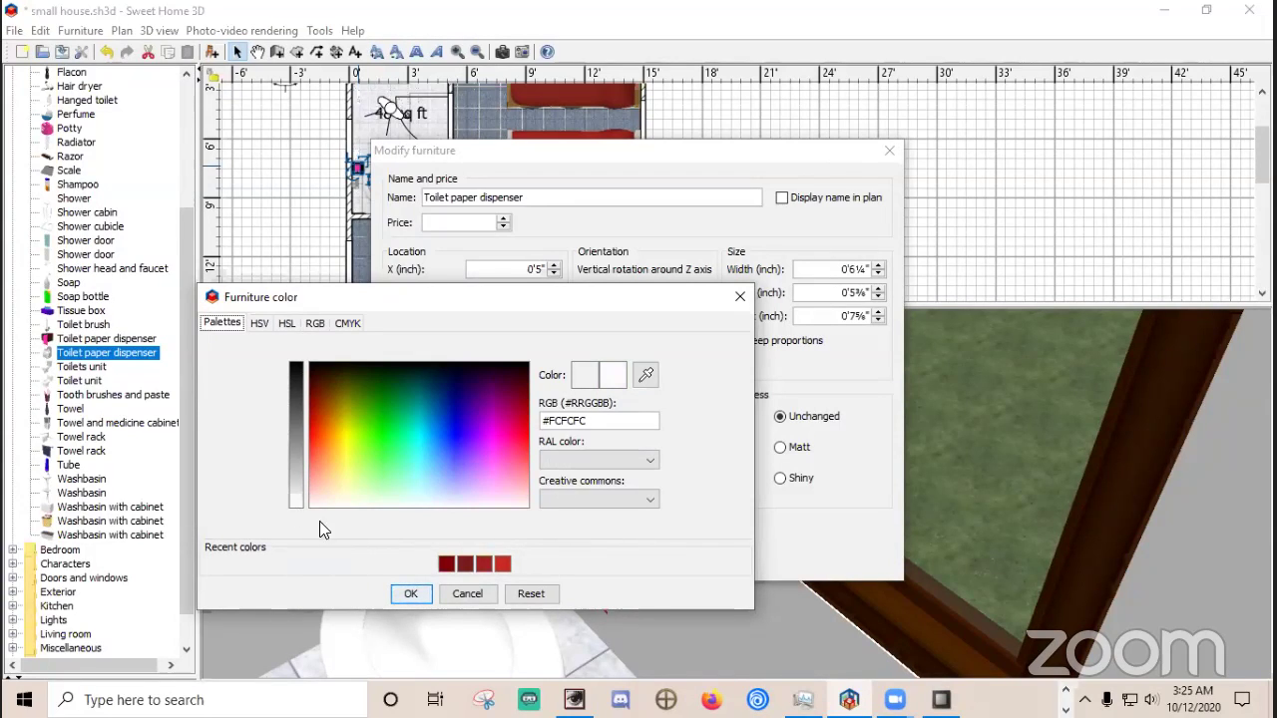
{"action": "left_click", "coordinate": [404, 594]}
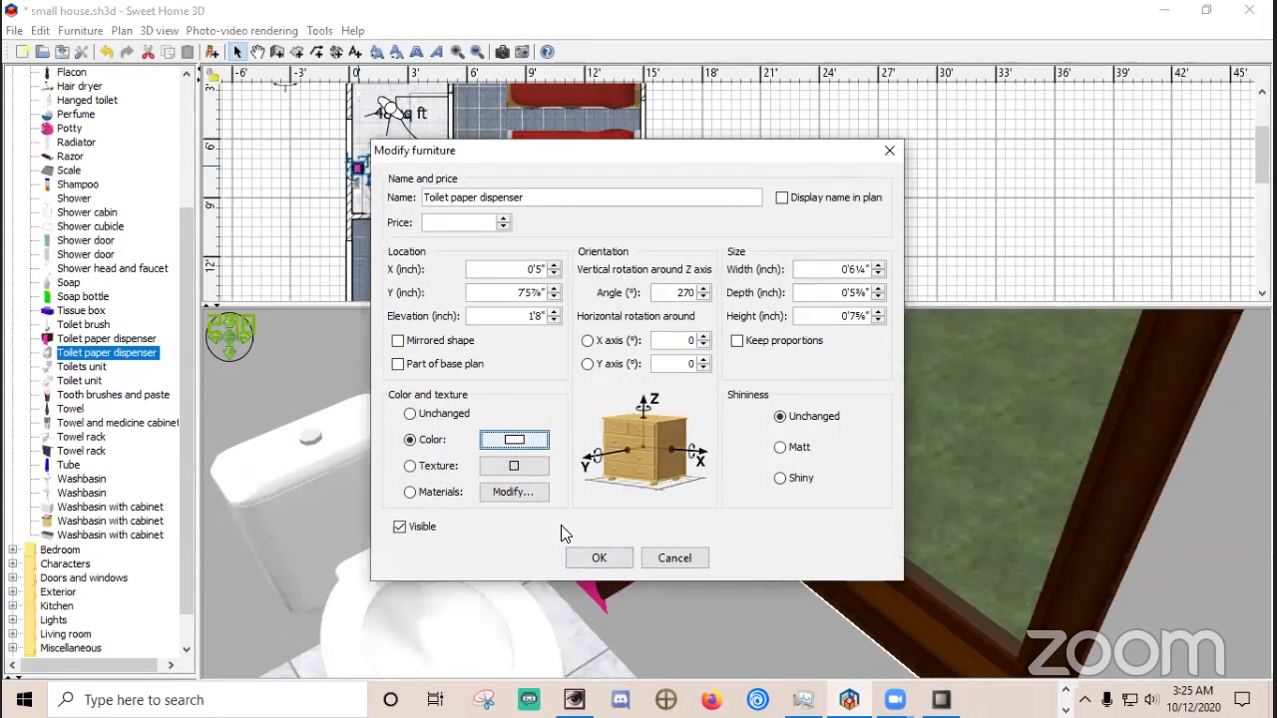
{"action": "left_click", "coordinate": [600, 559]}
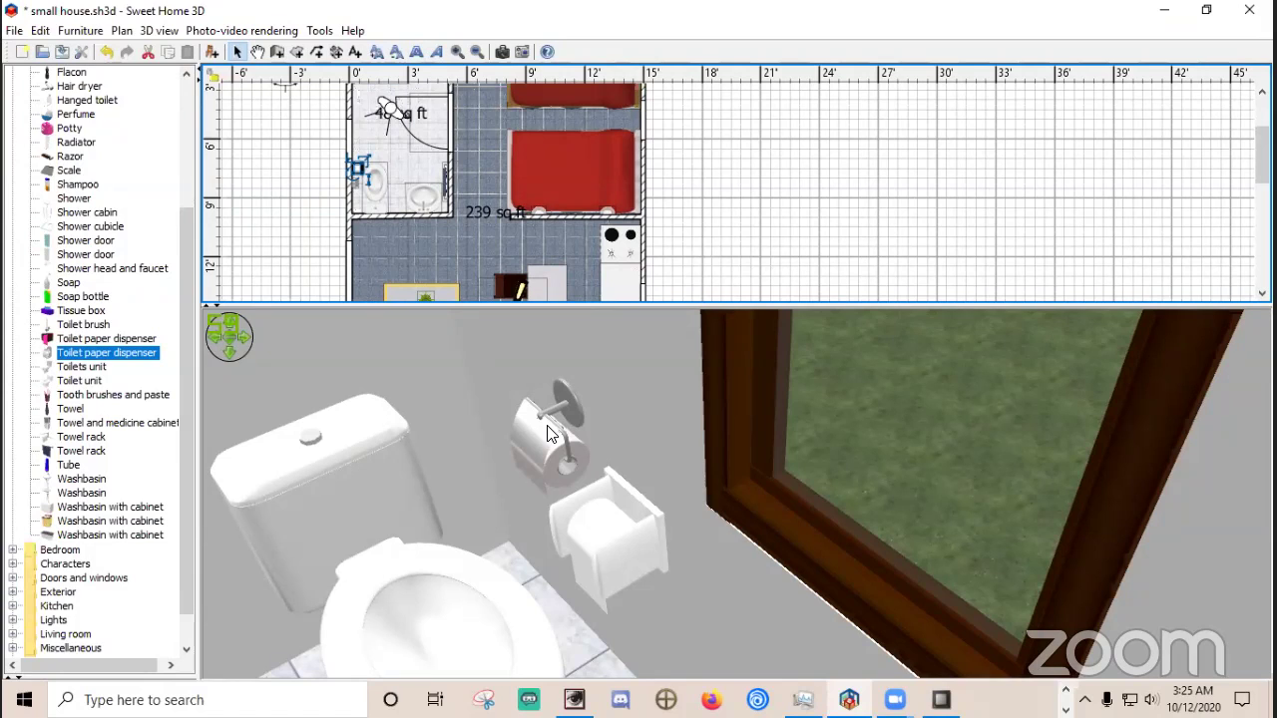
Delete the metal toilet paper dispenser from the window wall, keeping the recolored wooden one.
{"action": "left_click", "coordinate": [355, 180]}
{"action": "right_click", "coordinate": [356, 183]}
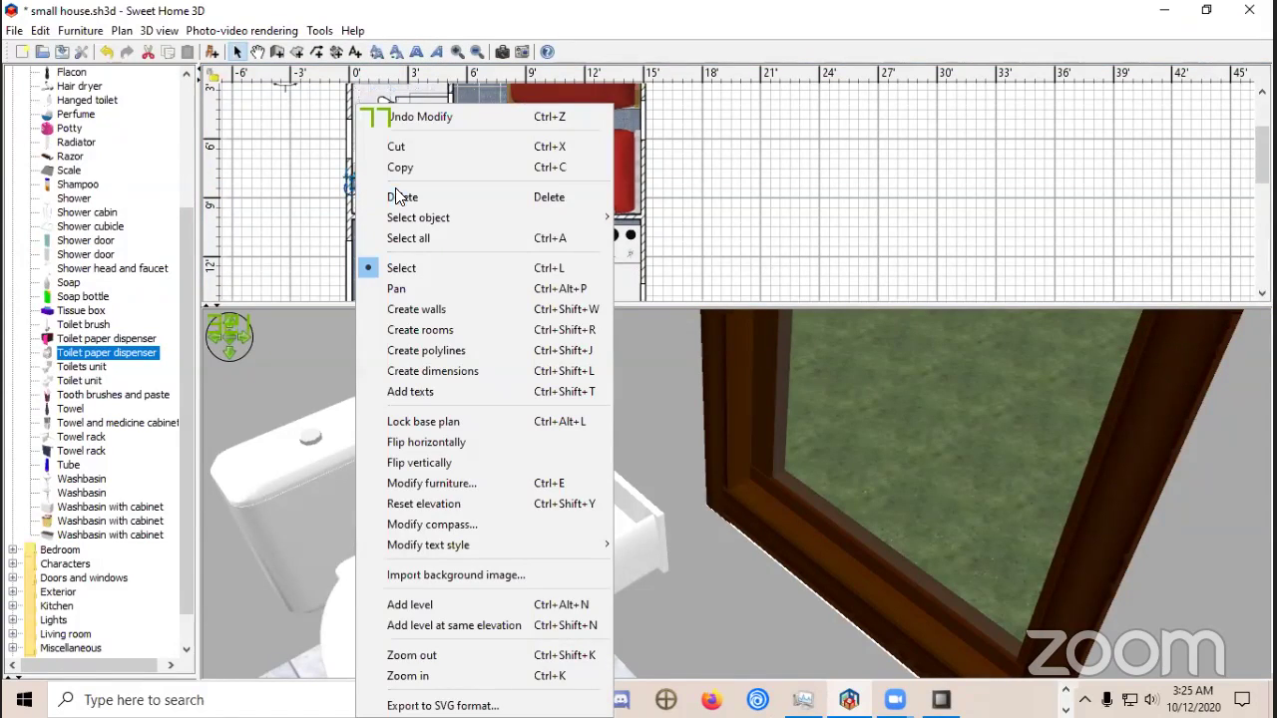
{"action": "left_click", "coordinate": [371, 195]}
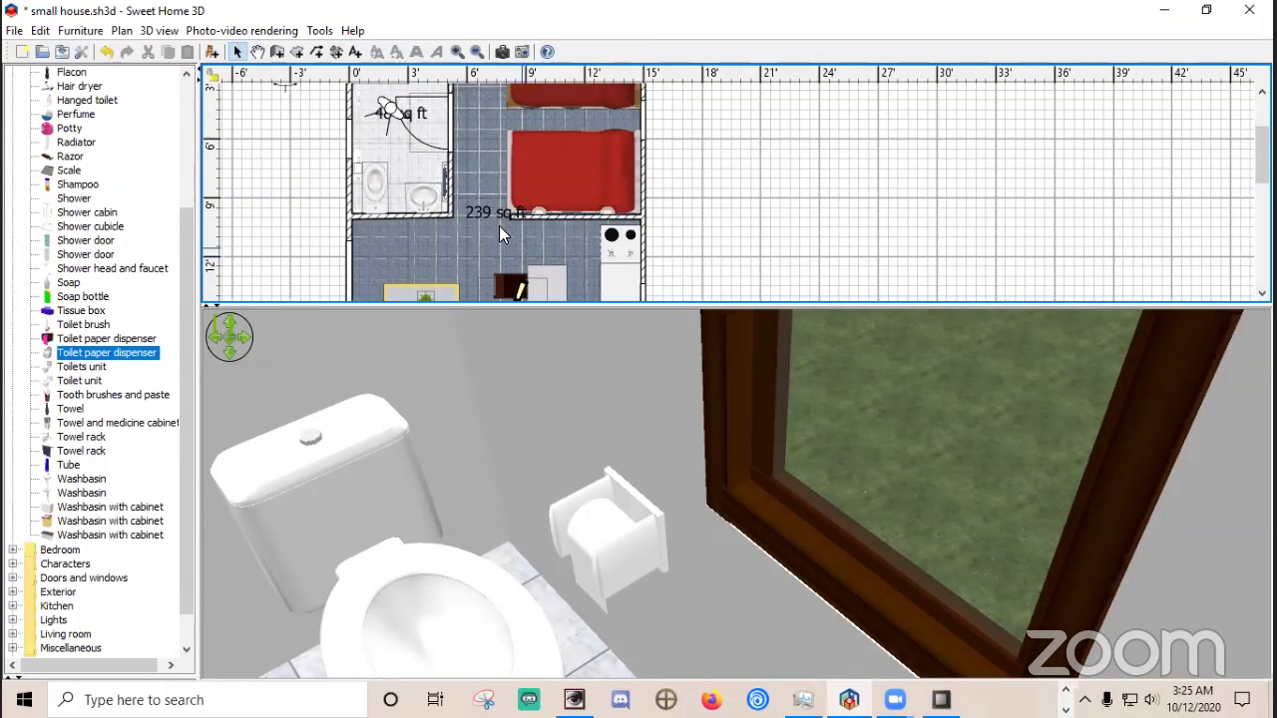
{"action": "double_click", "coordinate": [356, 167]}
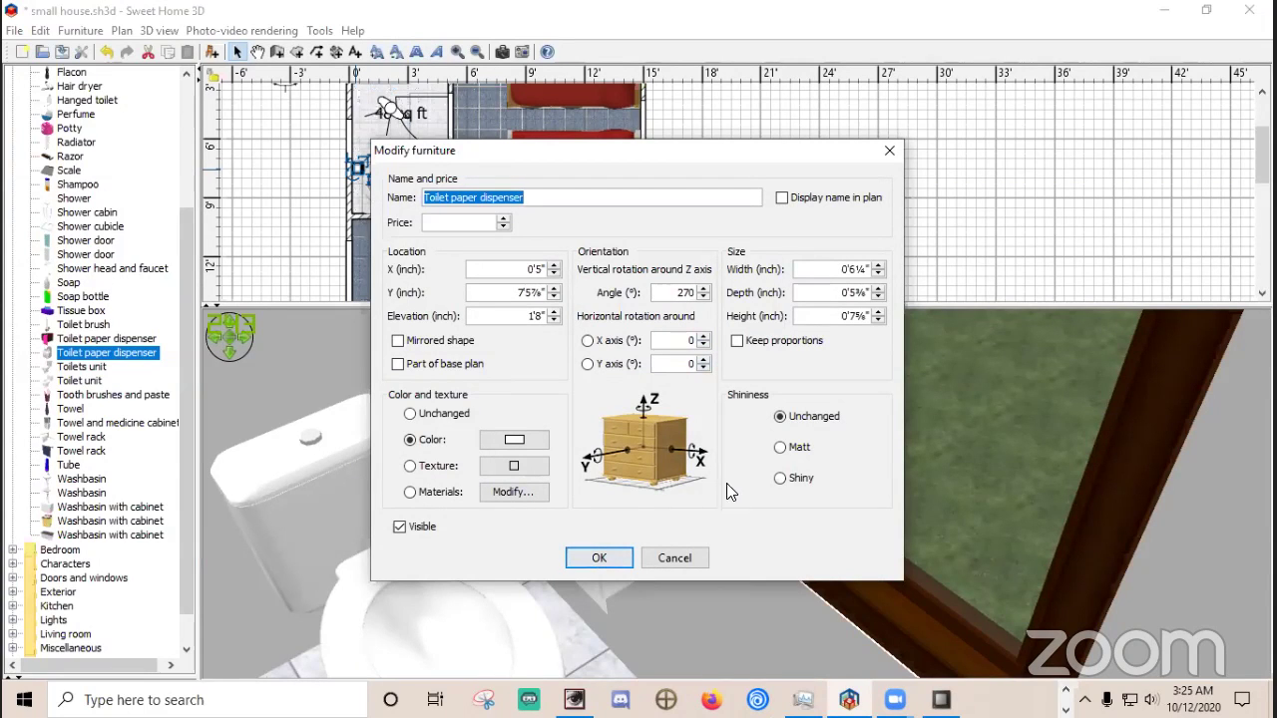
{"action": "left_click", "coordinate": [525, 495]}
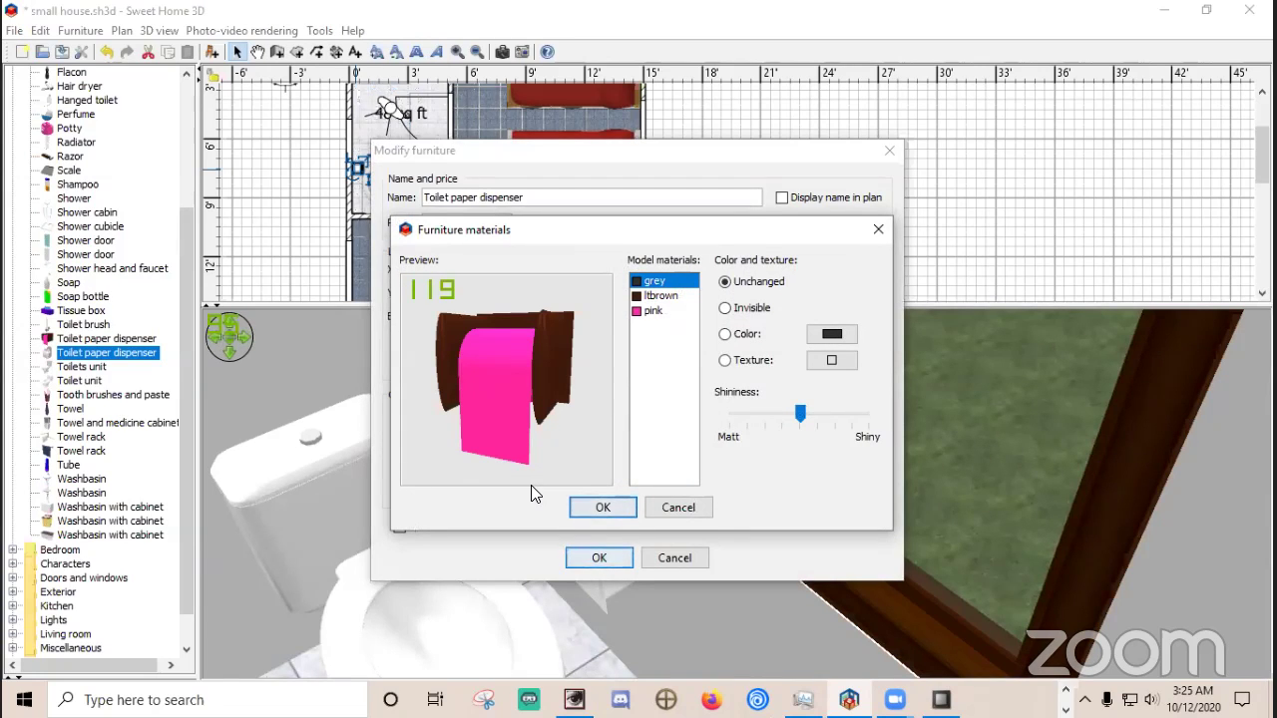
{"action": "left_click", "coordinate": [677, 509]}
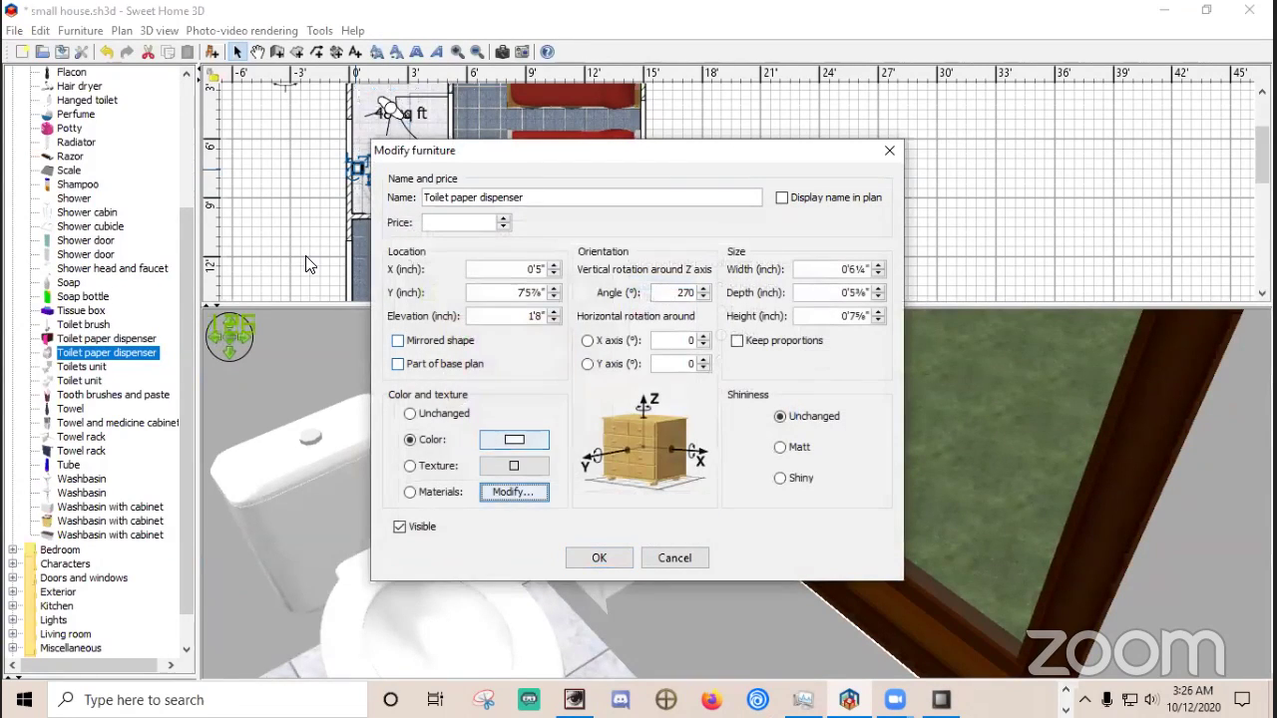
{"action": "left_click", "coordinate": [664, 557]}
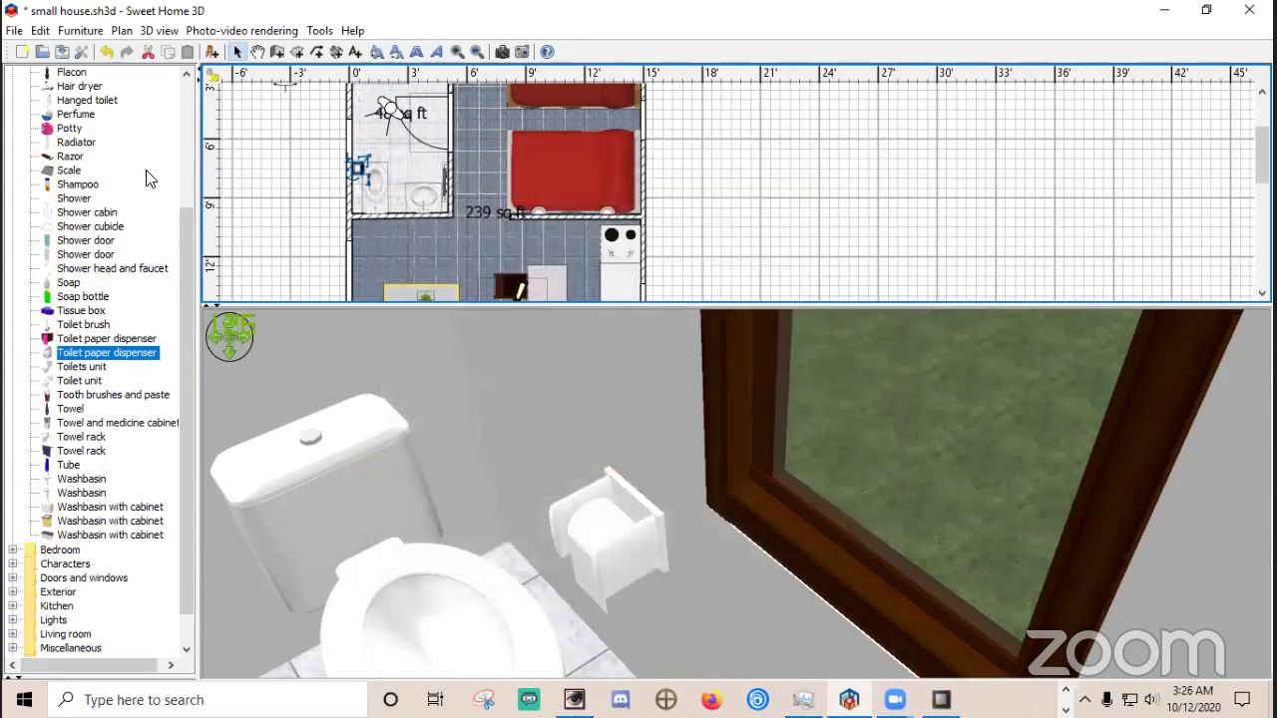
Undo the deletion of the metal dispenser and the white recoloring of the other dispenser.
{"action": "left_click", "coordinate": [40, 31]}
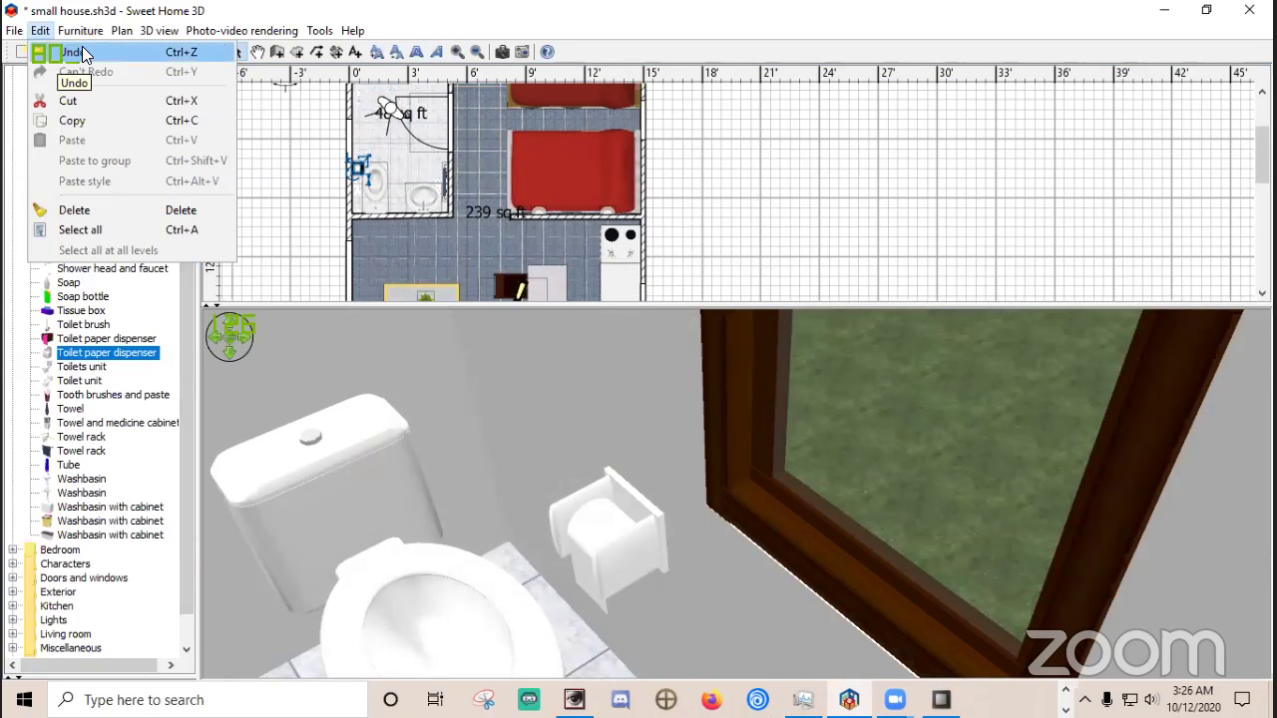
{"action": "left_click", "coordinate": [70, 51]}
{"action": "left_click", "coordinate": [36, 30]}
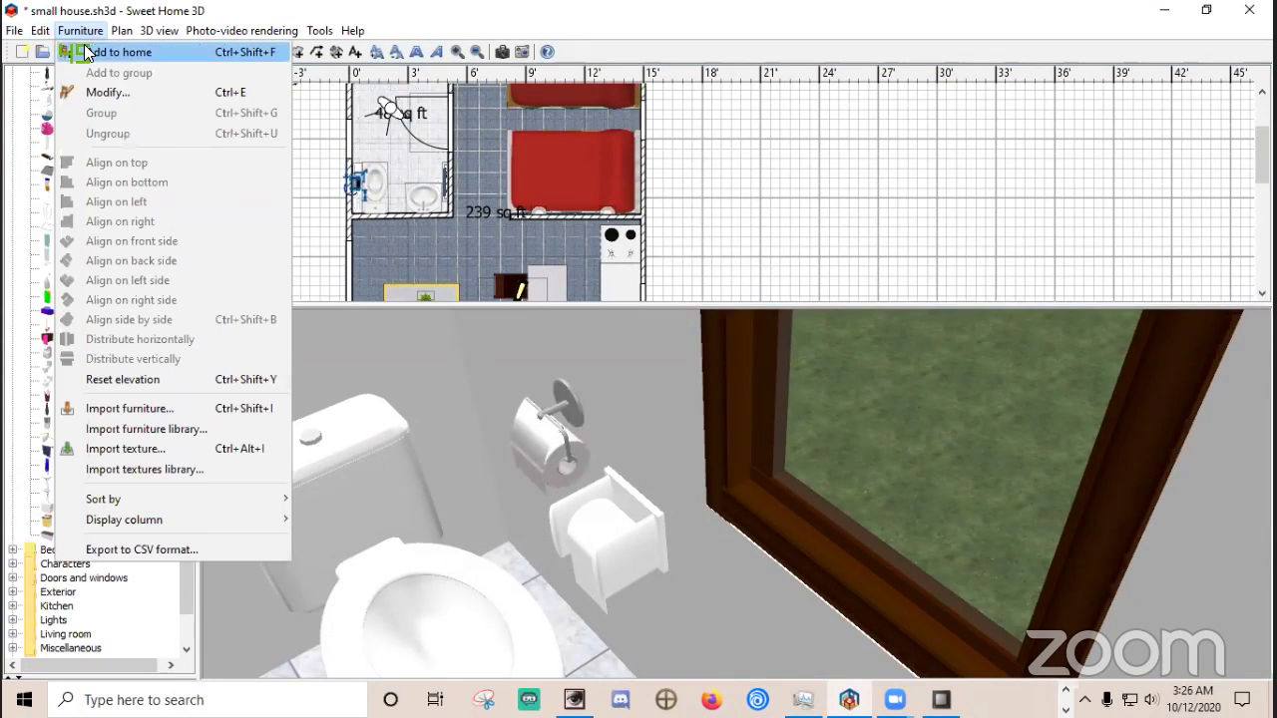
{"action": "left_click", "coordinate": [70, 52]}
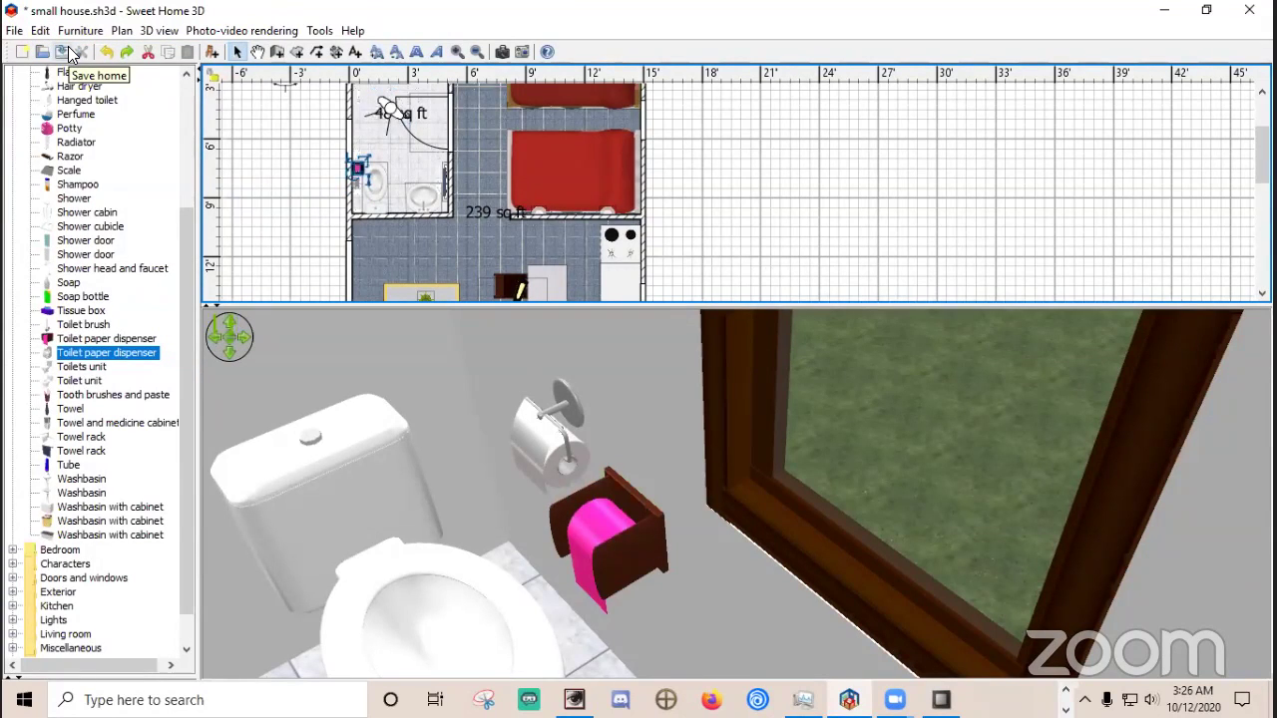
Remove the metal toilet paper dispenser again, leaving the brown and pink one on the window wall.
{"action": "right_click", "coordinate": [356, 182]}
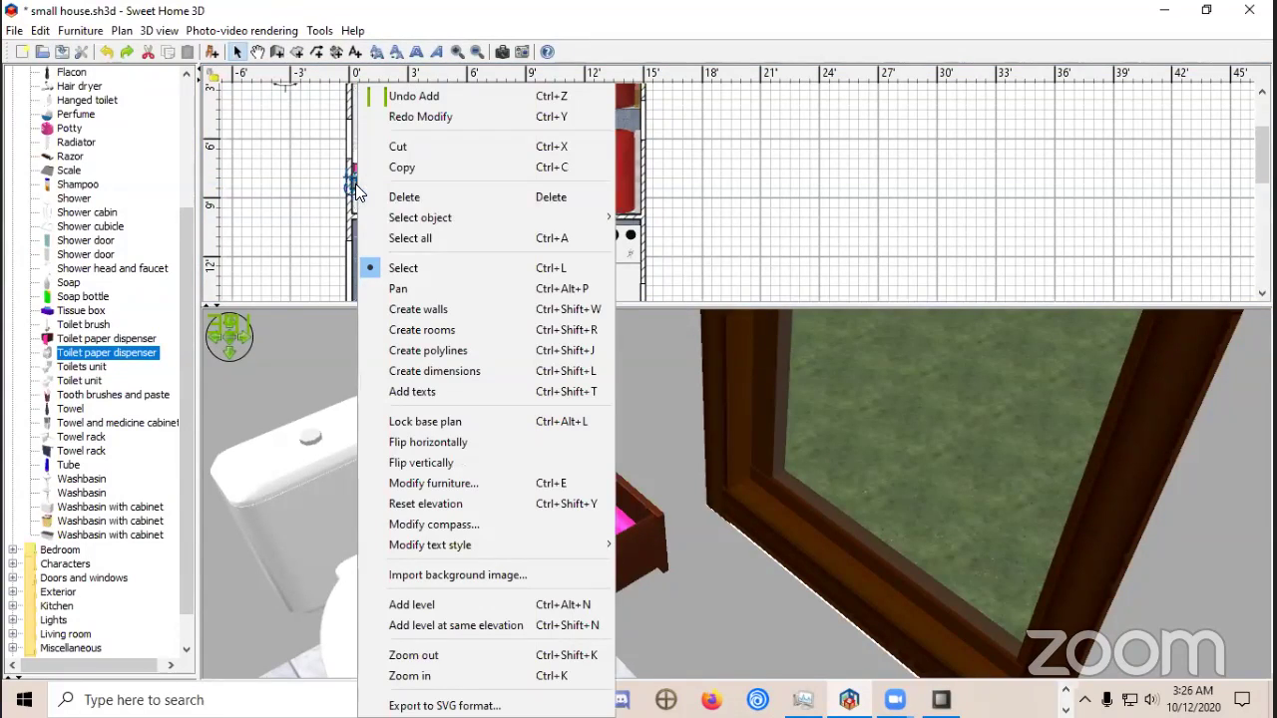
{"action": "left_click", "coordinate": [439, 202]}
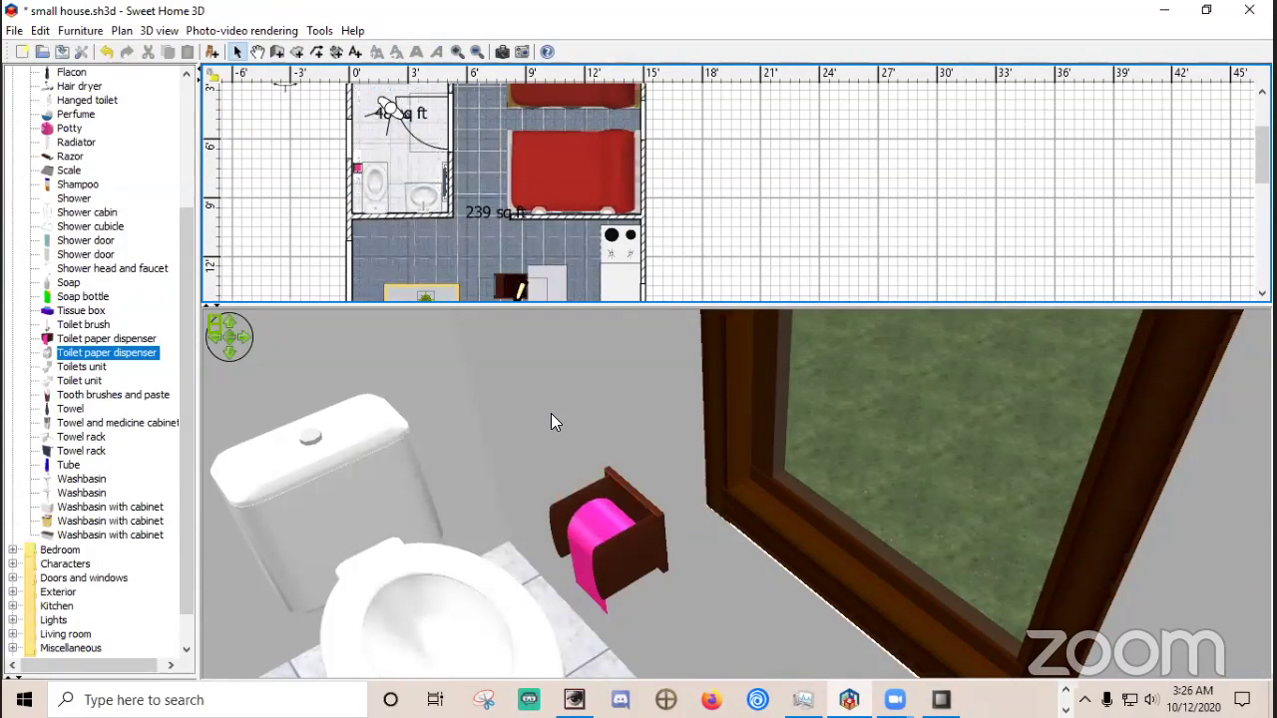
Recolor only the pink paper material of the toilet paper dispenser with the near-white color #FDFDFD.
{"action": "double_click", "coordinate": [357, 166]}
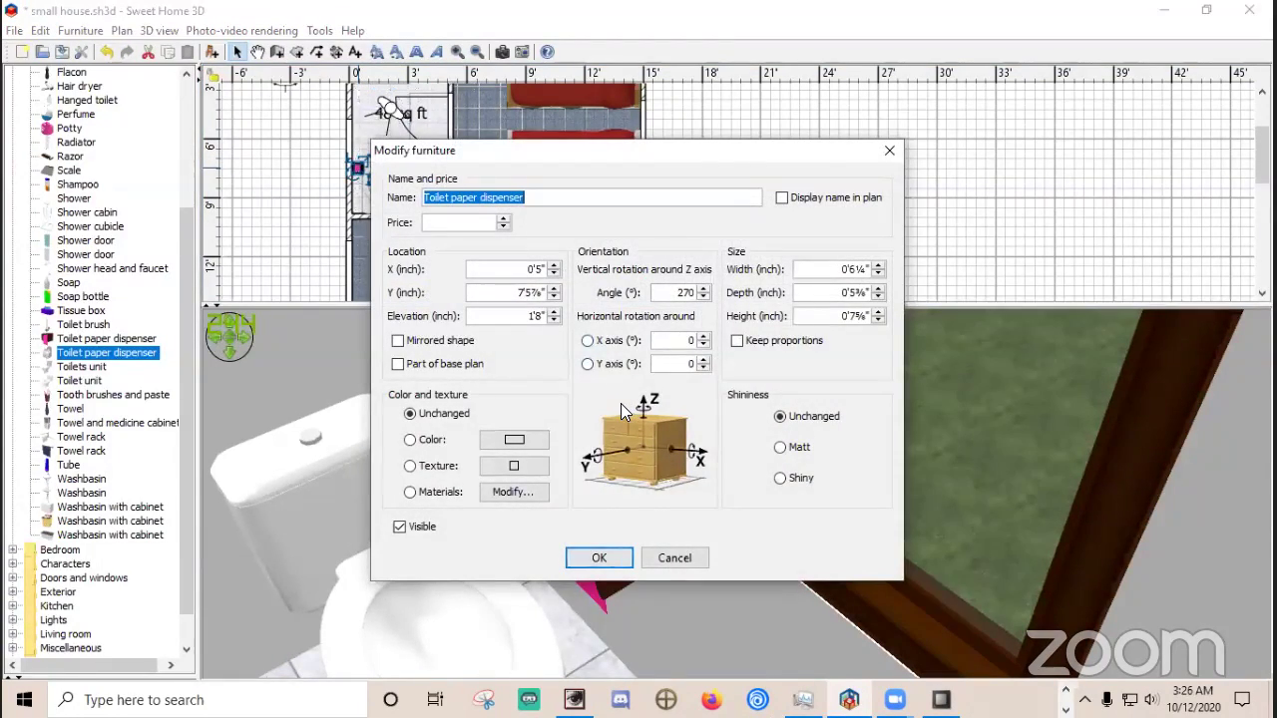
{"action": "left_click", "coordinate": [513, 491]}
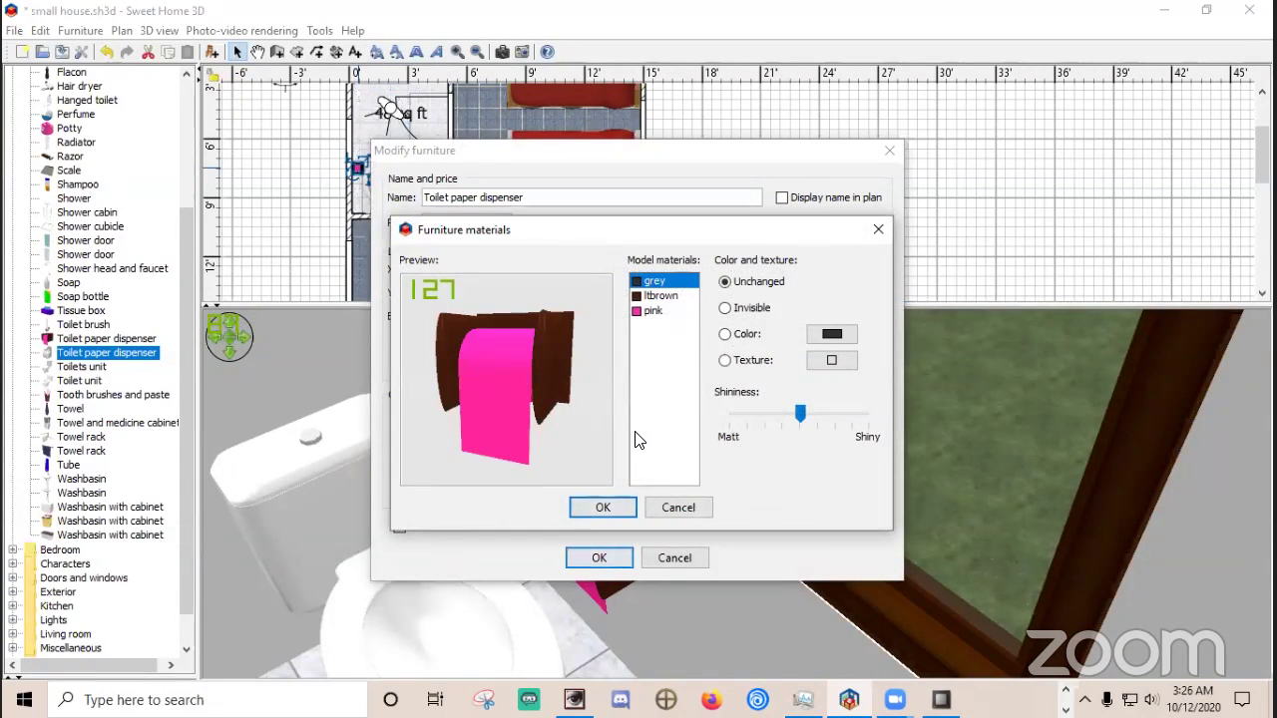
{"action": "left_click", "coordinate": [644, 311]}
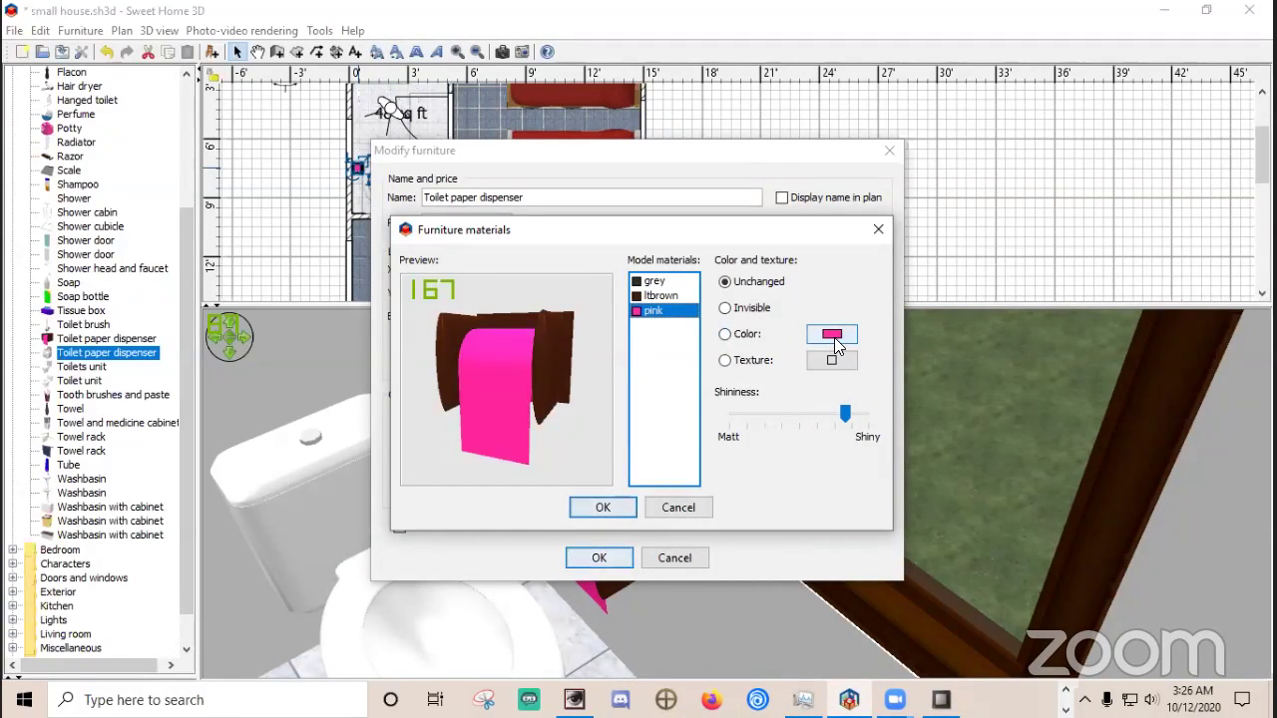
{"action": "left_click", "coordinate": [744, 337]}
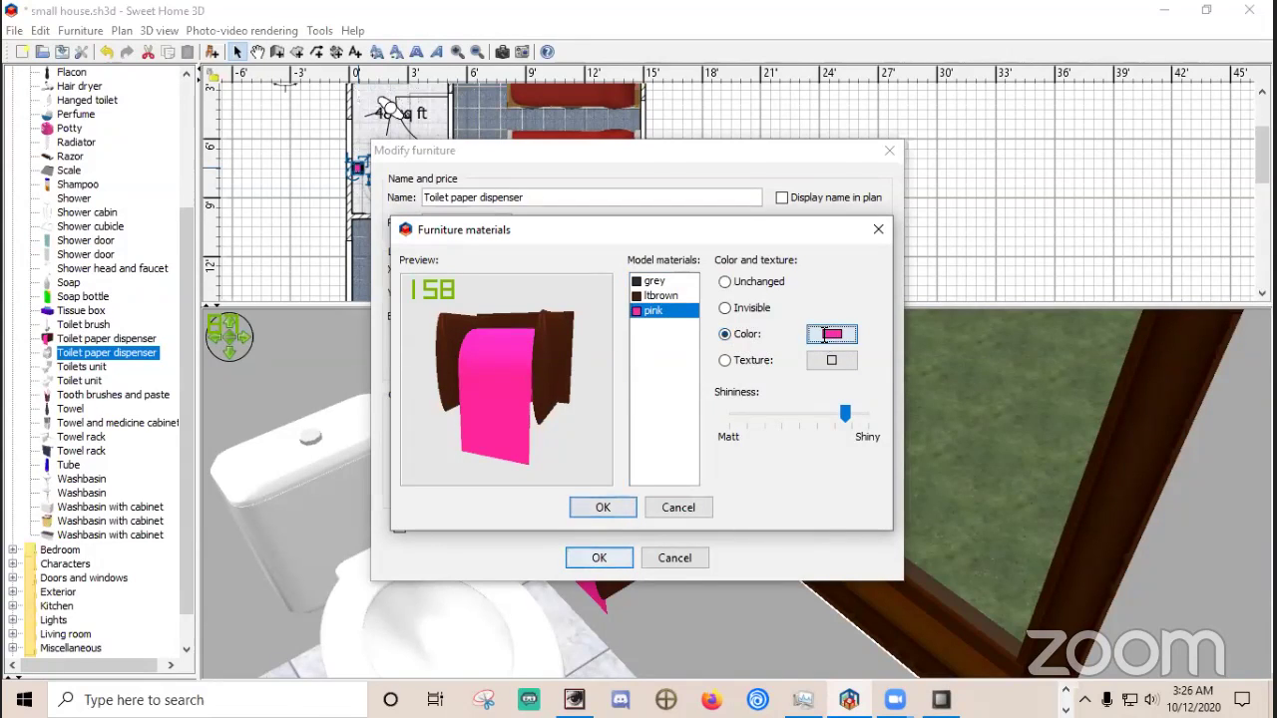
{"action": "left_click", "coordinate": [816, 339]}
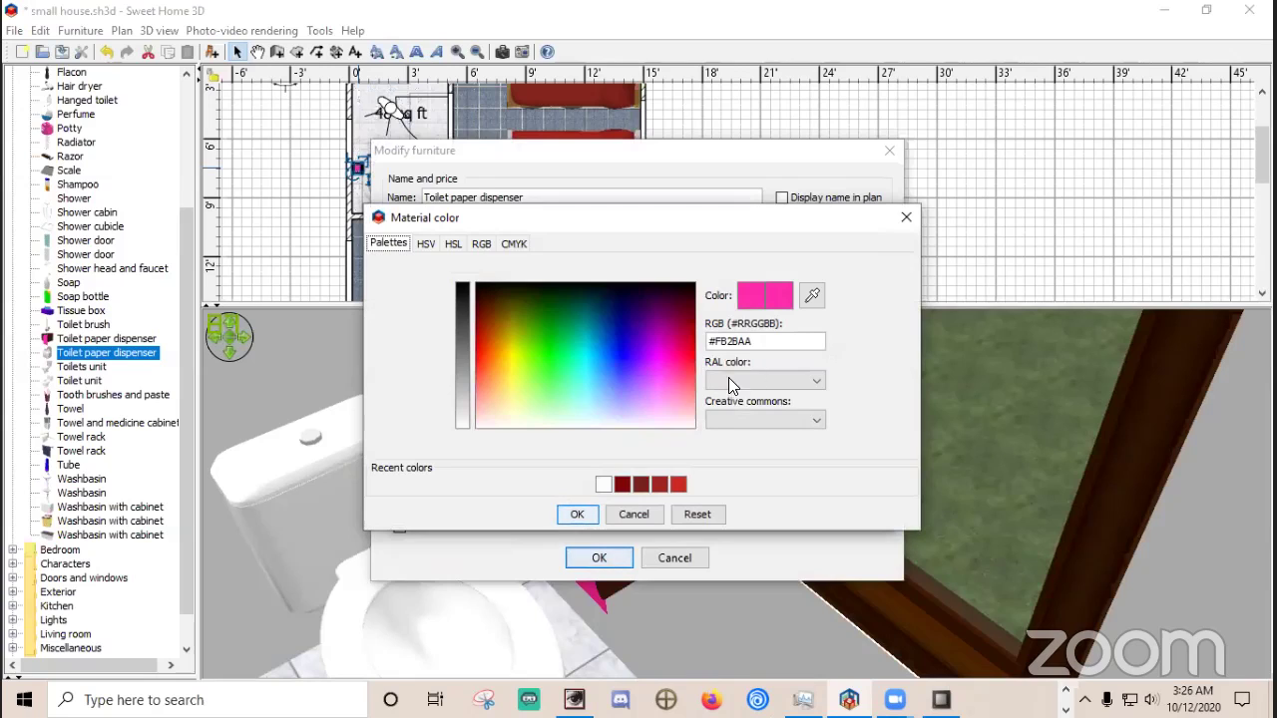
{"action": "left_click", "coordinate": [475, 421]}
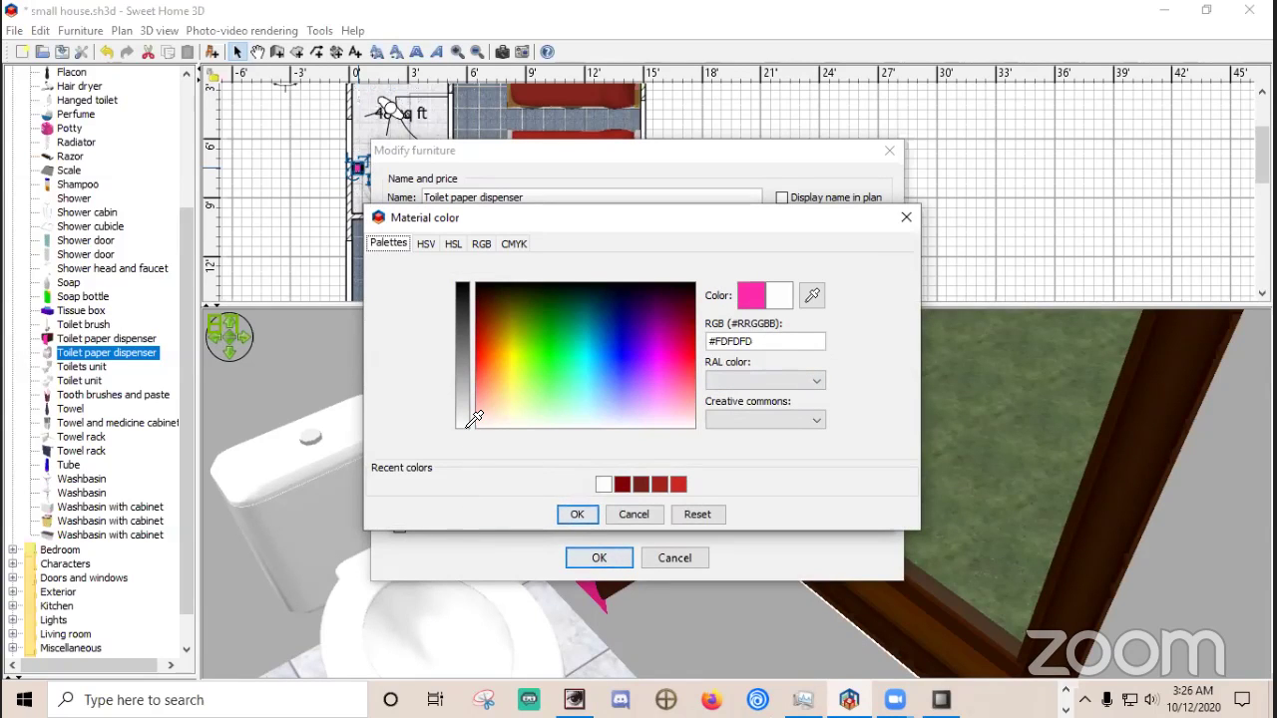
{"action": "left_click", "coordinate": [571, 515]}
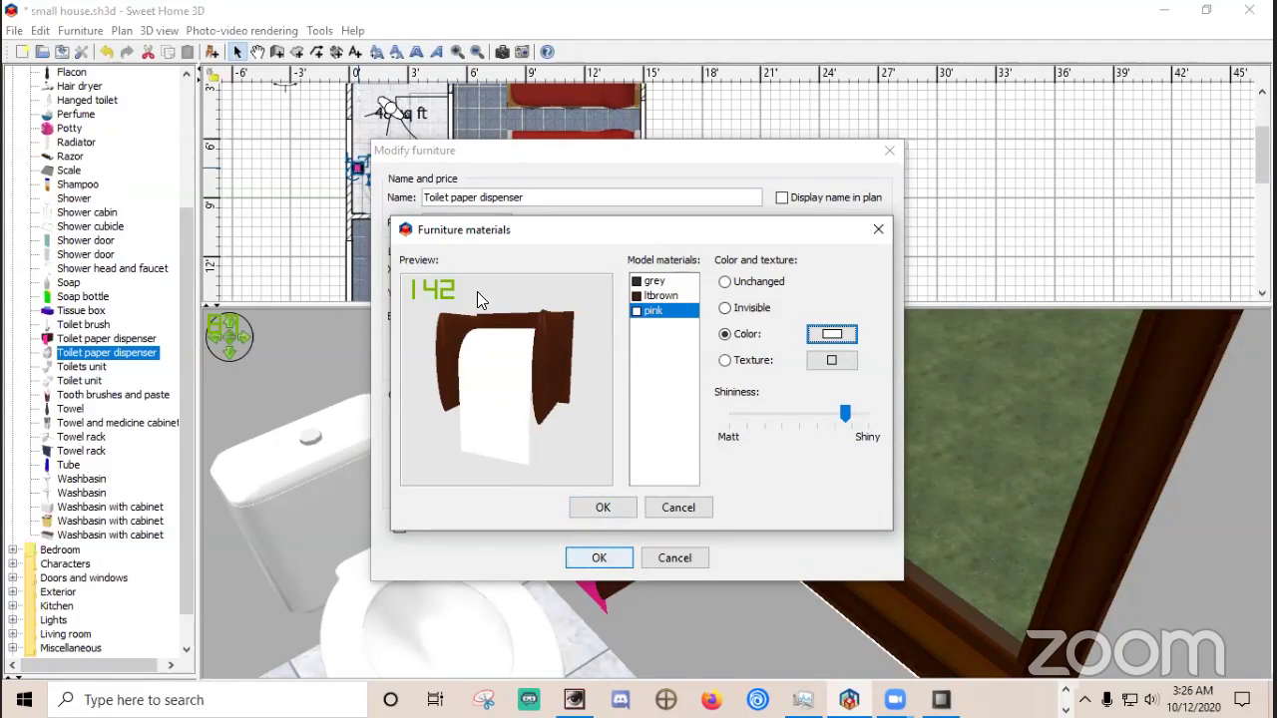
{"action": "left_click", "coordinate": [593, 505]}
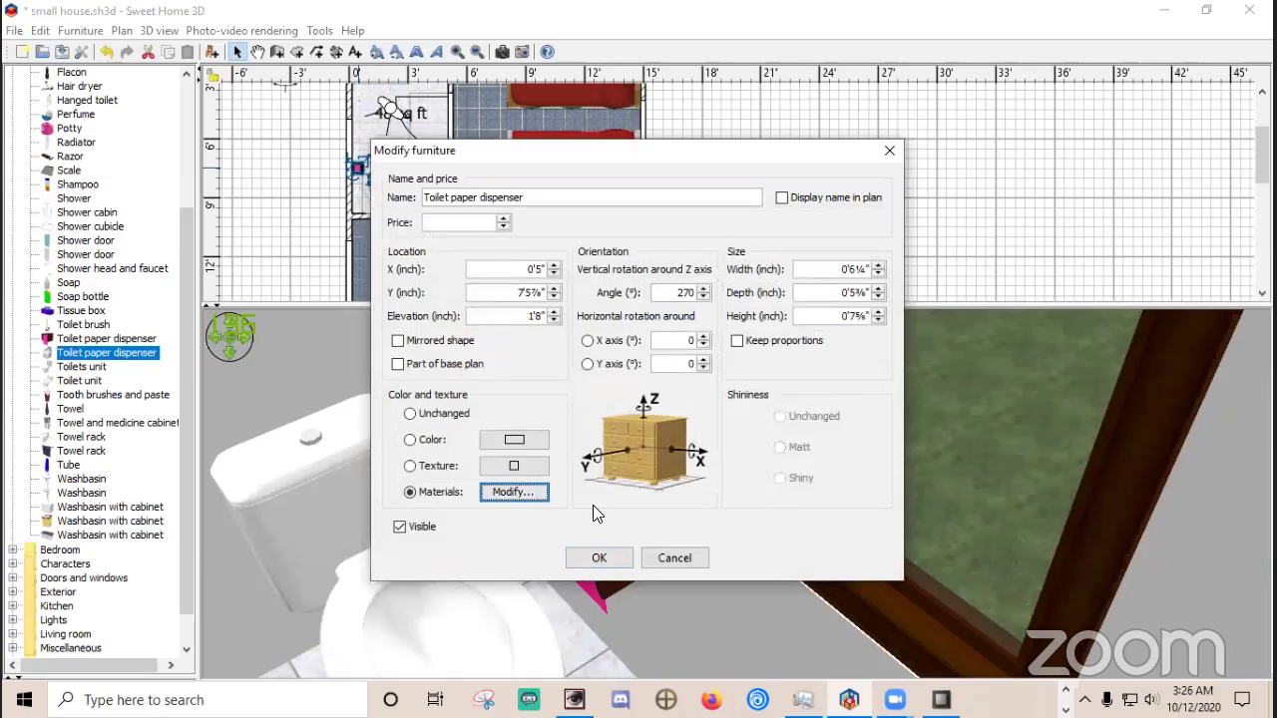
{"action": "left_click", "coordinate": [596, 555]}
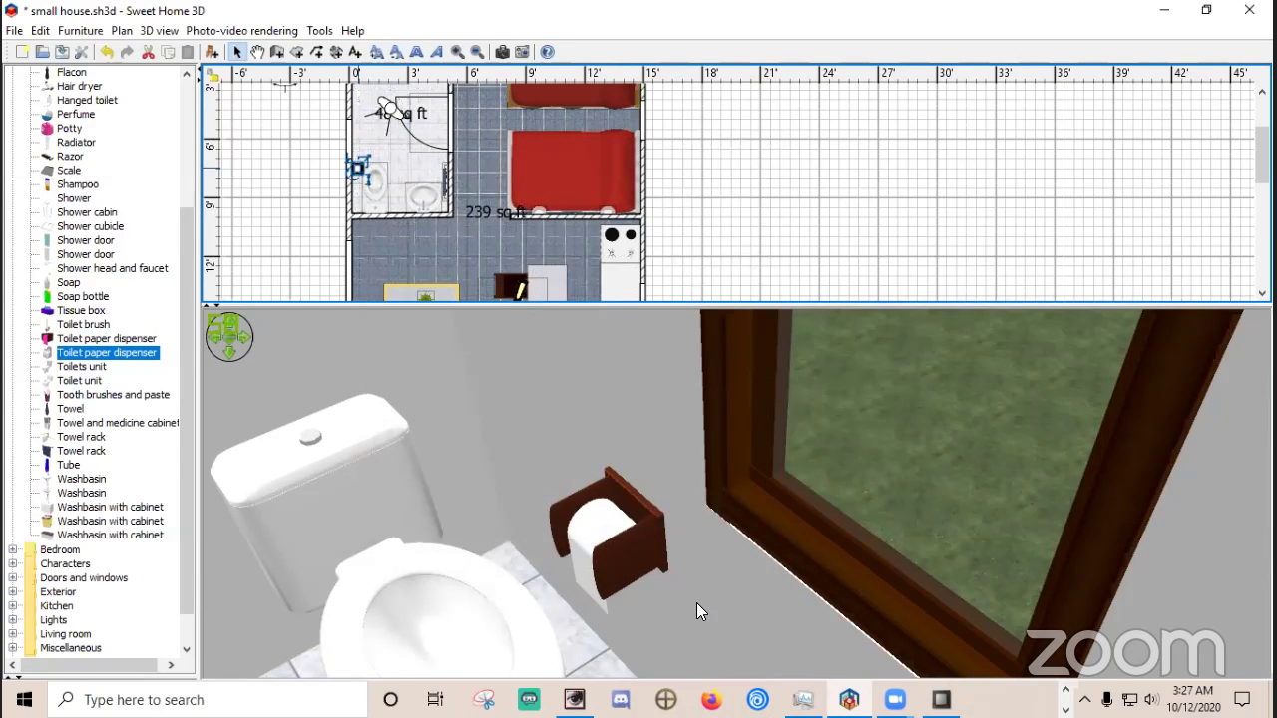
Add the towel rack with the dark blue towel to the bathroom's window wall, between the toilet and the shower.
{"action": "left_click_drag", "start_coordinate": [697, 602], "coordinate": [1117, 546]}
{"action": "key", "text": "Down"}
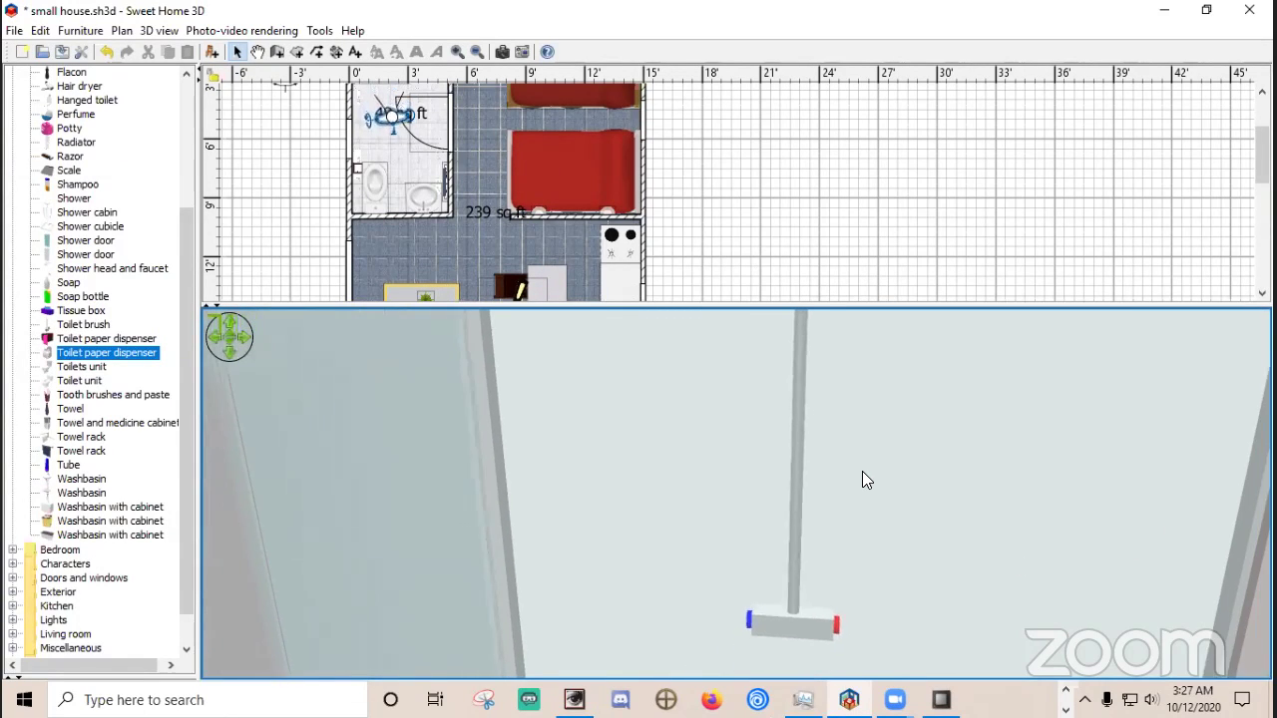
{"action": "key", "text": "Down"}
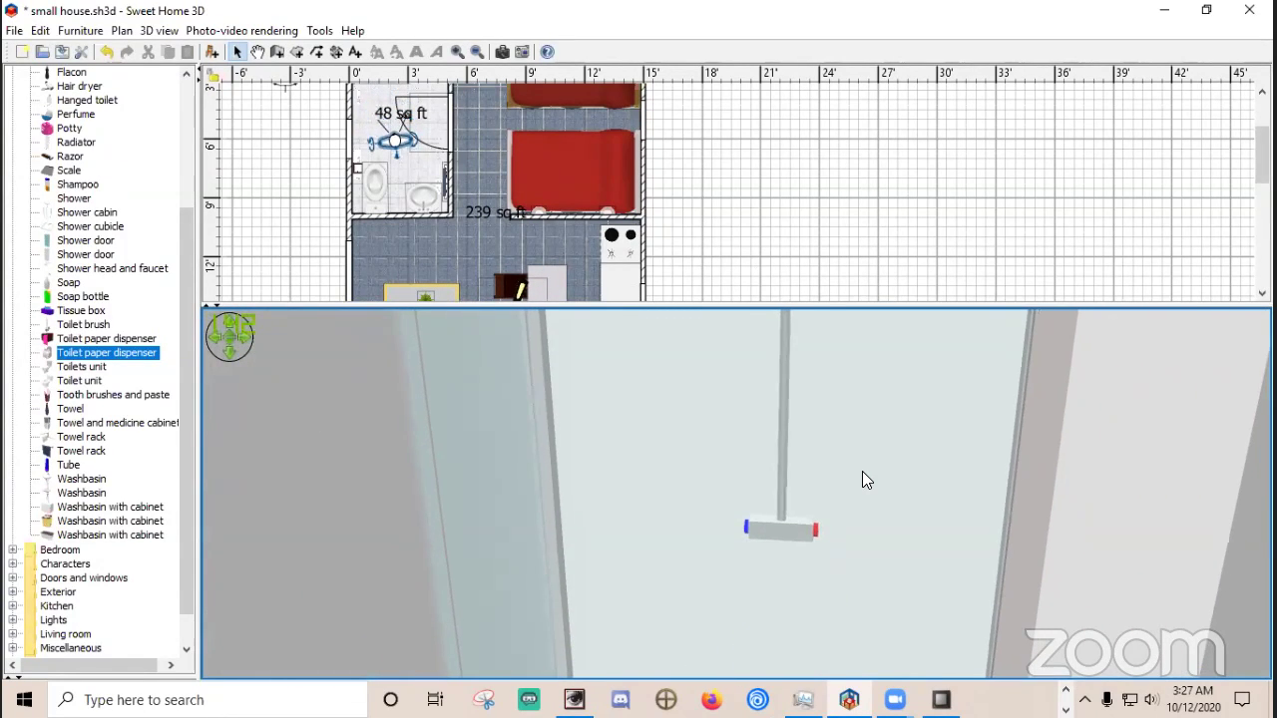
{"action": "key", "text": "Down"}
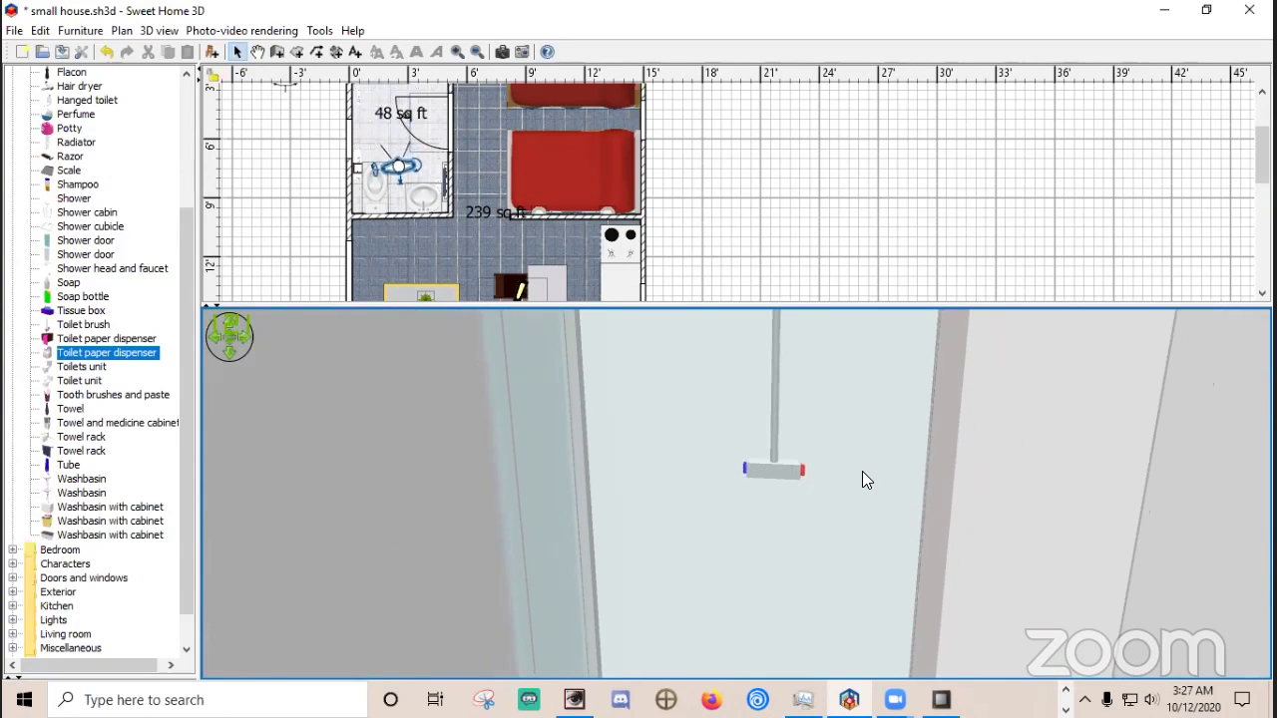
{"action": "key", "text": "Left"}
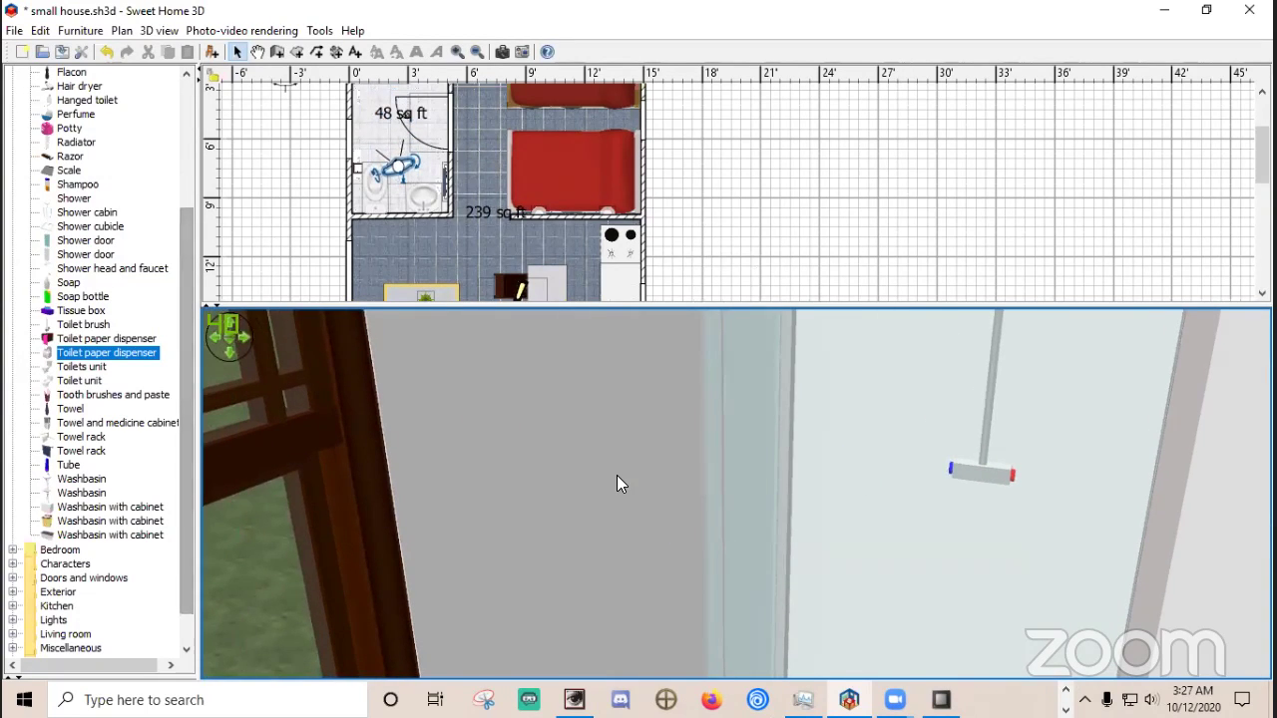
{"action": "mouse_move", "coordinate": [79, 499]}
{"action": "mouse_move", "coordinate": [83, 435]}
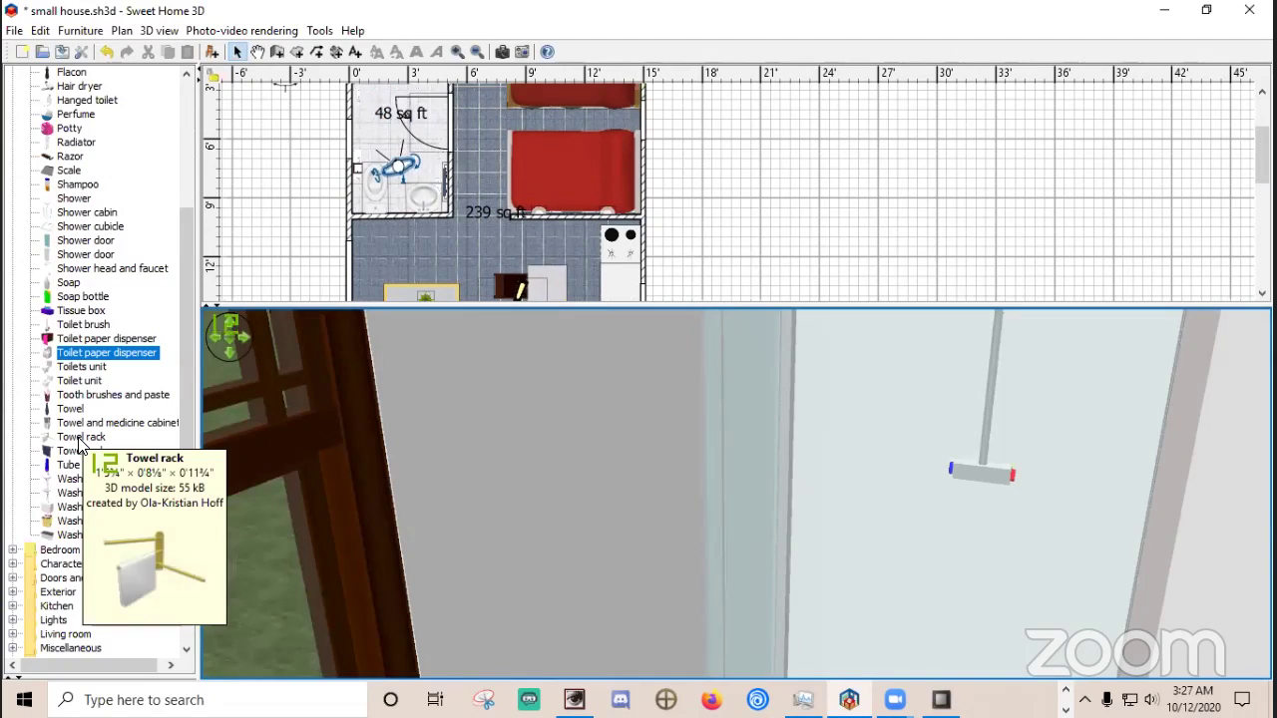
{"action": "left_click", "coordinate": [86, 454]}
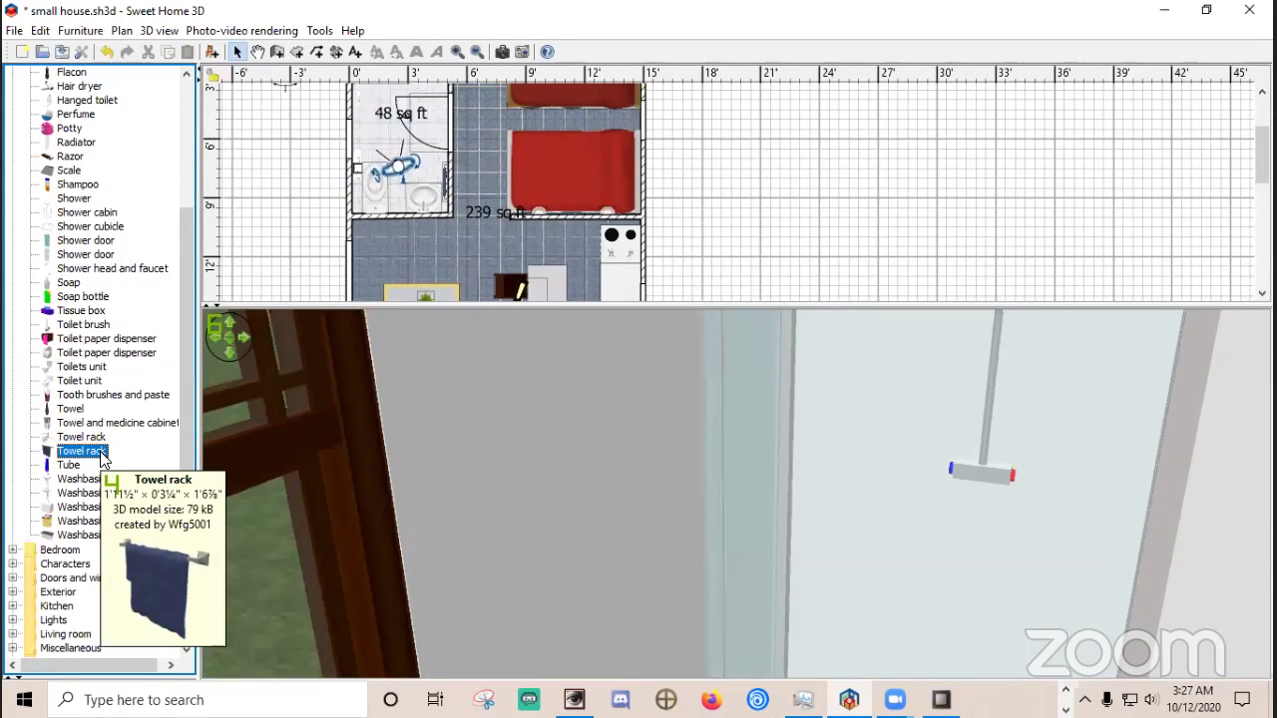
{"action": "left_click_drag", "start_coordinate": [68, 459], "coordinate": [348, 88]}
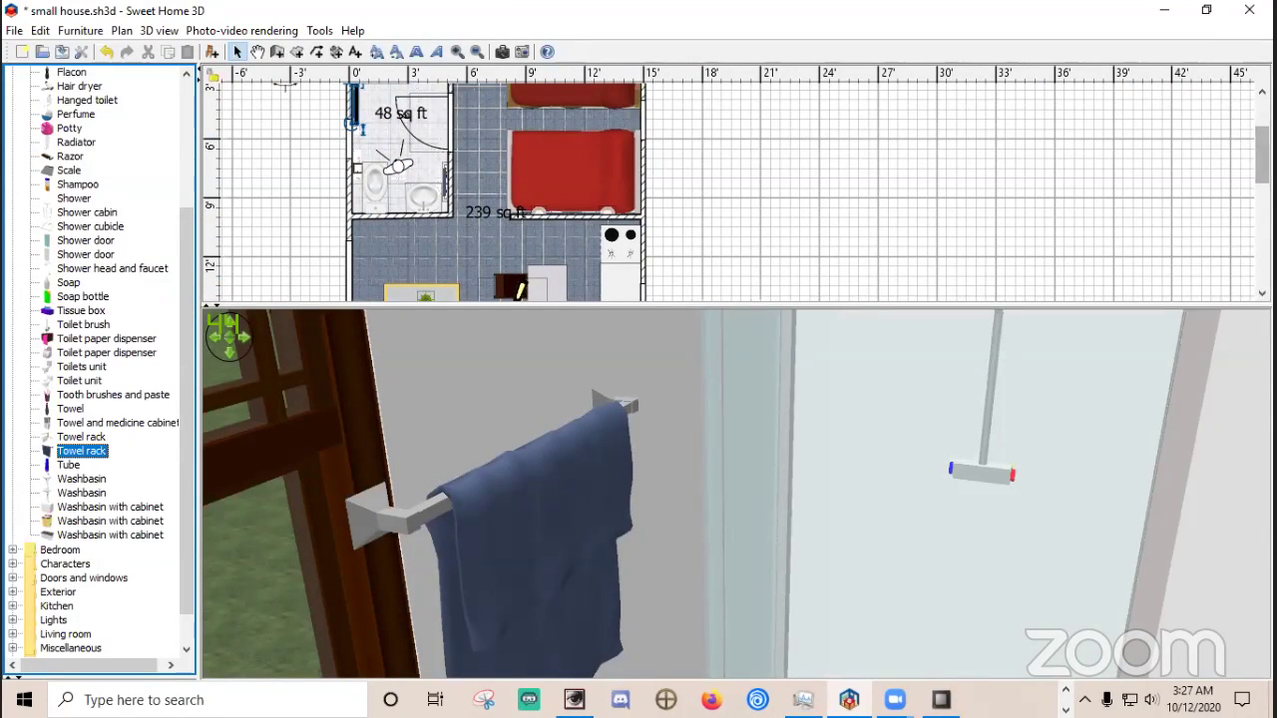
Shift the towel rack along the wall toward the shower so it clears the window frame.
{"action": "scroll", "coordinate": [736, 190], "scroll_direction": "up", "scroll_amount": 2}
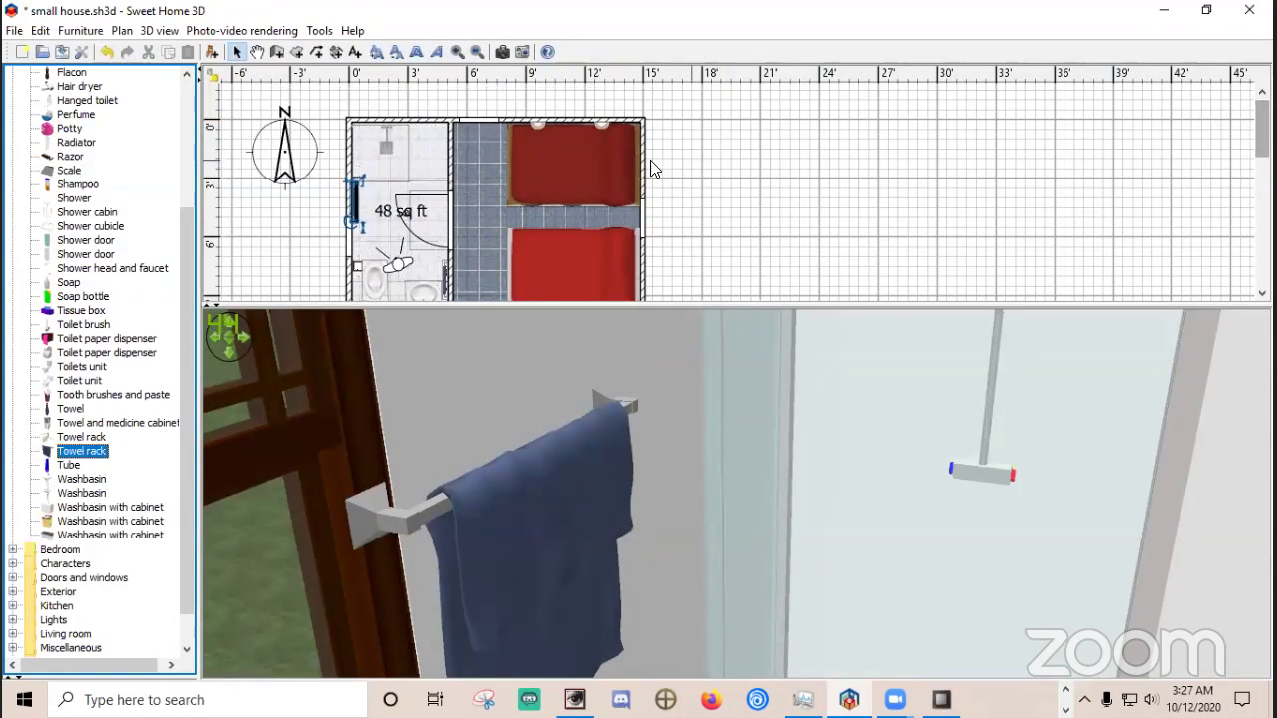
{"action": "left_click", "coordinate": [356, 197]}
{"action": "left_click_drag", "start_coordinate": [356, 196], "coordinate": [354, 183]}
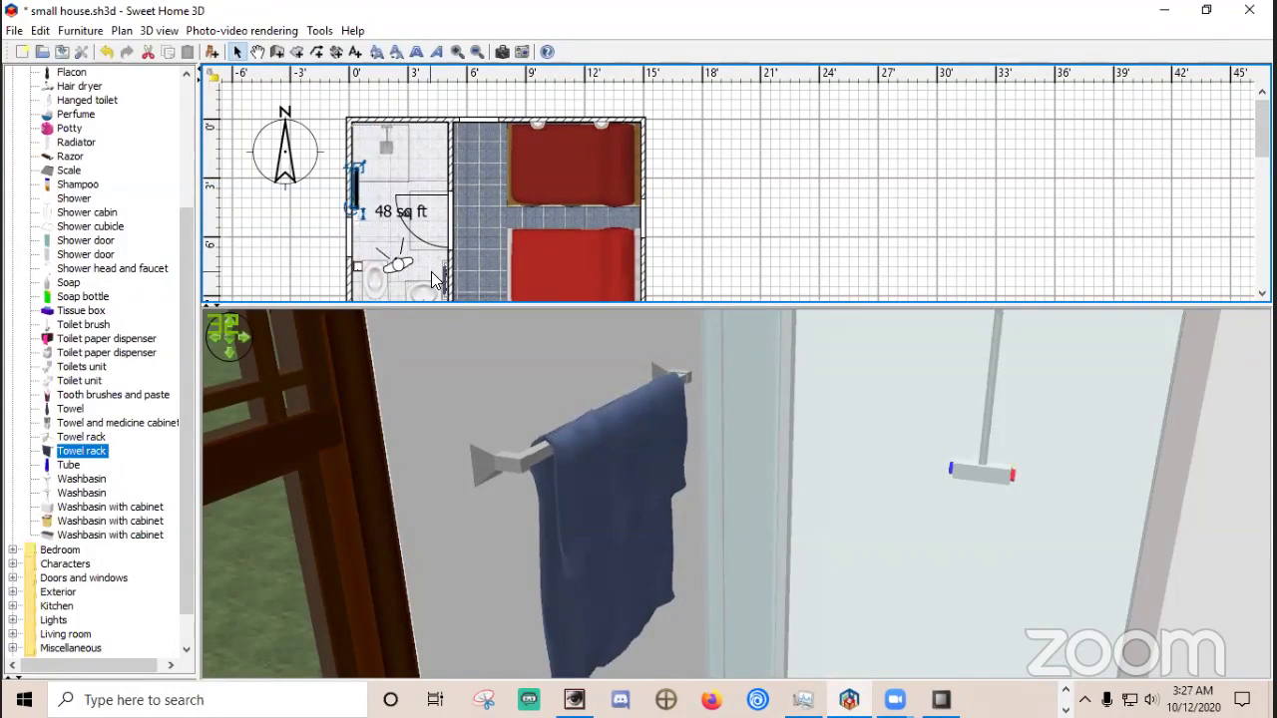
Enlarge the 3D view over the plan and frame the towel rack between the window and the shower.
{"action": "left_click_drag", "start_coordinate": [466, 304], "coordinate": [485, 92]}
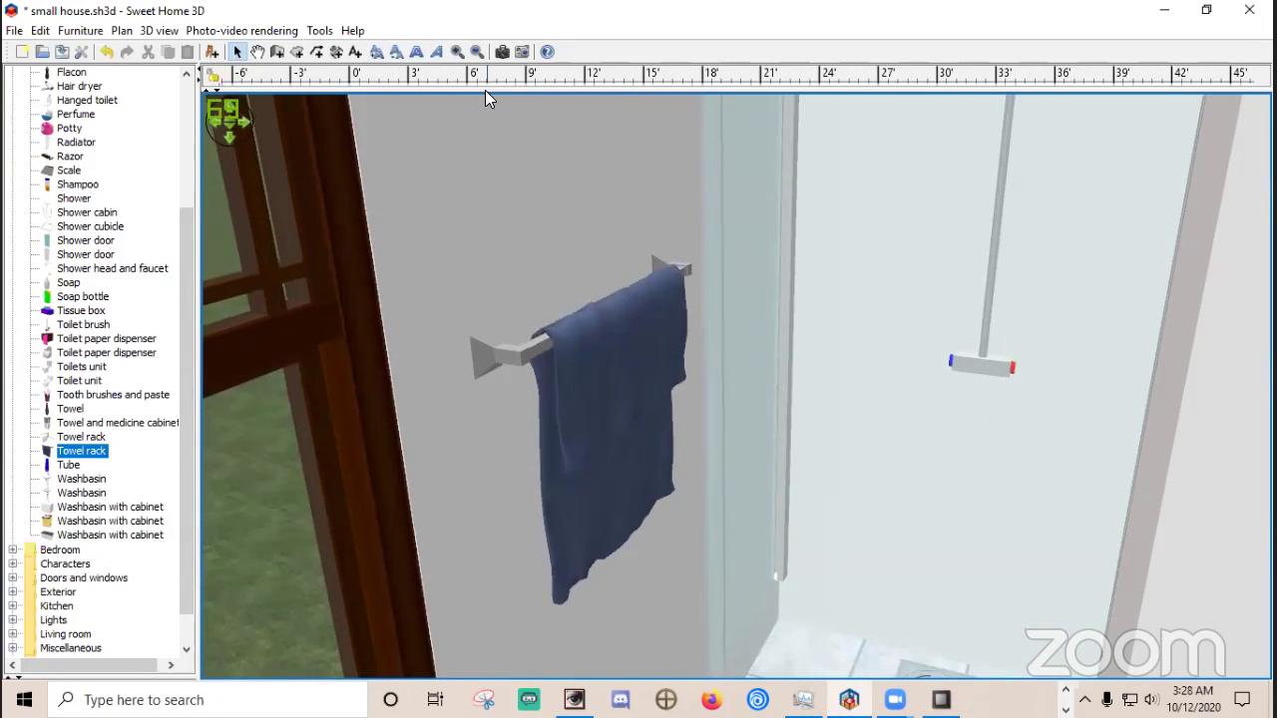
{"action": "key", "text": "Right"}
{"action": "key", "text": "Right"}
{"action": "key", "text": "Right"}
{"action": "key", "text": "Right"}
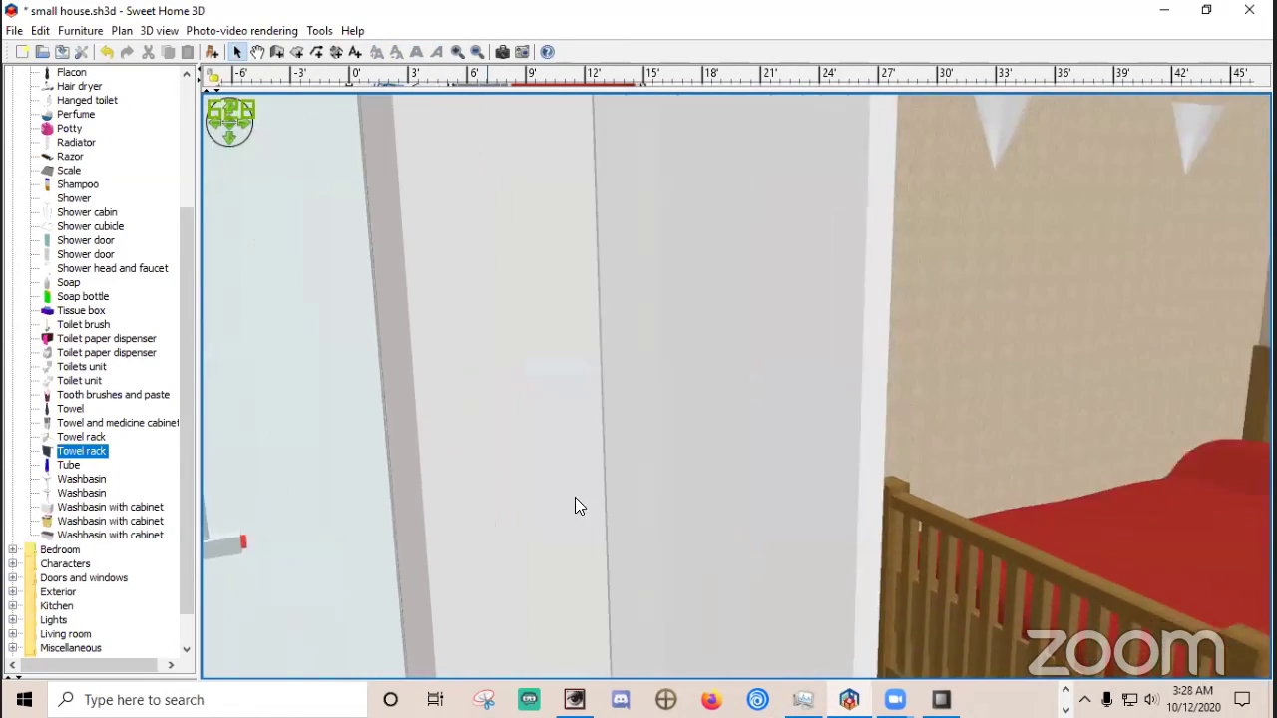
{"action": "left_click_drag", "start_coordinate": [575, 497], "coordinate": [389, 461]}
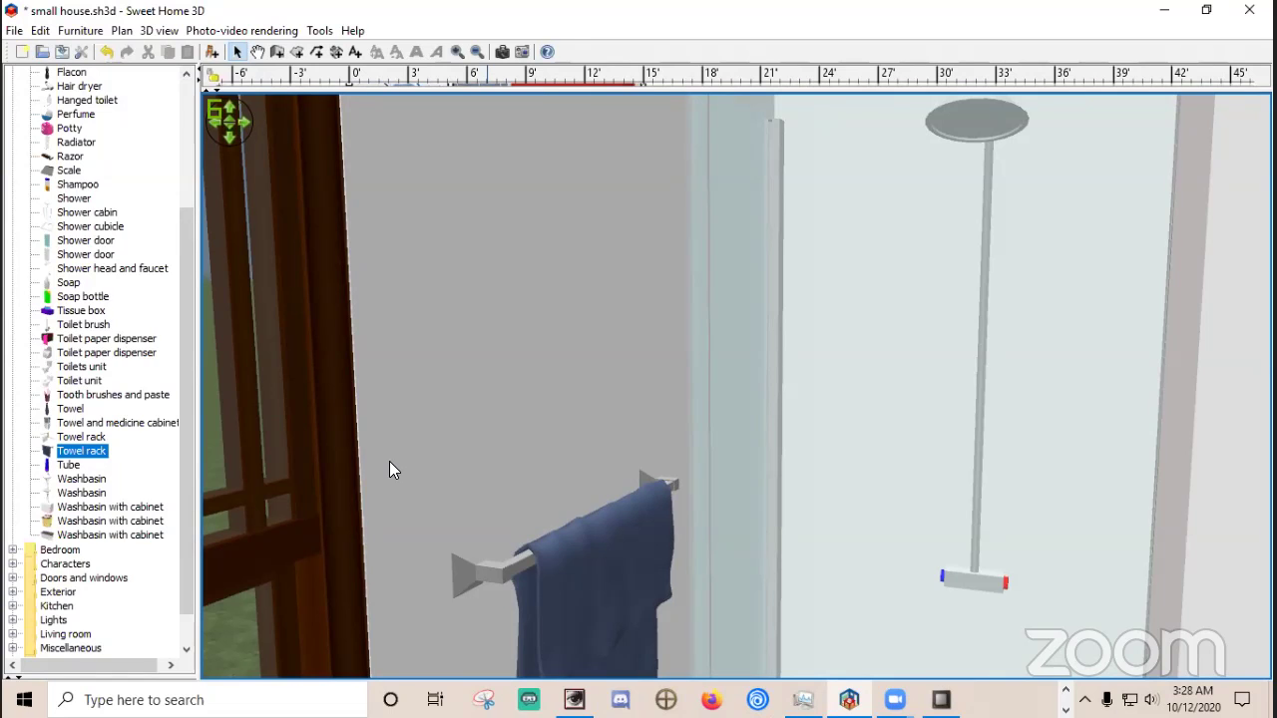
{"action": "left_click_drag", "start_coordinate": [413, 451], "coordinate": [377, 479]}
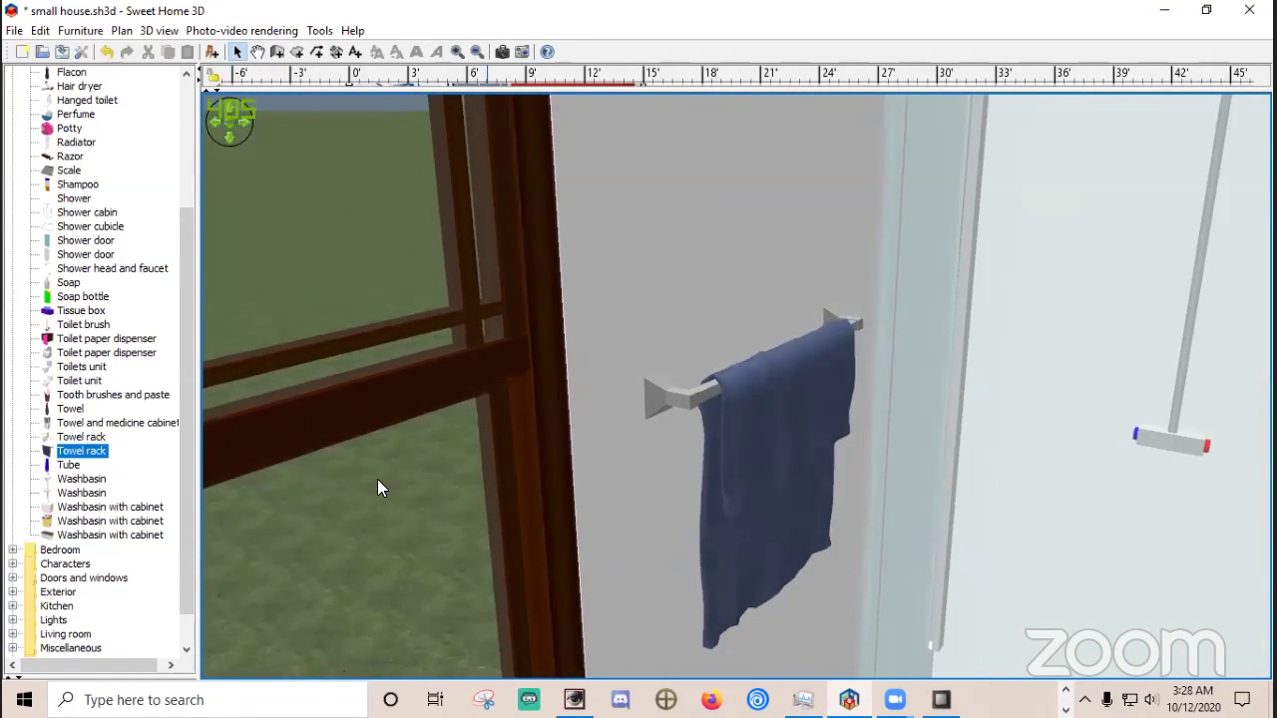
Render a photo of the towel rack view with the time set to 7:00 PM, and expand the Lights furniture category.
{"action": "left_click", "coordinate": [504, 52]}
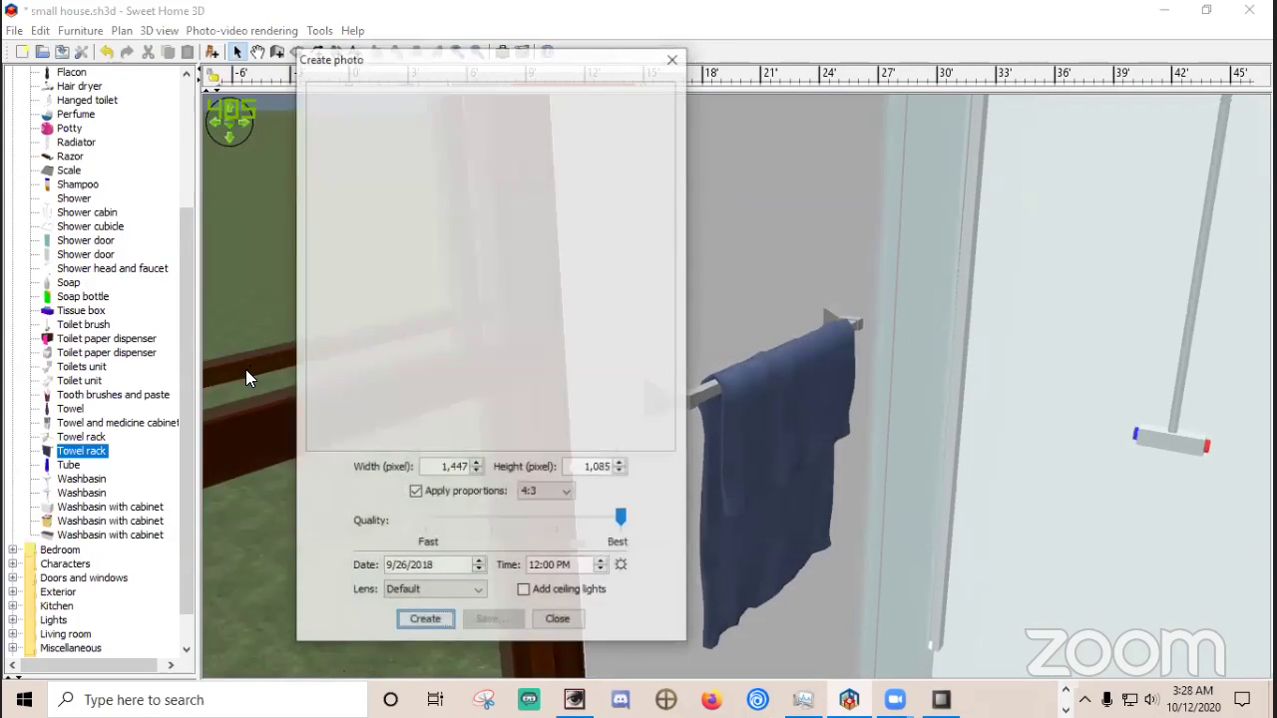
{"action": "left_click", "coordinate": [602, 563]}
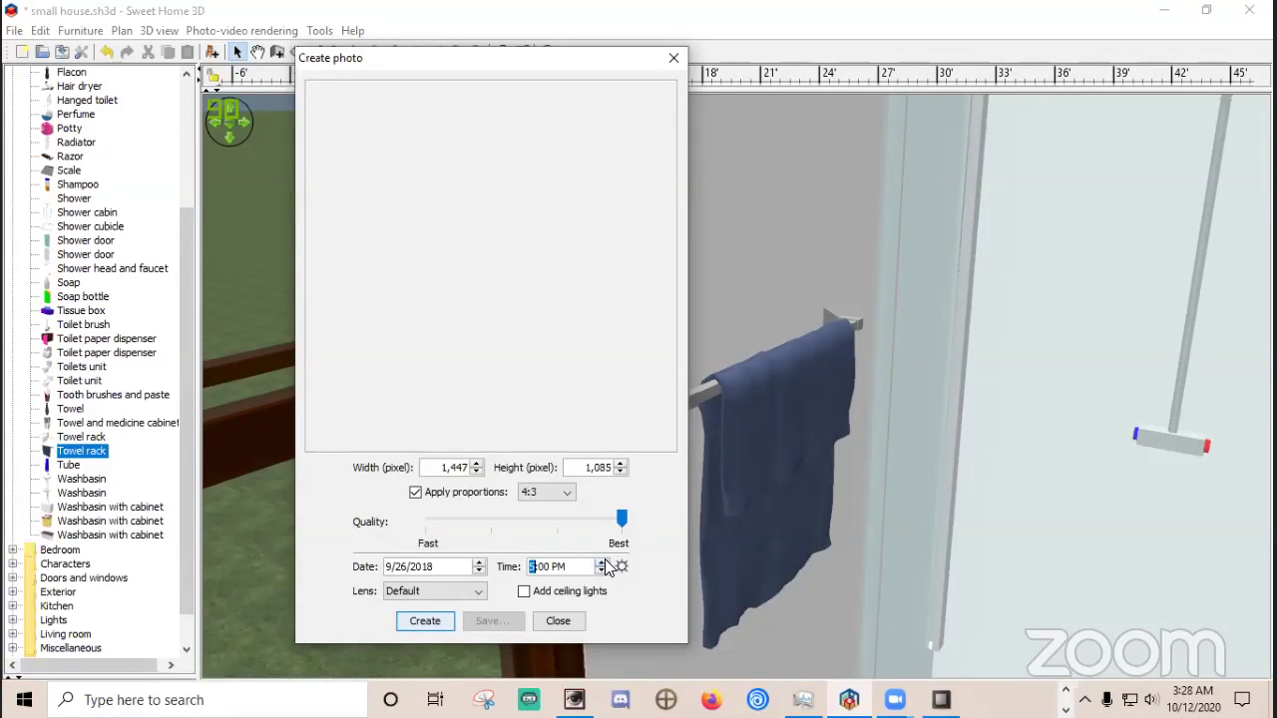
{"action": "left_click", "coordinate": [602, 562]}
{"action": "left_click", "coordinate": [424, 624]}
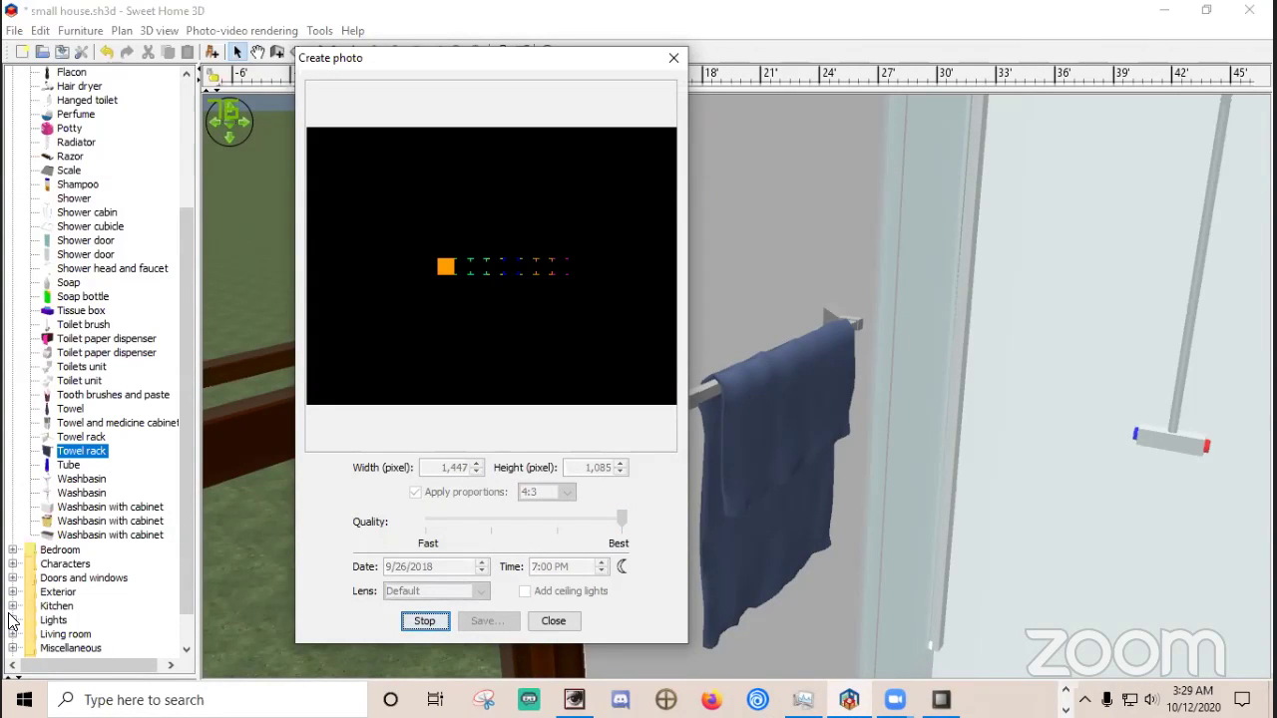
{"action": "left_click", "coordinate": [12, 620]}
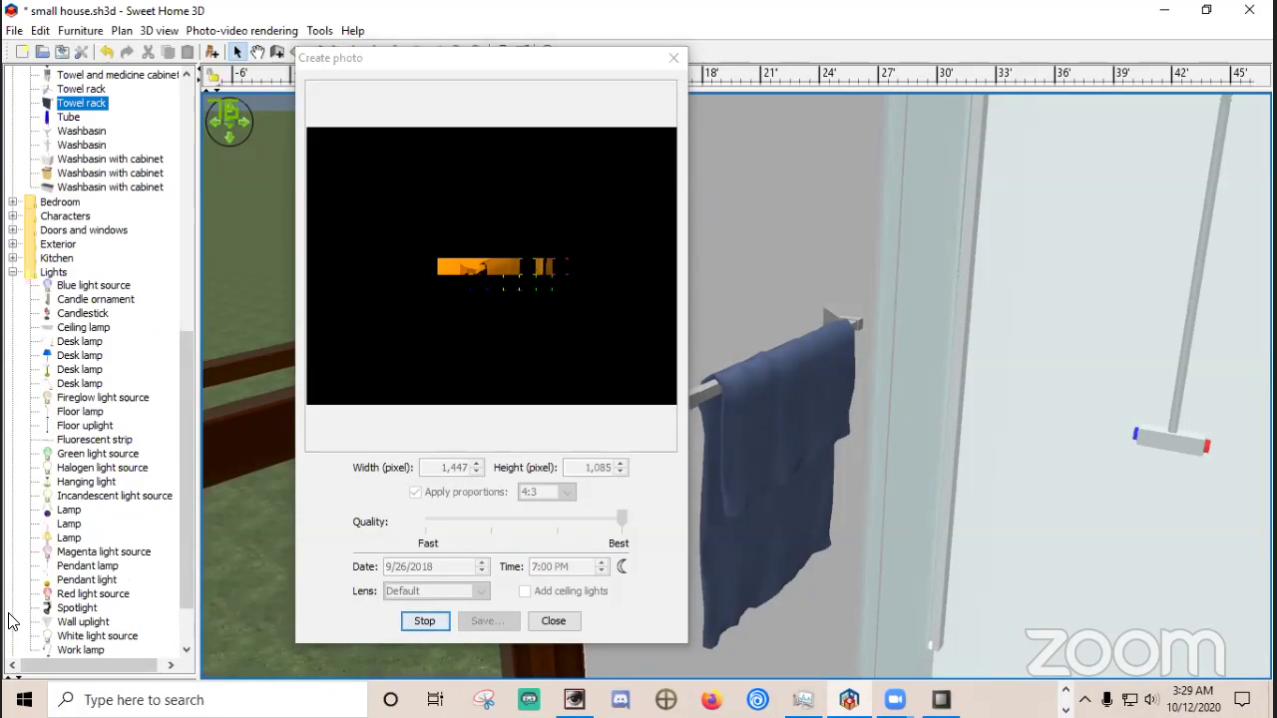
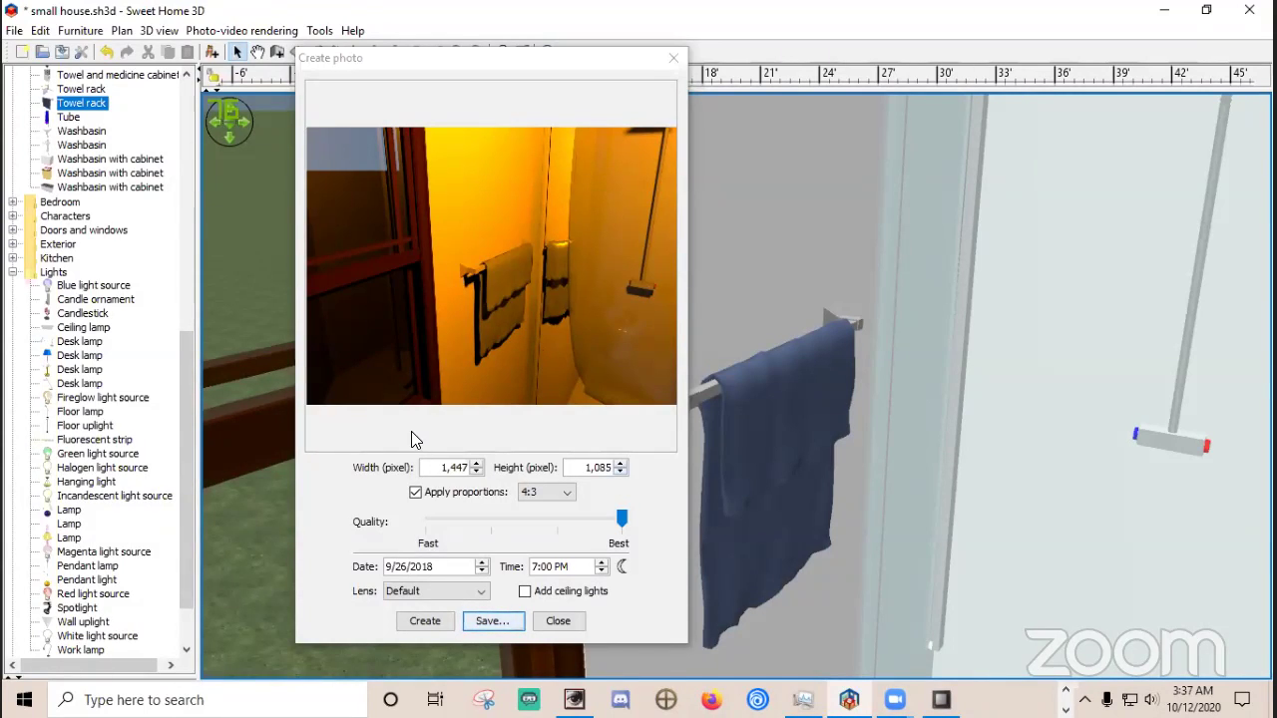
Save the rendered photo as the PNG file "small house yellow bath2.png" and close the photo dialog.
{"action": "left_click", "coordinate": [490, 621]}
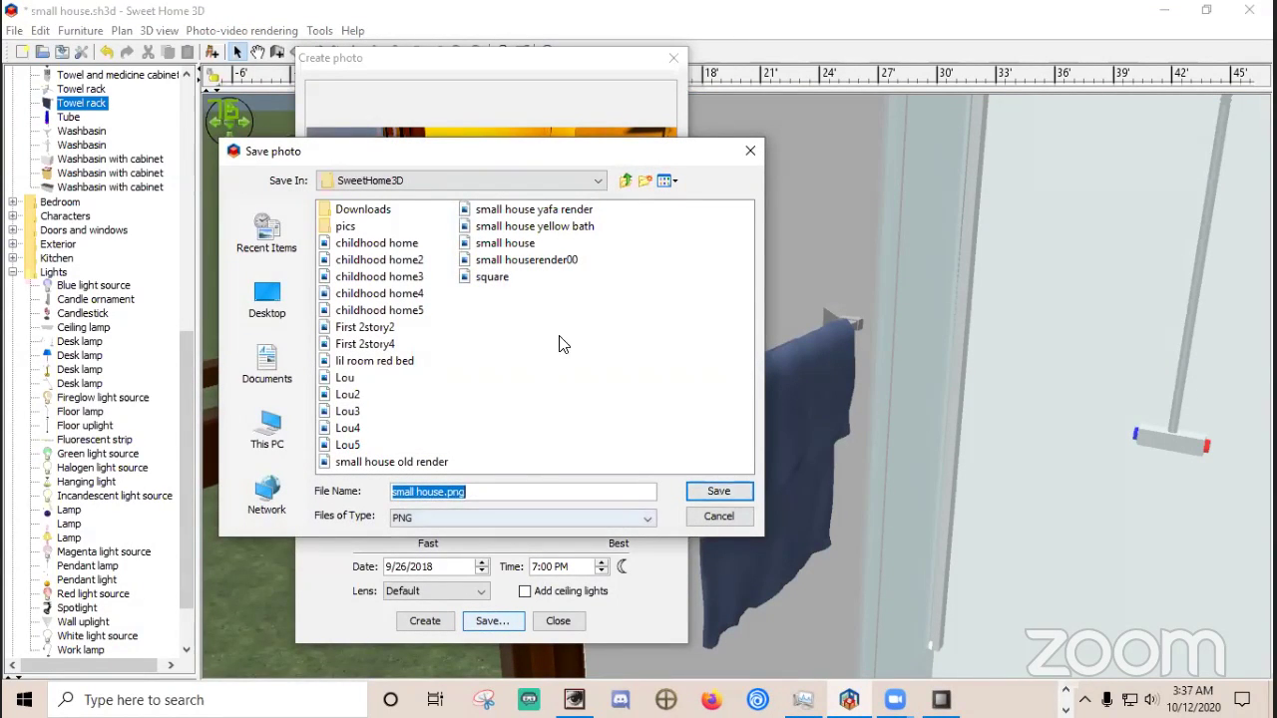
{"action": "left_click", "coordinate": [564, 227]}
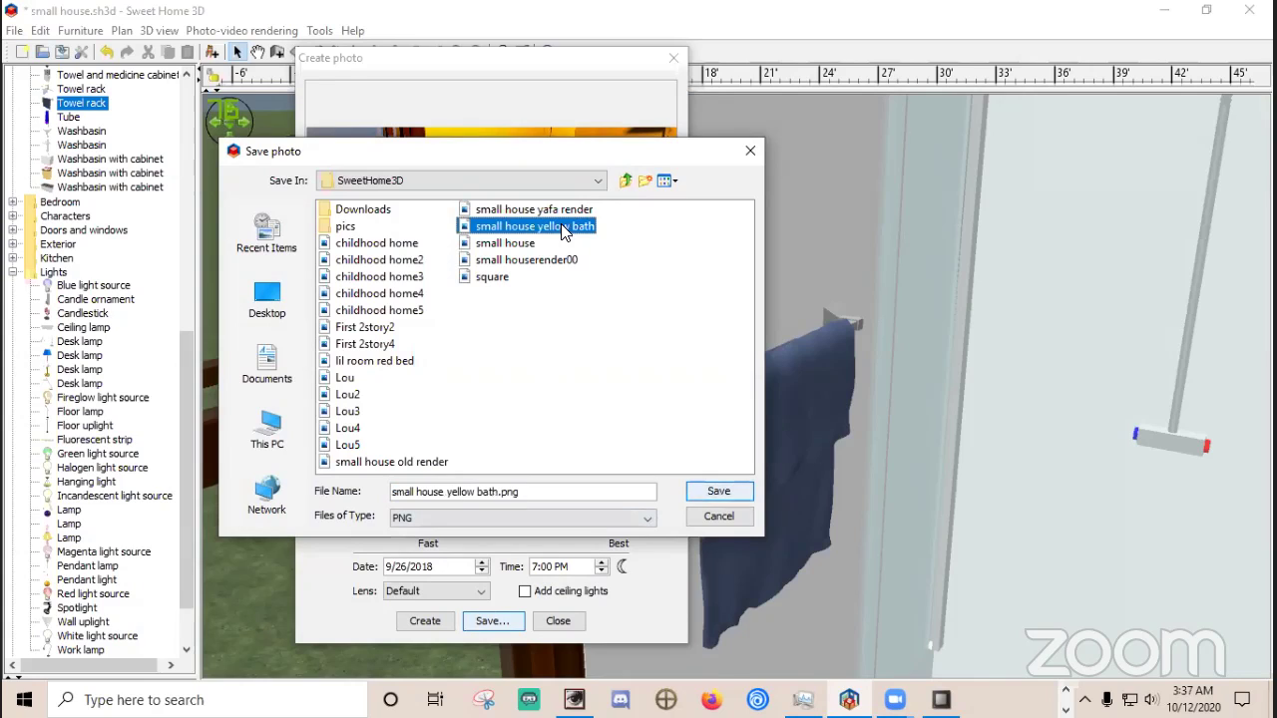
{"action": "left_click", "coordinate": [500, 492]}
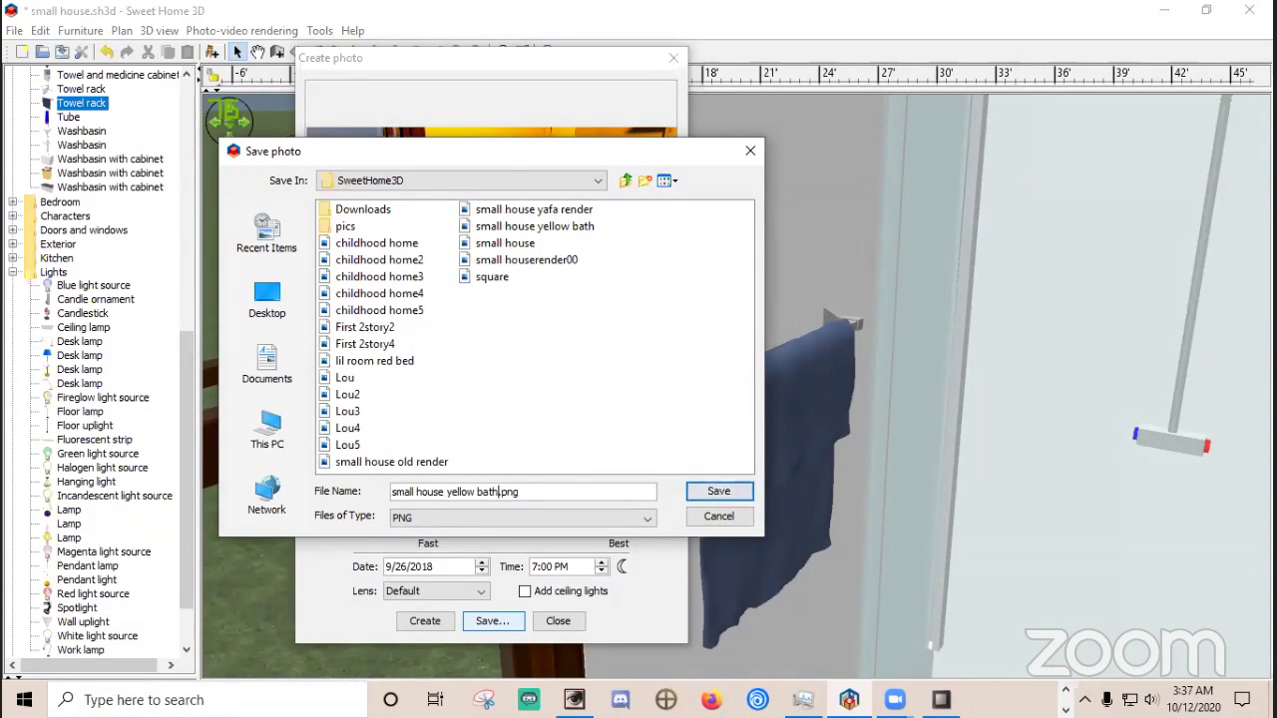
{"action": "type", "text": "2"}
{"action": "left_click", "coordinate": [611, 525]}
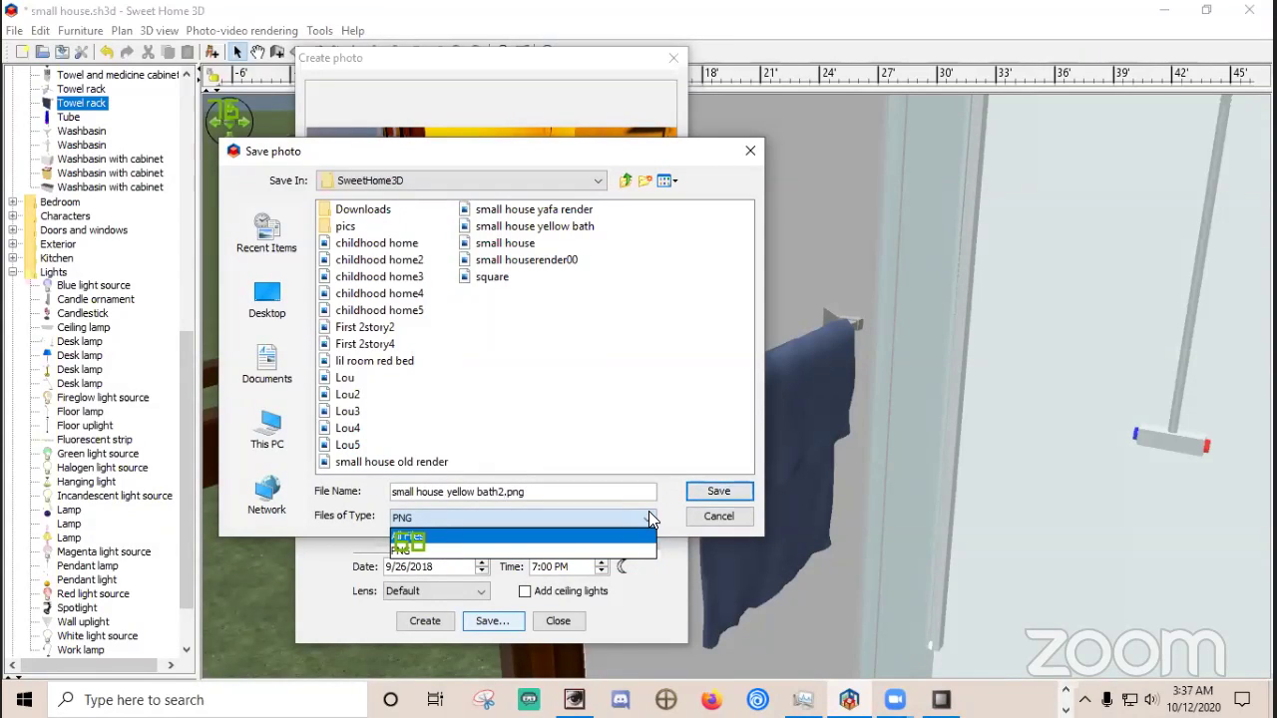
{"action": "left_click", "coordinate": [705, 495]}
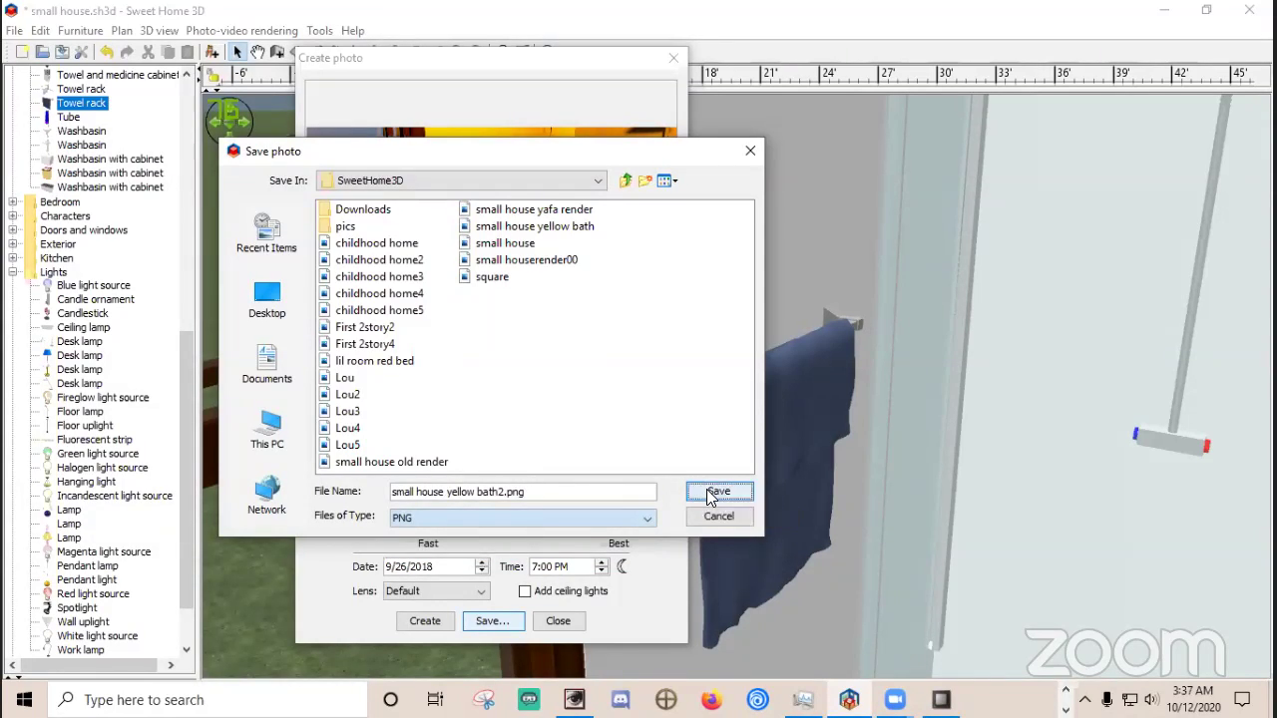
{"action": "left_click", "coordinate": [706, 496]}
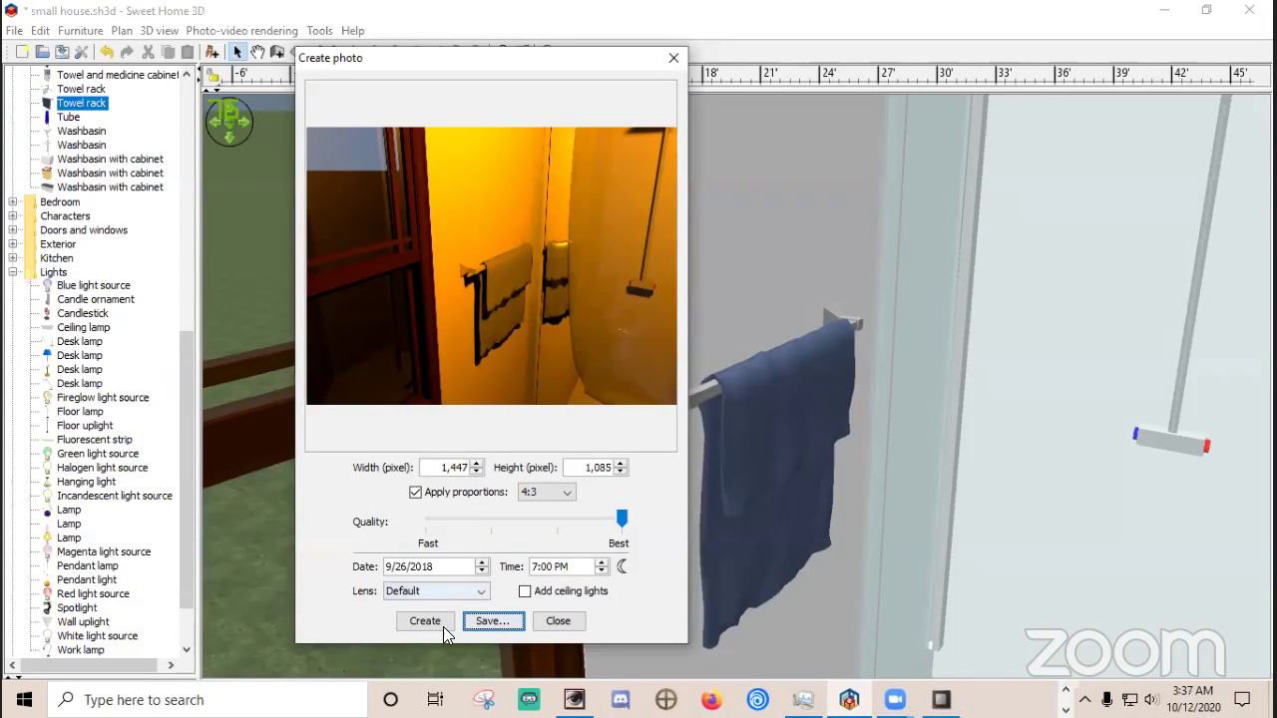
{"action": "left_click", "coordinate": [558, 621]}
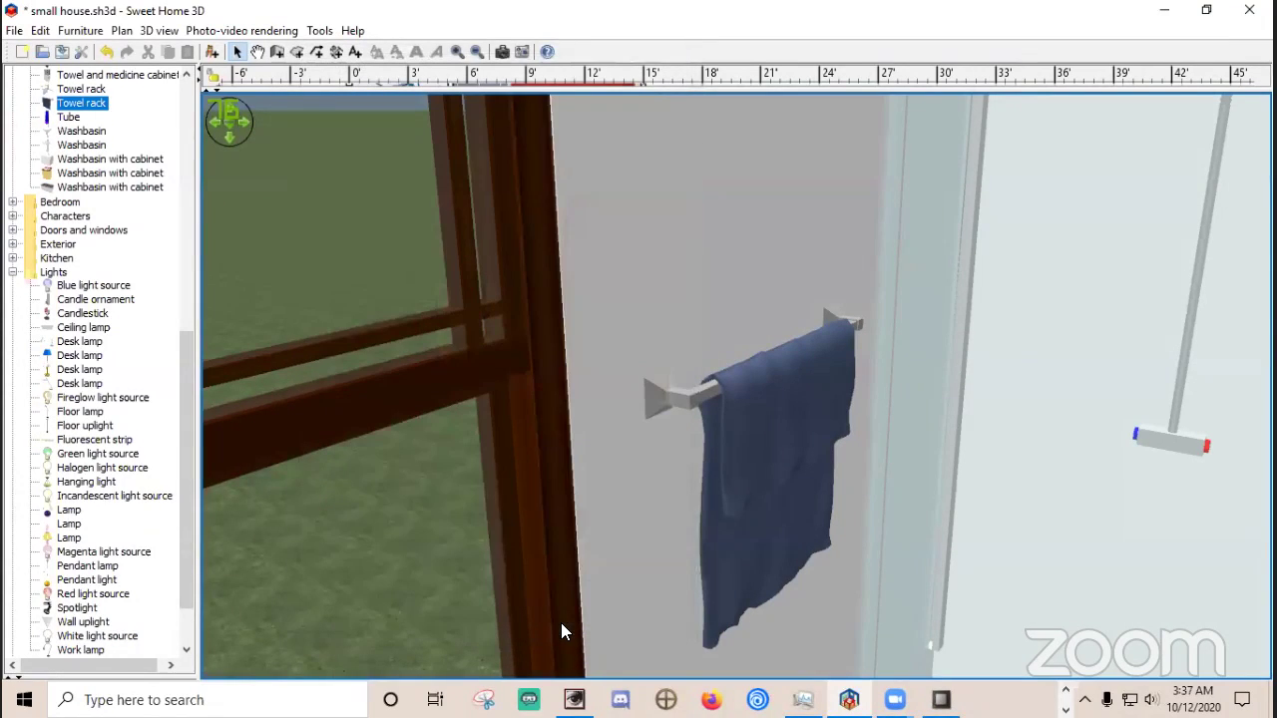
Move the 3D viewpoint from the bathroom towel rack to the bedroom and examine the stone-textured wall with the uplights.
{"action": "left_click_drag", "start_coordinate": [908, 556], "coordinate": [1144, 502]}
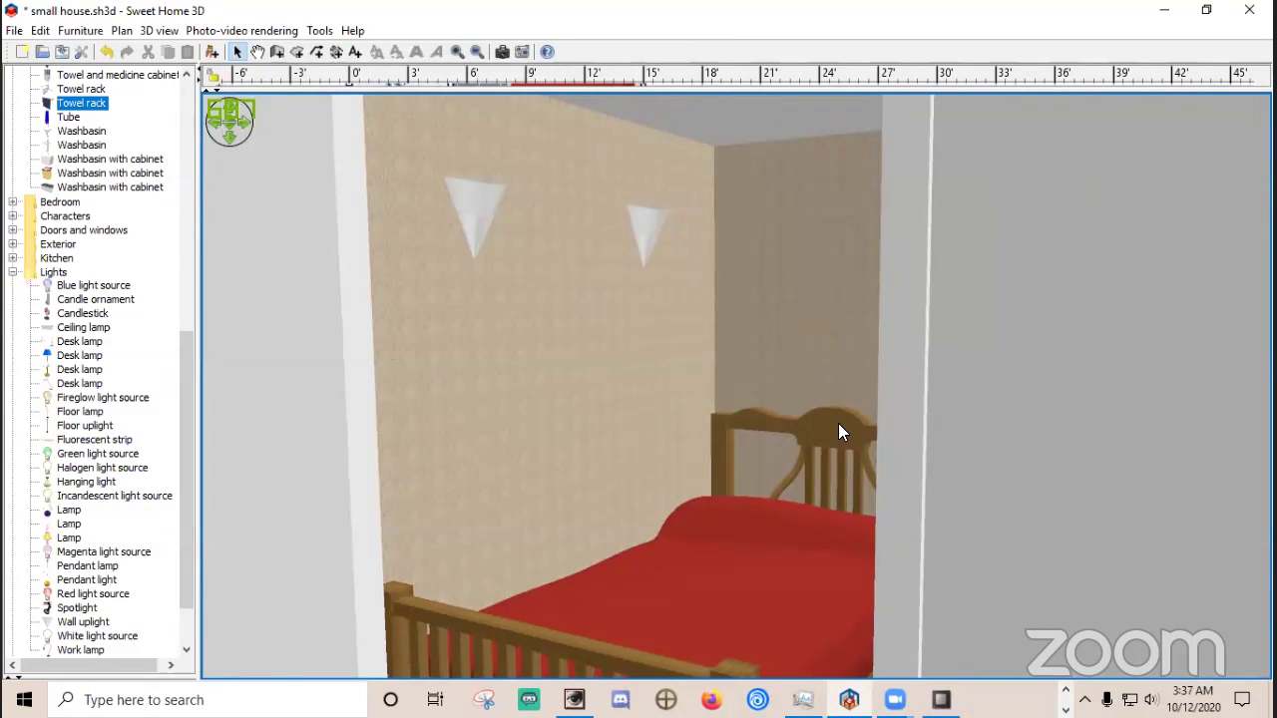
{"action": "scroll", "coordinate": [779, 408], "scroll_direction": "up", "scroll_amount": 6}
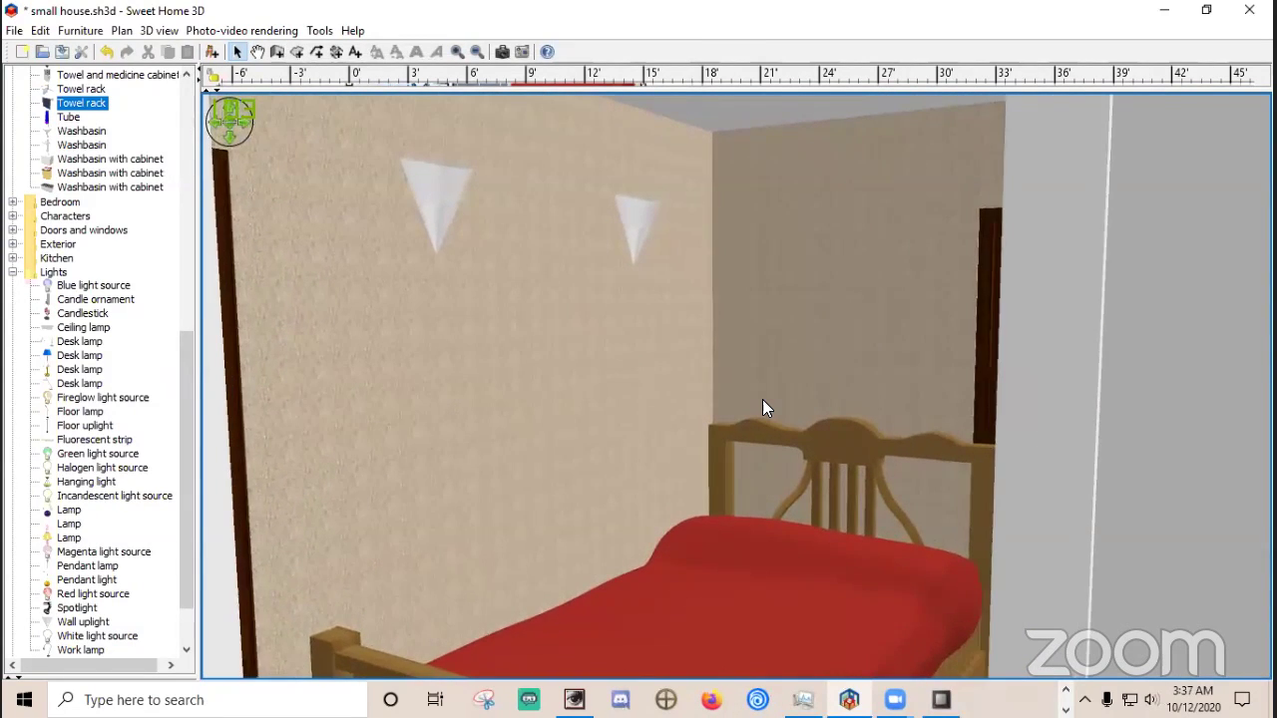
{"action": "scroll", "coordinate": [762, 404], "scroll_direction": "up", "scroll_amount": 8}
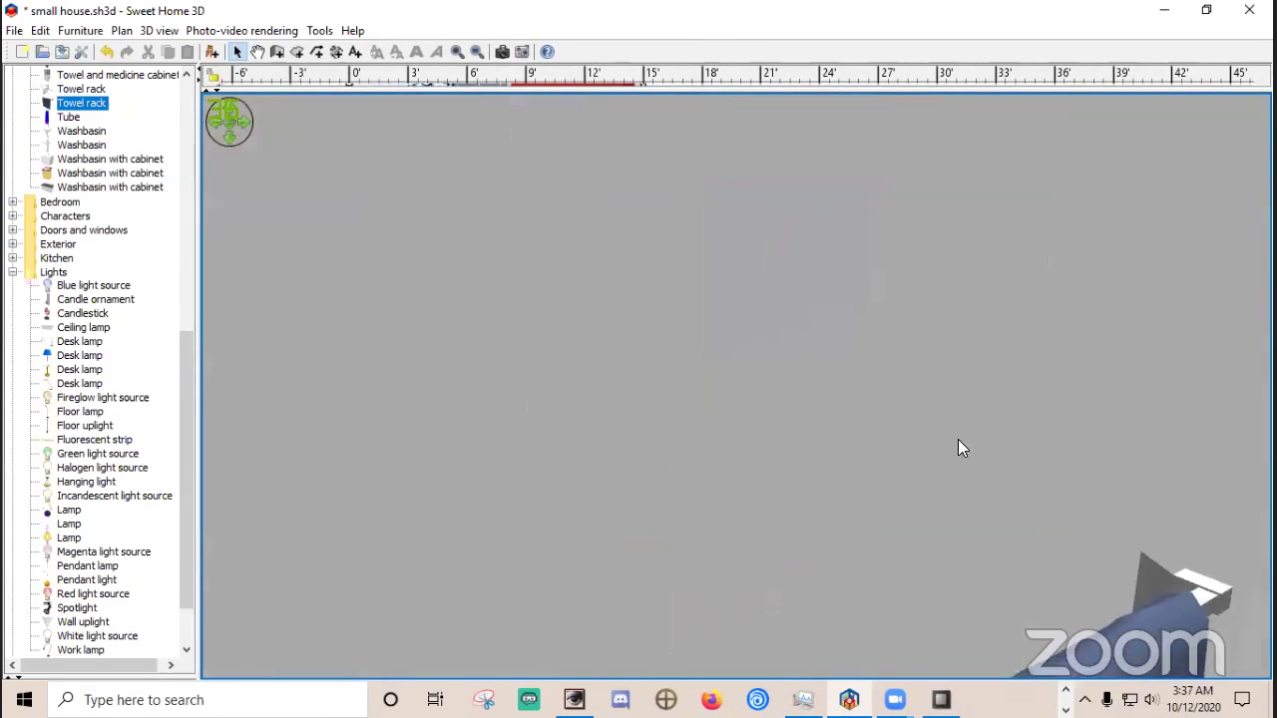
{"action": "left_click_drag", "start_coordinate": [958, 448], "coordinate": [1014, 437]}
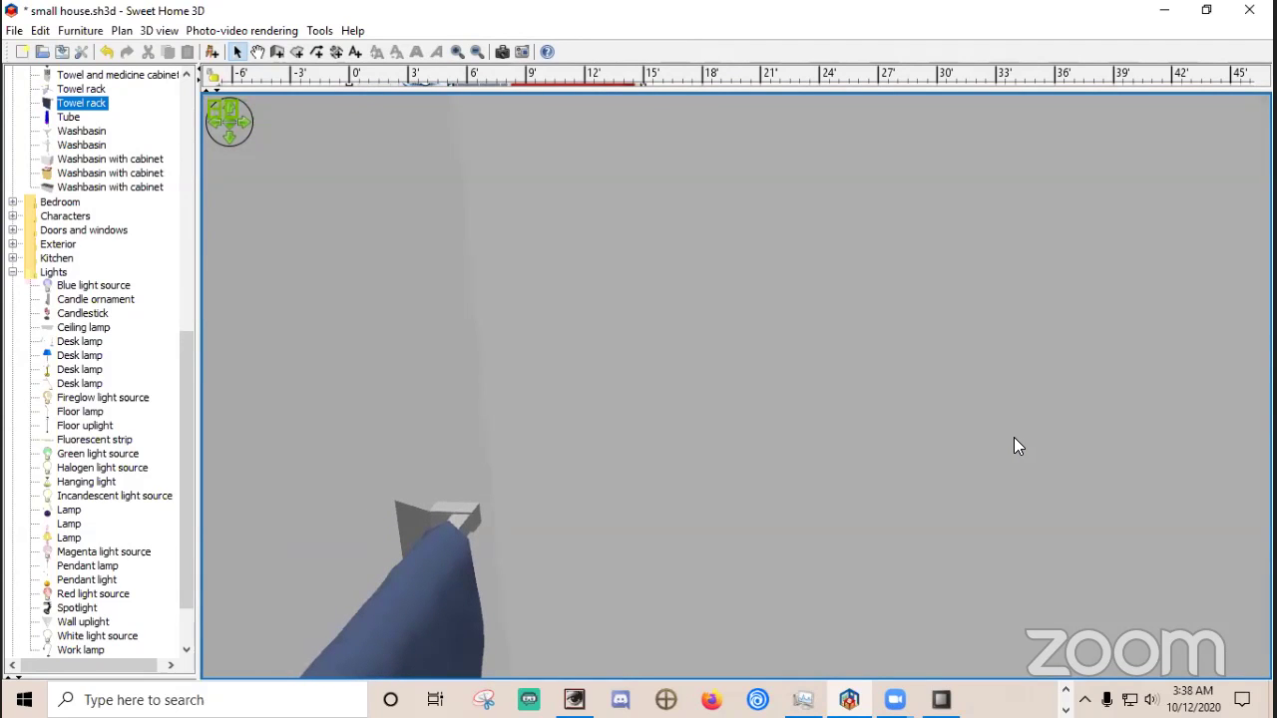
{"action": "left_click_drag", "start_coordinate": [678, 93], "coordinate": [683, 395]}
{"action": "mouse_move", "coordinate": [756, 468]}
{"action": "left_mouse_down"}
{"action": "mouse_move", "coordinate": [845, 479]}
{"action": "mouse_move", "coordinate": [675, 485]}
{"action": "mouse_move", "coordinate": [536, 448]}
{"action": "left_mouse_up"}
{"action": "key", "text": "Up"}
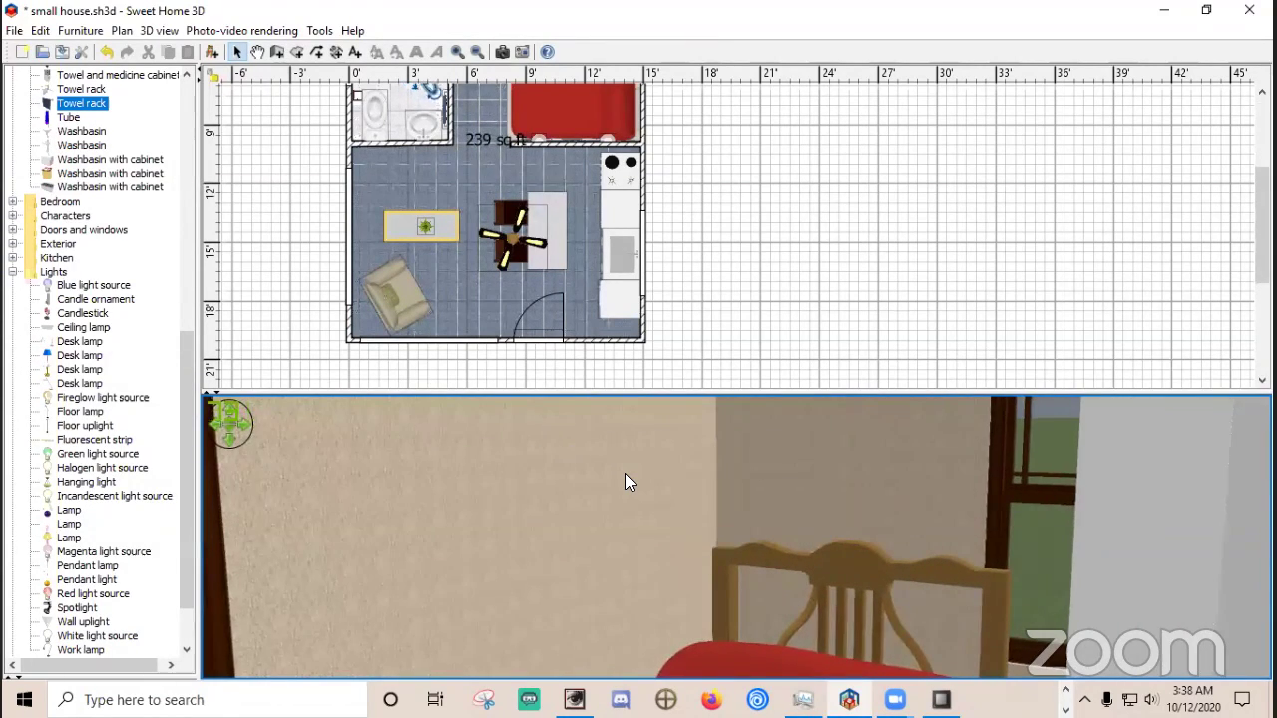
{"action": "key", "text": "Up"}
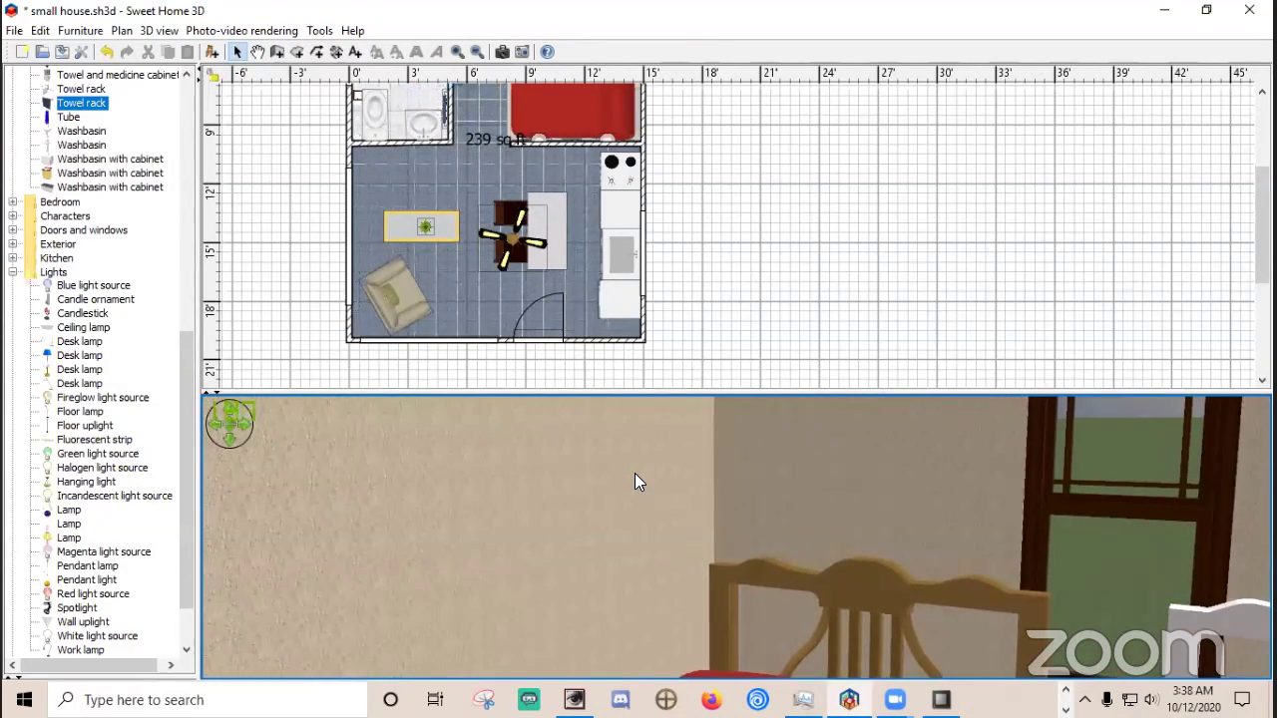
{"action": "key", "text": "Up"}
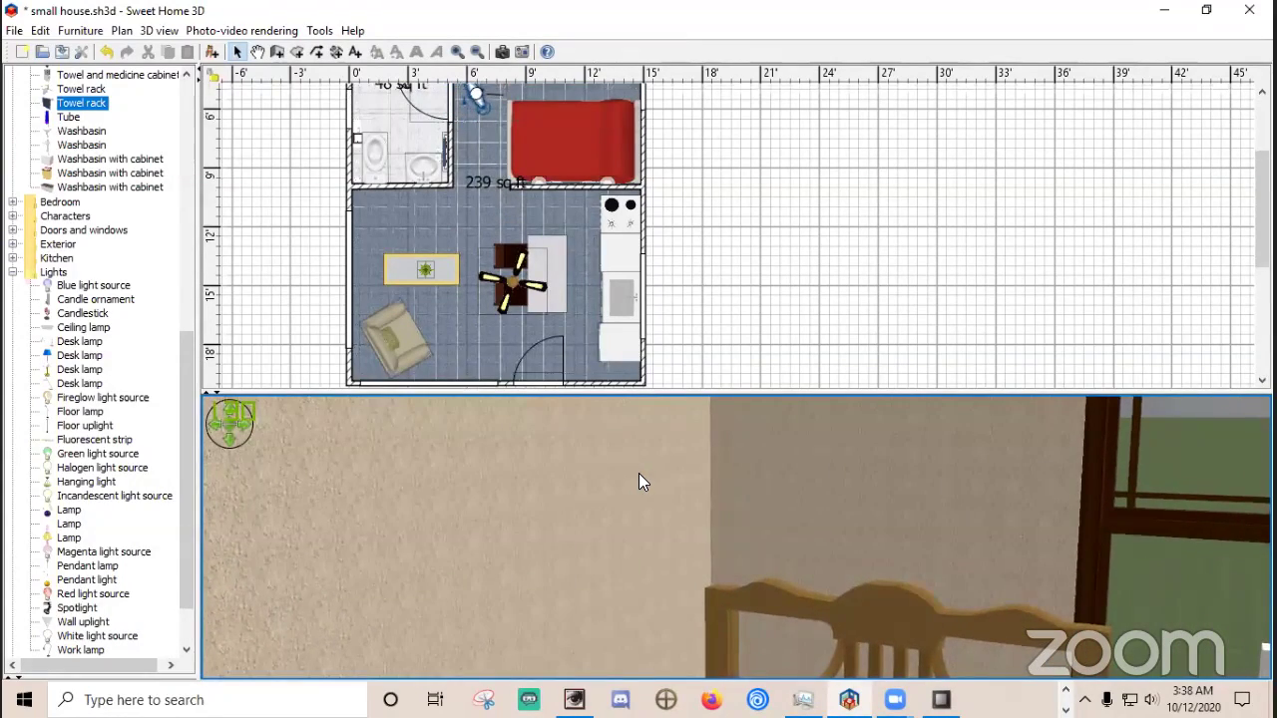
{"action": "left_click_drag", "start_coordinate": [609, 566], "coordinate": [465, 512]}
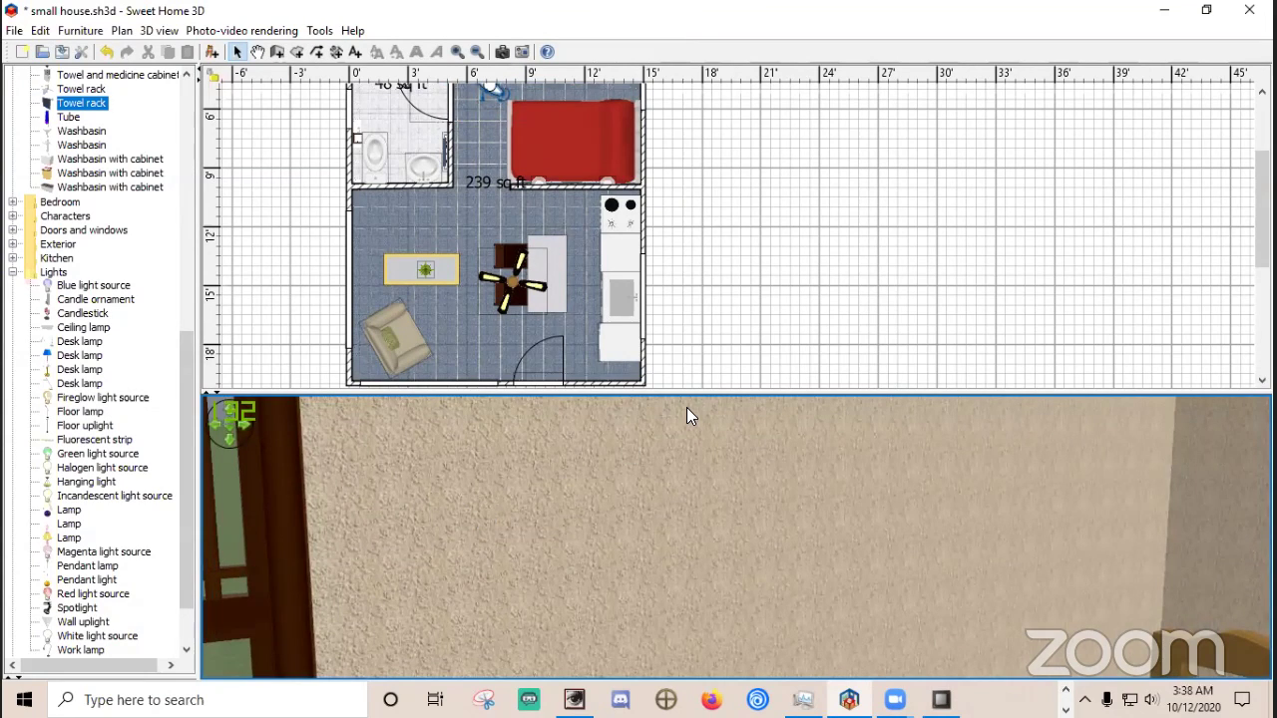
{"action": "left_click_drag", "start_coordinate": [687, 407], "coordinate": [732, 189]}
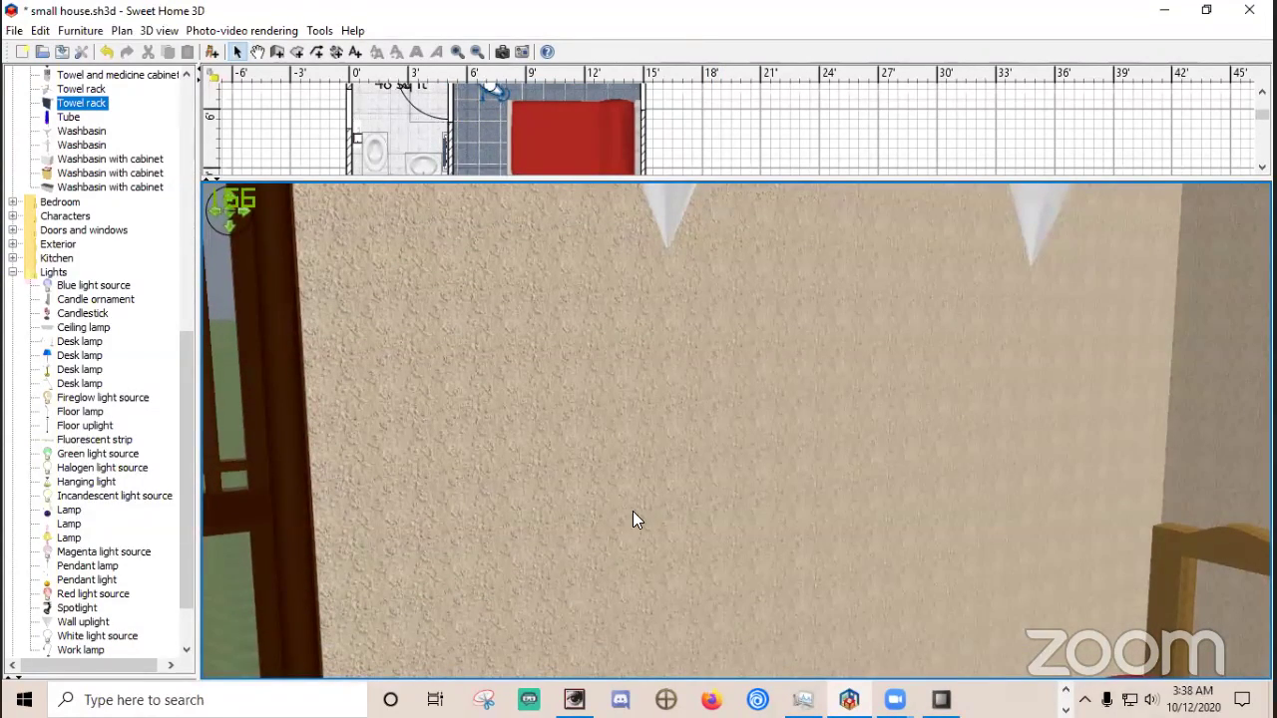
{"action": "left_click_drag", "start_coordinate": [642, 180], "coordinate": [638, 429]}
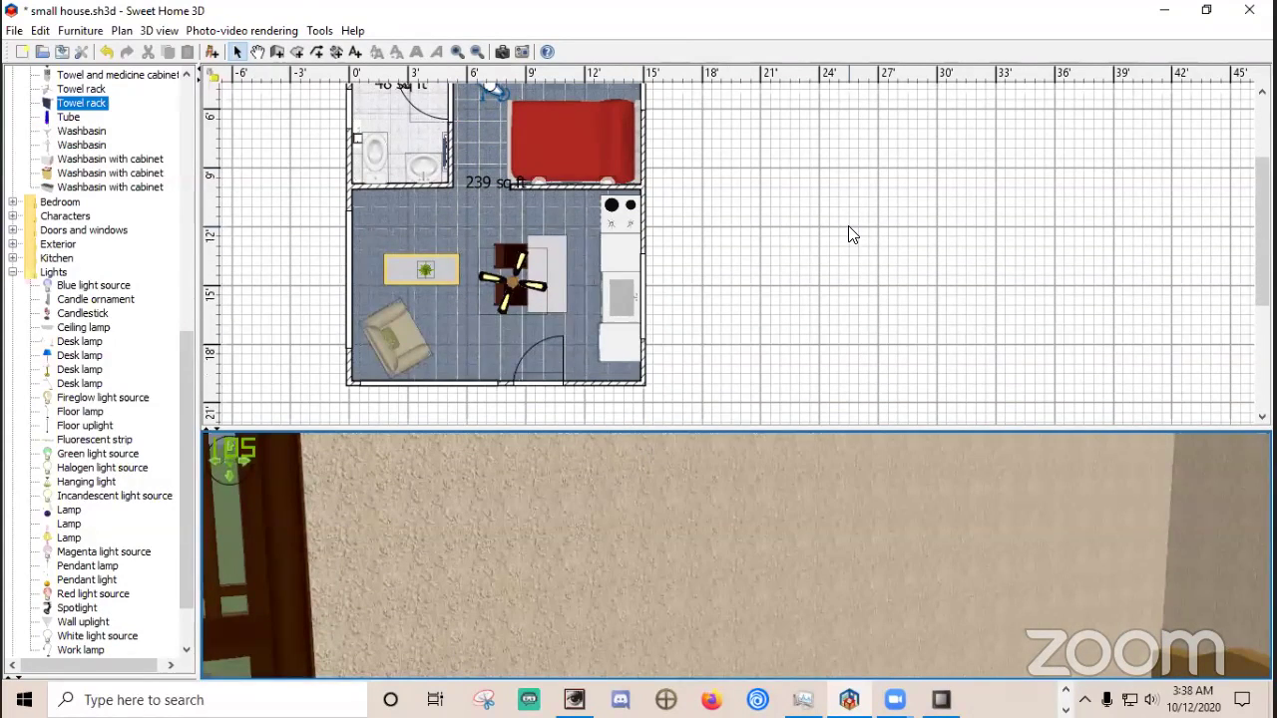
Enlarge the plan around the two beds and open the properties of the exterior wall behind their headboards.
{"action": "scroll", "coordinate": [852, 233], "scroll_direction": "up", "scroll_amount": 3}
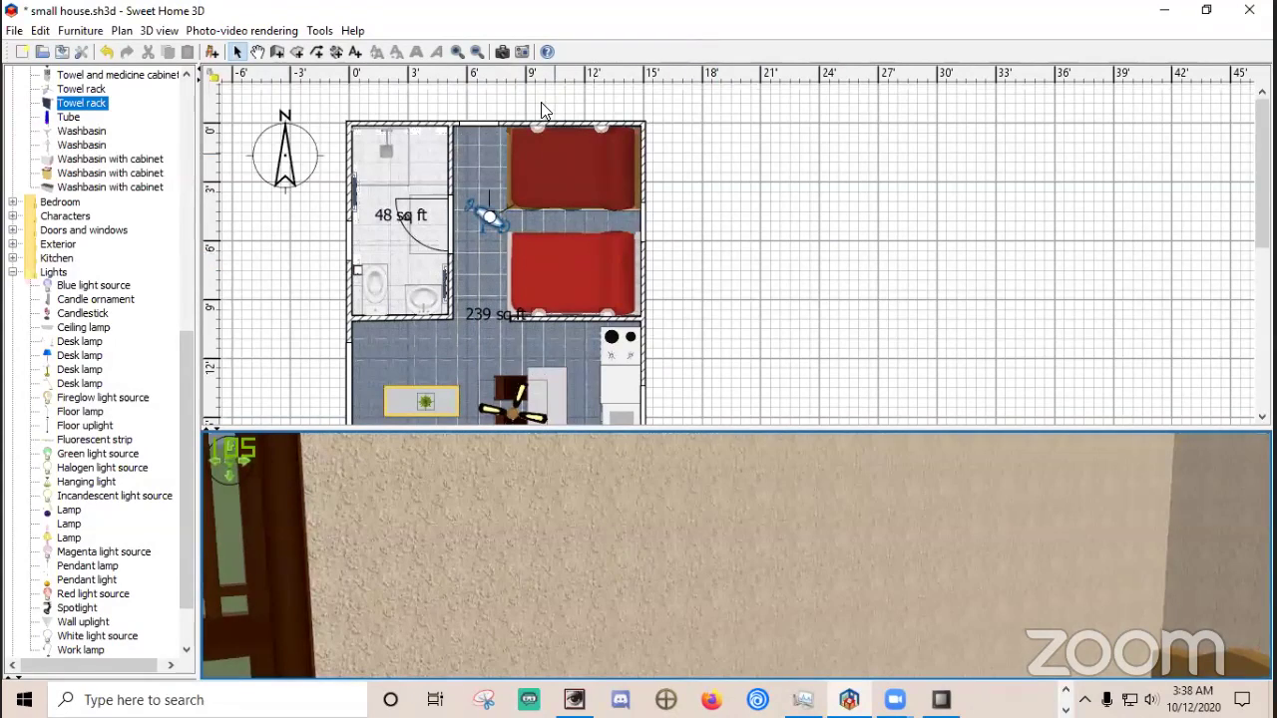
{"action": "left_click", "coordinate": [459, 50]}
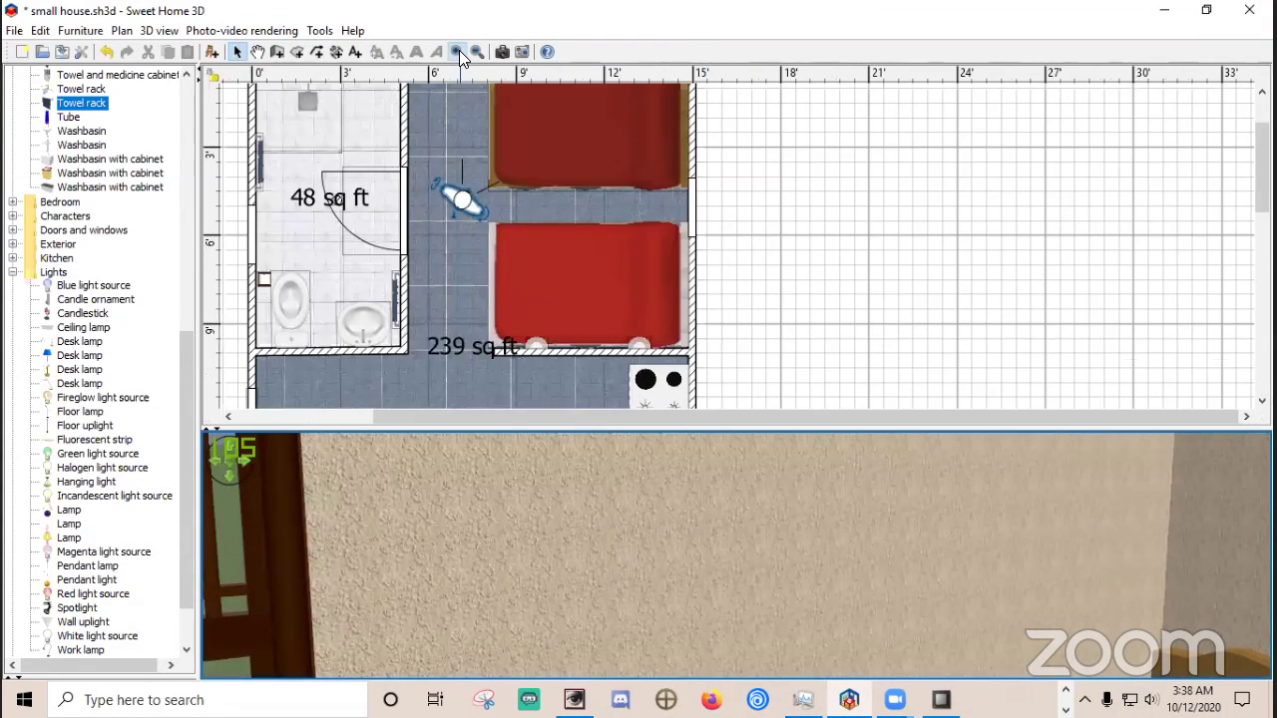
{"action": "left_click", "coordinate": [459, 50]}
{"action": "left_click", "coordinate": [476, 52]}
{"action": "double_click", "coordinate": [692, 270]}
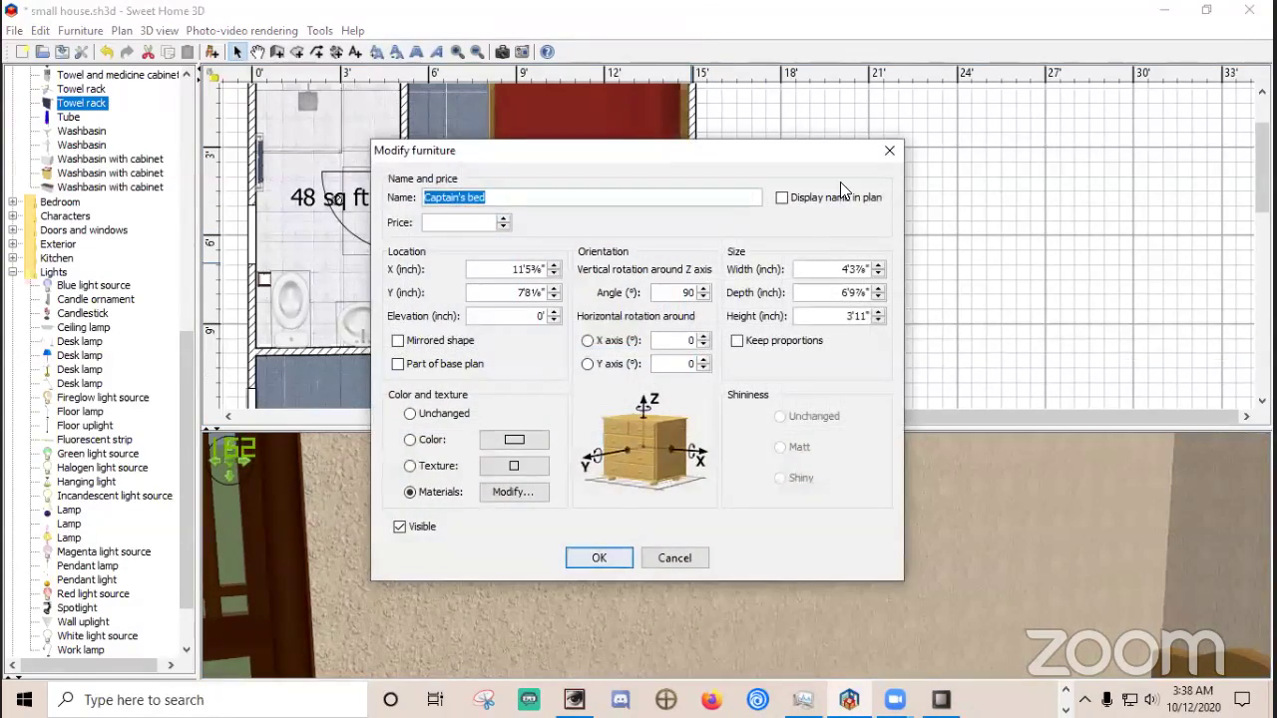
{"action": "left_click", "coordinate": [884, 154]}
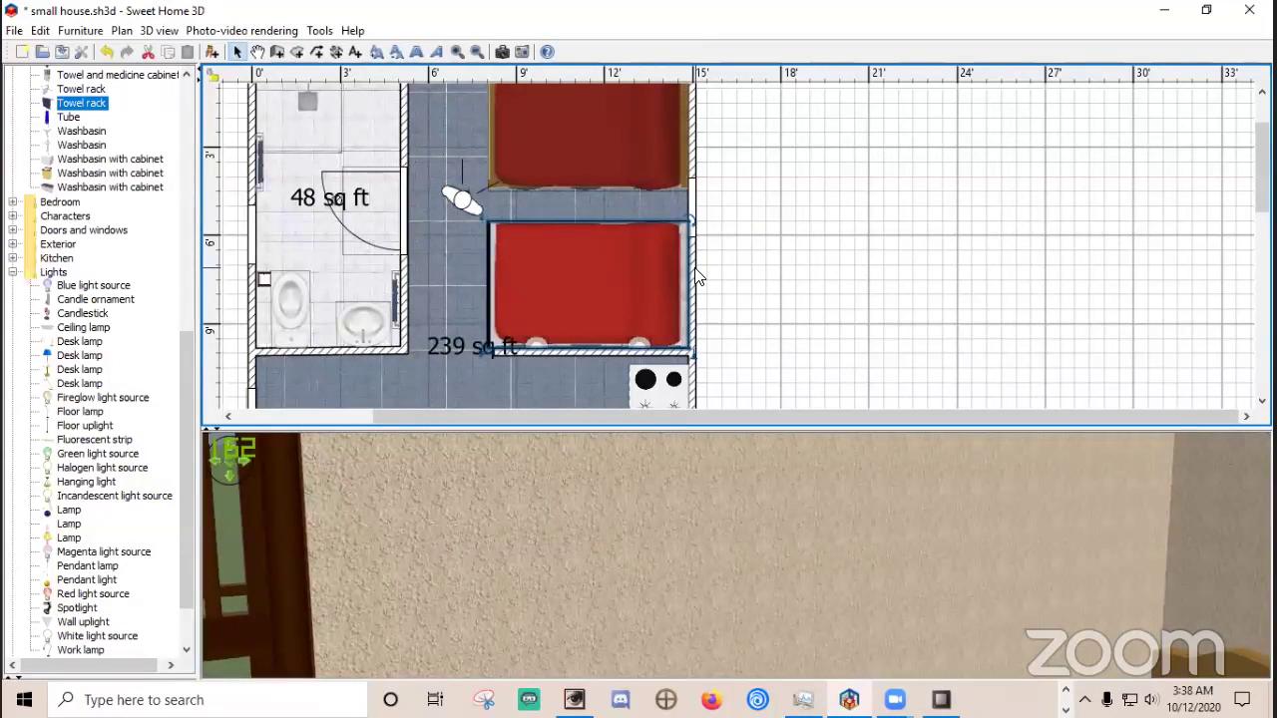
{"action": "left_click", "coordinate": [693, 165]}
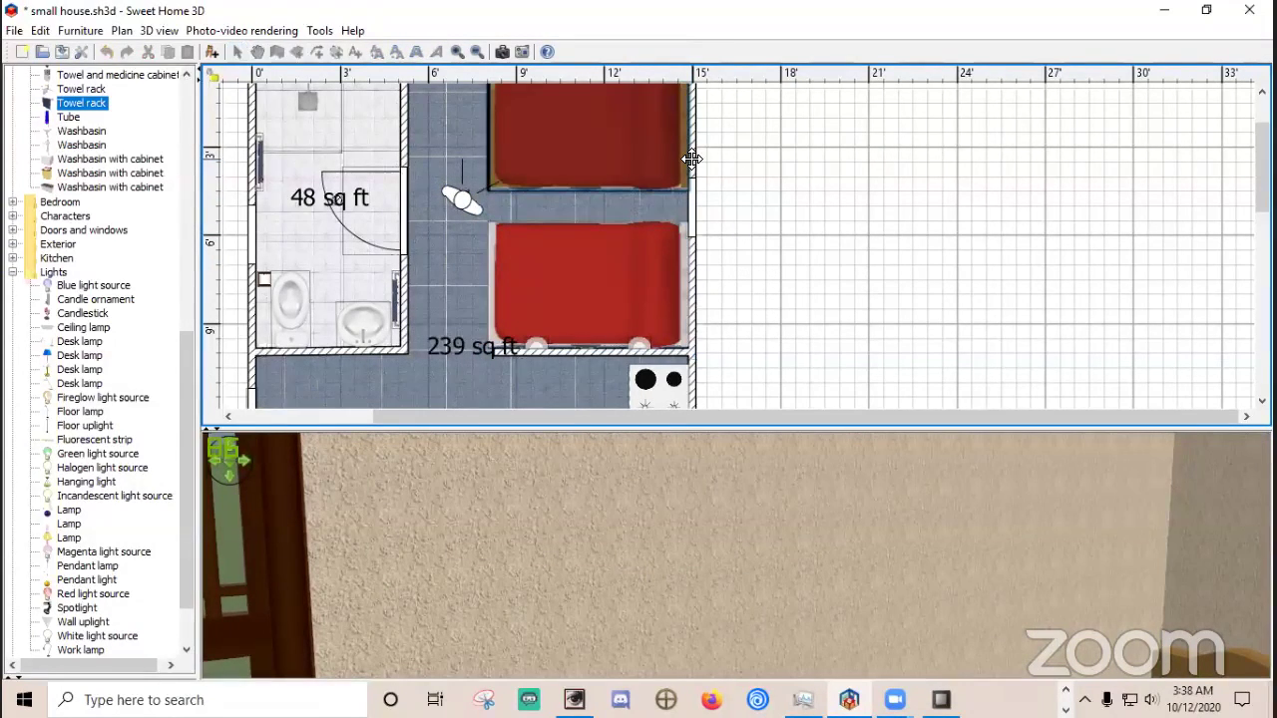
{"action": "double_click", "coordinate": [693, 161]}
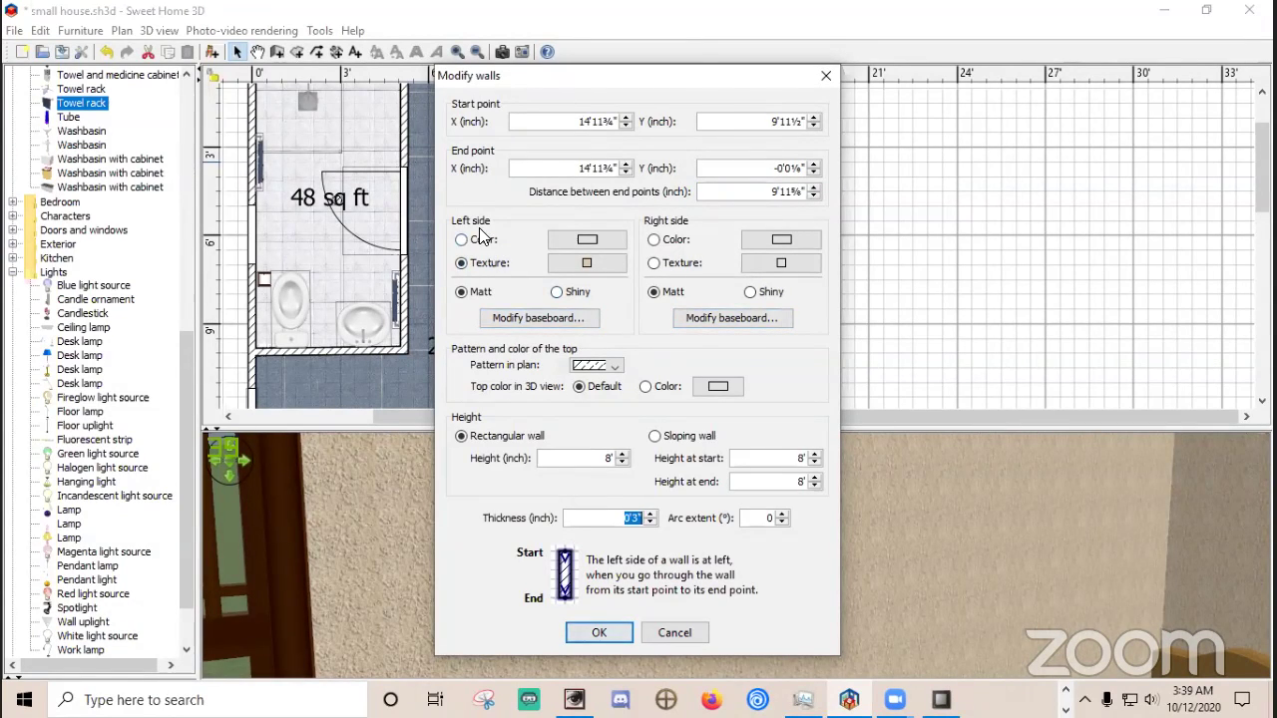
Browse the available textures and apply "Wall - Beige tiles" to the left side of the wall behind the headboards.
{"action": "left_click", "coordinate": [580, 267]}
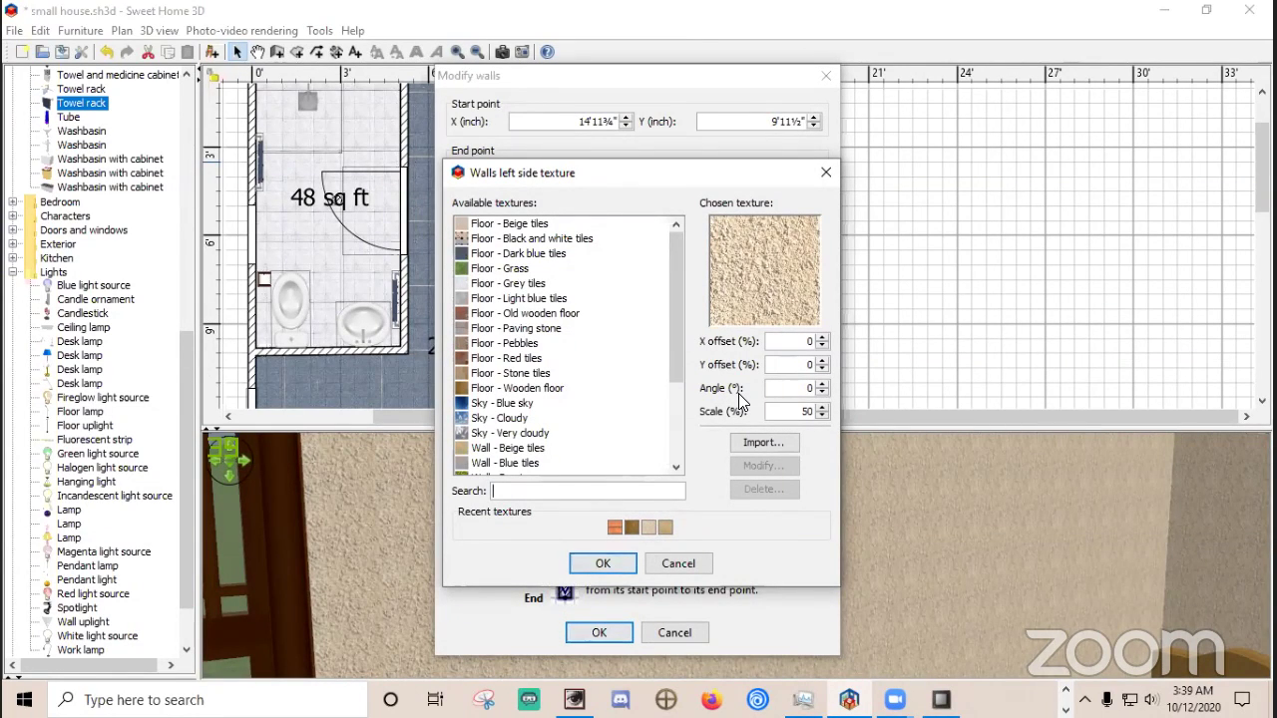
{"action": "left_click_drag", "start_coordinate": [675, 365], "coordinate": [674, 421]}
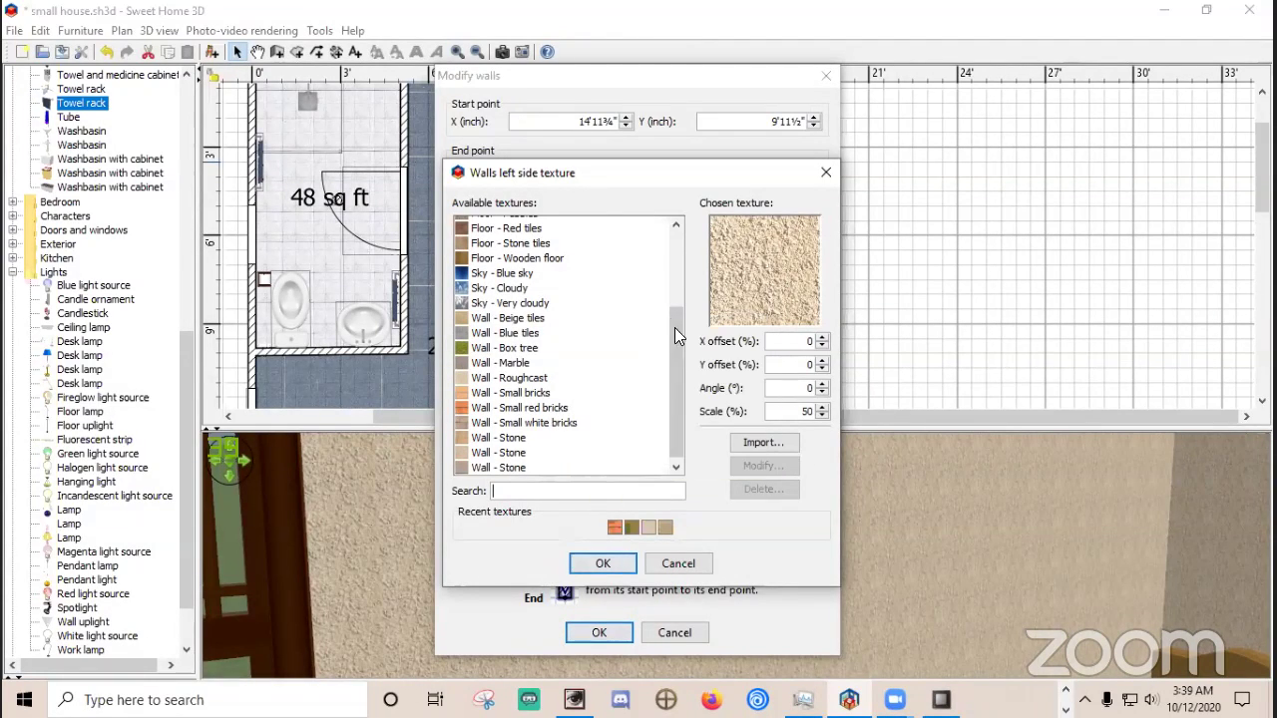
{"action": "left_click_drag", "start_coordinate": [677, 337], "coordinate": [689, 264]}
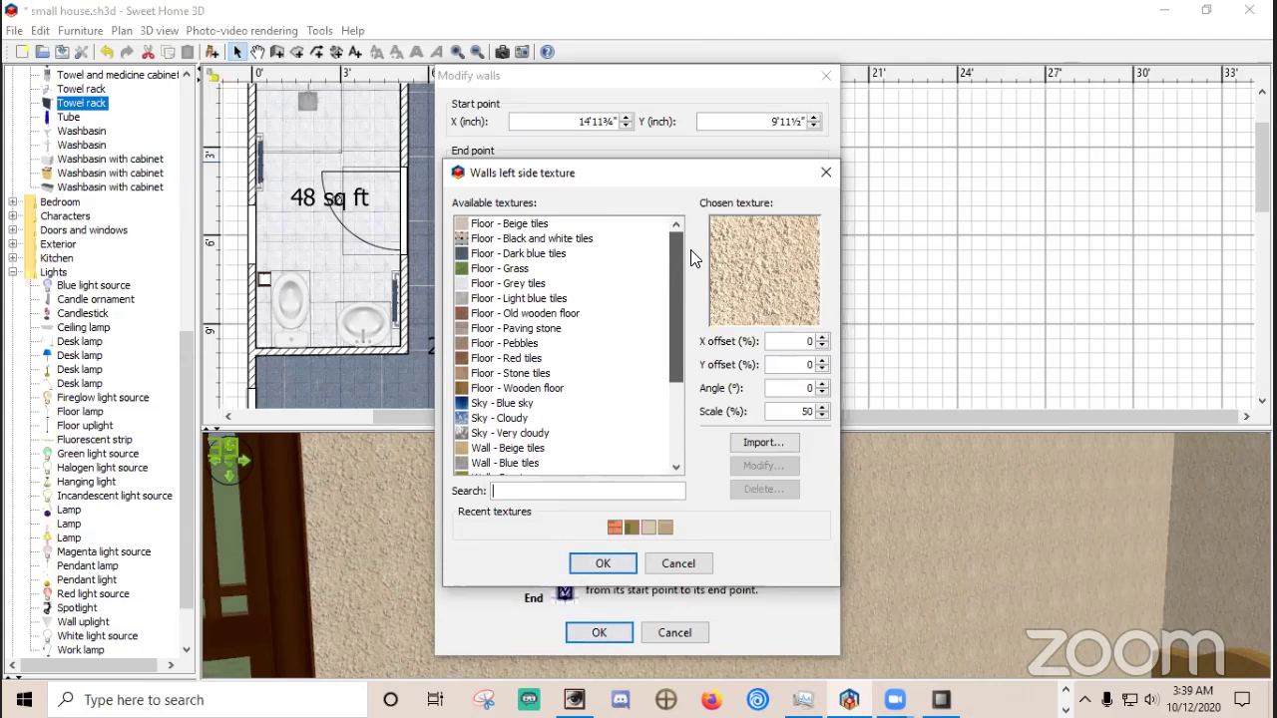
{"action": "left_click", "coordinate": [459, 253]}
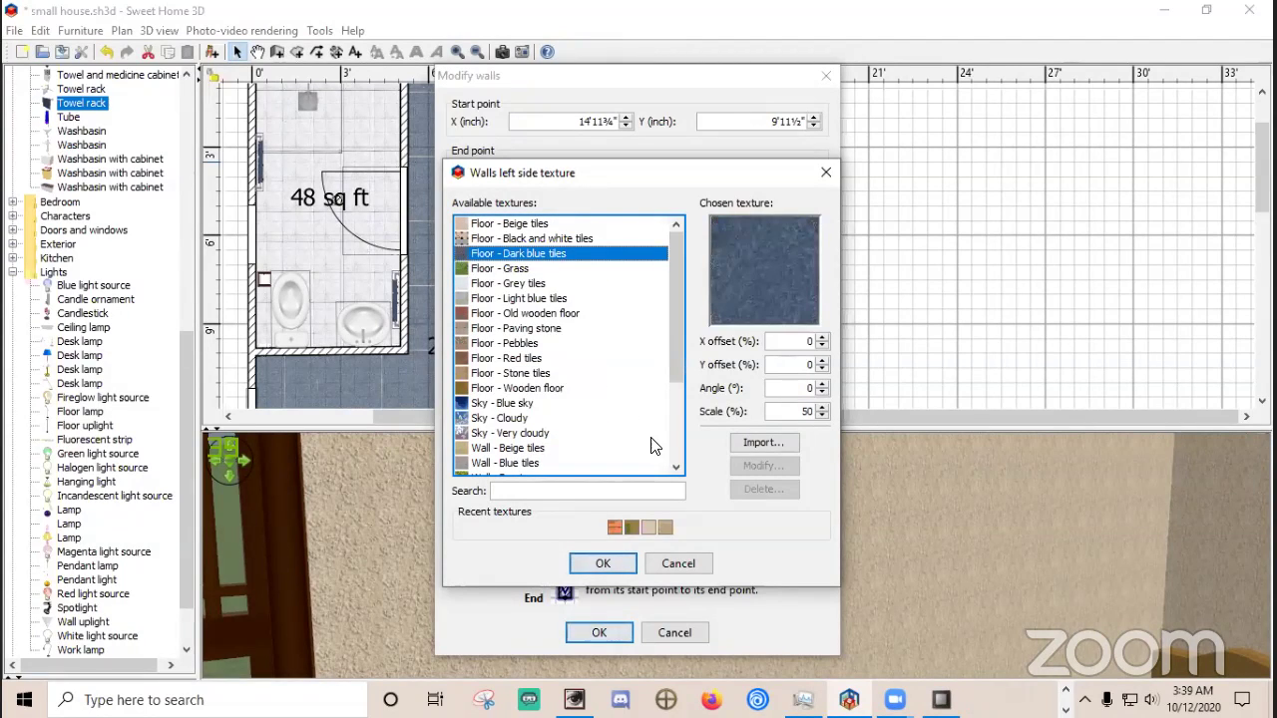
{"action": "mouse_move", "coordinate": [588, 276]}
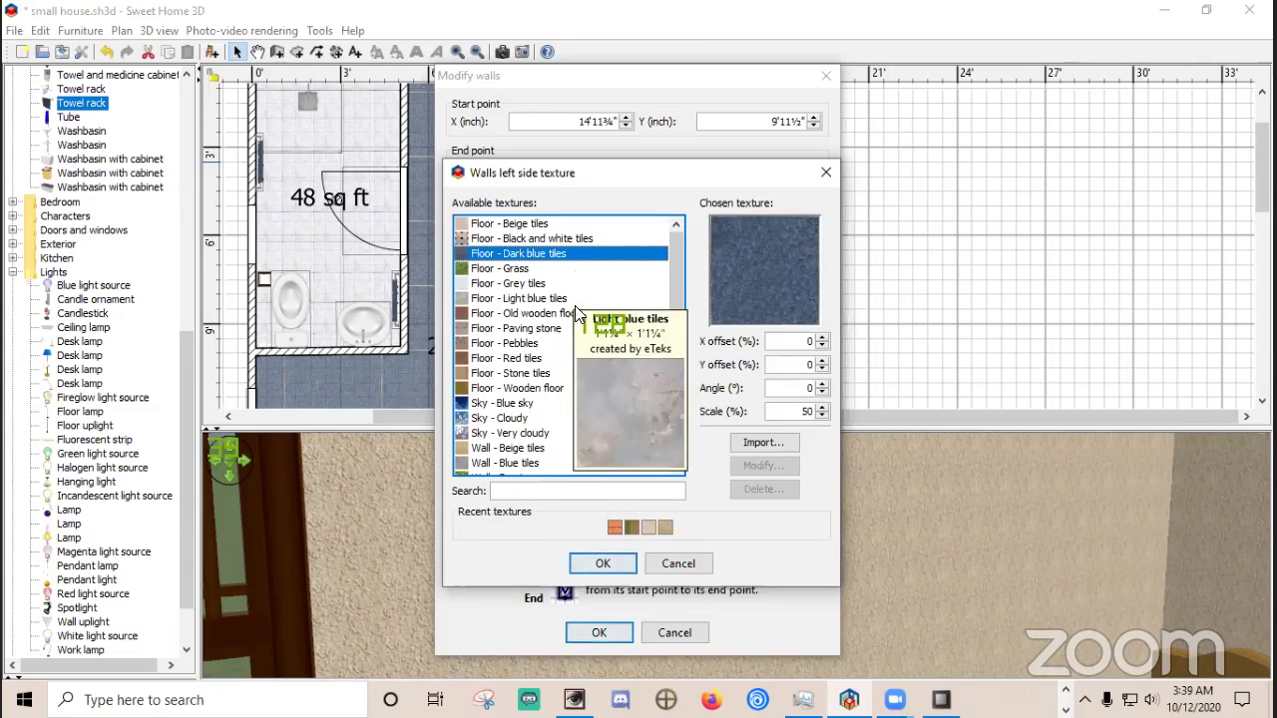
{"action": "mouse_move", "coordinate": [656, 330]}
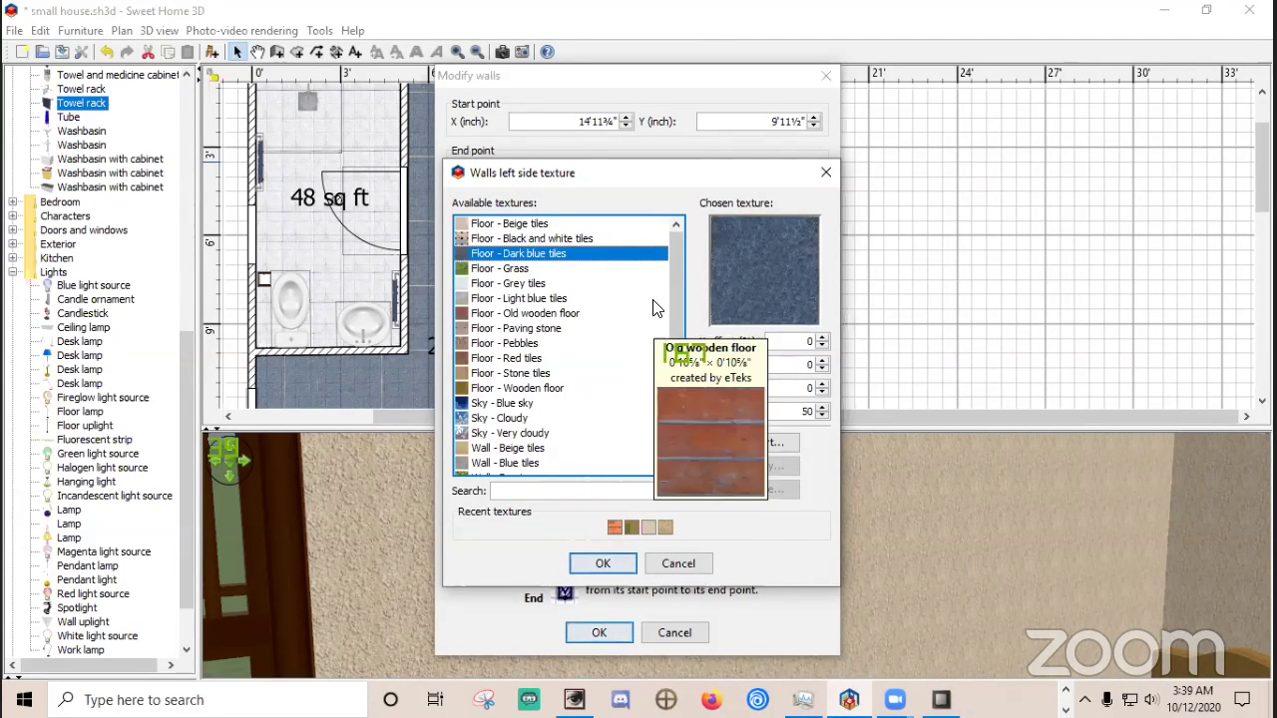
{"action": "left_click_drag", "start_coordinate": [677, 284], "coordinate": [694, 367]}
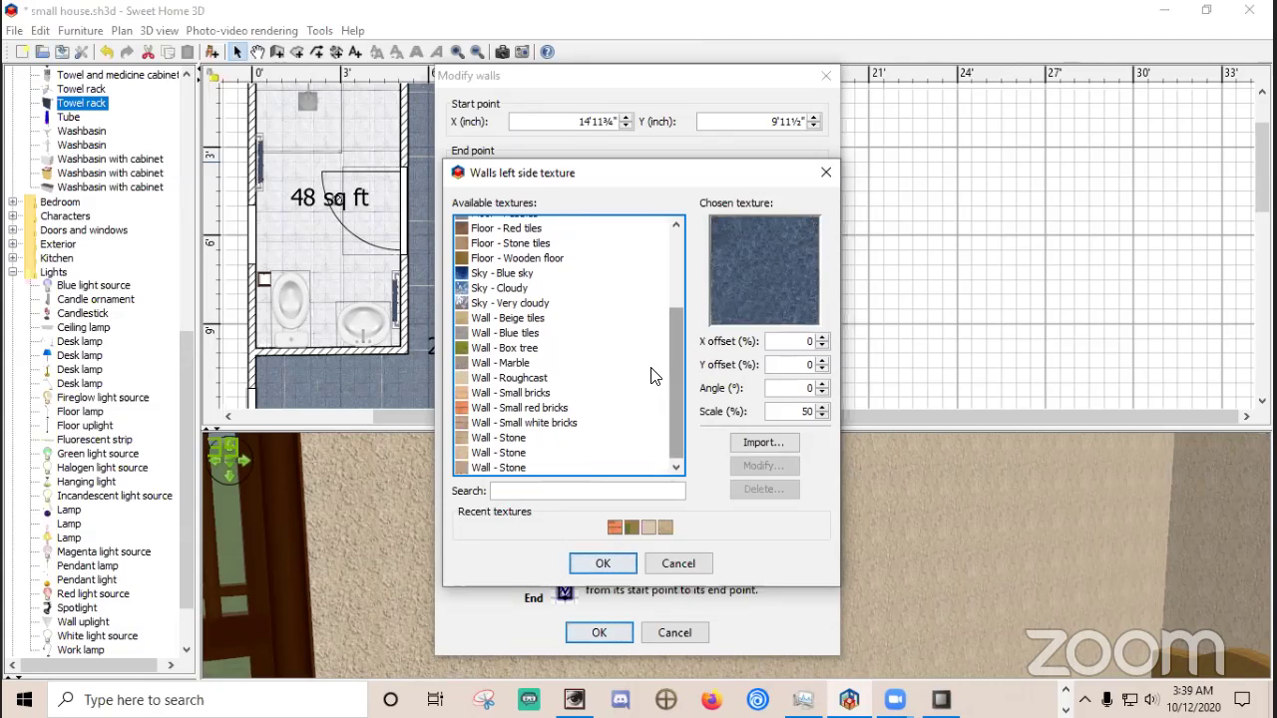
{"action": "mouse_move", "coordinate": [517, 321]}
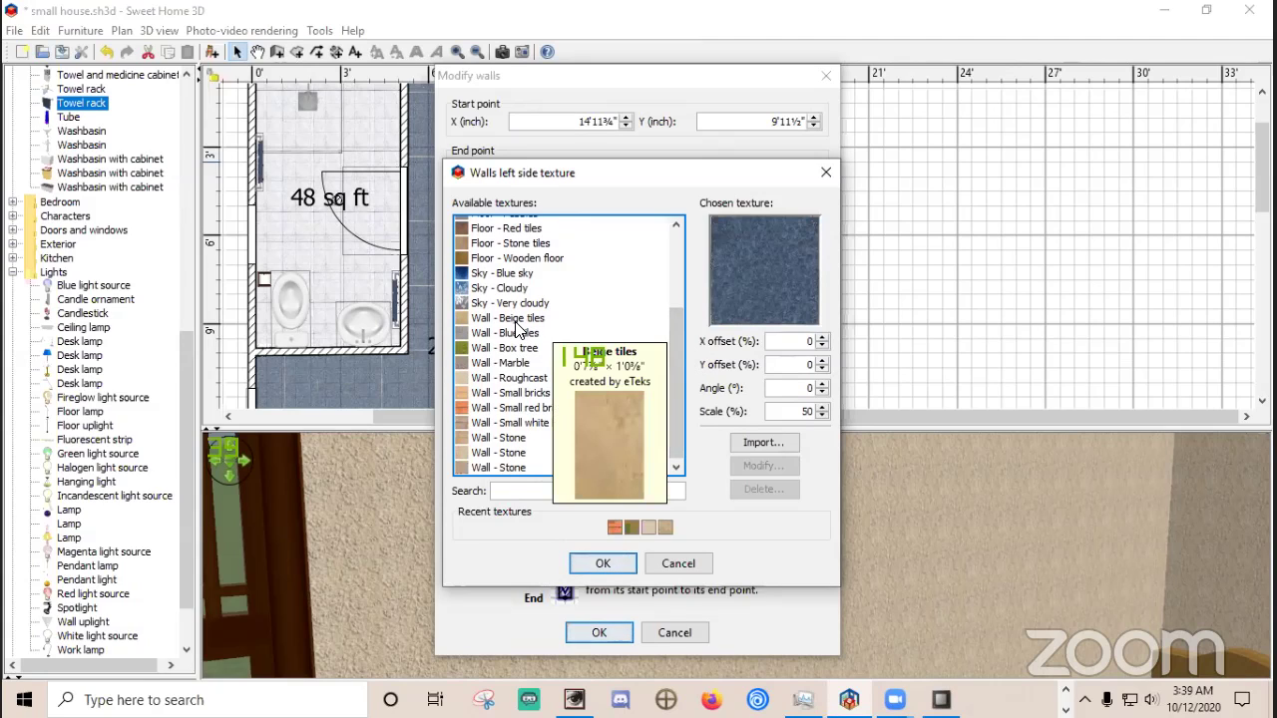
{"action": "left_click", "coordinate": [515, 323]}
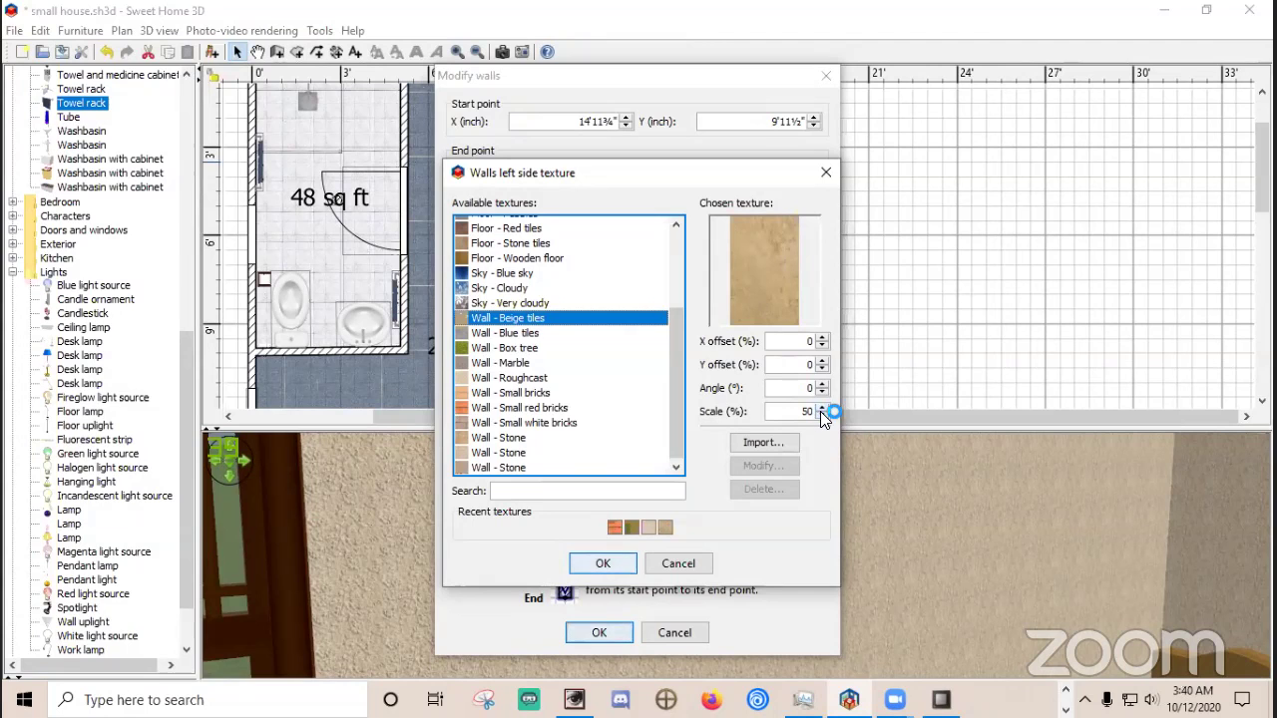
{"action": "left_click", "coordinate": [604, 564]}
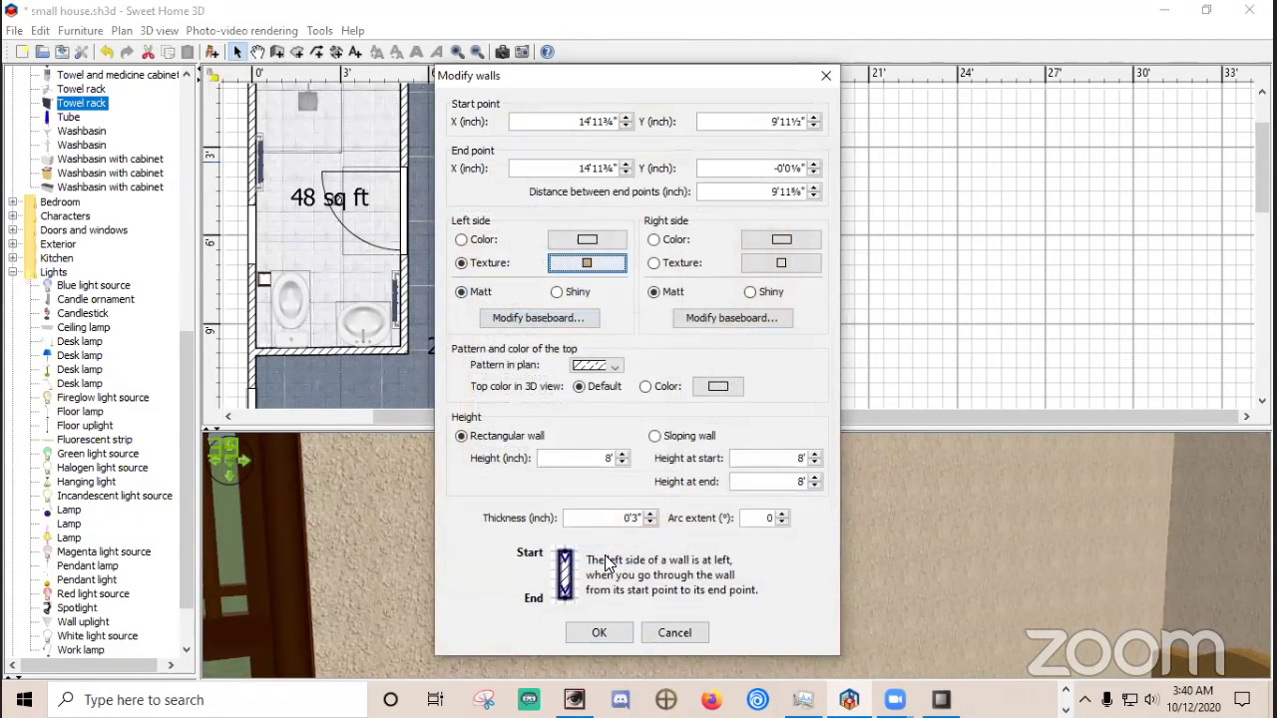
{"action": "left_click", "coordinate": [599, 633]}
View the window wall behind the headboards in 3D and set the scale of its left side beige tile texture to 25%.
{"action": "left_click_drag", "start_coordinate": [876, 551], "coordinate": [1105, 554]}
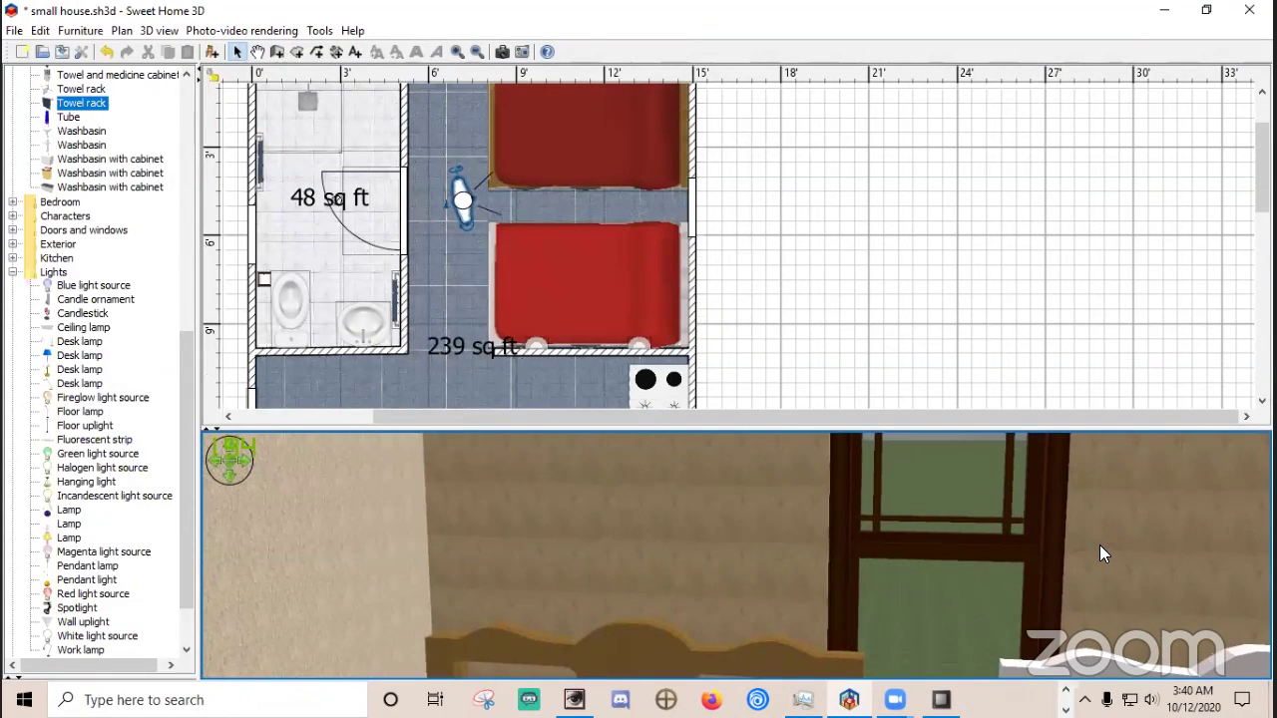
{"action": "left_click_drag", "start_coordinate": [983, 429], "coordinate": [1020, 193]}
{"action": "left_click_drag", "start_coordinate": [994, 237], "coordinate": [664, 425]}
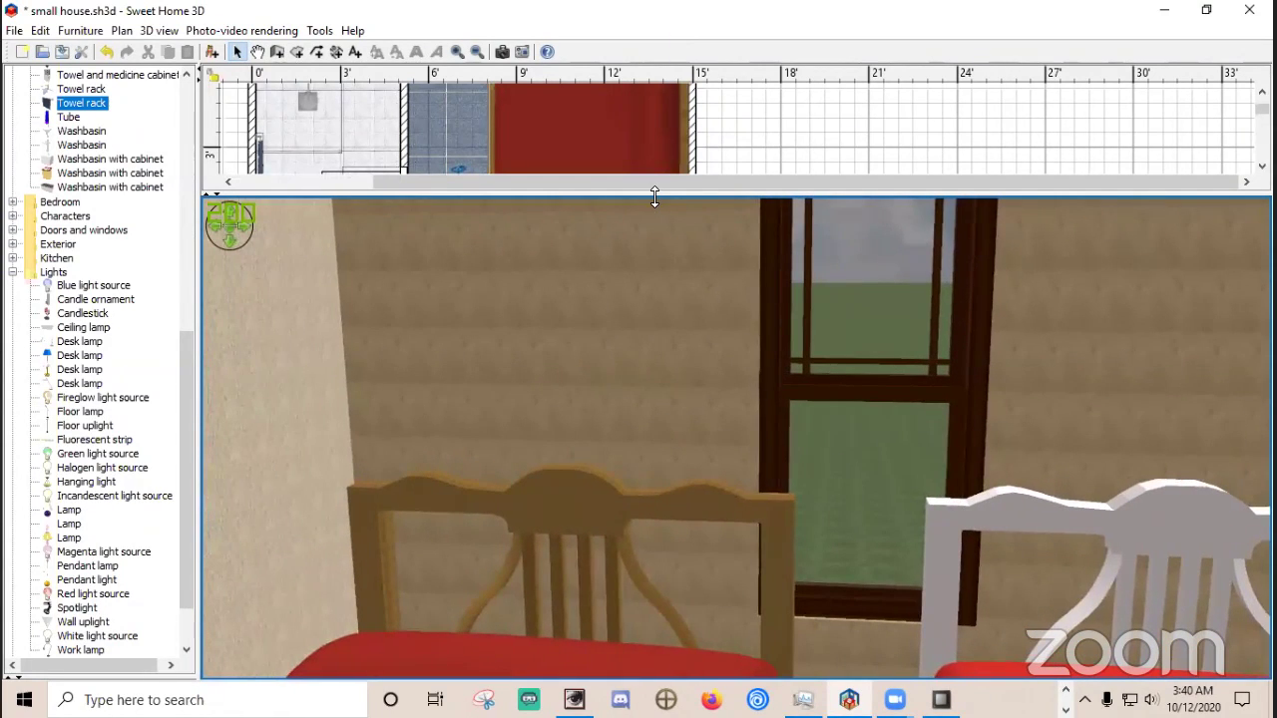
{"action": "left_click_drag", "start_coordinate": [654, 193], "coordinate": [650, 378]}
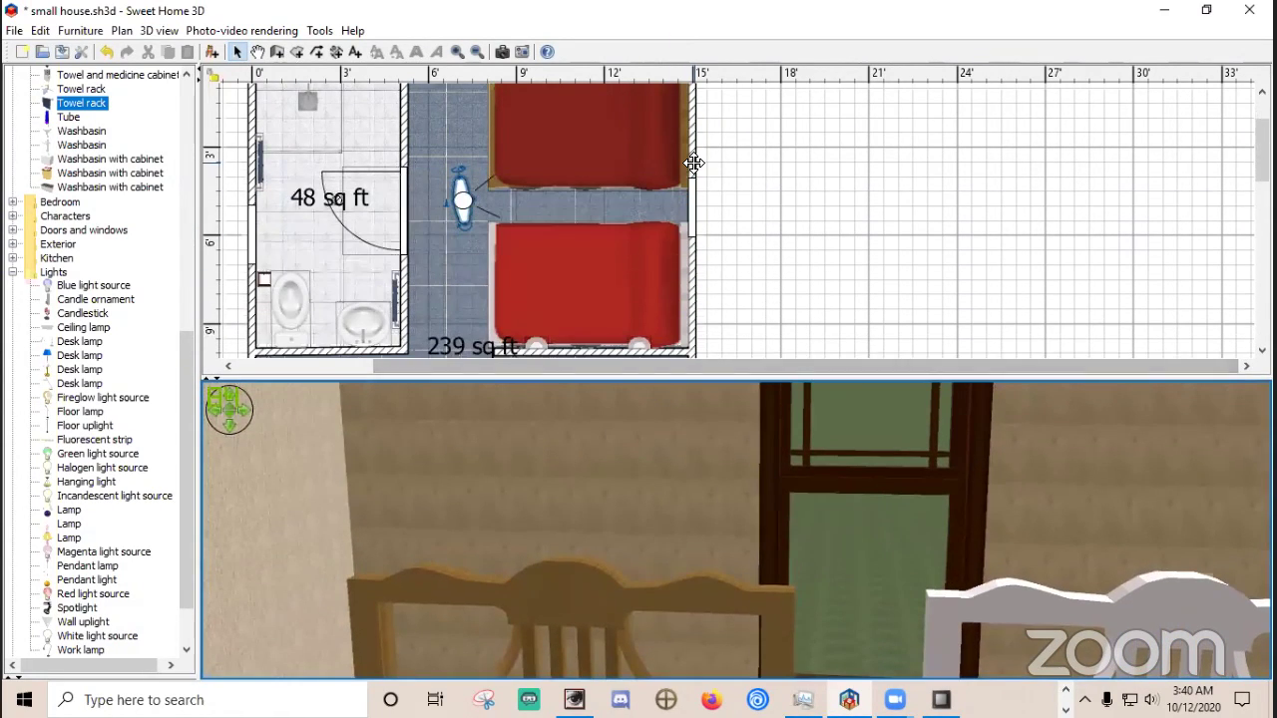
{"action": "double_click", "coordinate": [693, 171]}
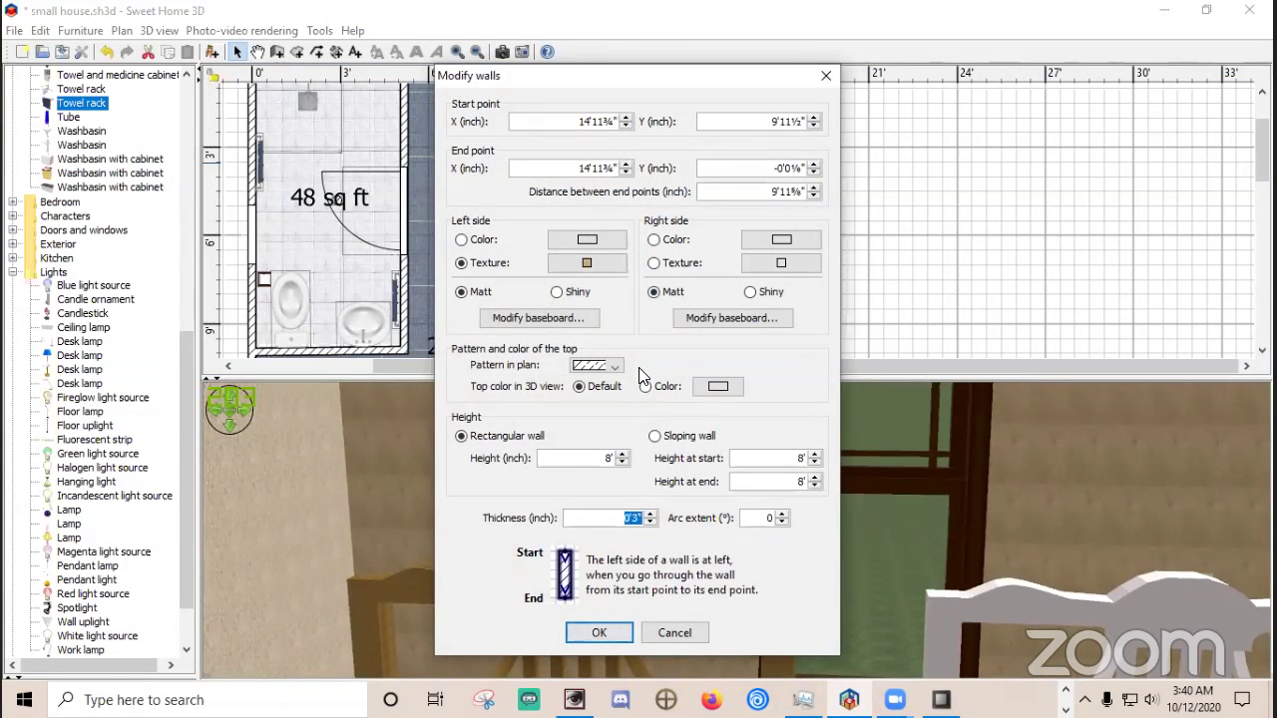
{"action": "left_click", "coordinate": [585, 262]}
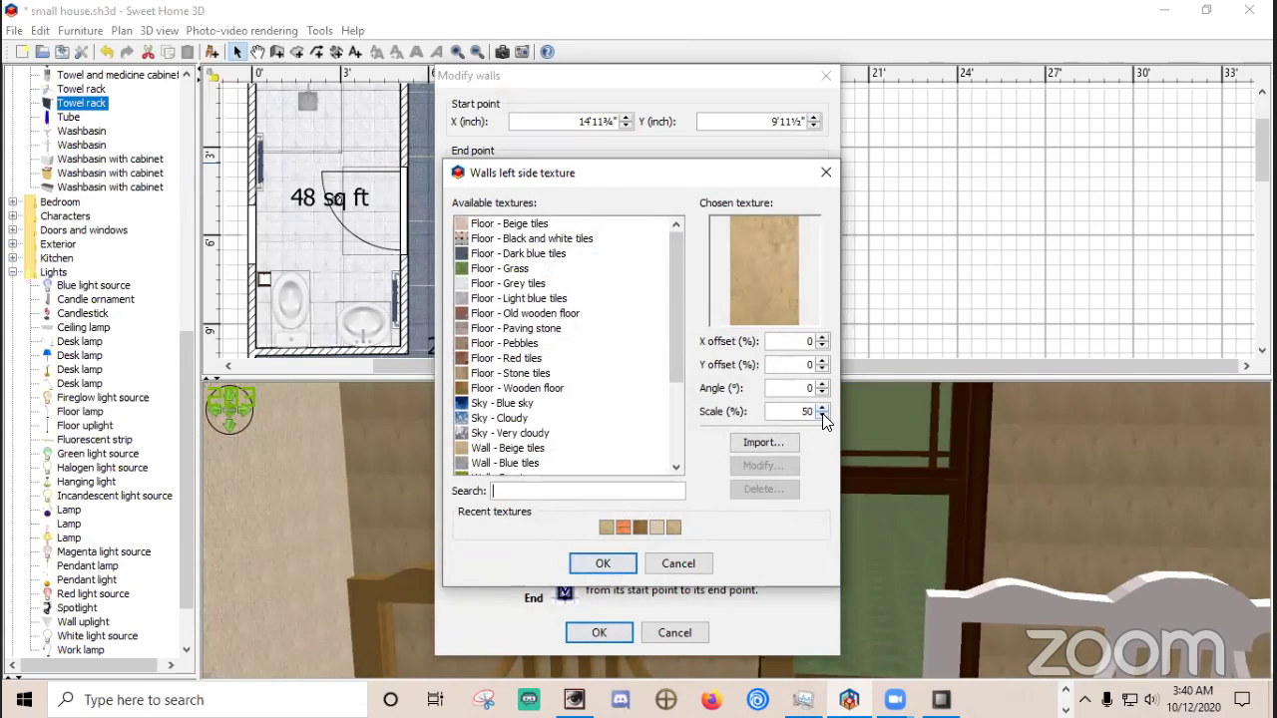
{"action": "left_click", "coordinate": [822, 416]}
{"action": "left_click", "coordinate": [824, 417]}
{"action": "left_click", "coordinate": [824, 415]}
{"action": "left_click", "coordinate": [824, 415]}
{"action": "left_click", "coordinate": [824, 415]}
{"action": "left_click", "coordinate": [824, 415]}
{"action": "left_click", "coordinate": [822, 407]}
{"action": "left_click", "coordinate": [602, 563]}
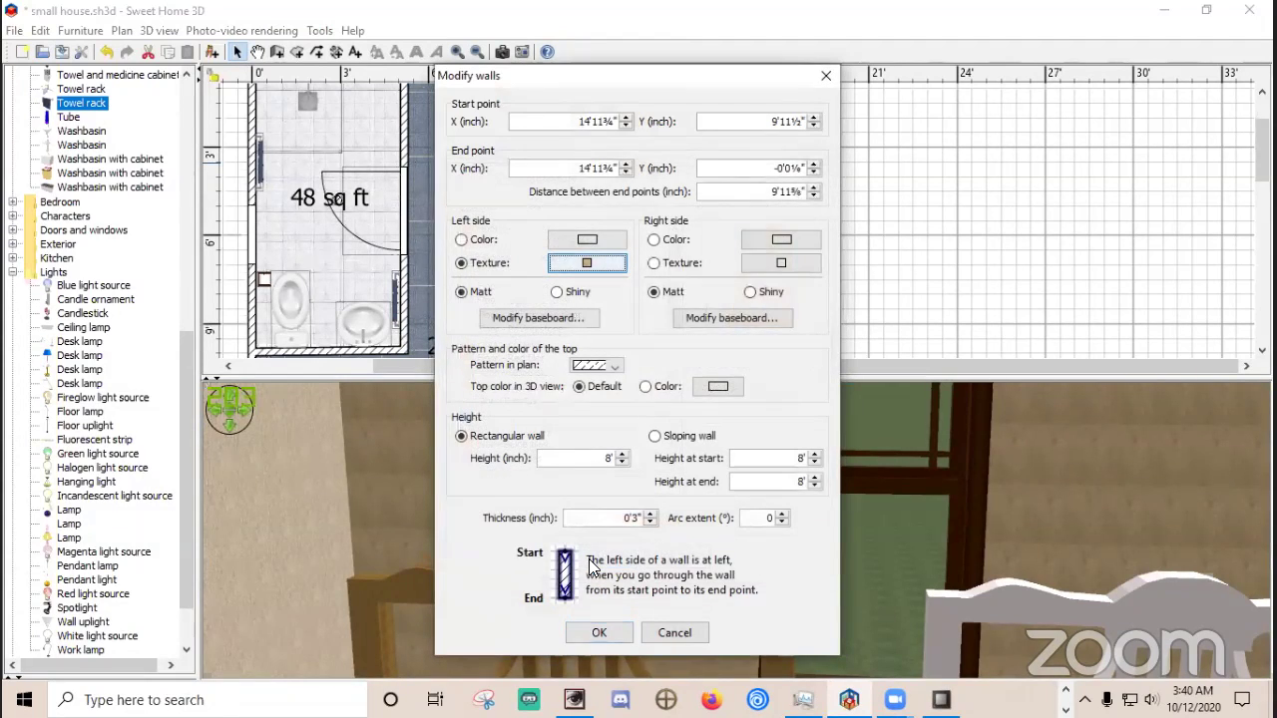
{"action": "left_click", "coordinate": [602, 633]}
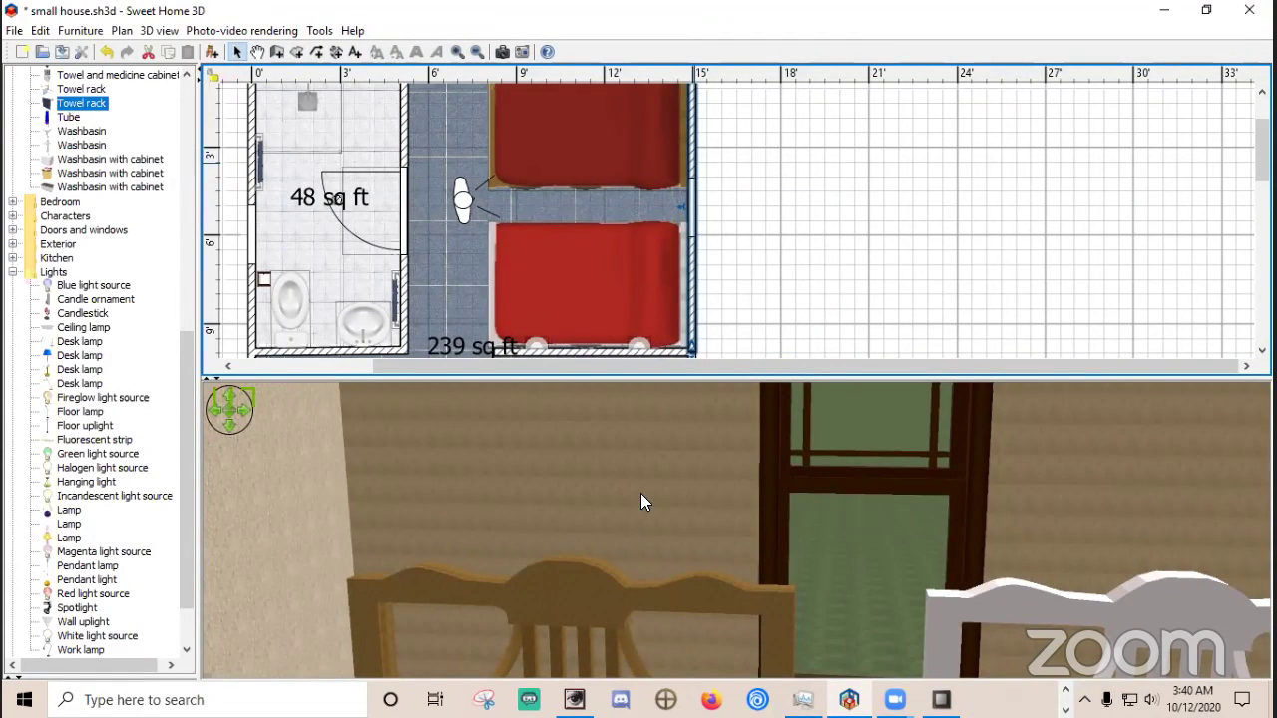
Check the left side texture settings of the wall behind the headboards, including the texture's scale.
{"action": "double_click", "coordinate": [694, 267]}
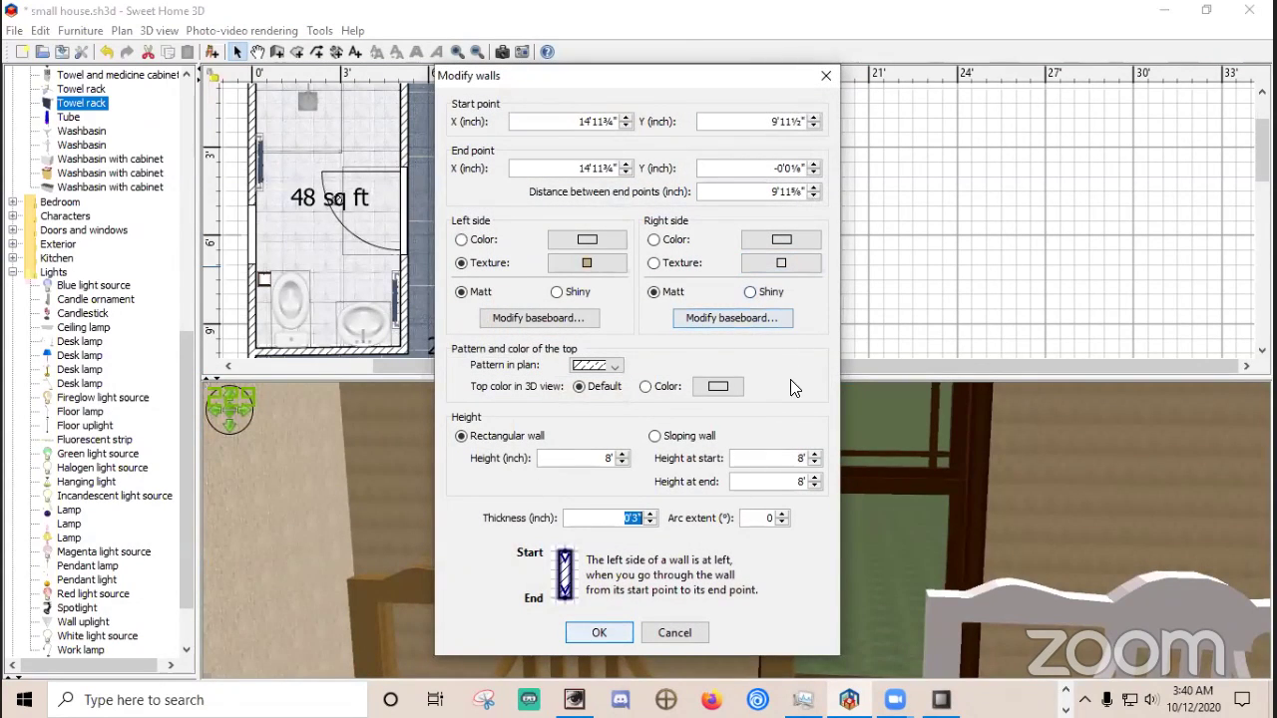
{"action": "left_click", "coordinate": [609, 262]}
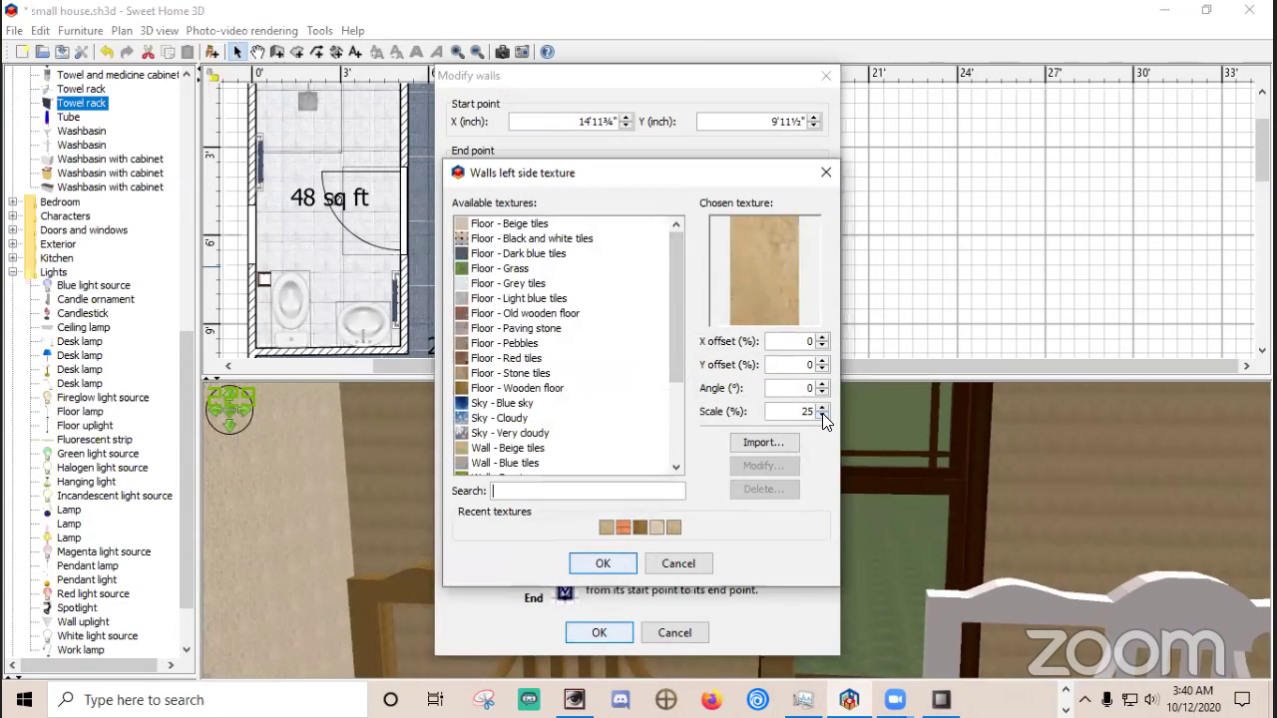
{"action": "left_click", "coordinate": [604, 565]}
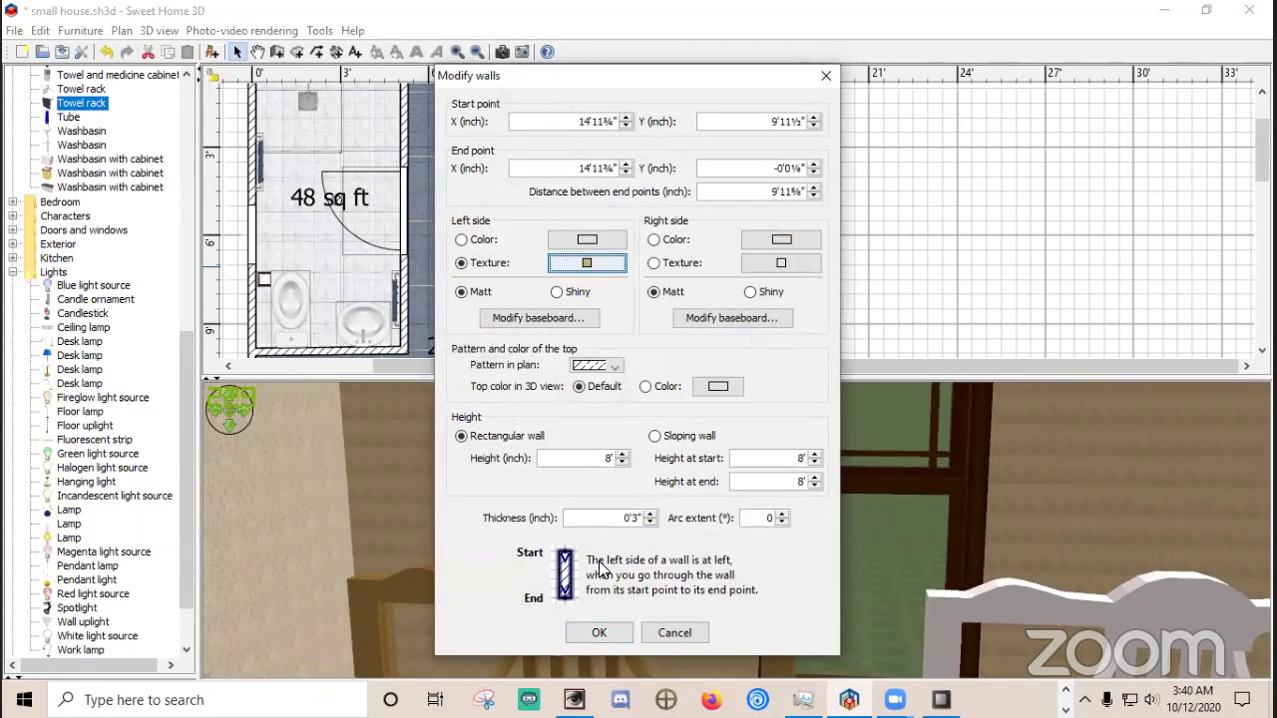
{"action": "left_click", "coordinate": [590, 629]}
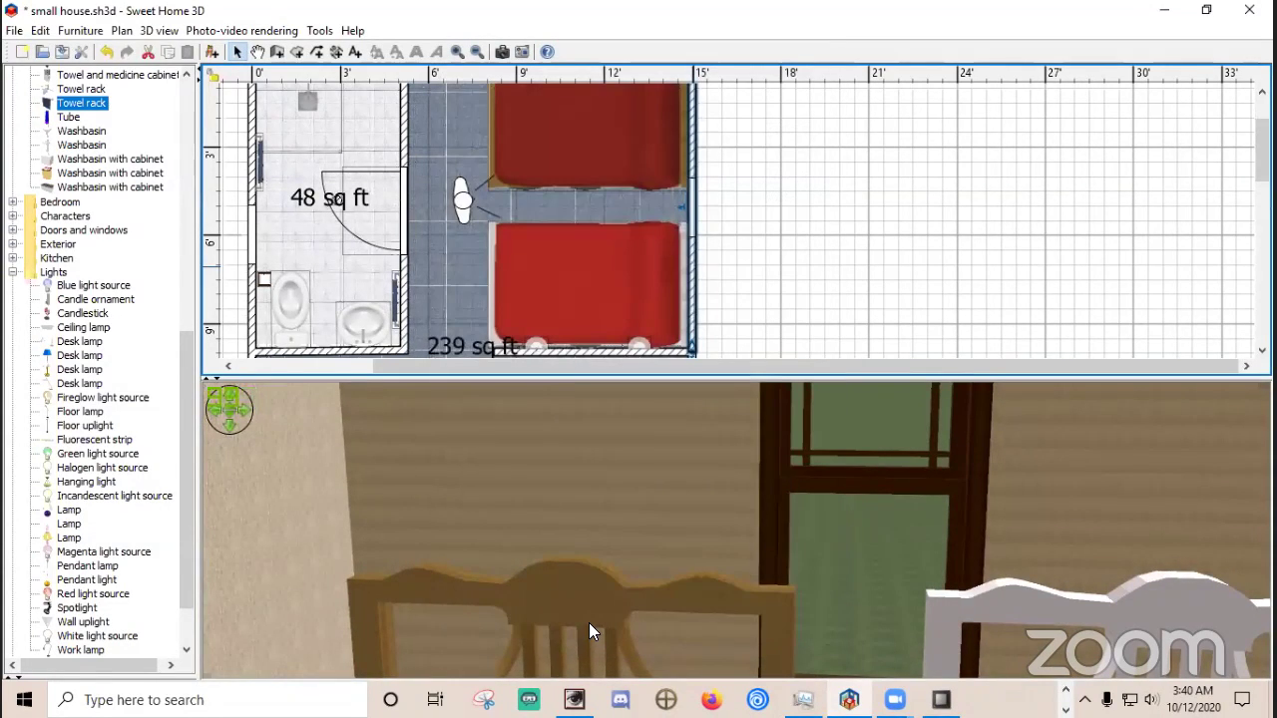
Enlarge the 3D view and frame the bedroom window, the headboards and the uplight on the adjoining wall.
{"action": "left_click_drag", "start_coordinate": [649, 520], "coordinate": [780, 505]}
{"action": "key", "text": "Right"}
{"action": "key", "text": "Right"}
{"action": "key", "text": "Right"}
{"action": "key", "text": "Right"}
{"action": "key", "text": "Right"}
{"action": "key", "text": "Right"}
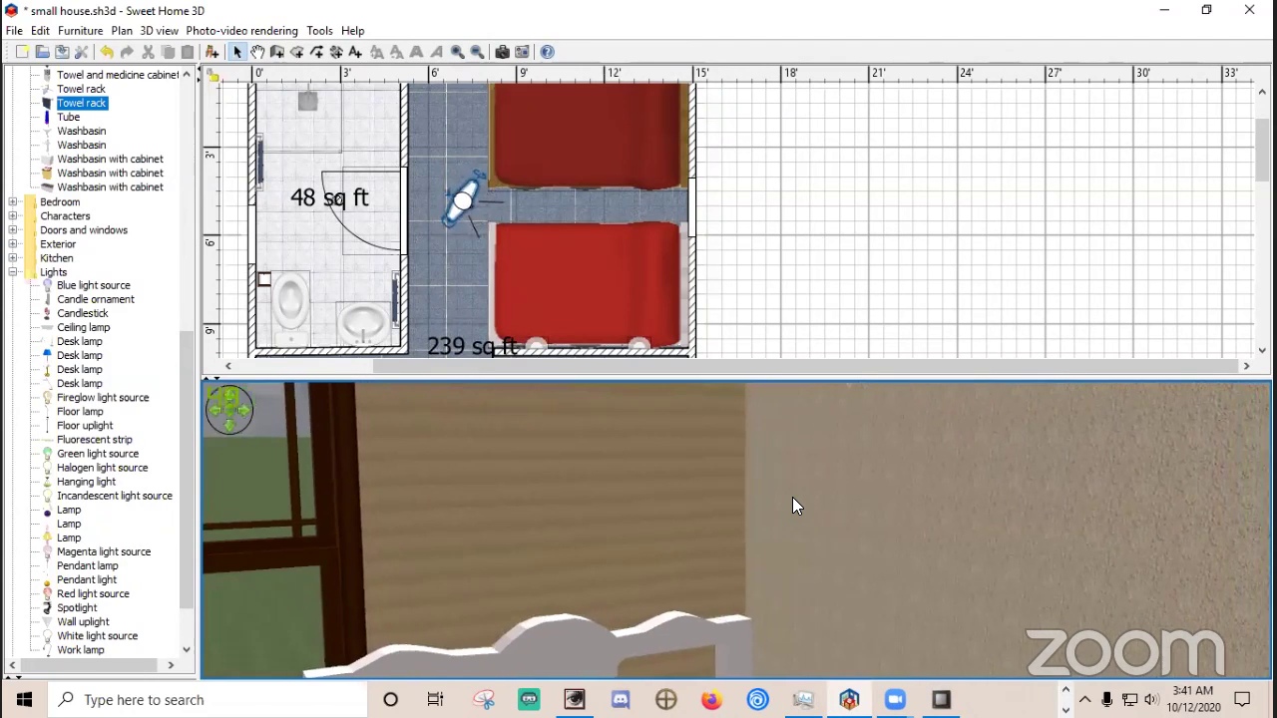
{"action": "left_click_drag", "start_coordinate": [792, 486], "coordinate": [689, 439]}
{"action": "left_click_drag", "start_coordinate": [732, 375], "coordinate": [770, 161]}
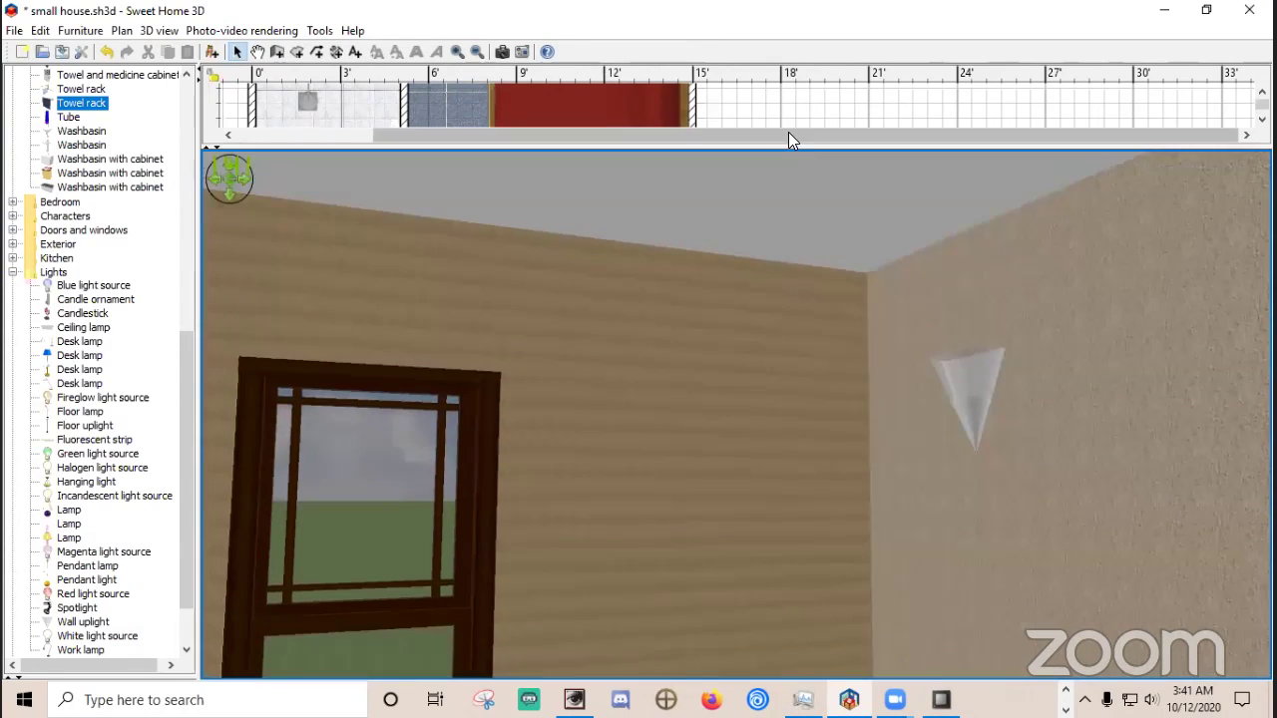
{"action": "left_click_drag", "start_coordinate": [756, 403], "coordinate": [740, 423]}
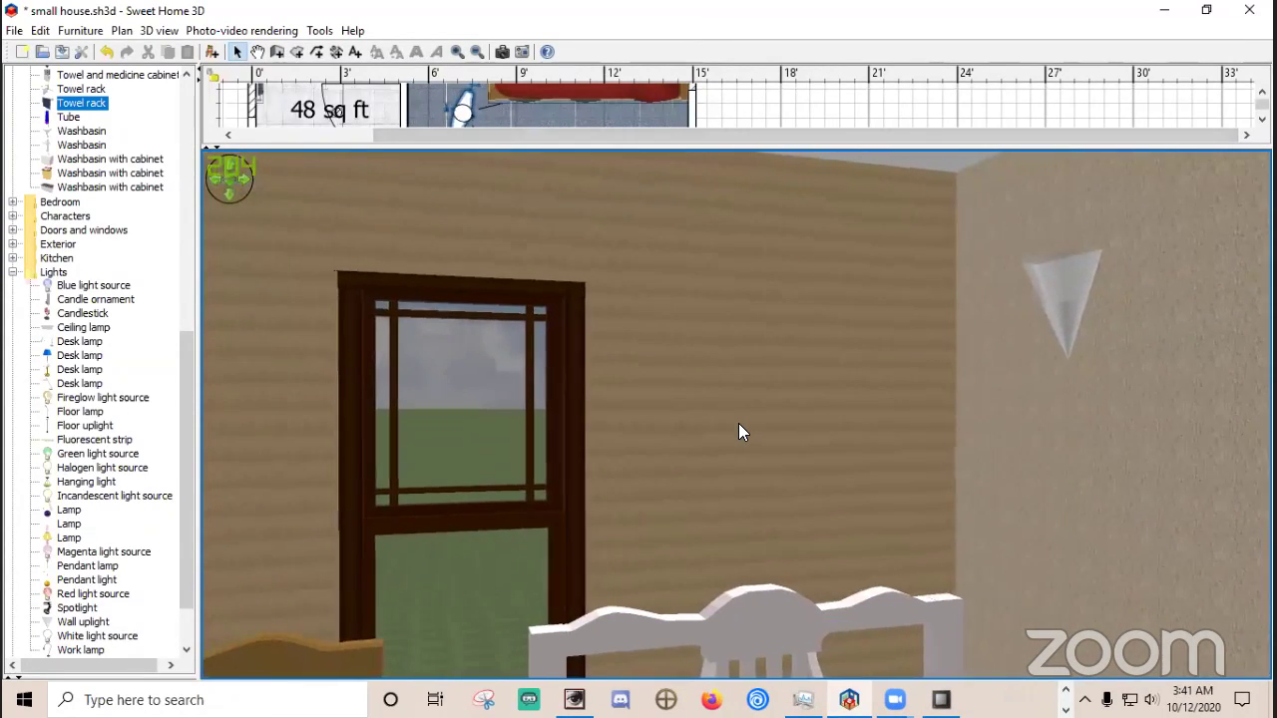
Render a photo of the bedroom corner with the YafaRay photo tool instead of the standard one.
{"action": "left_click", "coordinate": [502, 51]}
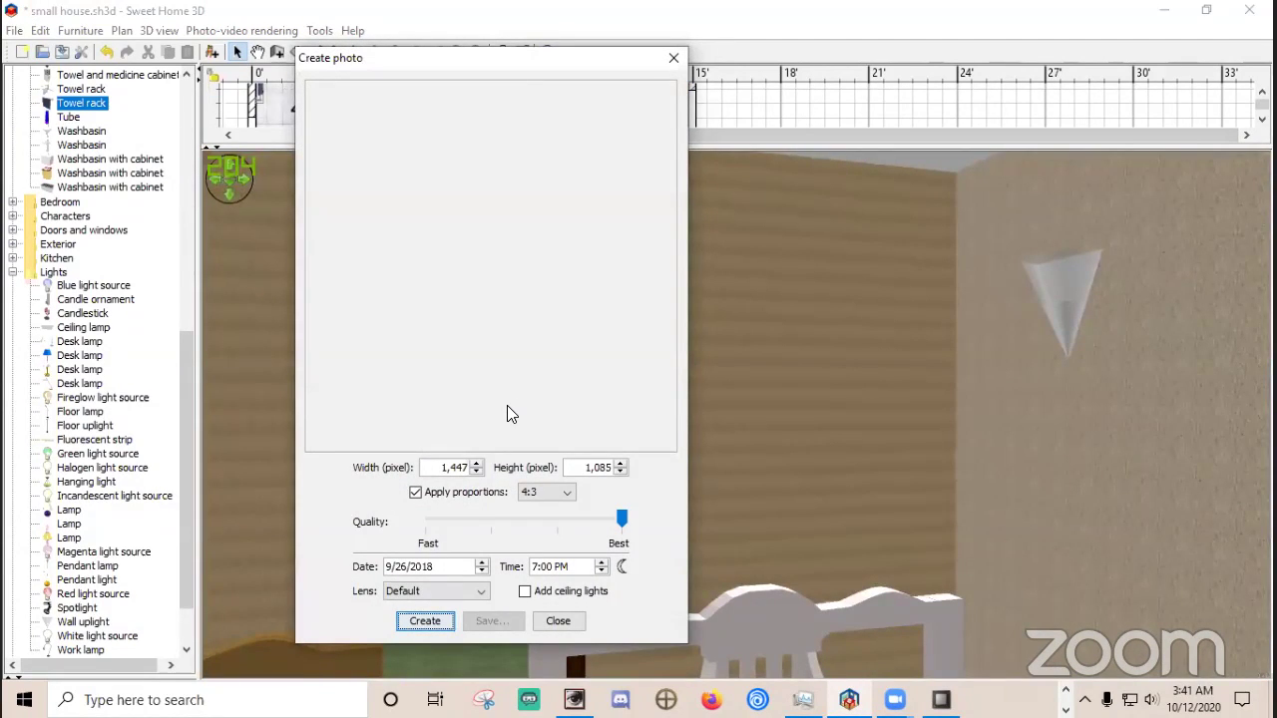
{"action": "left_click", "coordinate": [557, 621]}
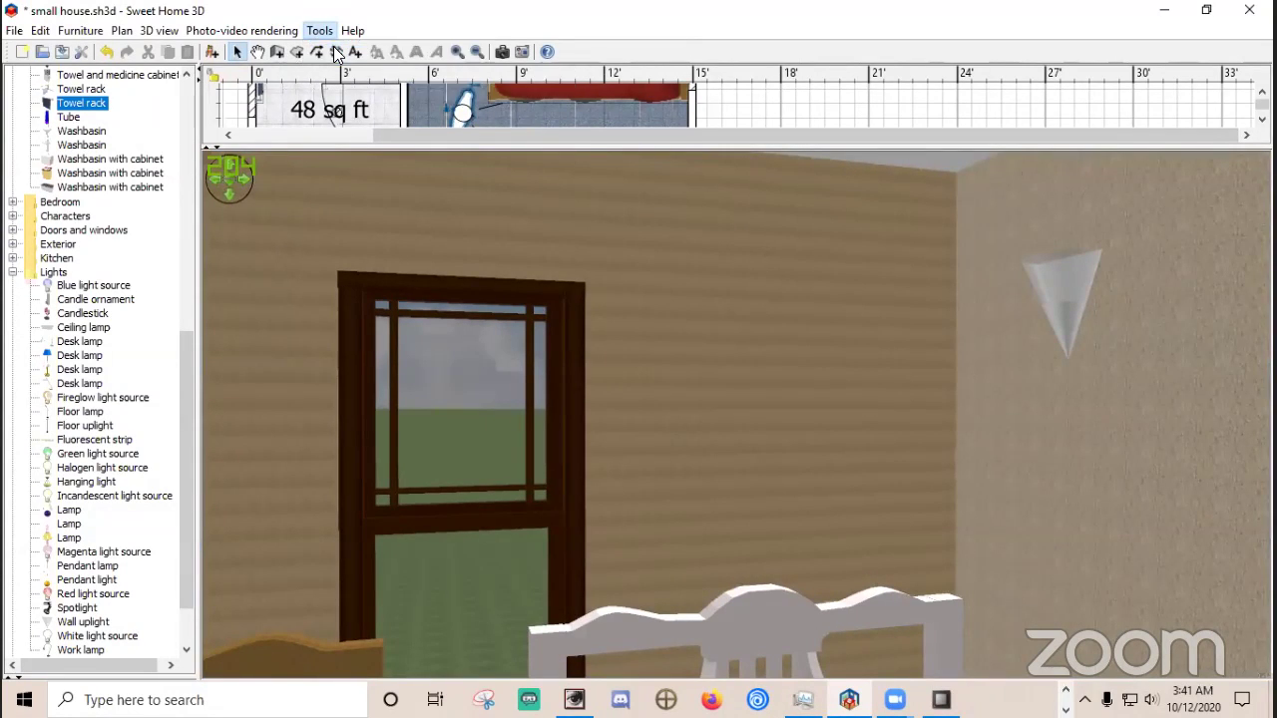
{"action": "left_click", "coordinate": [322, 50]}
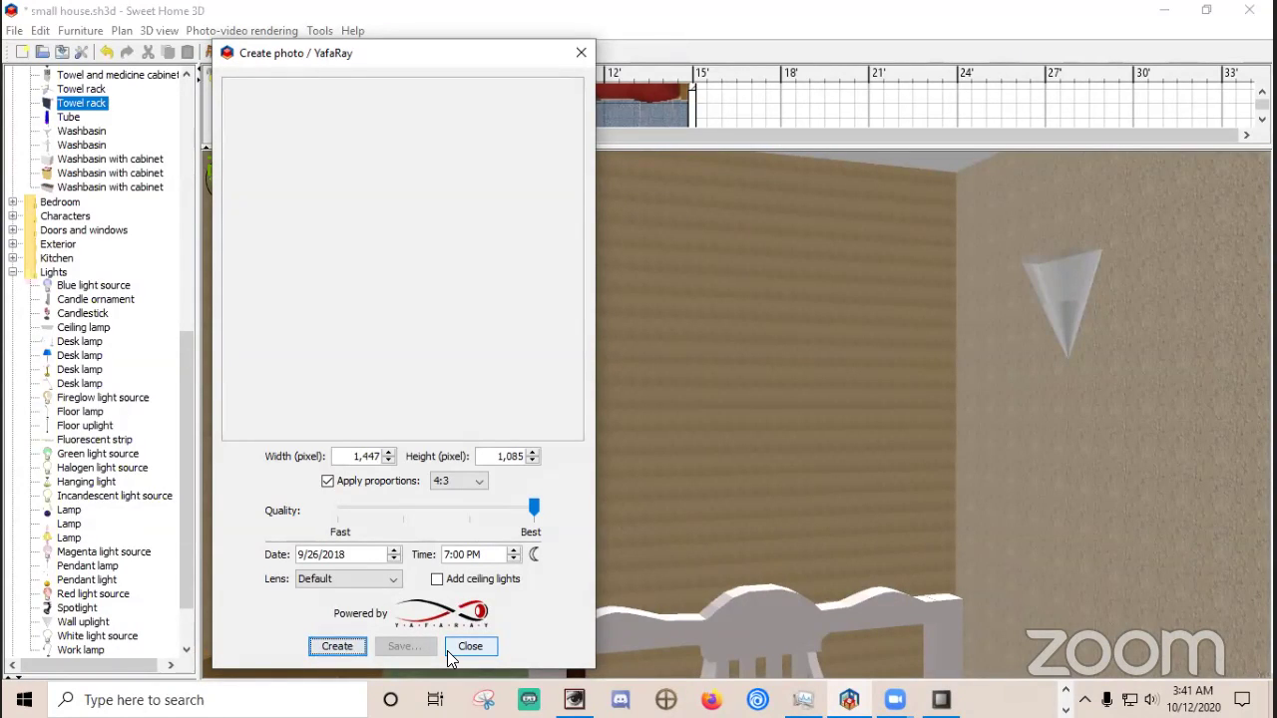
{"action": "left_click", "coordinate": [353, 648]}
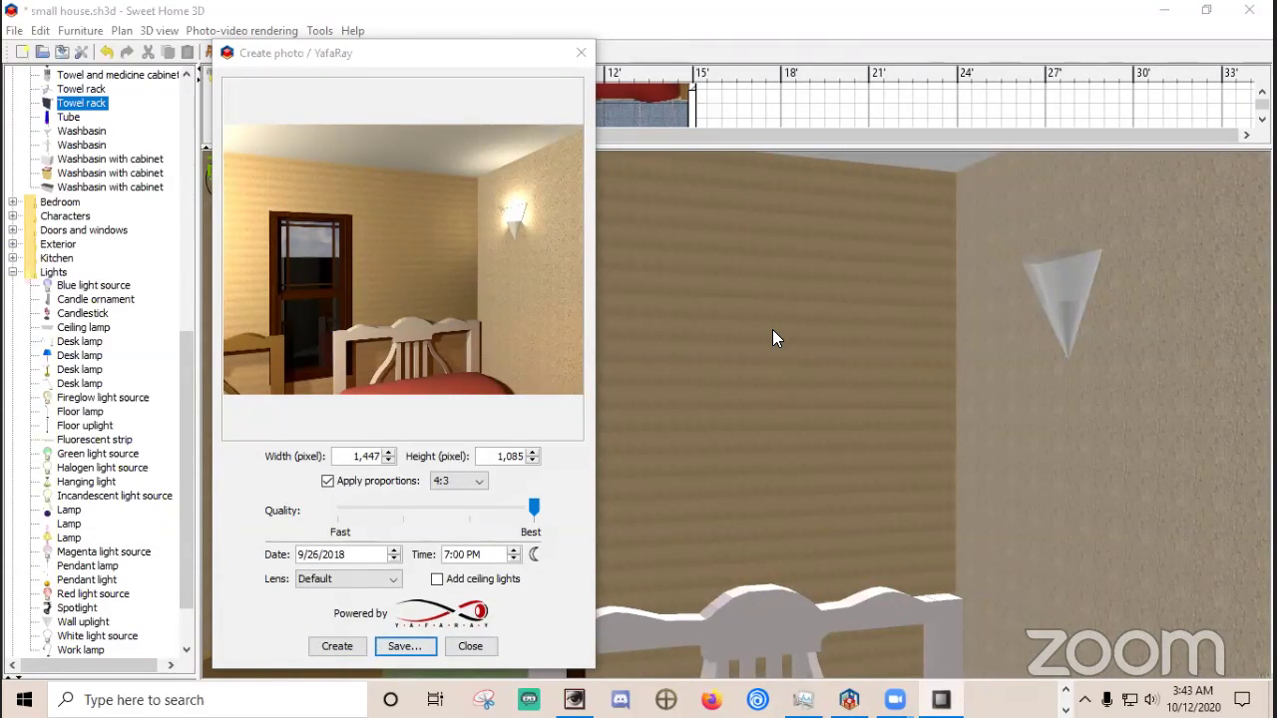
Compare the rendered photo with the window wall in 3D and reframe the corner with the uplight and more ceiling.
{"action": "left_click_drag", "start_coordinate": [789, 352], "coordinate": [724, 366]}
{"action": "scroll", "coordinate": [712, 362], "scroll_direction": "up", "scroll_amount": 3}
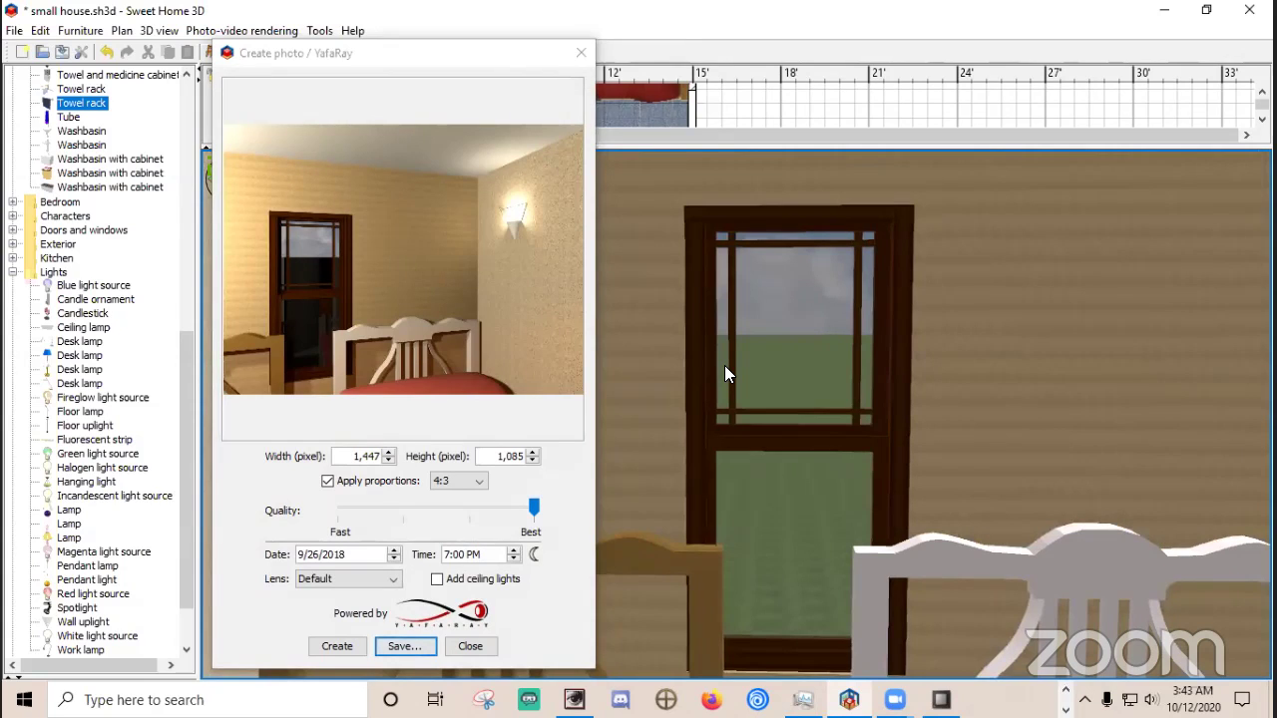
{"action": "left_click_drag", "start_coordinate": [725, 365], "coordinate": [736, 359]}
{"action": "left_click_drag", "start_coordinate": [896, 381], "coordinate": [934, 375]}
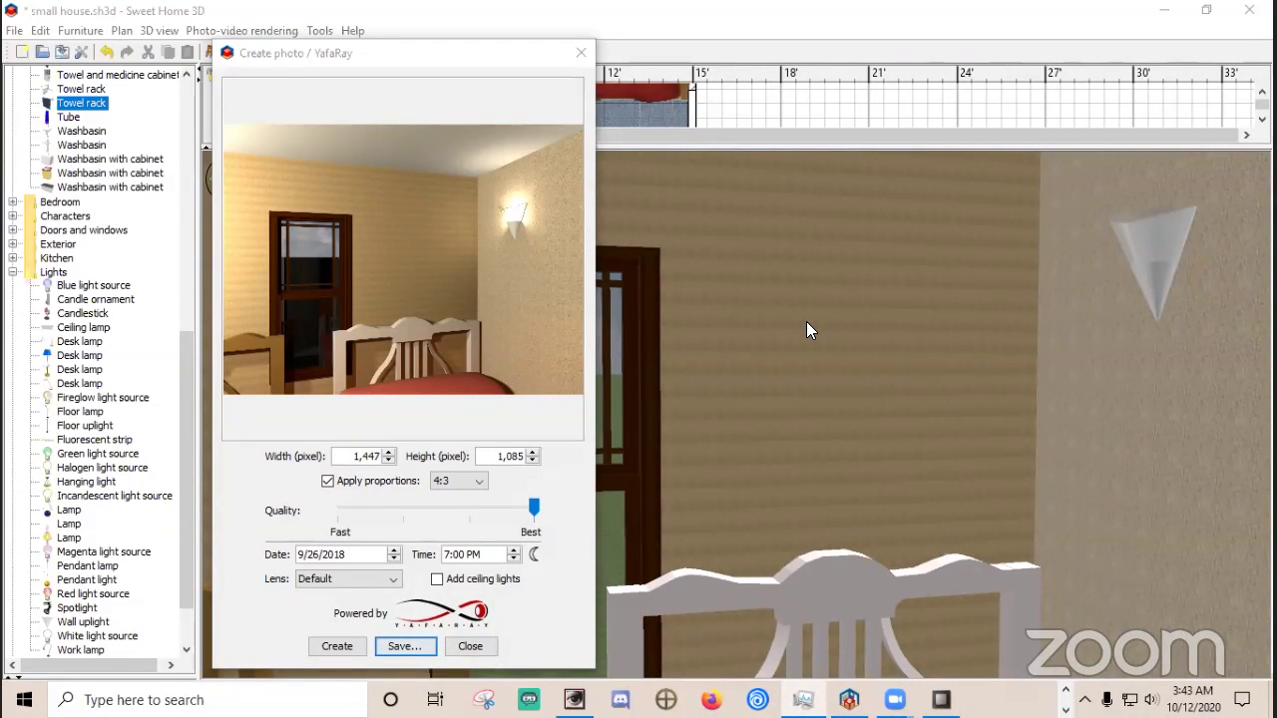
{"action": "left_click_drag", "start_coordinate": [806, 321], "coordinate": [808, 301]}
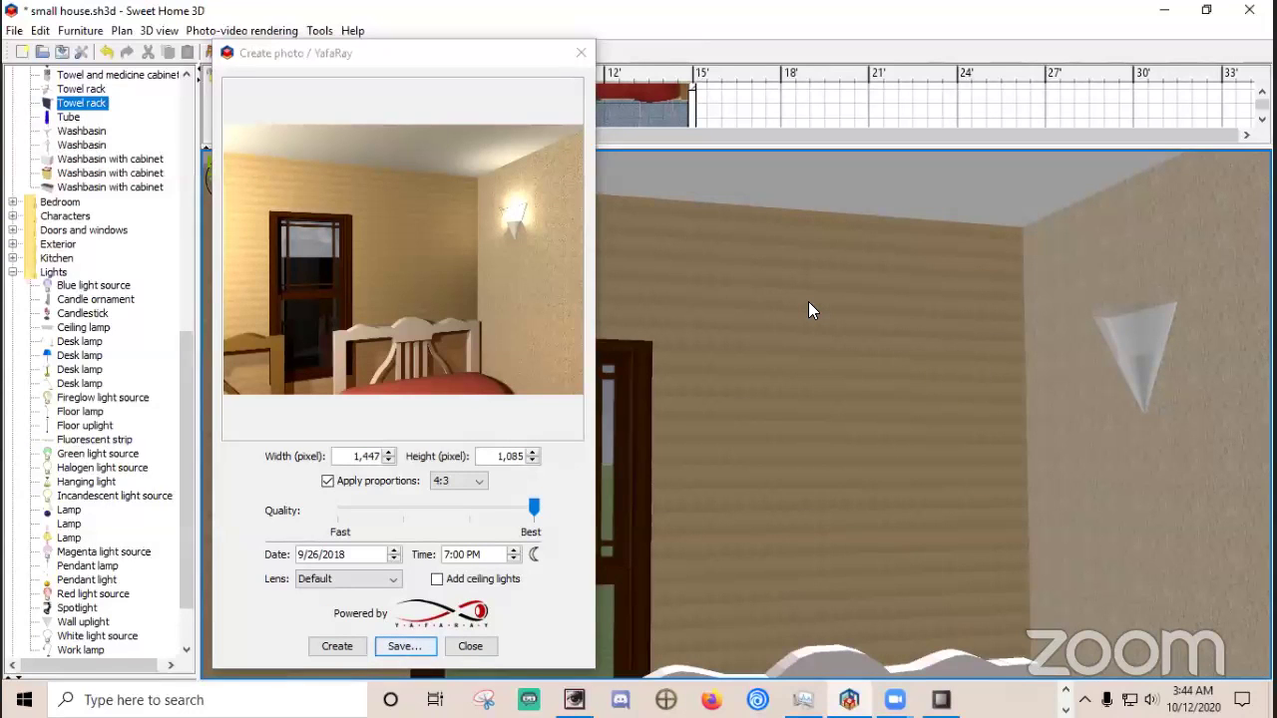
{"action": "left_click_drag", "start_coordinate": [585, 255], "coordinate": [355, 110]}
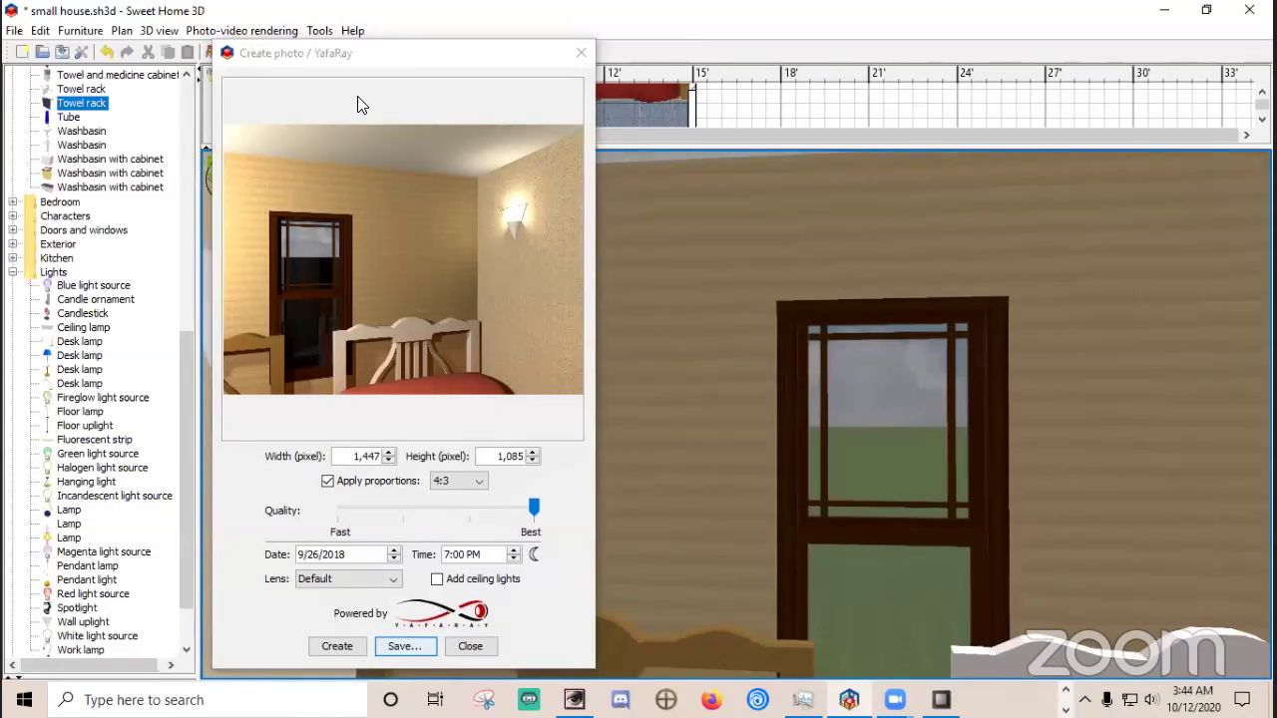
{"action": "left_click_drag", "start_coordinate": [888, 316], "coordinate": [952, 290]}
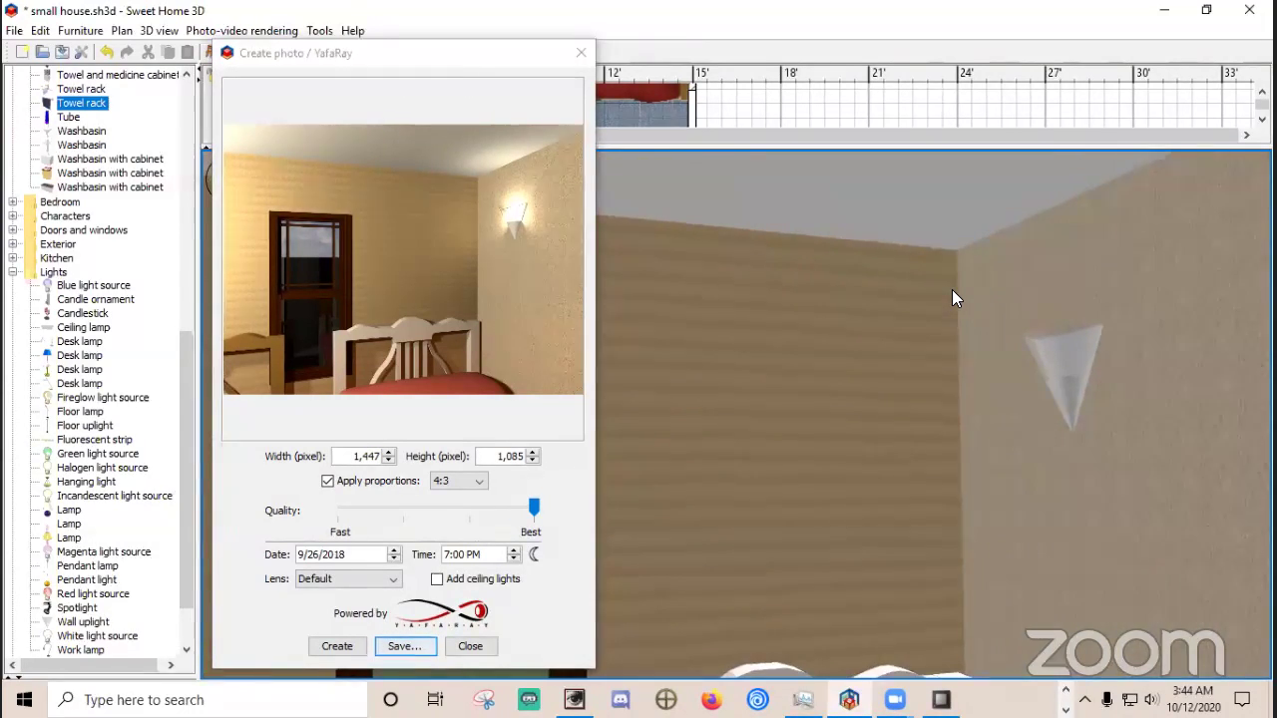
Close the YafaRay photo and render the reframed bedroom corner with the standard photo tool.
{"action": "left_click", "coordinate": [579, 53]}
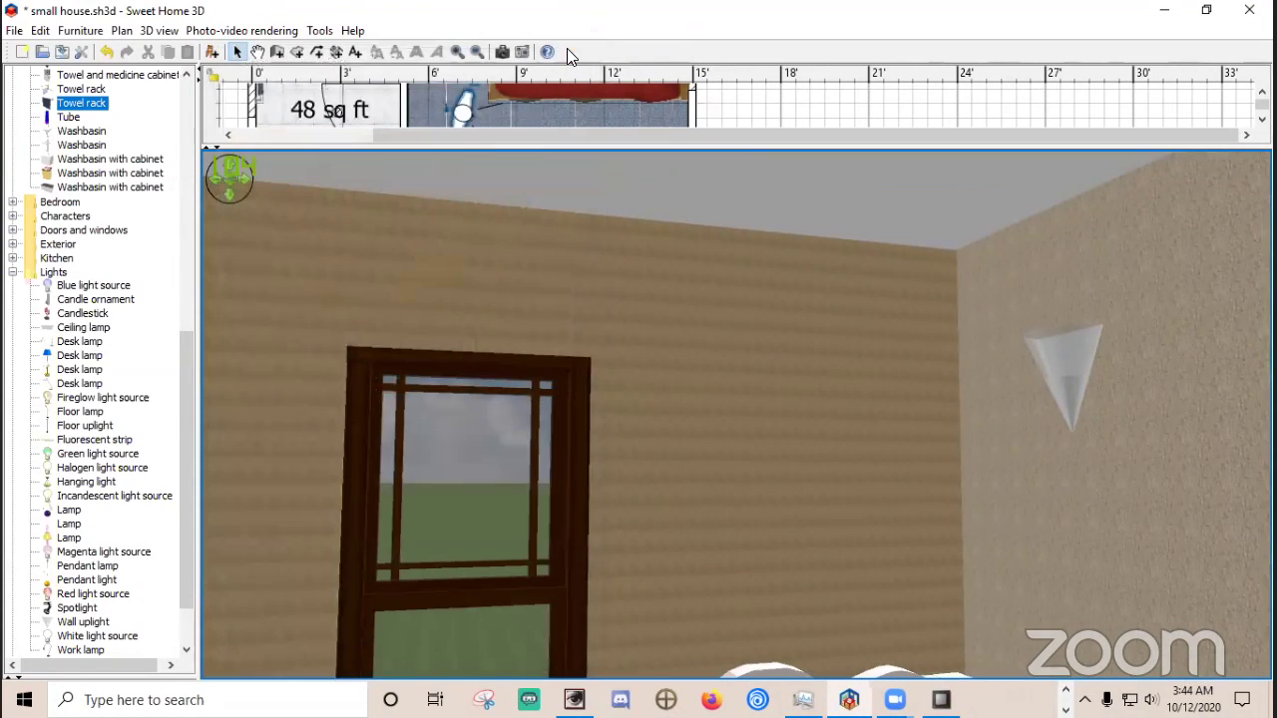
{"action": "left_click", "coordinate": [497, 56]}
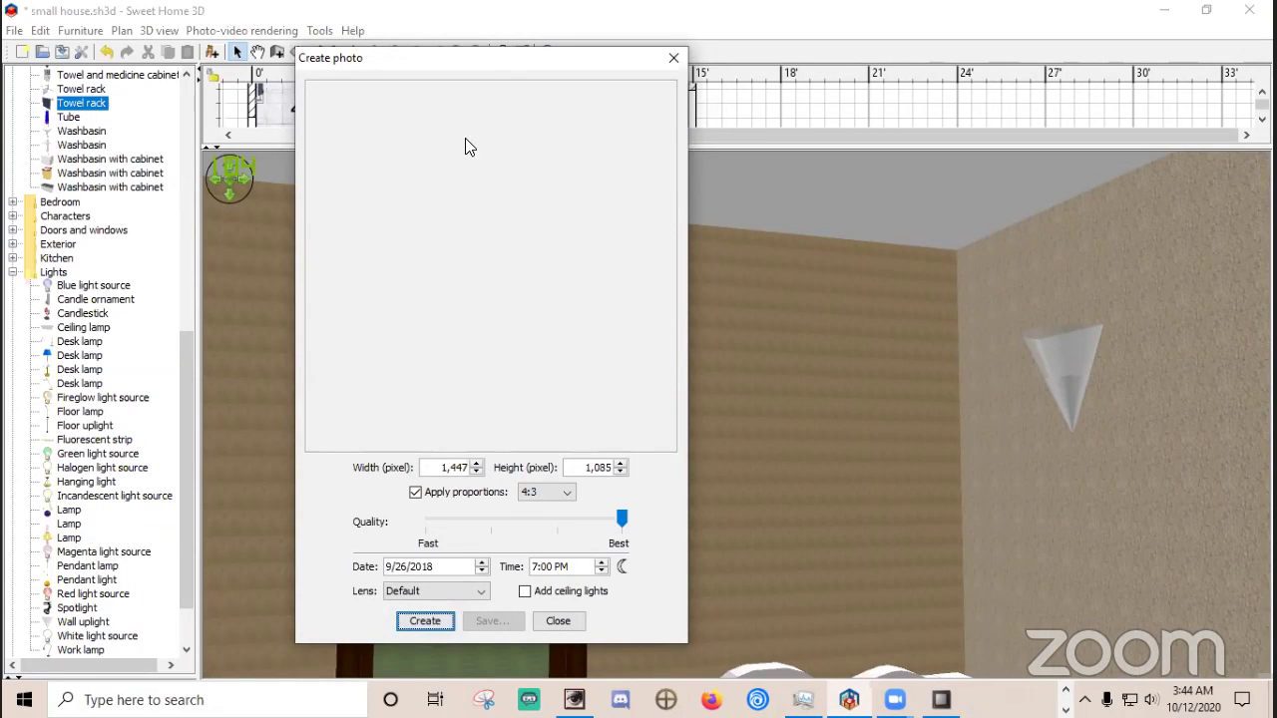
{"action": "left_click", "coordinate": [421, 626]}
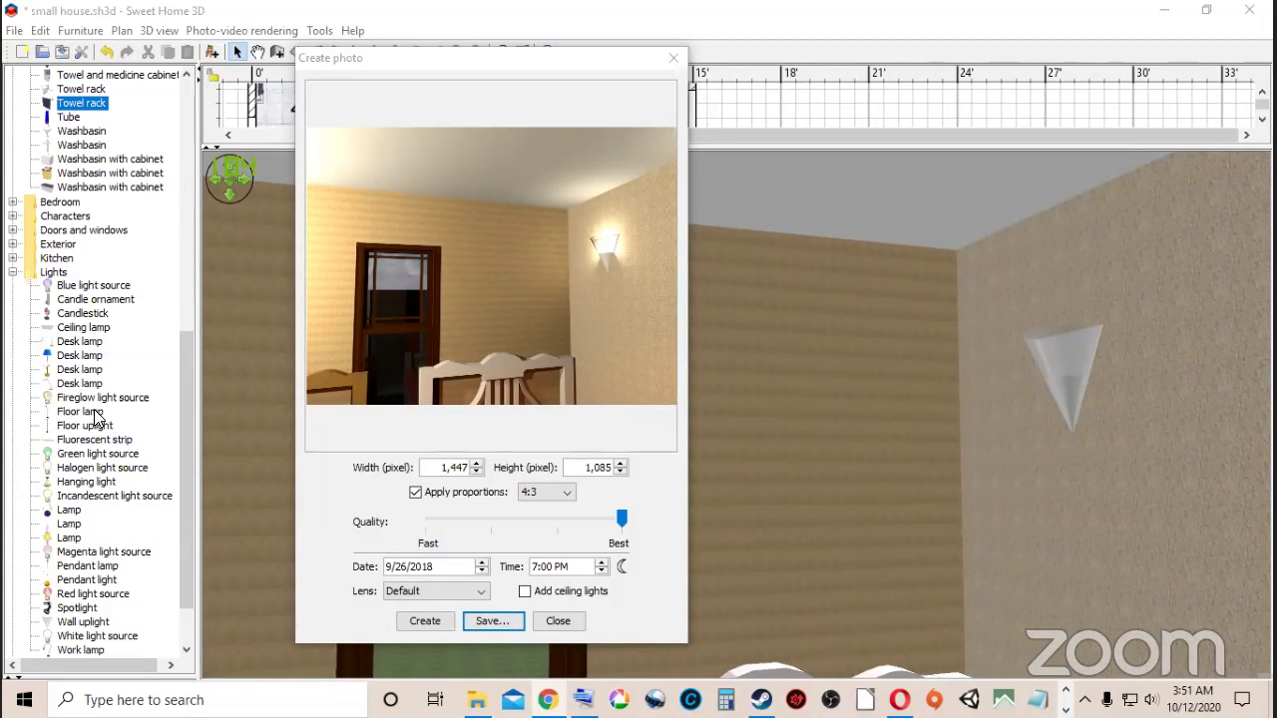
Save the rendered bedroom photo as a PNG in the SweetHome3D folder and close the photo window.
{"action": "left_click", "coordinate": [503, 616]}
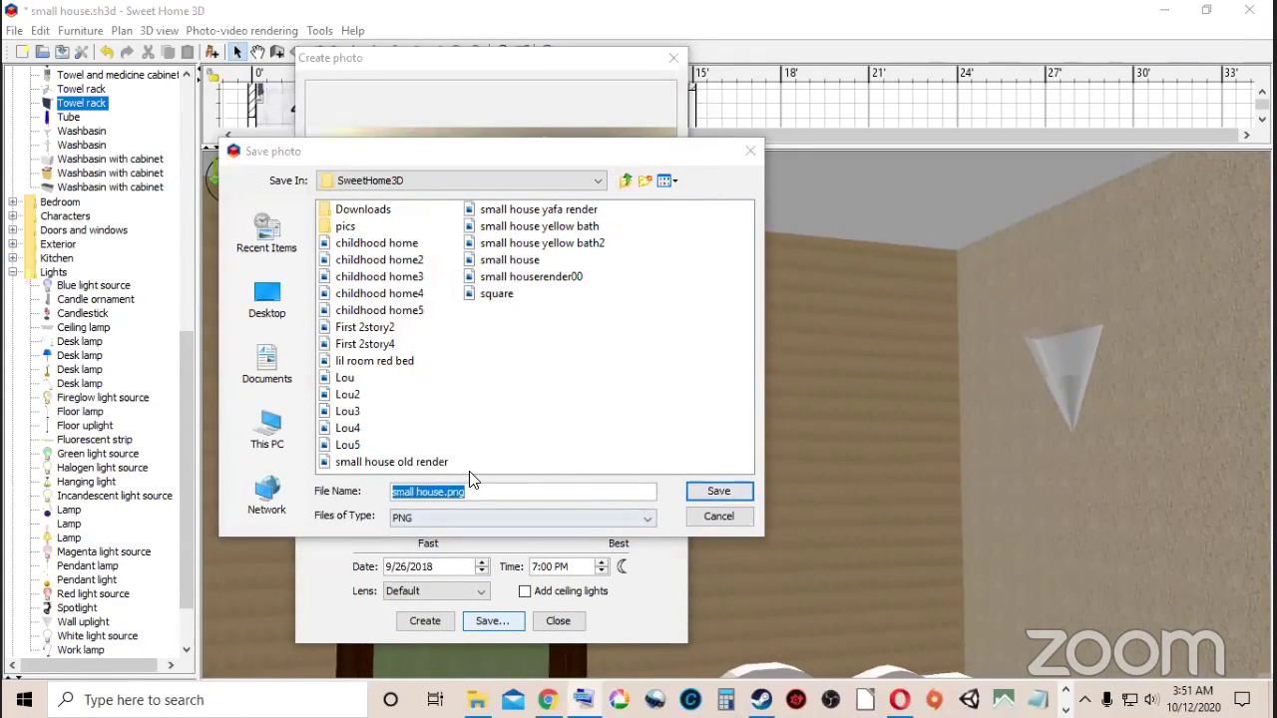
{"action": "left_click_drag", "start_coordinate": [445, 493], "coordinate": [466, 493]}
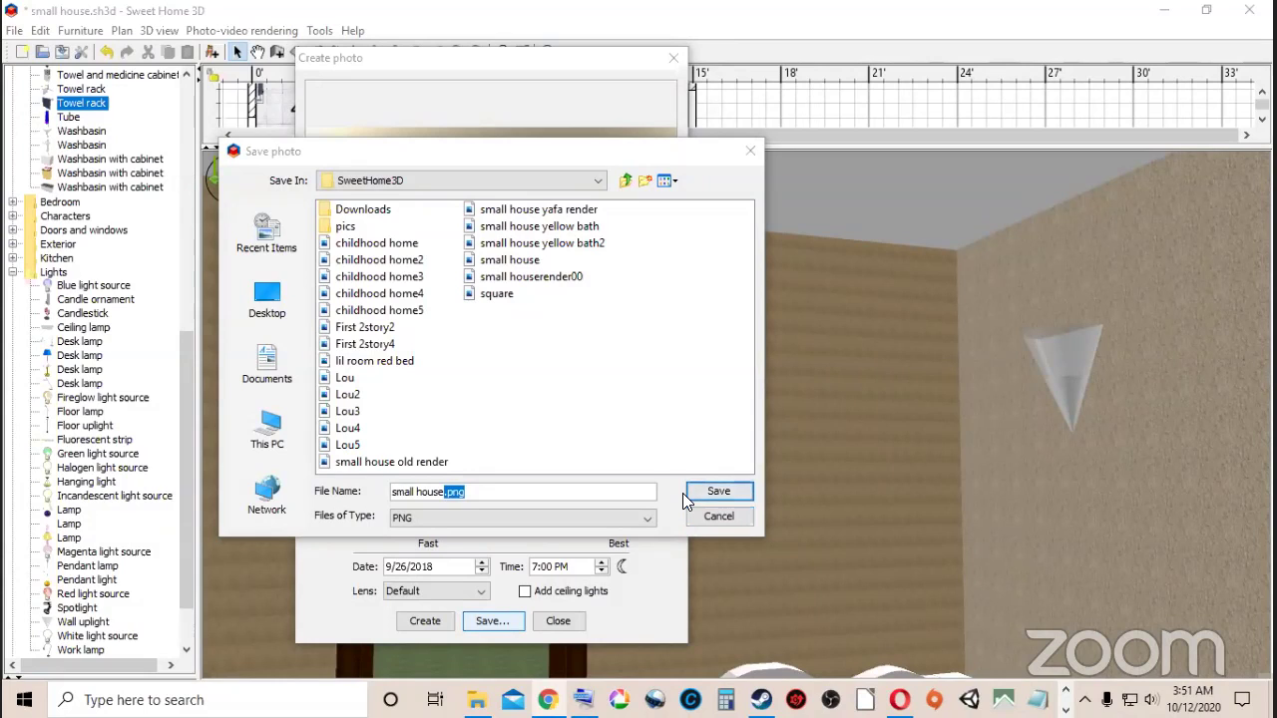
{"action": "left_click", "coordinate": [470, 493]}
{"action": "key", "text": "shift+Left"}
{"action": "key", "text": "shift+Left"}
{"action": "key", "text": "shift+Left"}
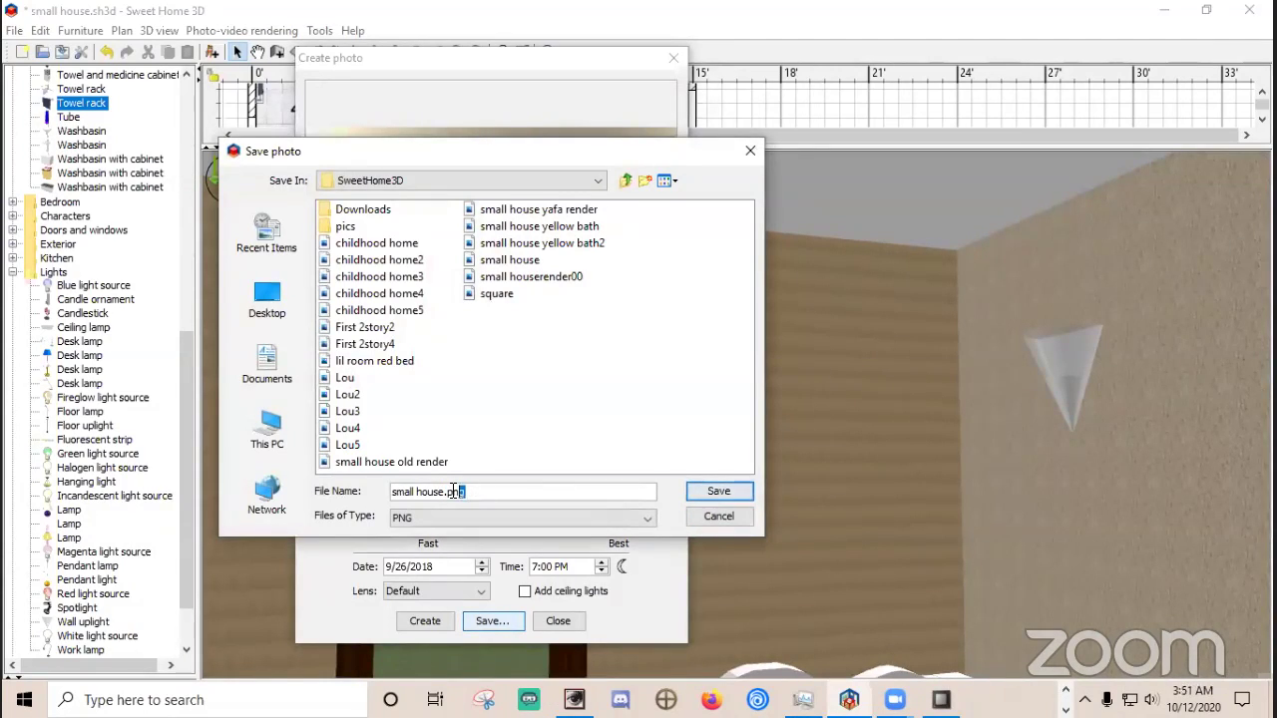
{"action": "key", "text": "BackSpace"}
{"action": "left_click", "coordinate": [719, 492]}
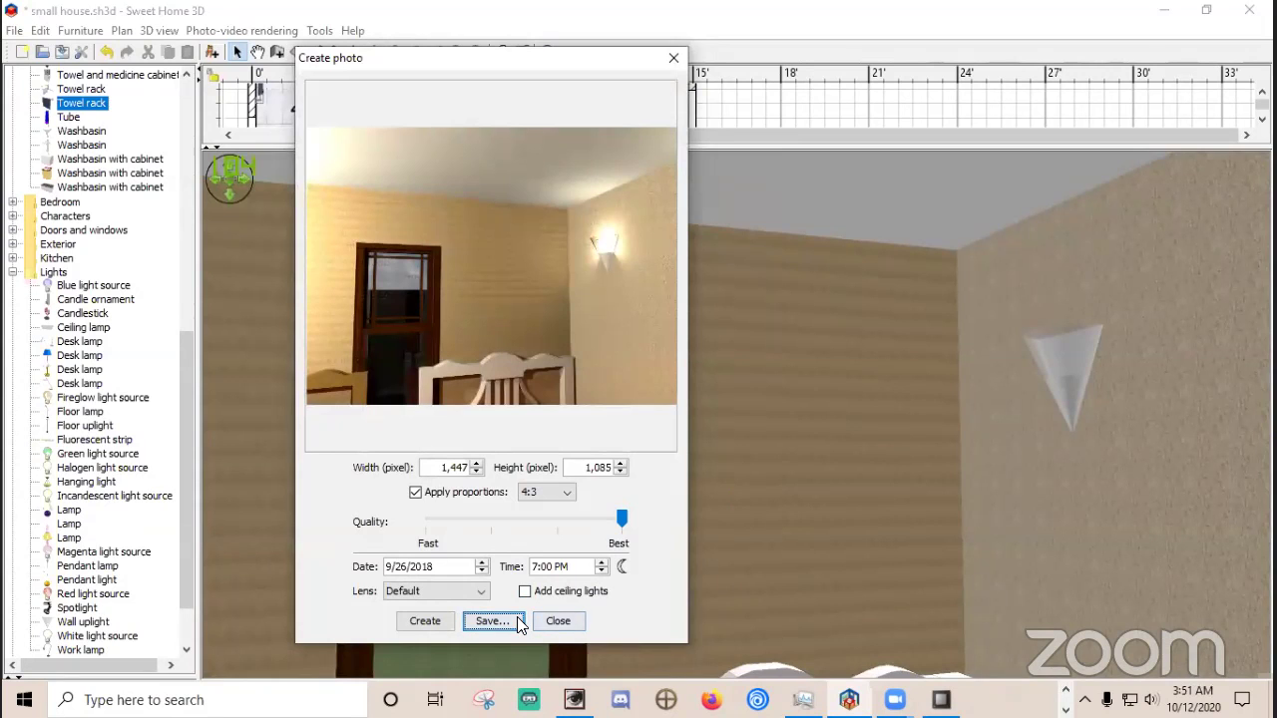
{"action": "left_click", "coordinate": [562, 621]}
Move the 3D viewpoint from the bedroom into the living area and examine the kitchen counter and white table.
{"action": "left_click_drag", "start_coordinate": [687, 372], "coordinate": [908, 324]}
{"action": "scroll", "coordinate": [908, 324], "scroll_direction": "up", "scroll_amount": 5}
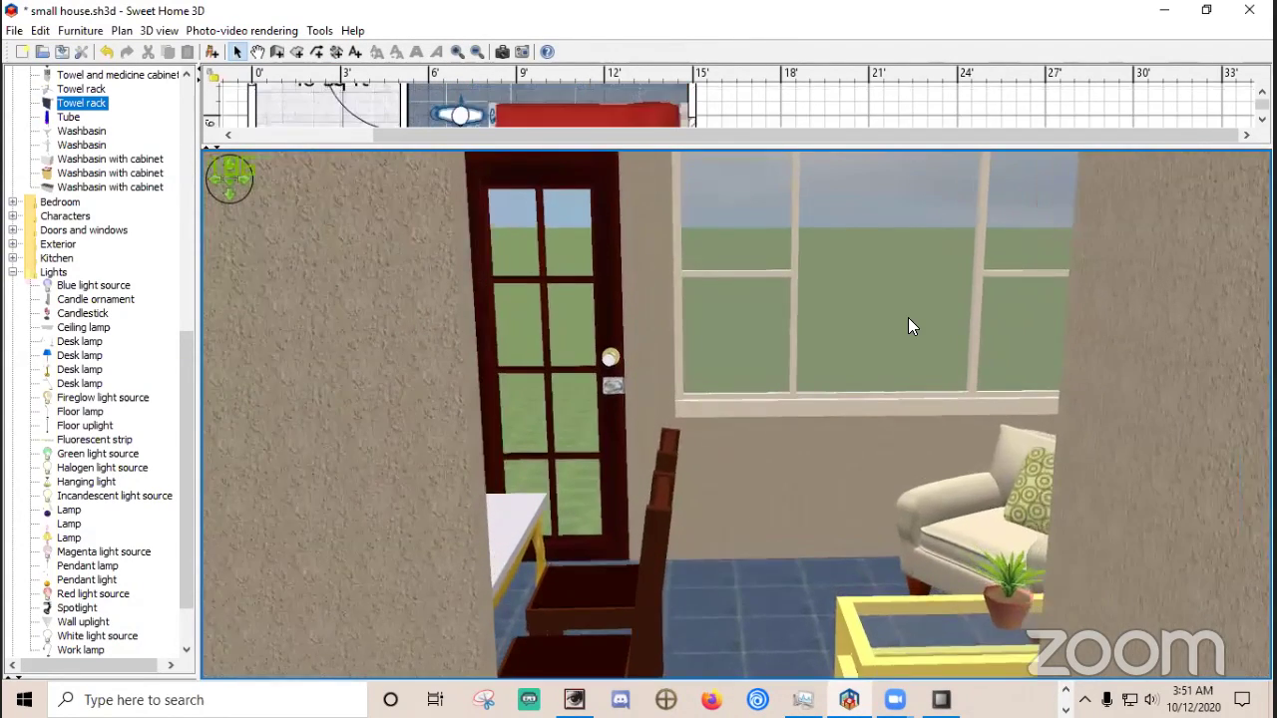
{"action": "scroll", "coordinate": [908, 324], "scroll_direction": "up", "scroll_amount": 5}
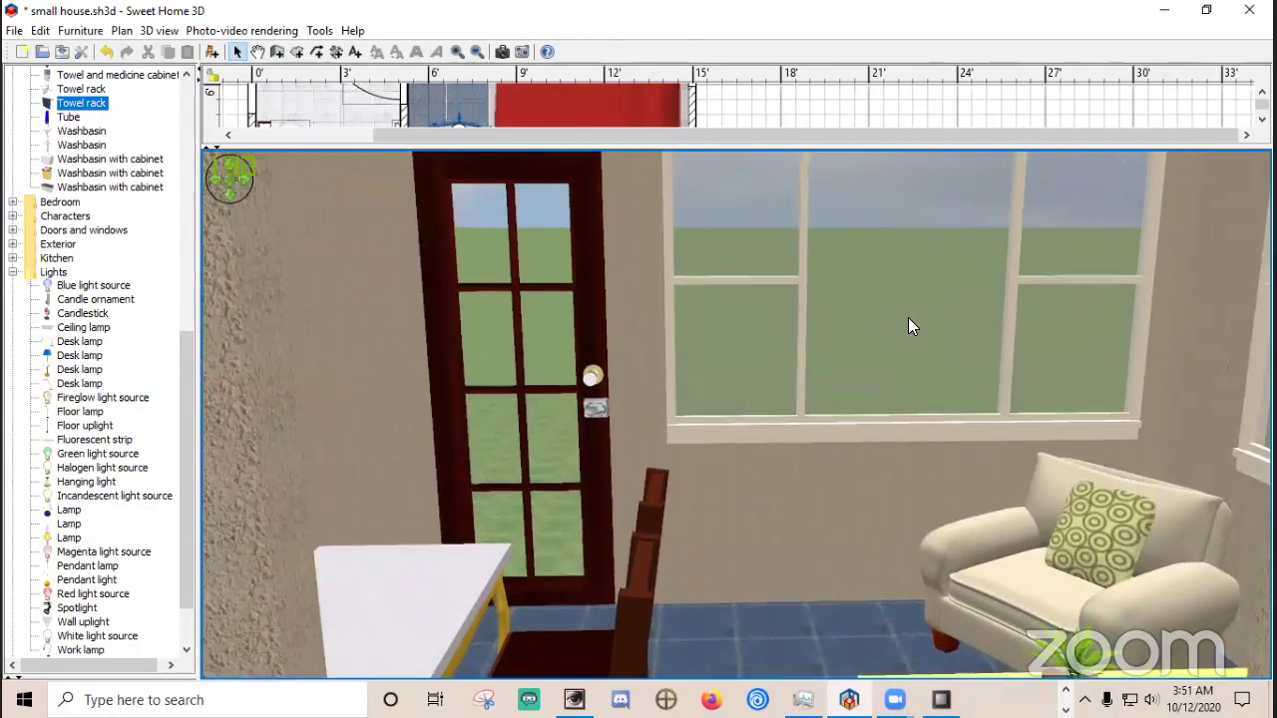
{"action": "scroll", "coordinate": [910, 326], "scroll_direction": "up", "scroll_amount": 5}
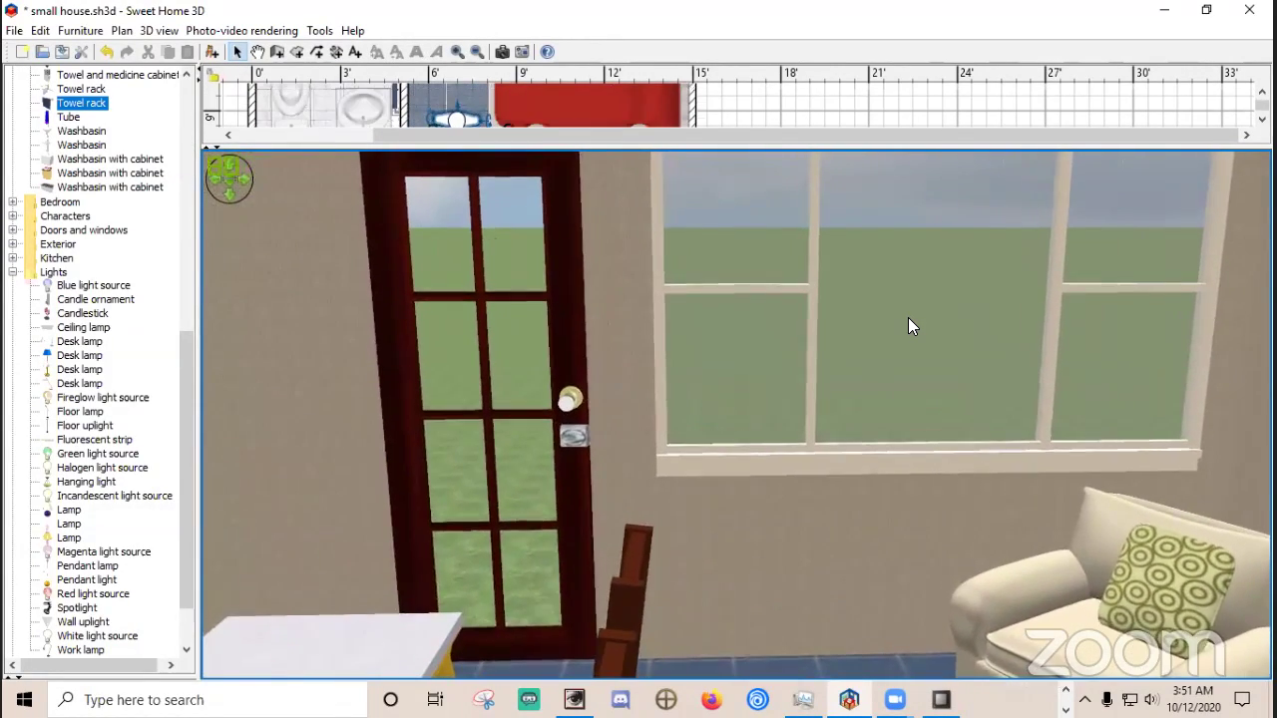
{"action": "scroll", "coordinate": [910, 326], "scroll_direction": "up", "scroll_amount": 5}
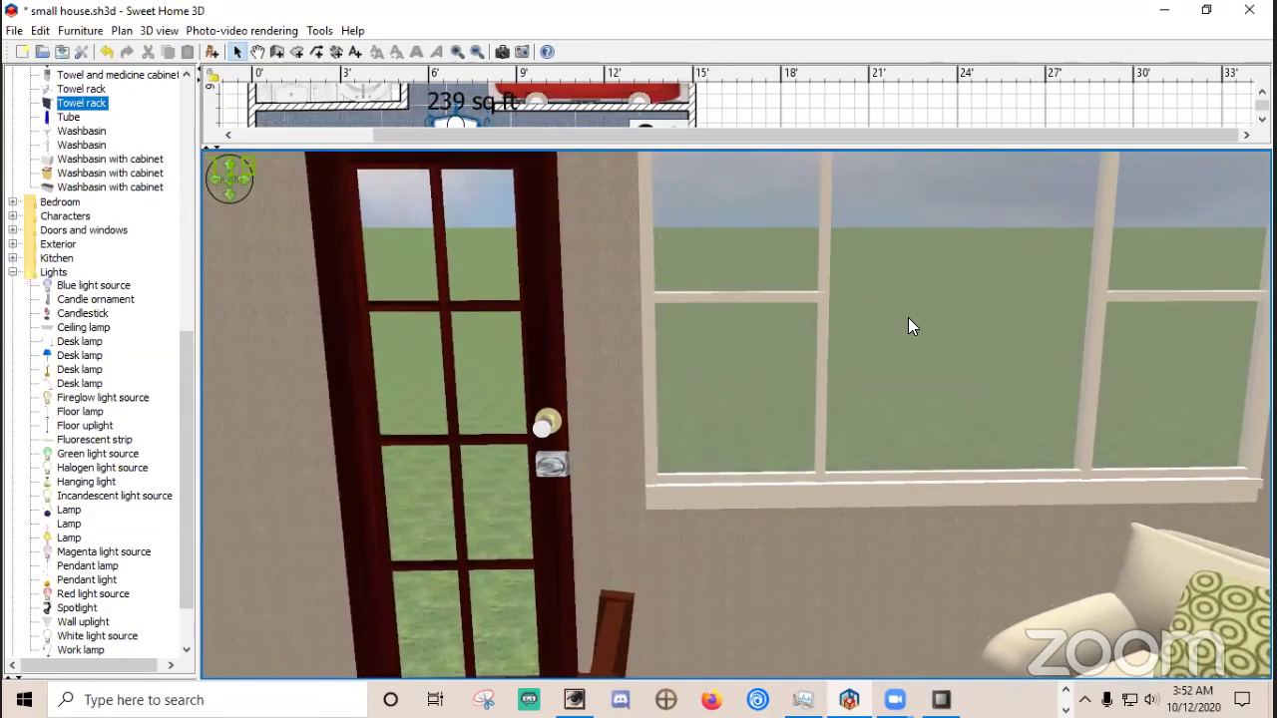
{"action": "scroll", "coordinate": [910, 325], "scroll_direction": "up", "scroll_amount": 2}
{"action": "left_click_drag", "start_coordinate": [908, 318], "coordinate": [706, 425]}
{"action": "key", "text": "Left"}
{"action": "key", "text": "Right"}
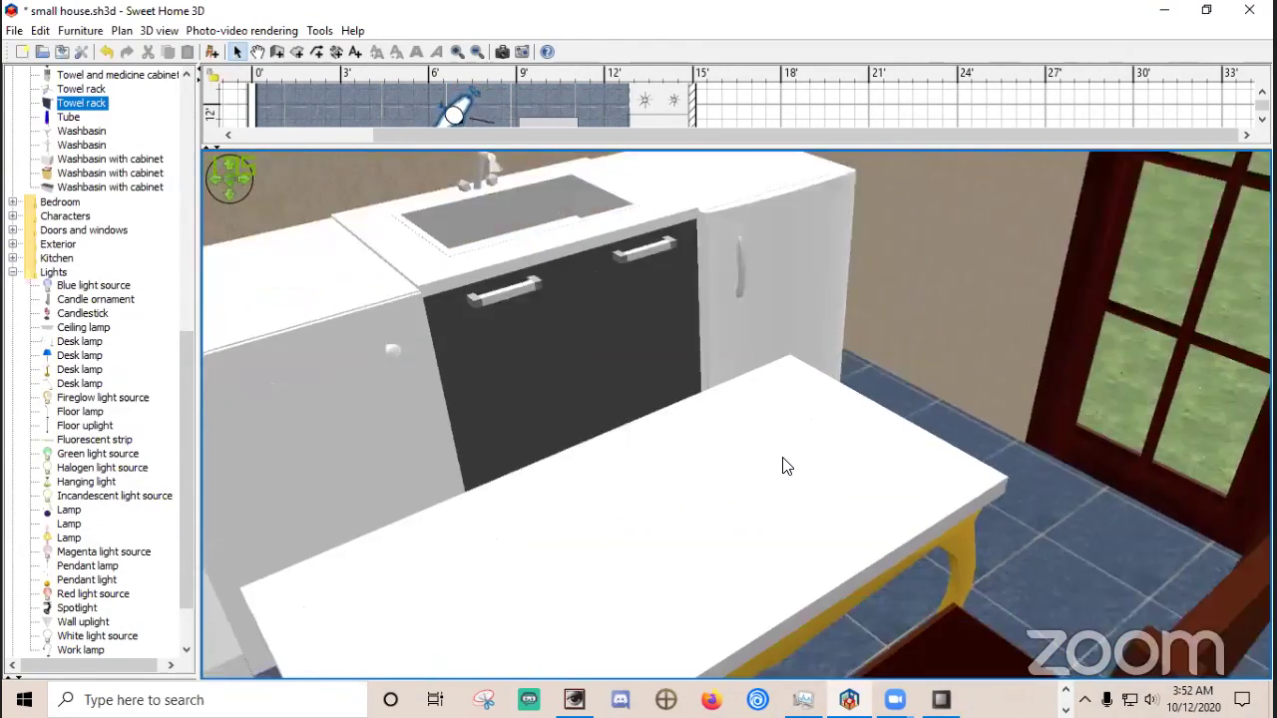
{"action": "left_click_drag", "start_coordinate": [785, 466], "coordinate": [722, 480]}
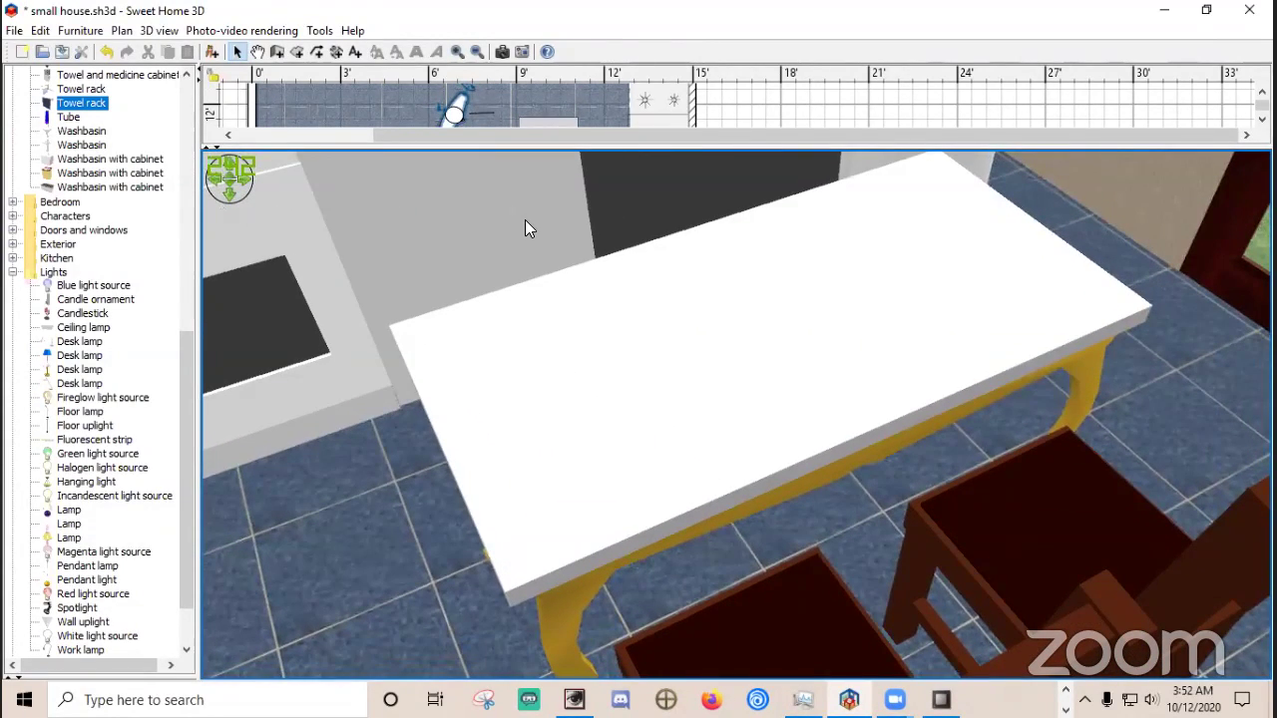
Enlarge the plan of the living area and bring the 3D viewpoint past the table to examine the stove and kitchen wall.
{"action": "left_click_drag", "start_coordinate": [531, 152], "coordinate": [505, 407]}
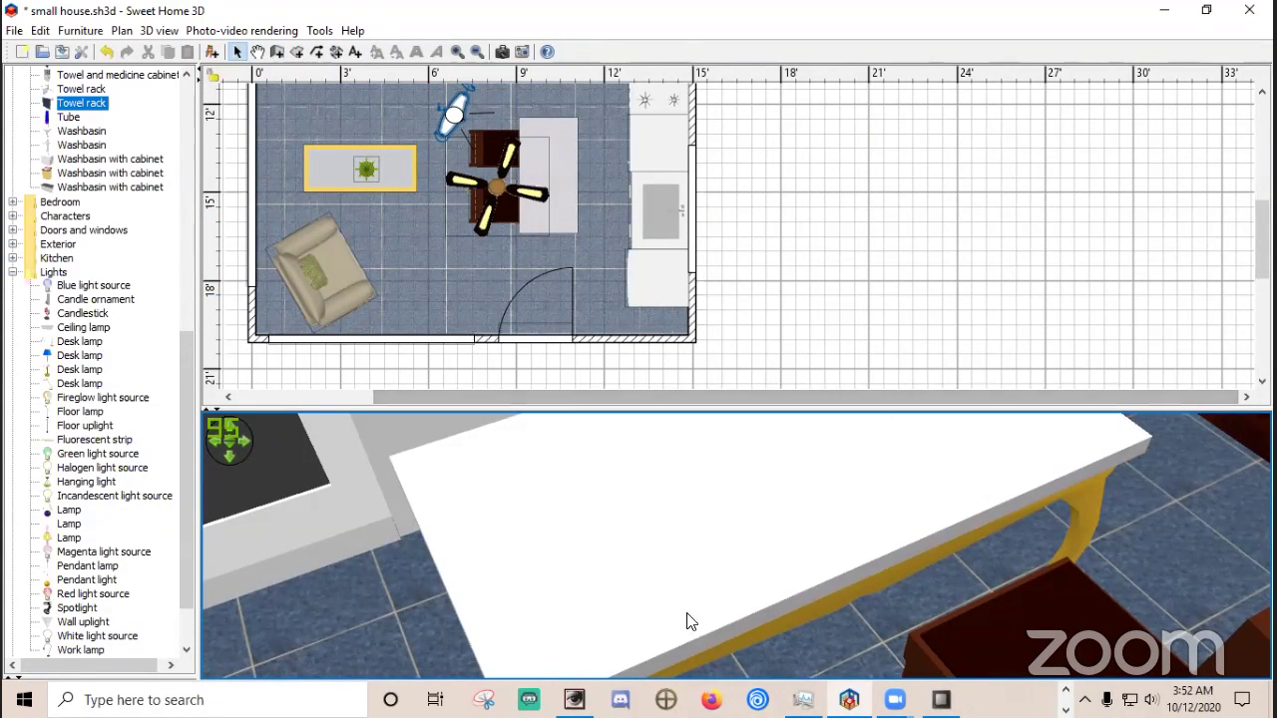
{"action": "left_click_drag", "start_coordinate": [435, 640], "coordinate": [303, 590]}
{"action": "scroll", "coordinate": [303, 581], "scroll_direction": "up", "scroll_amount": 5}
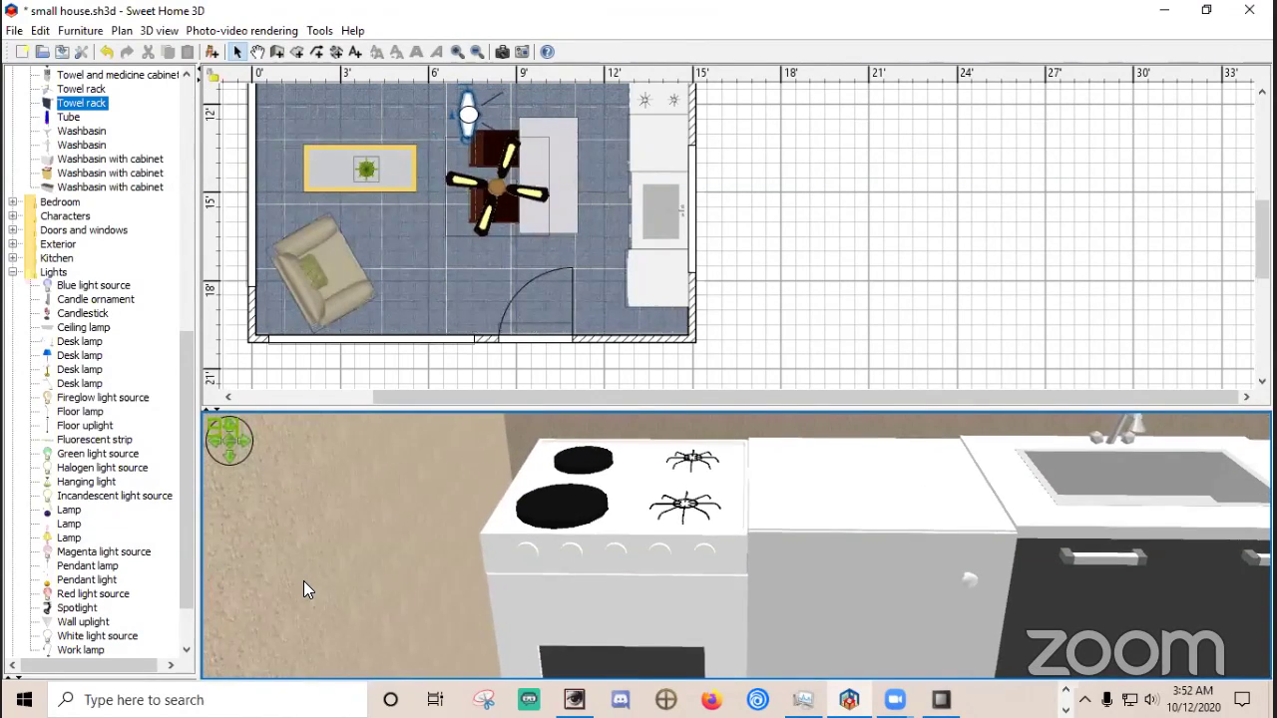
{"action": "scroll", "coordinate": [316, 591], "scroll_direction": "up", "scroll_amount": 6}
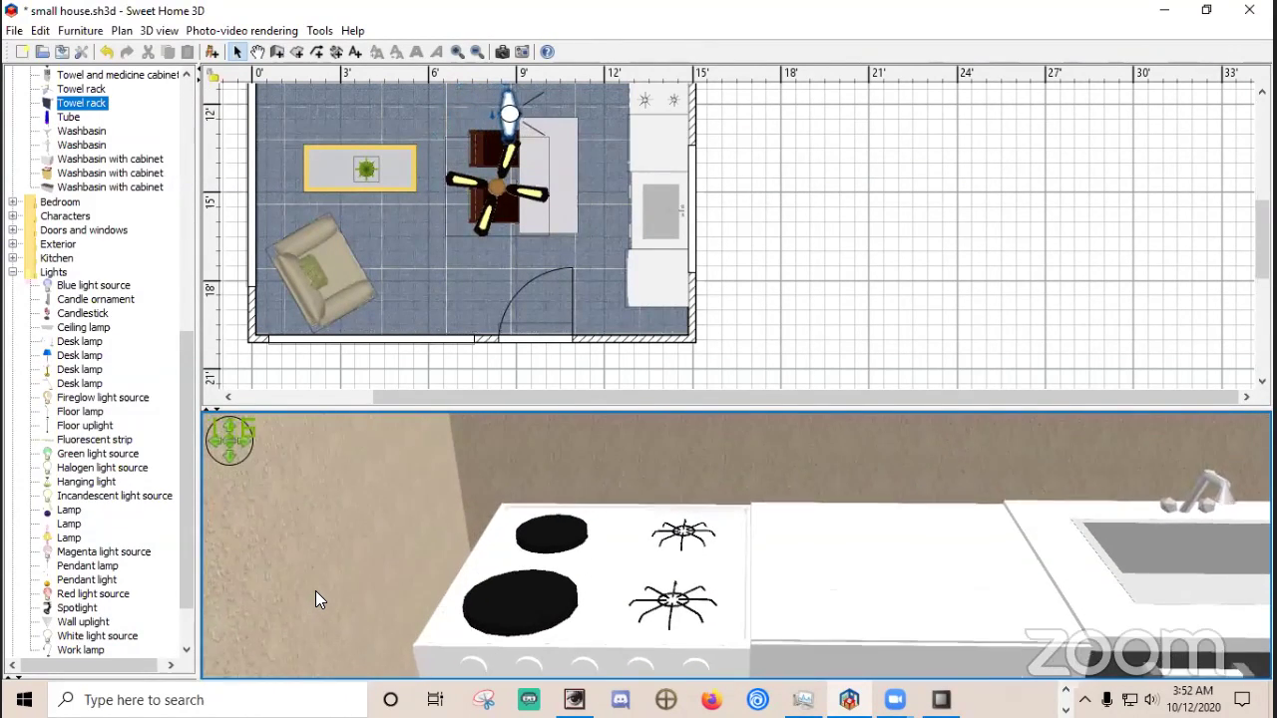
{"action": "scroll", "coordinate": [316, 591], "scroll_direction": "up", "scroll_amount": 7}
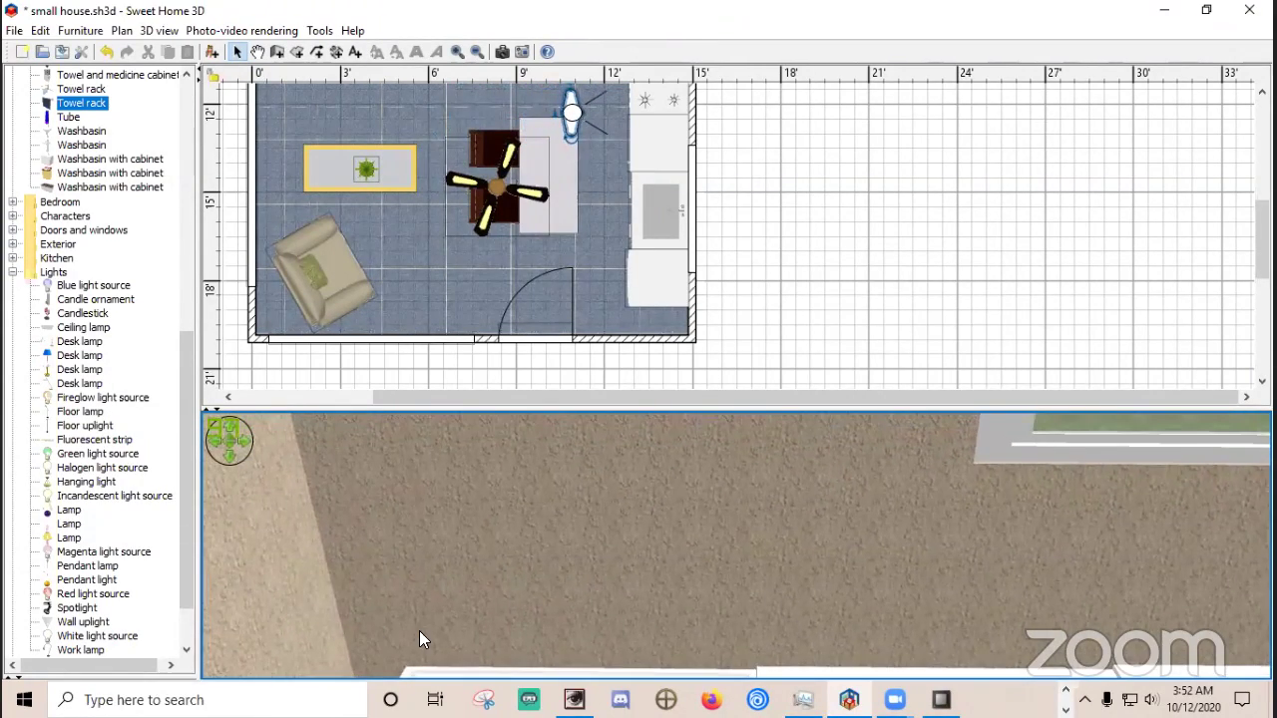
Rotate the glass coffee table a quarter turn beside the side wall and place the potted plant on top of it.
{"action": "left_click_drag", "start_coordinate": [509, 656], "coordinate": [559, 689]}
{"action": "left_click_drag", "start_coordinate": [585, 483], "coordinate": [944, 620]}
{"action": "left_click_drag", "start_coordinate": [1020, 592], "coordinate": [1154, 624]}
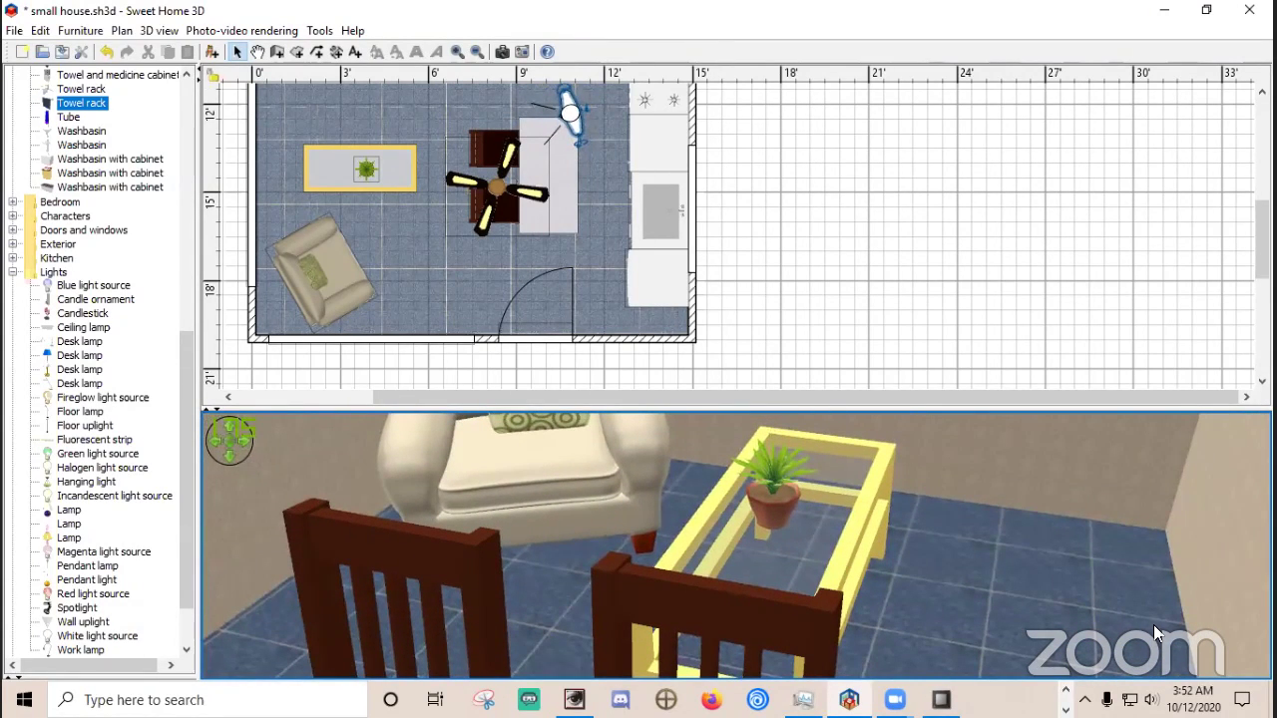
{"action": "left_click", "coordinate": [379, 185]}
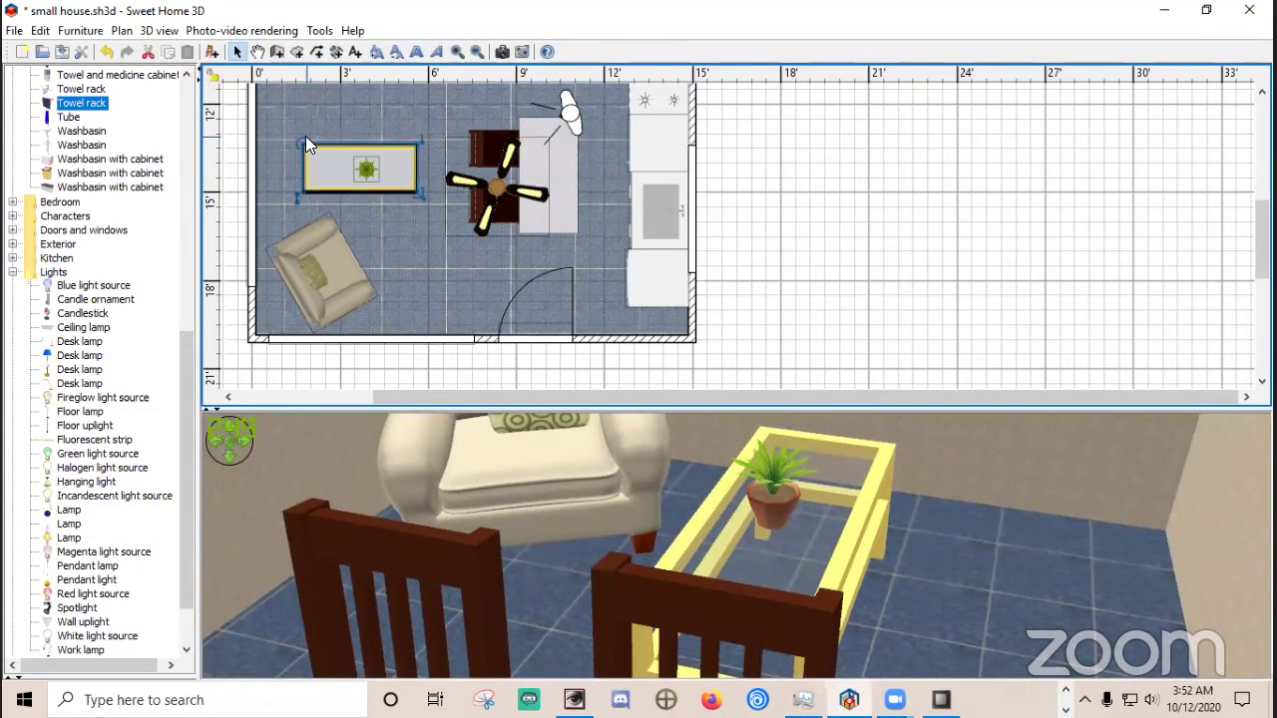
{"action": "left_click_drag", "start_coordinate": [302, 137], "coordinate": [318, 203]}
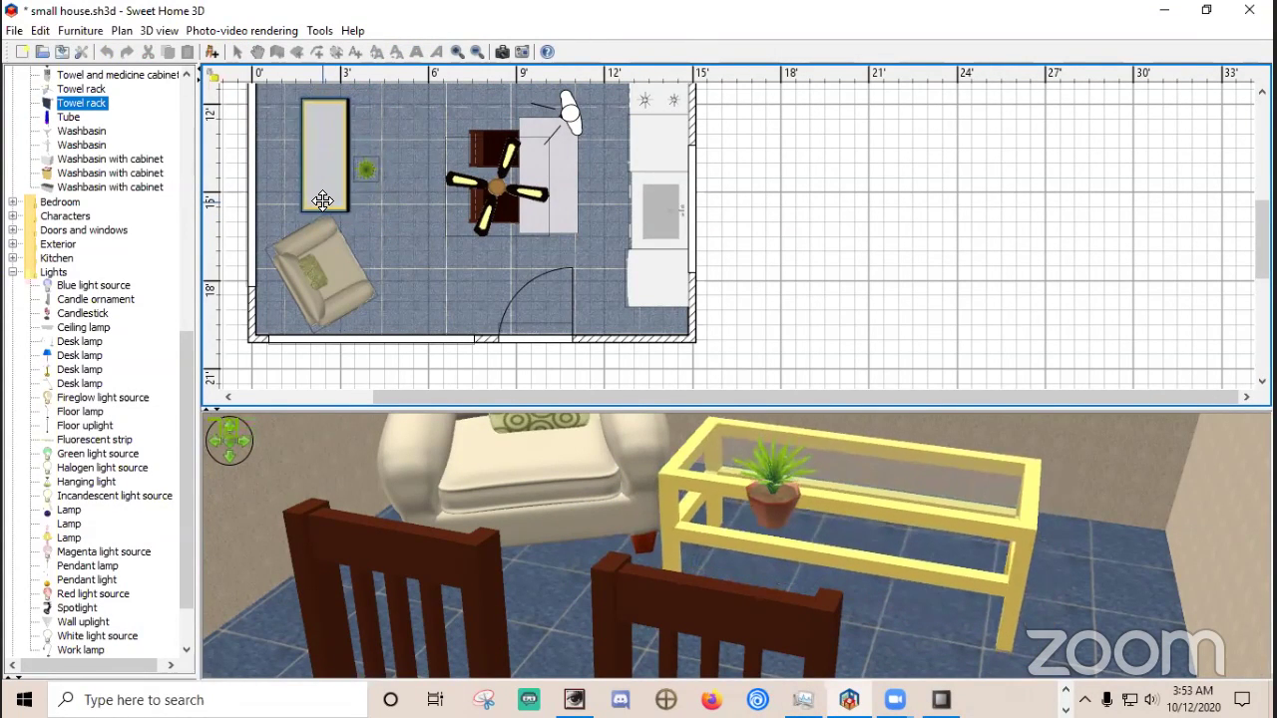
{"action": "left_click_drag", "start_coordinate": [318, 203], "coordinate": [313, 151]}
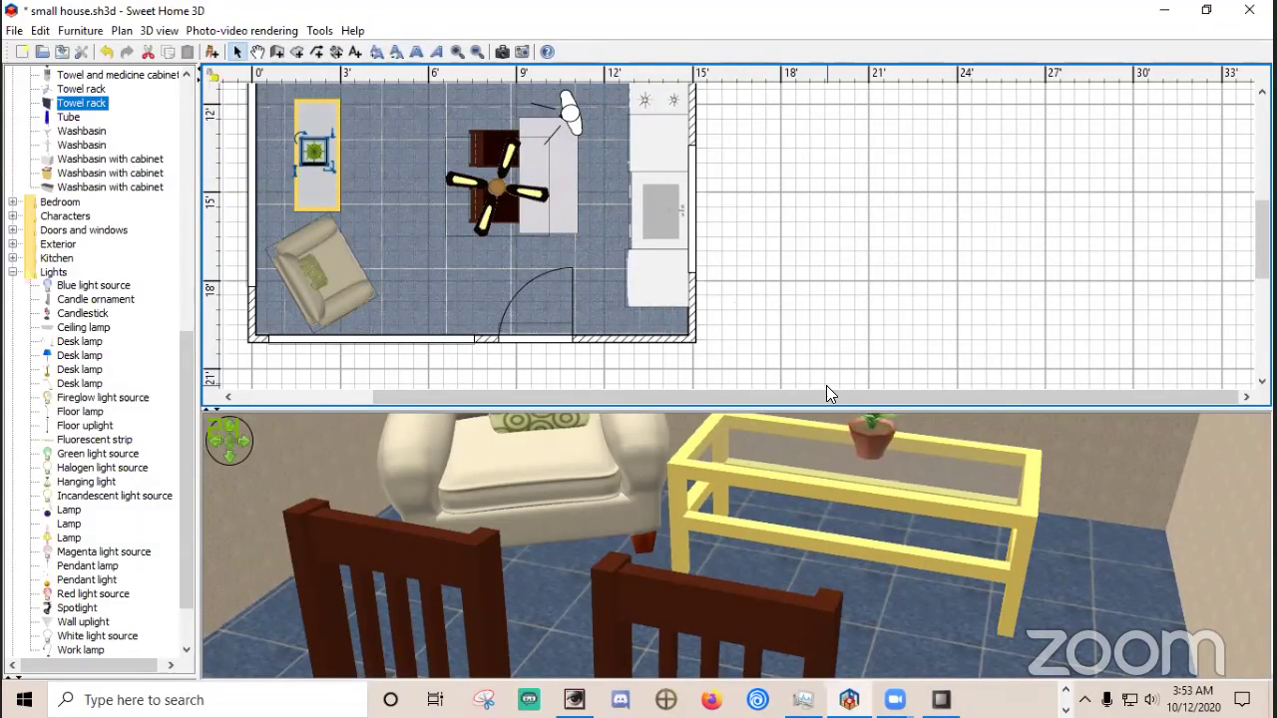
Move the dining chair farther from the front door away from the white table, toward the coffee table.
{"action": "left_click_drag", "start_coordinate": [837, 409], "coordinate": [908, 128]}
{"action": "left_click_drag", "start_coordinate": [924, 210], "coordinate": [950, 317]}
{"action": "left_click_drag", "start_coordinate": [567, 131], "coordinate": [559, 365]}
{"action": "left_click", "coordinate": [489, 152]}
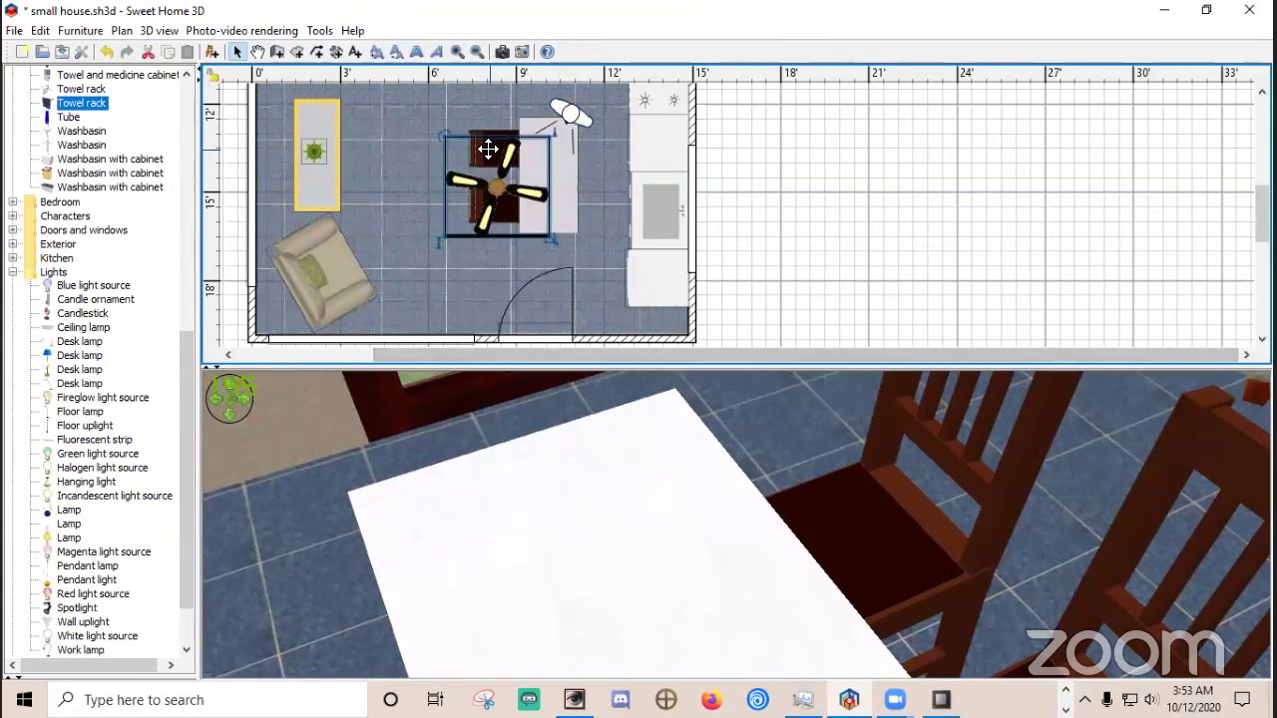
{"action": "left_click", "coordinate": [488, 131]}
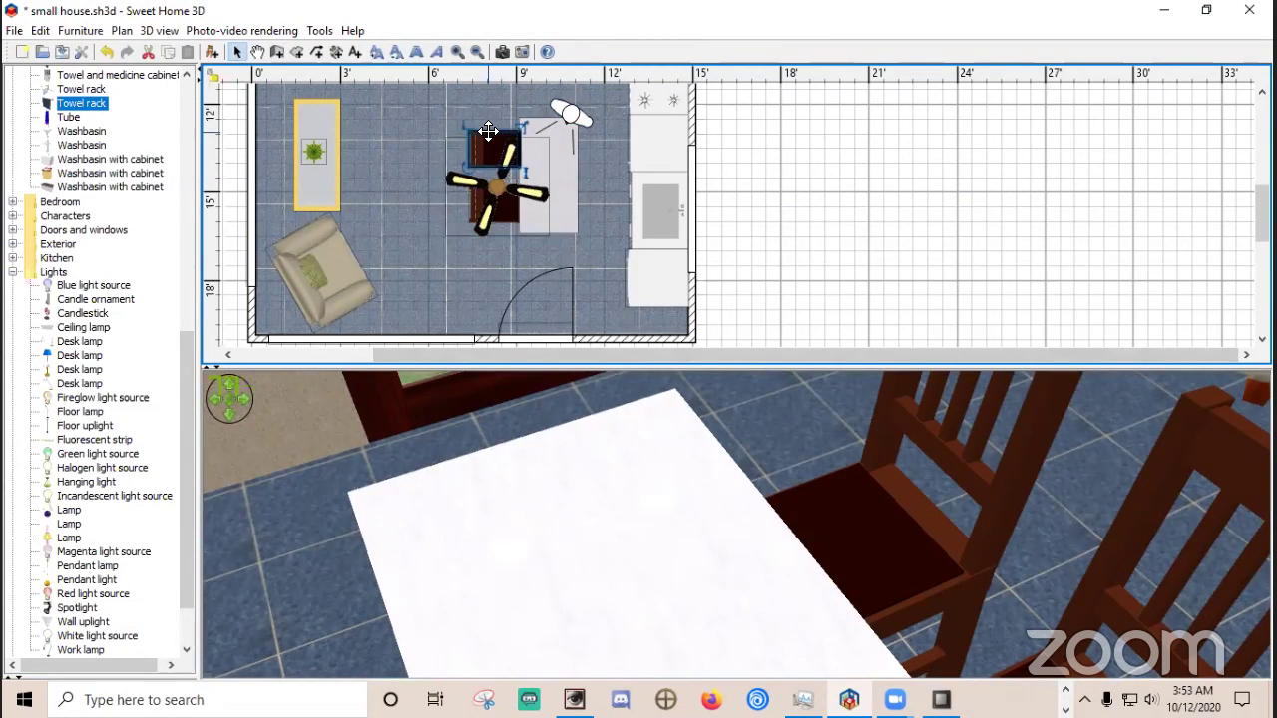
{"action": "left_click_drag", "start_coordinate": [488, 133], "coordinate": [452, 131]}
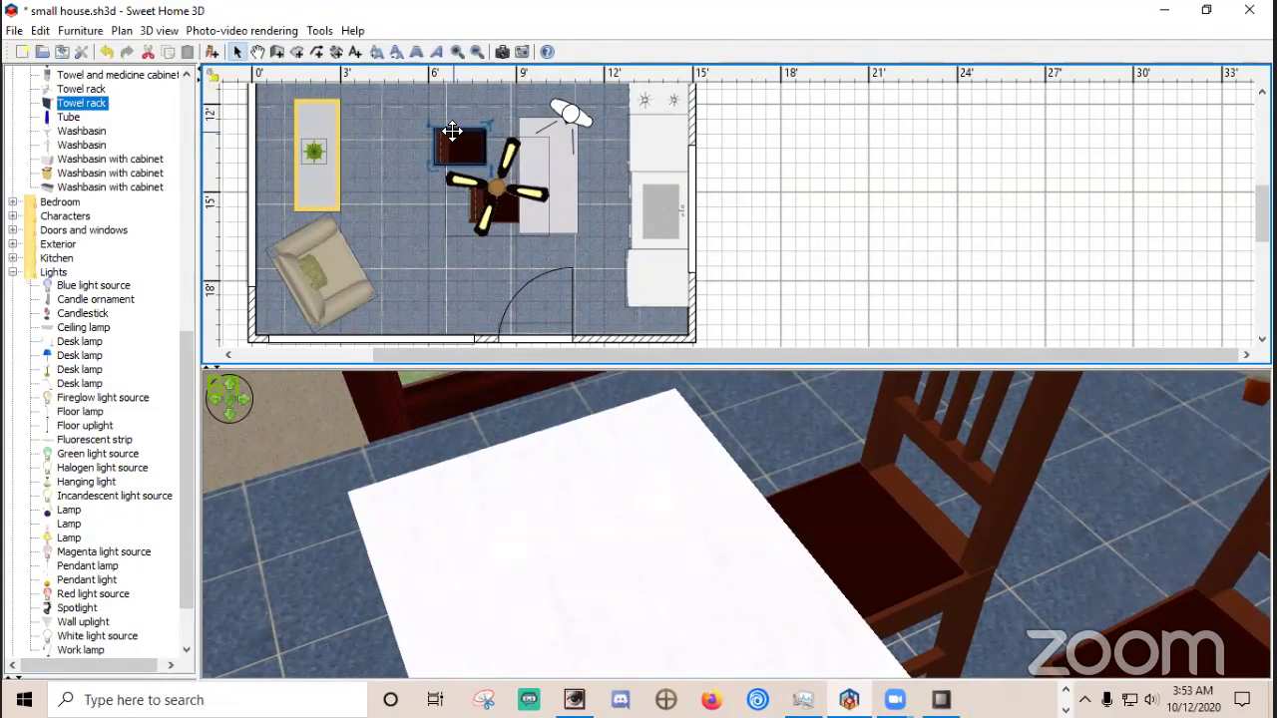
Move the white marble table away from the kitchen counter, up against the shifted dining chair.
{"action": "left_click", "coordinate": [500, 218]}
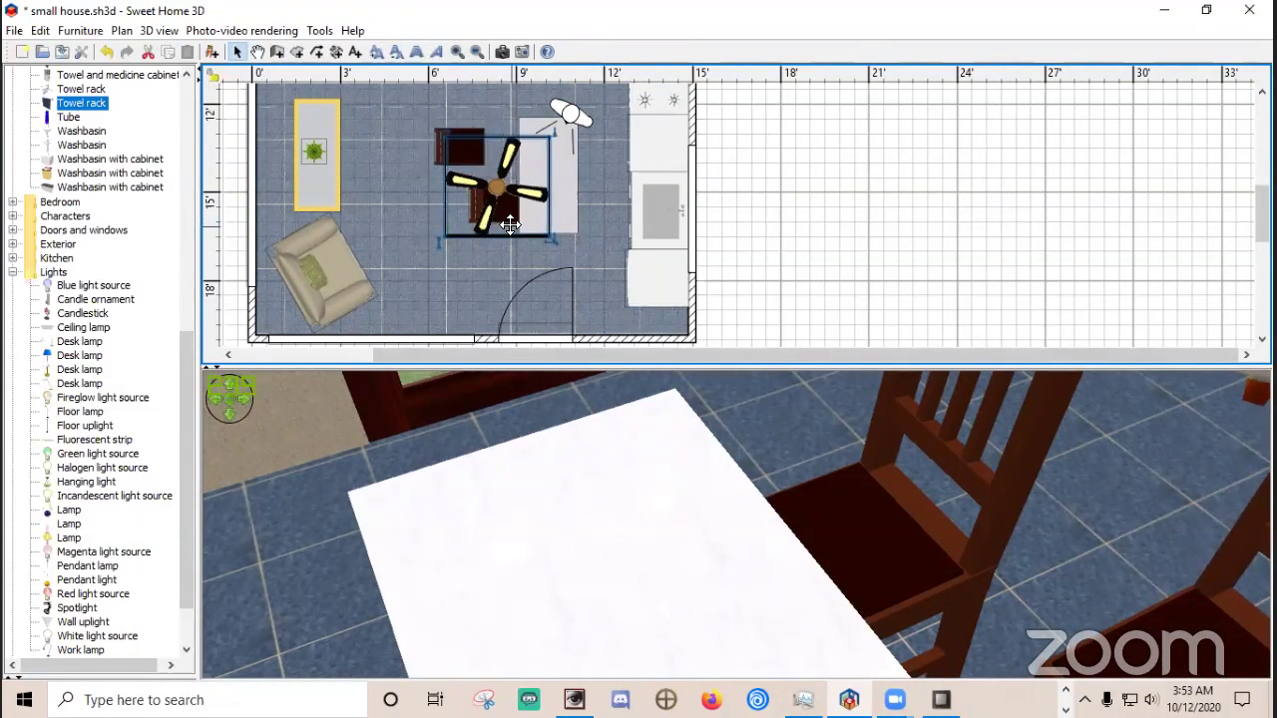
{"action": "left_click", "coordinate": [517, 243]}
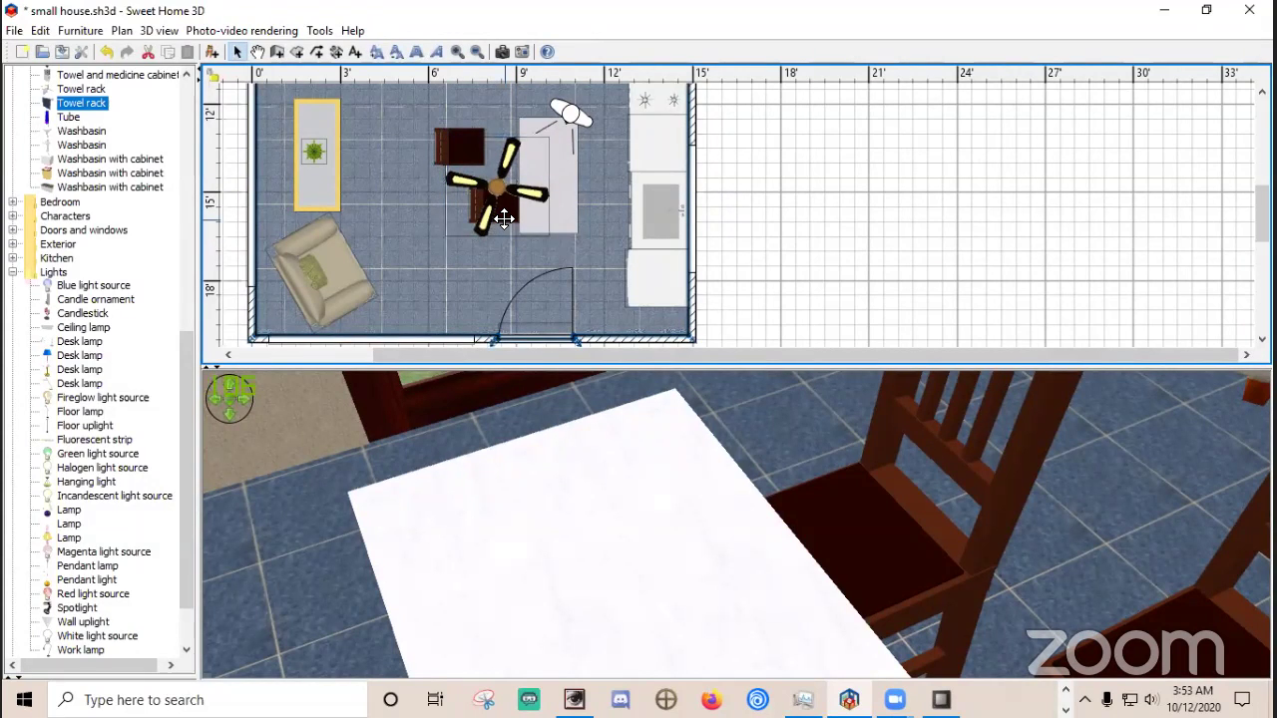
{"action": "left_click", "coordinate": [504, 220]}
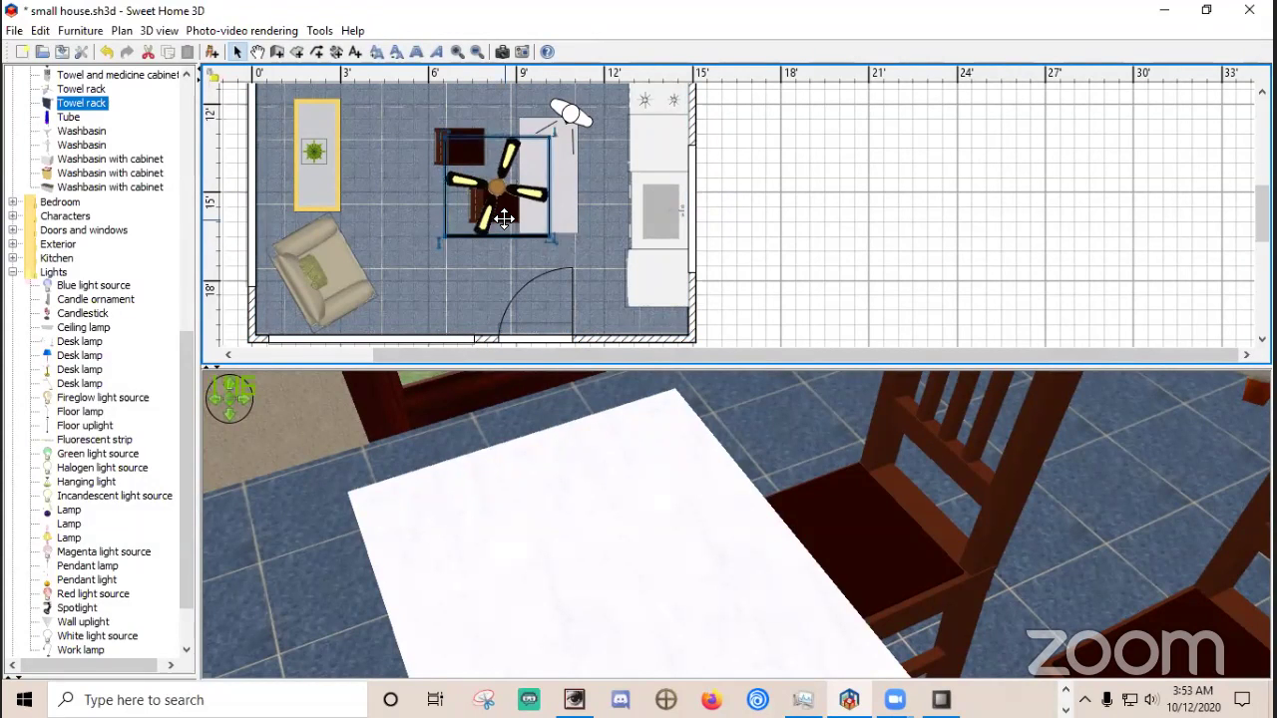
{"action": "left_click", "coordinate": [433, 228]}
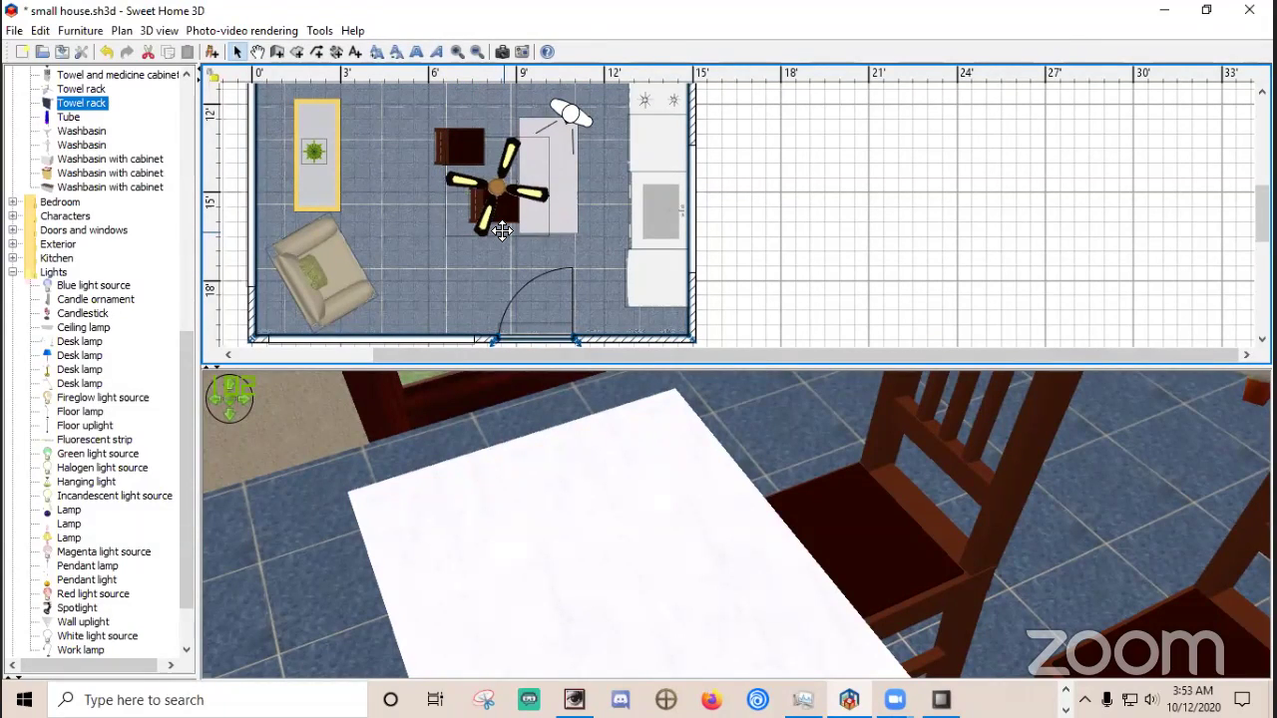
{"action": "left_click", "coordinate": [571, 221]}
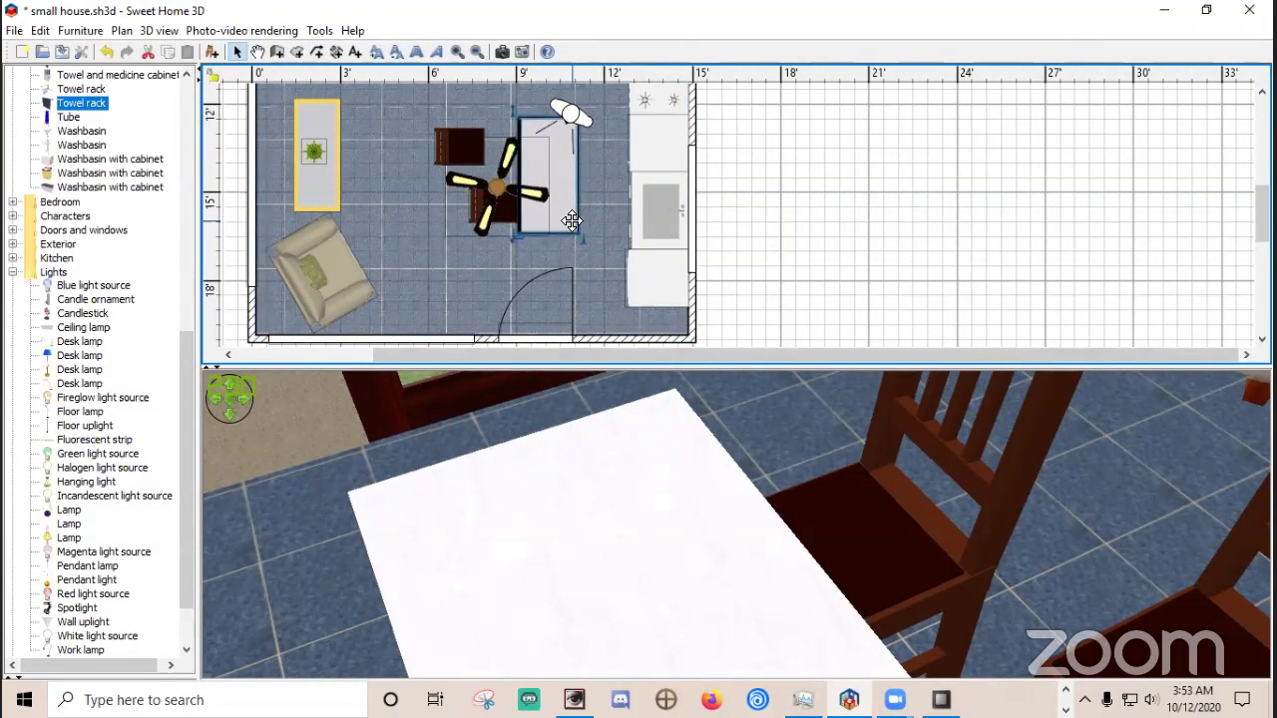
{"action": "left_click_drag", "start_coordinate": [571, 220], "coordinate": [533, 220]}
Move the ceiling fan aside, align the second dining chair with the first, and reposition the fan above the chairs.
{"action": "left_click", "coordinate": [503, 219]}
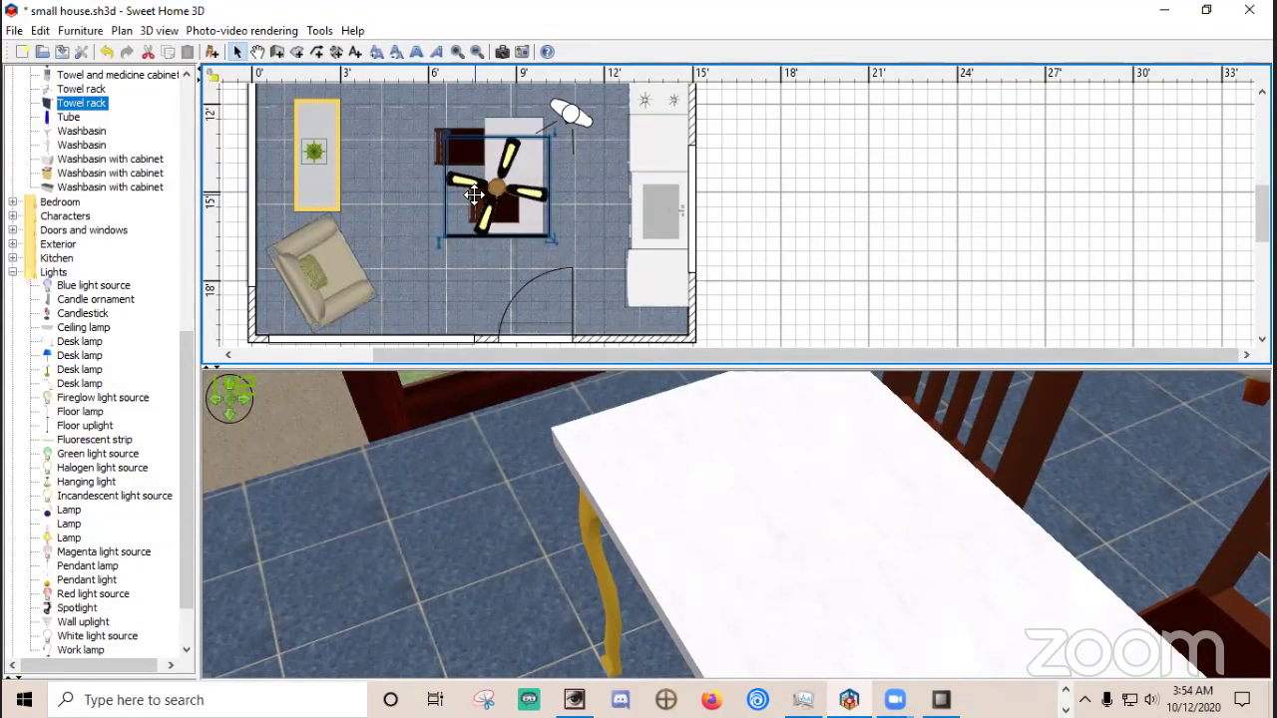
{"action": "left_click_drag", "start_coordinate": [485, 195], "coordinate": [346, 194]}
{"action": "left_click_drag", "start_coordinate": [477, 205], "coordinate": [444, 198]}
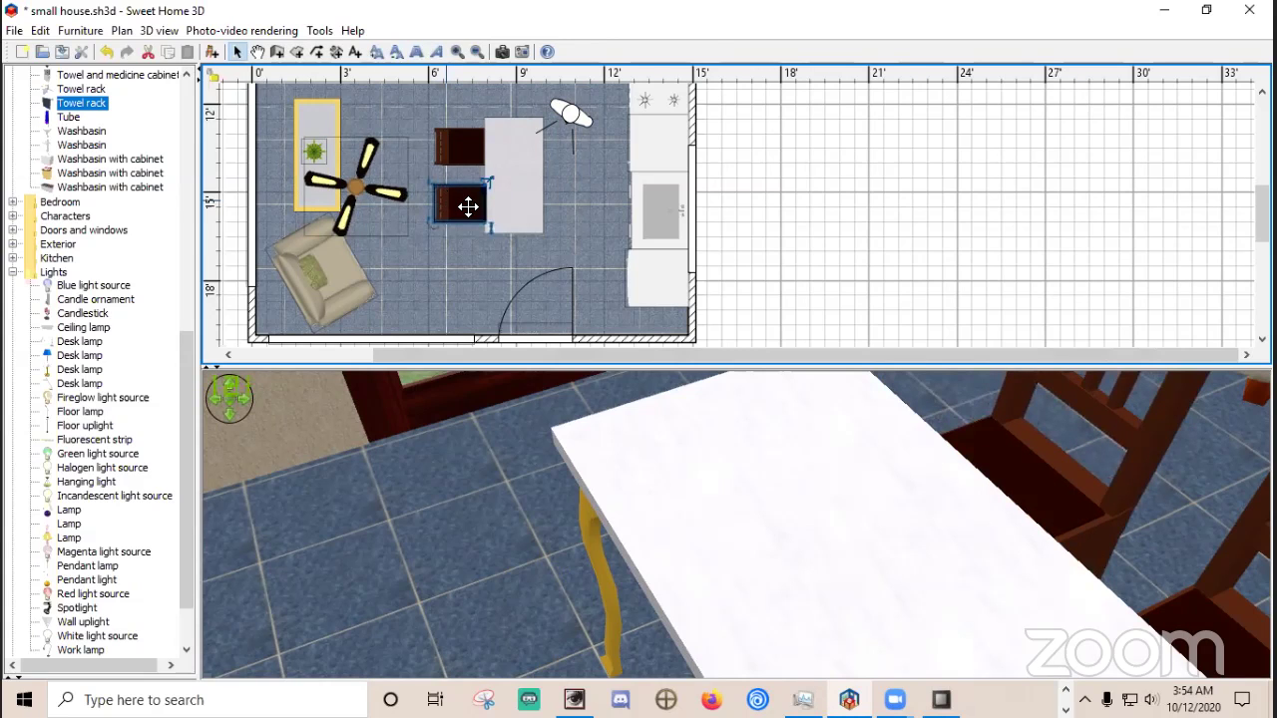
{"action": "left_click_drag", "start_coordinate": [355, 179], "coordinate": [448, 178]}
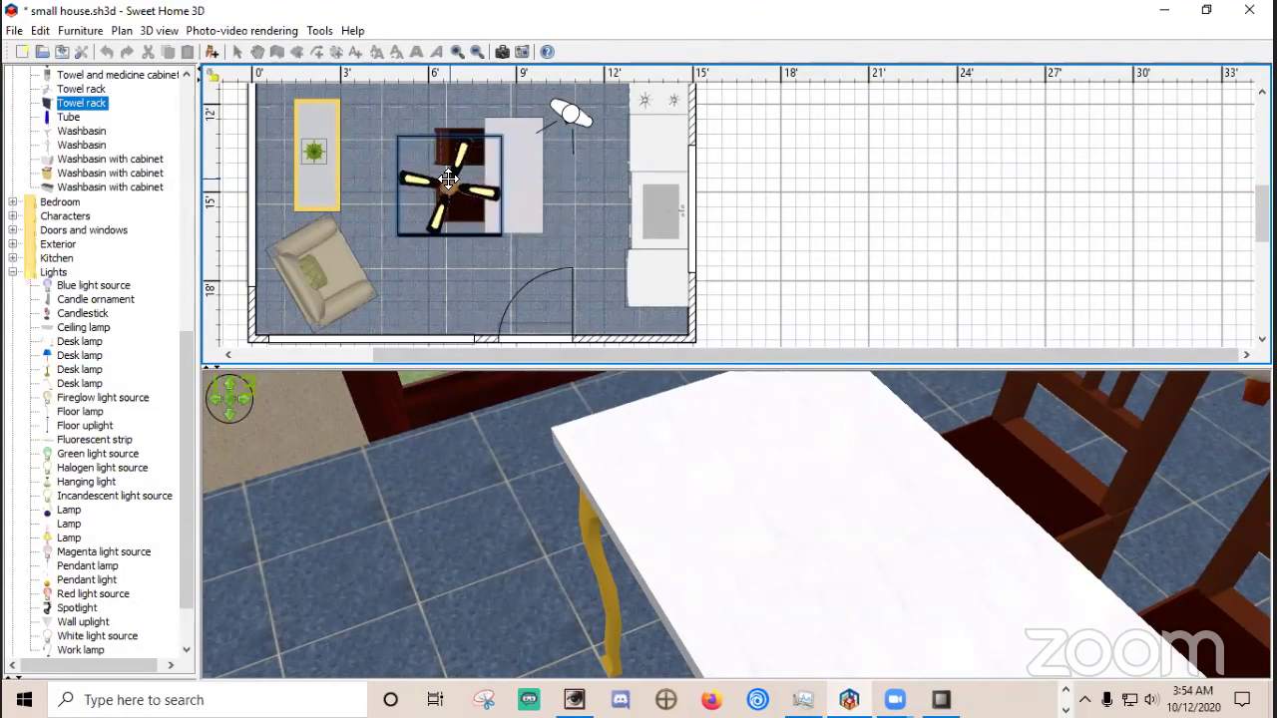
{"action": "left_click_drag", "start_coordinate": [444, 170], "coordinate": [444, 179]}
{"action": "scroll", "coordinate": [576, 193], "scroll_direction": "down", "scroll_amount": 3}
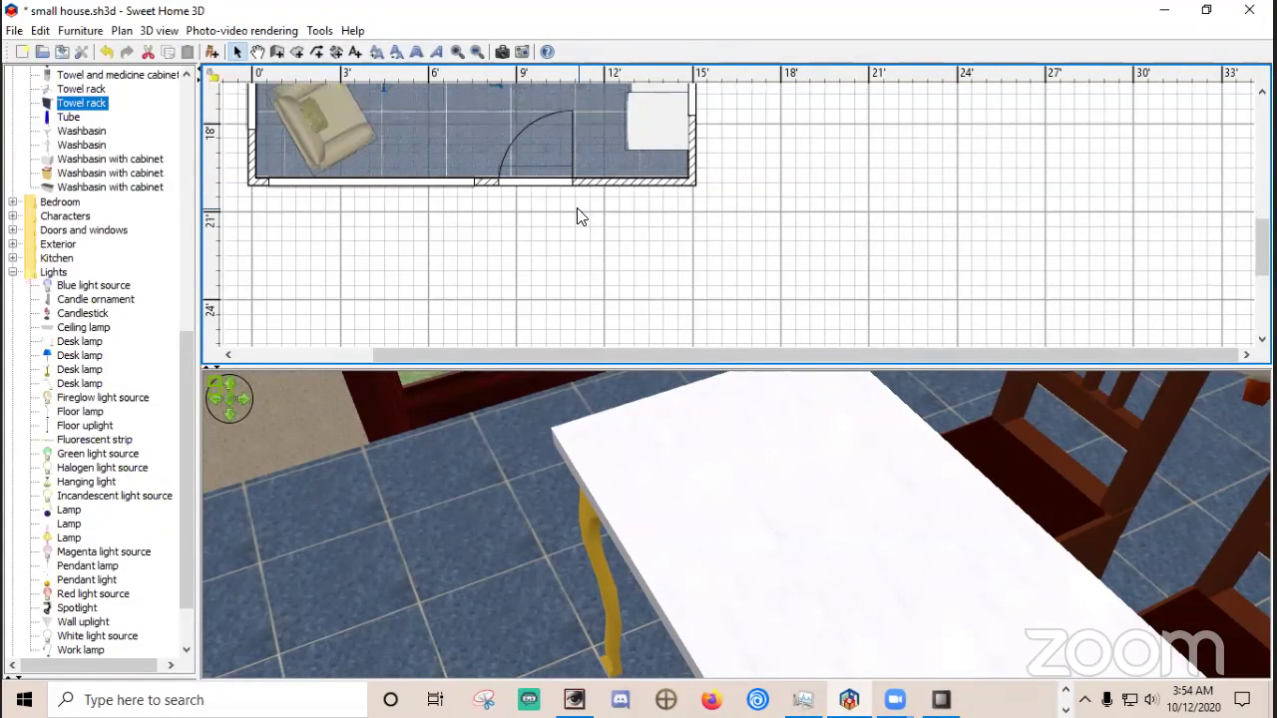
{"action": "scroll", "coordinate": [577, 217], "scroll_direction": "up", "scroll_amount": 3}
Enlarge the 3D view and examine the armchair corner, the windows and the dining chairs from inside the living area.
{"action": "left_click_drag", "start_coordinate": [699, 365], "coordinate": [728, 76]}
{"action": "left_click_drag", "start_coordinate": [804, 408], "coordinate": [848, 339]}
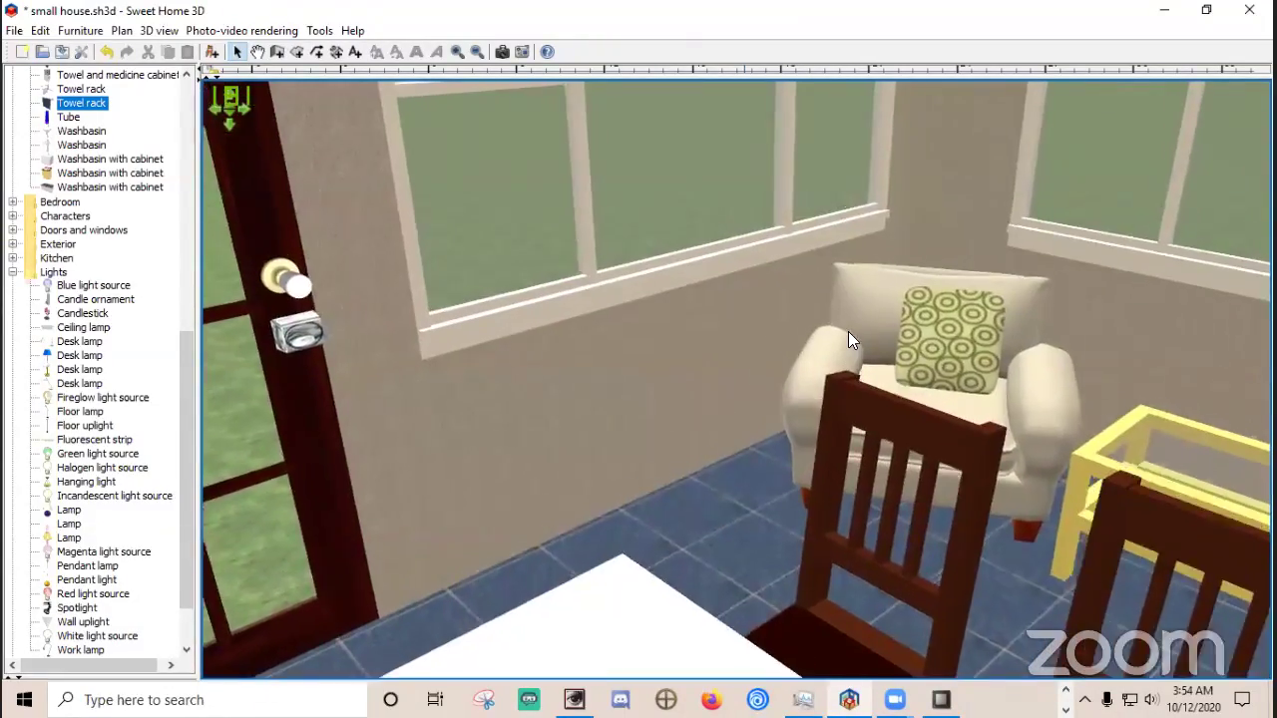
{"action": "scroll", "coordinate": [848, 340], "scroll_direction": "up", "scroll_amount": 8}
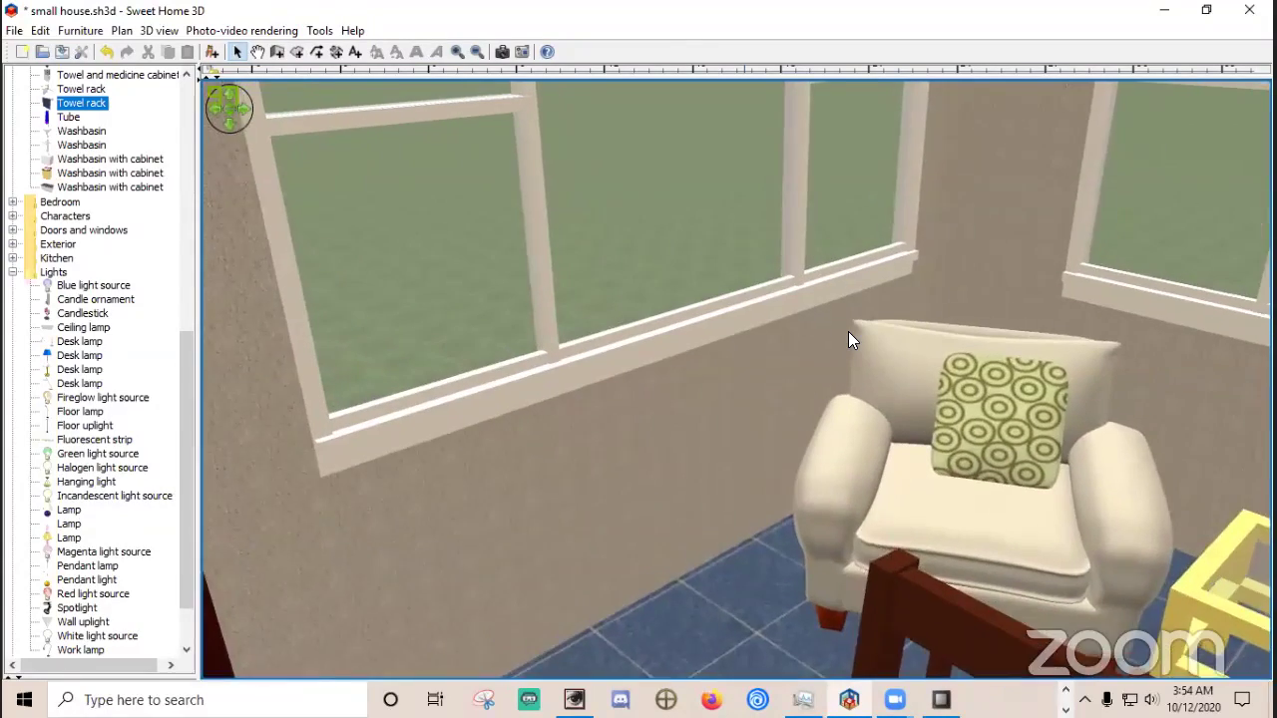
{"action": "scroll", "coordinate": [849, 339], "scroll_direction": "up", "scroll_amount": 8}
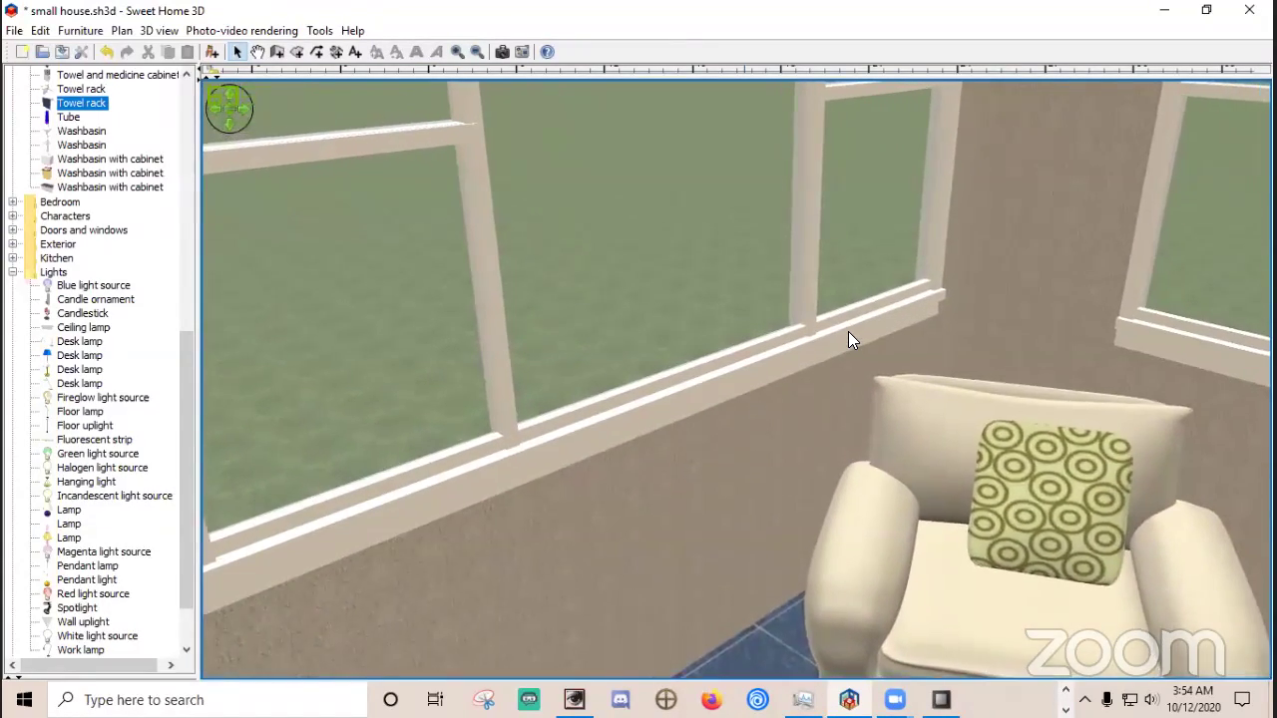
{"action": "scroll", "coordinate": [848, 334], "scroll_direction": "up", "scroll_amount": 8}
{"action": "left_click_drag", "start_coordinate": [703, 509], "coordinate": [1247, 568]}
{"action": "left_click_drag", "start_coordinate": [1024, 526], "coordinate": [565, 332]}
{"action": "scroll", "coordinate": [799, 202], "scroll_direction": "up", "scroll_amount": 3}
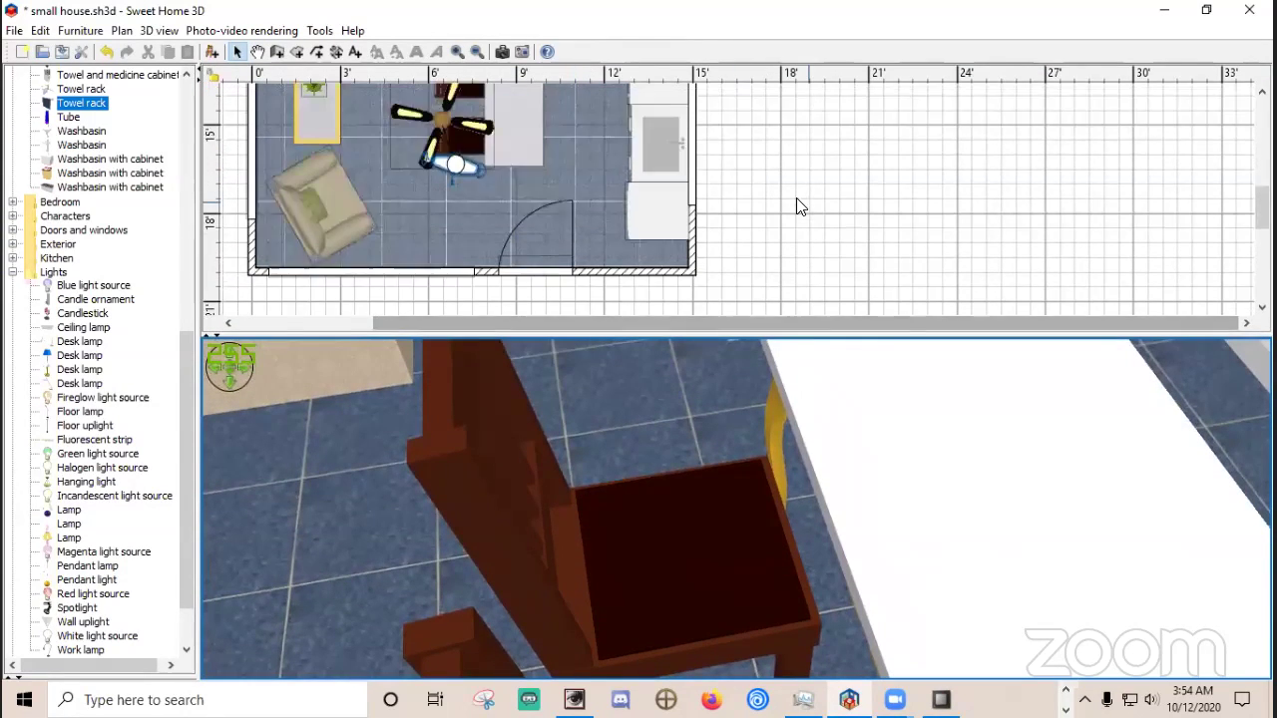
Slide the marble table farther toward the coffee table so that it covers the seats of both dining chairs.
{"action": "double_click", "coordinate": [527, 161]}
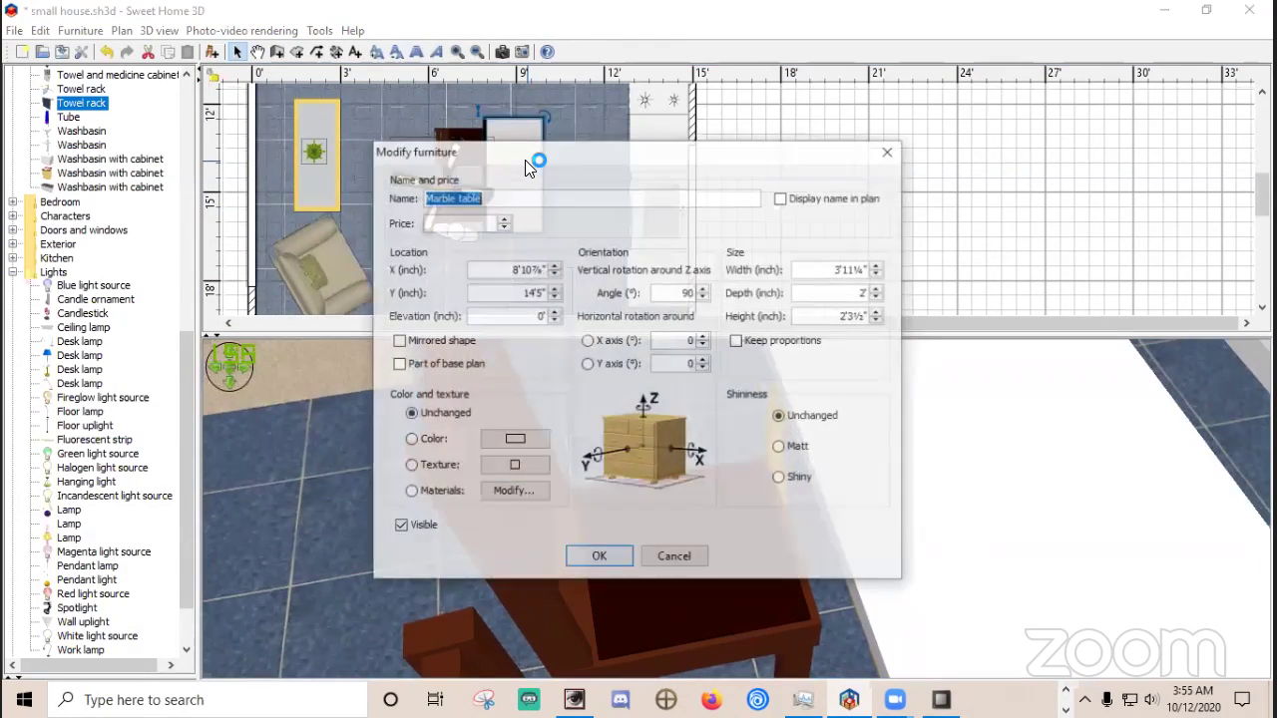
{"action": "left_click", "coordinate": [889, 150]}
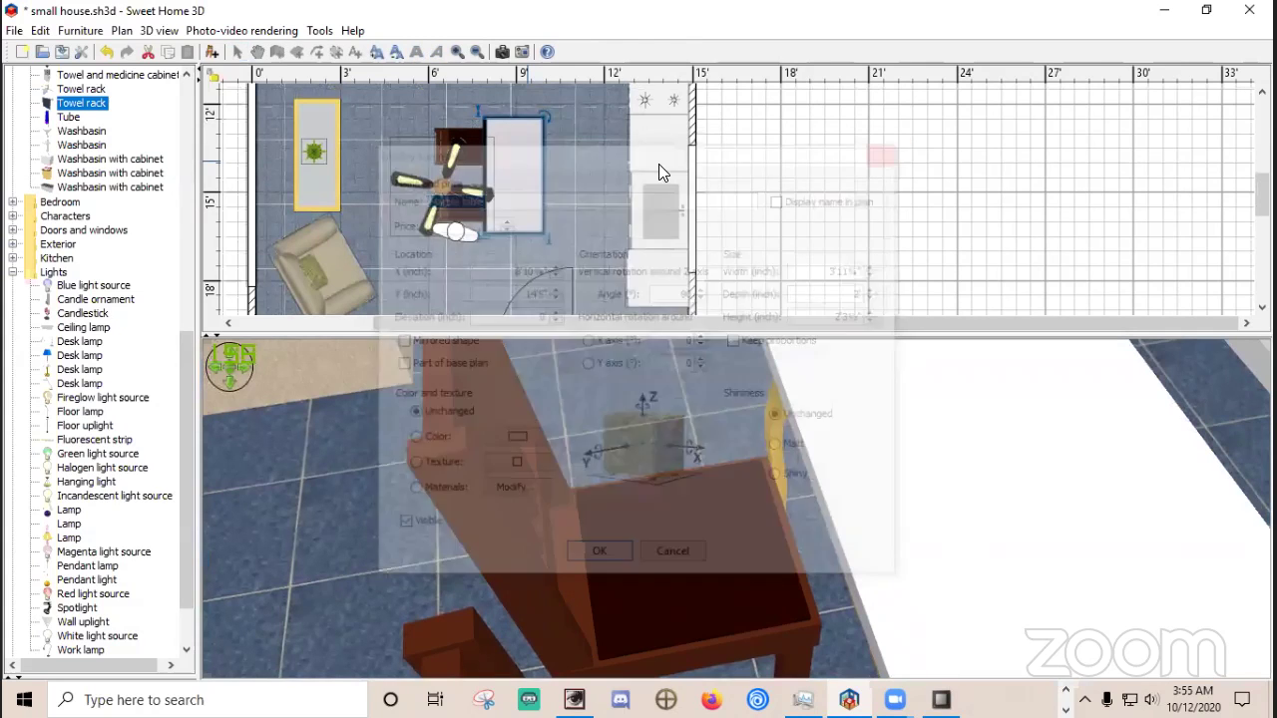
{"action": "left_click_drag", "start_coordinate": [532, 150], "coordinate": [504, 150]}
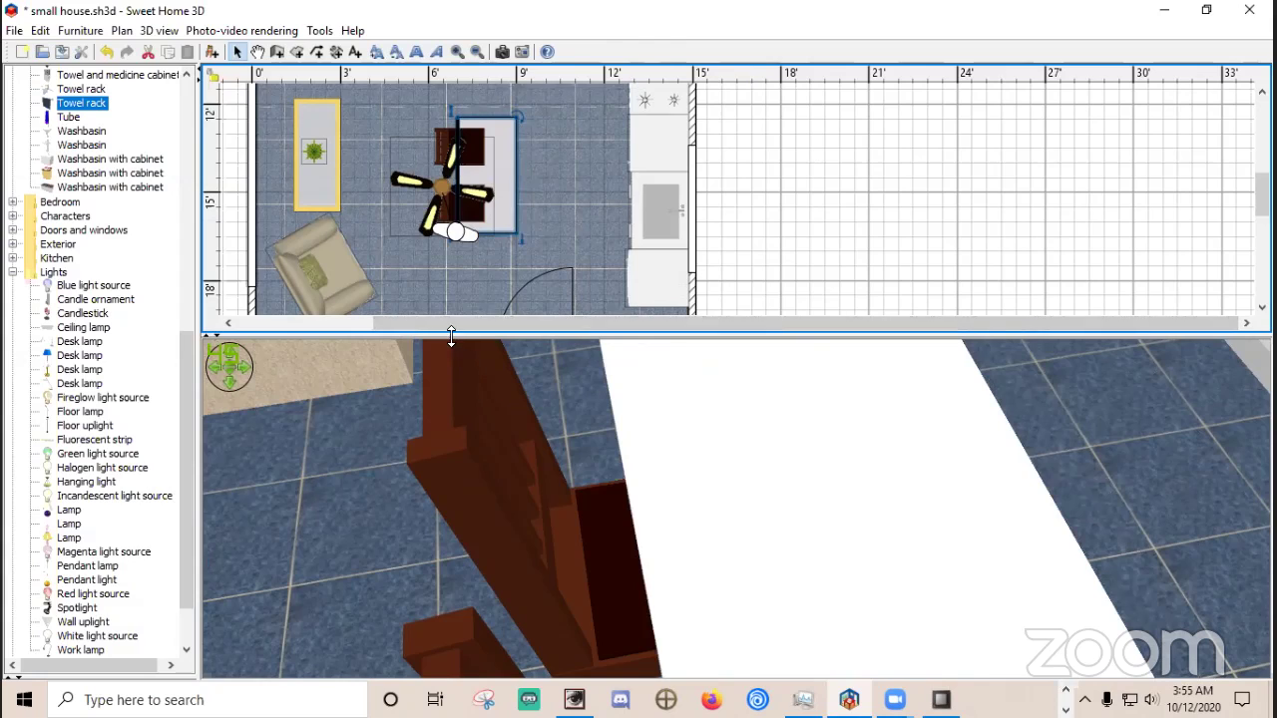
{"action": "left_click", "coordinate": [503, 289]}
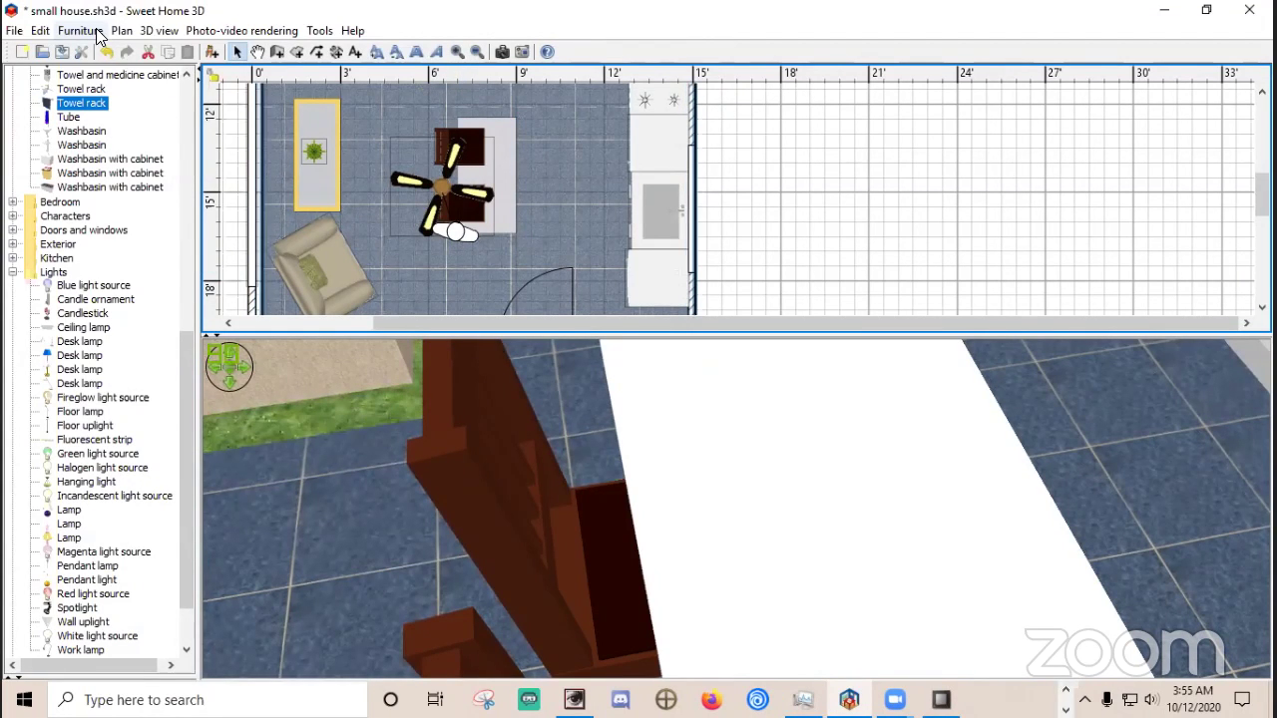
{"action": "left_click", "coordinate": [40, 30]}
{"action": "left_click", "coordinate": [67, 54]}
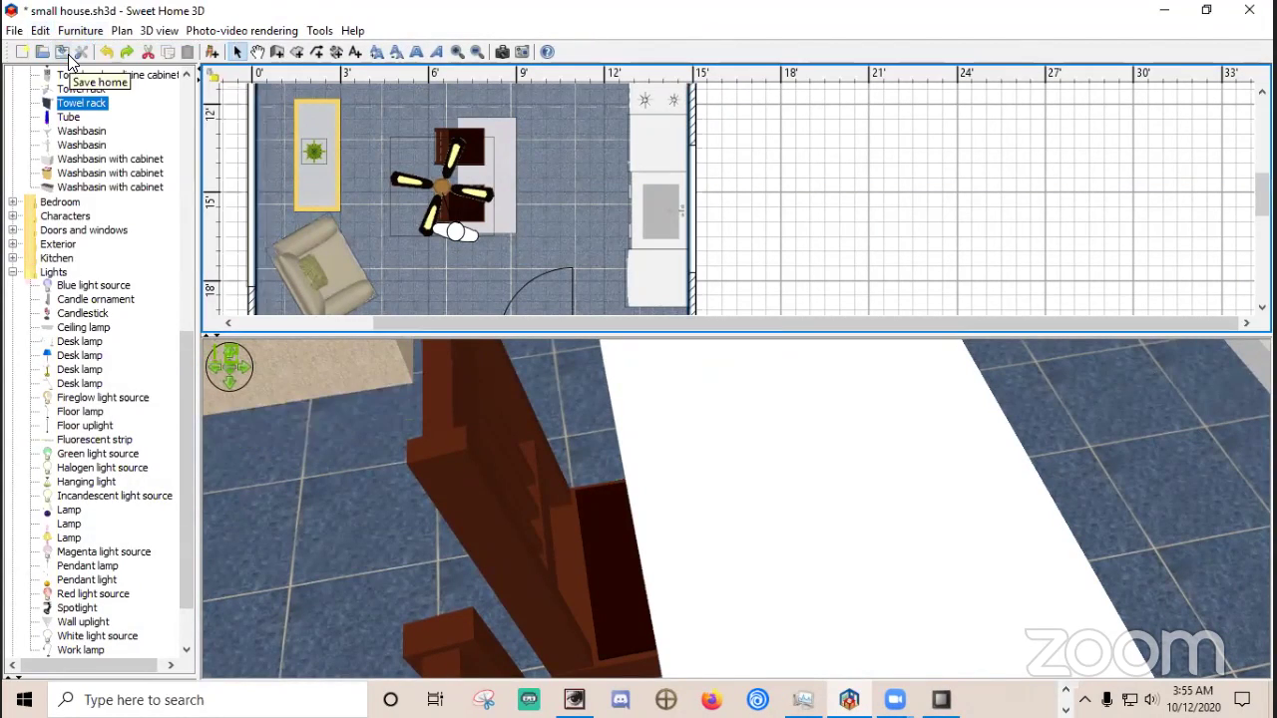
Move the 3D viewpoint out of the living area onto the lawn to face the front wall with the window and door.
{"action": "left_click", "coordinate": [459, 235]}
{"action": "left_click_drag", "start_coordinate": [460, 236], "coordinate": [461, 269]}
{"action": "left_click_drag", "start_coordinate": [505, 321], "coordinate": [516, 294]}
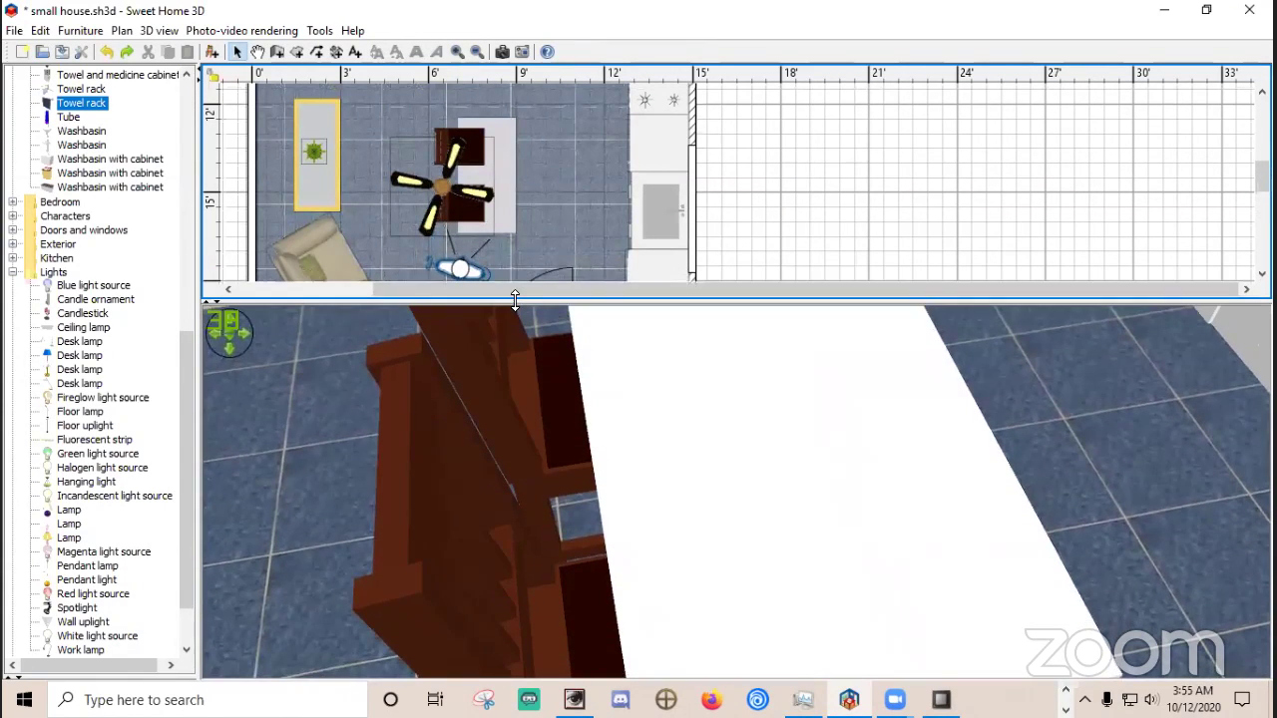
{"action": "scroll", "coordinate": [495, 343], "scroll_direction": "down", "scroll_amount": 10}
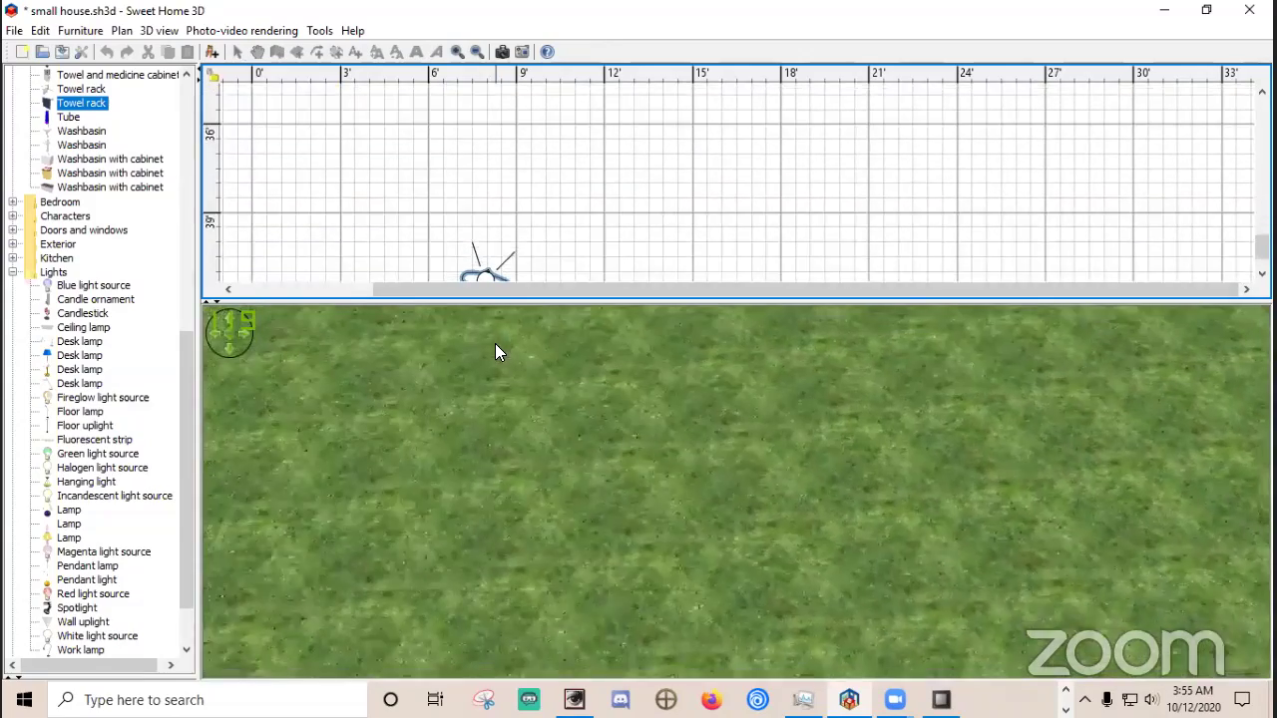
{"action": "left_click", "coordinate": [496, 348]}
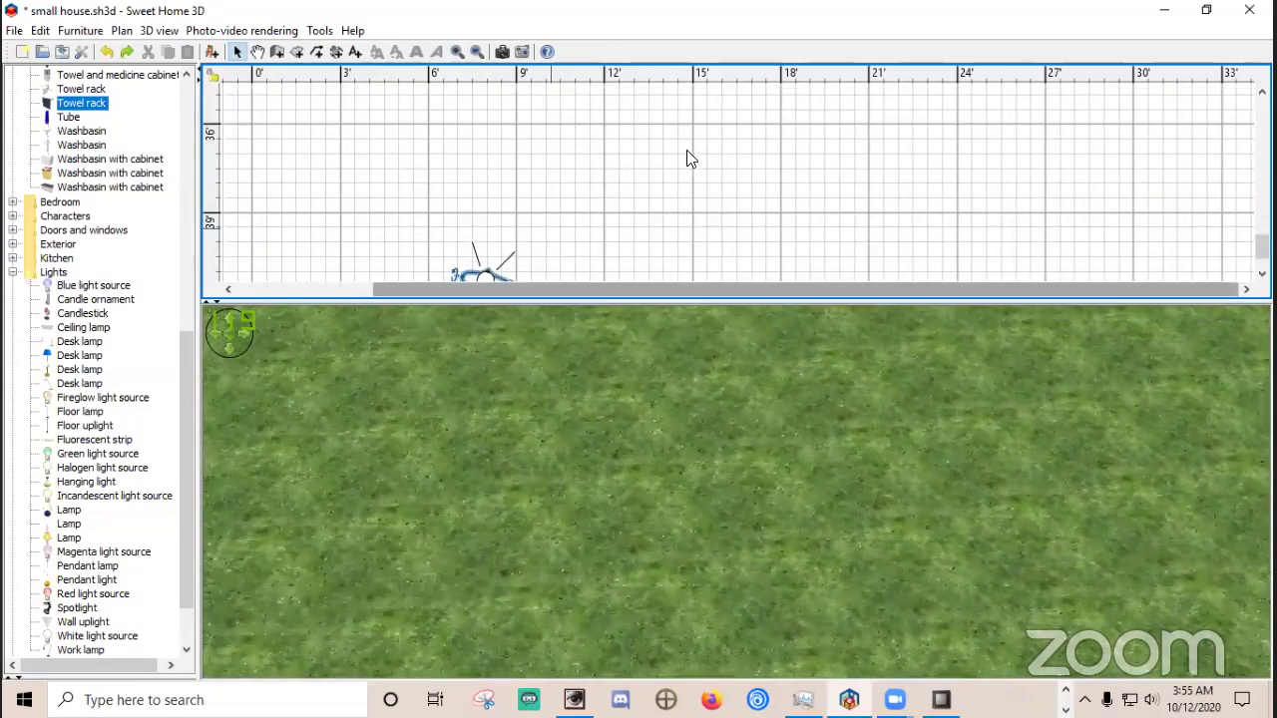
{"action": "left_click_drag", "start_coordinate": [954, 301], "coordinate": [964, 162]}
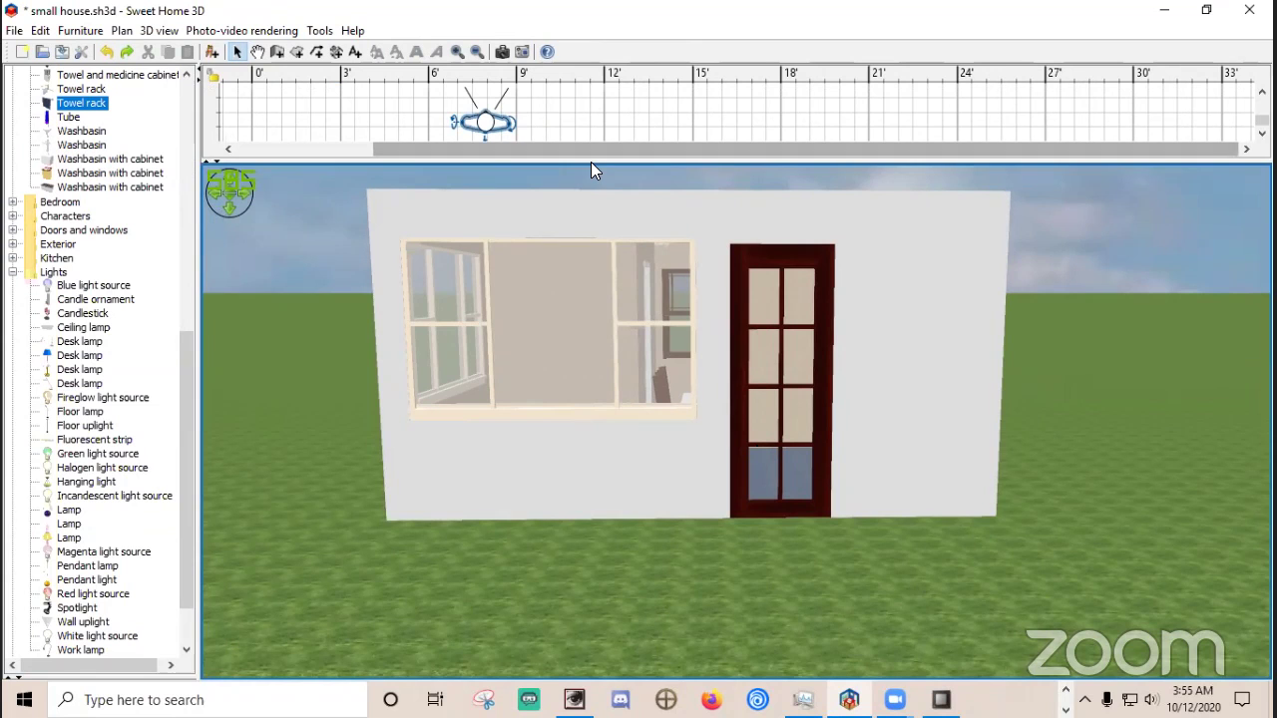
{"action": "left_click_drag", "start_coordinate": [593, 162], "coordinate": [596, 276]}
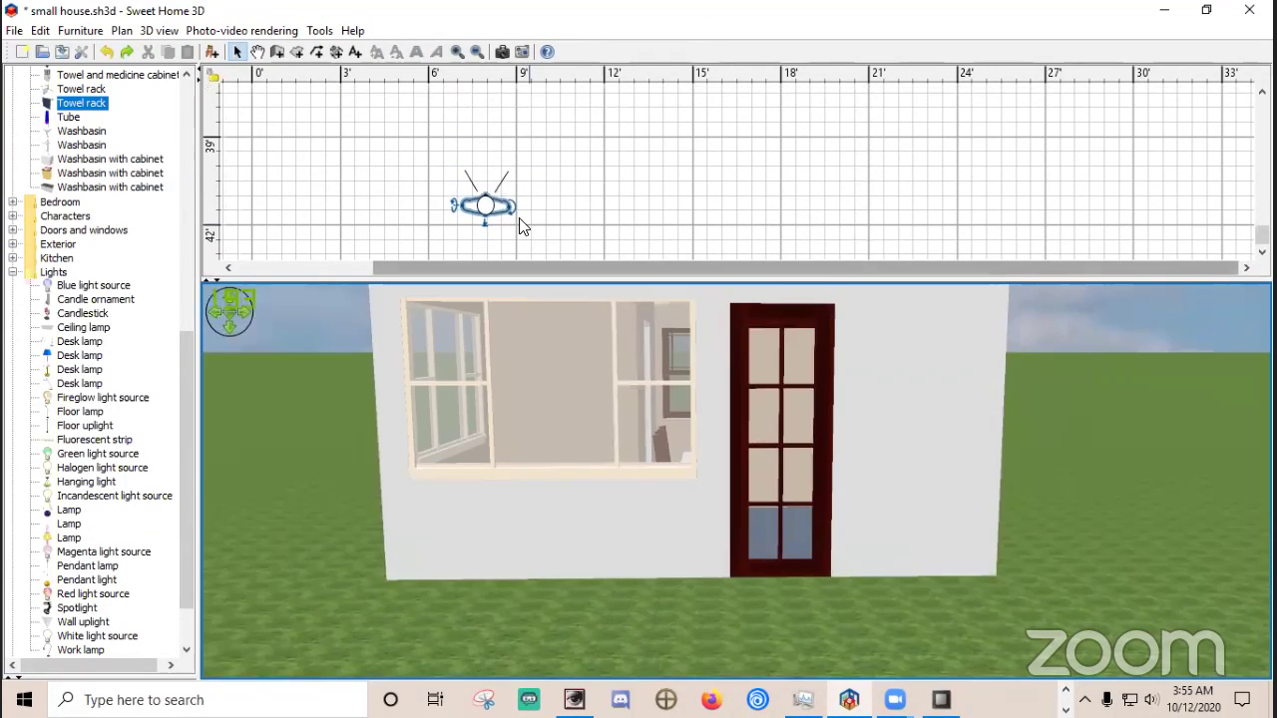
Move the viewpoint around to the front corner of the house and examine both outside walls in an enlarged 3D view.
{"action": "left_click_drag", "start_coordinate": [497, 203], "coordinate": [286, 174]}
{"action": "left_click_drag", "start_coordinate": [428, 317], "coordinate": [575, 358]}
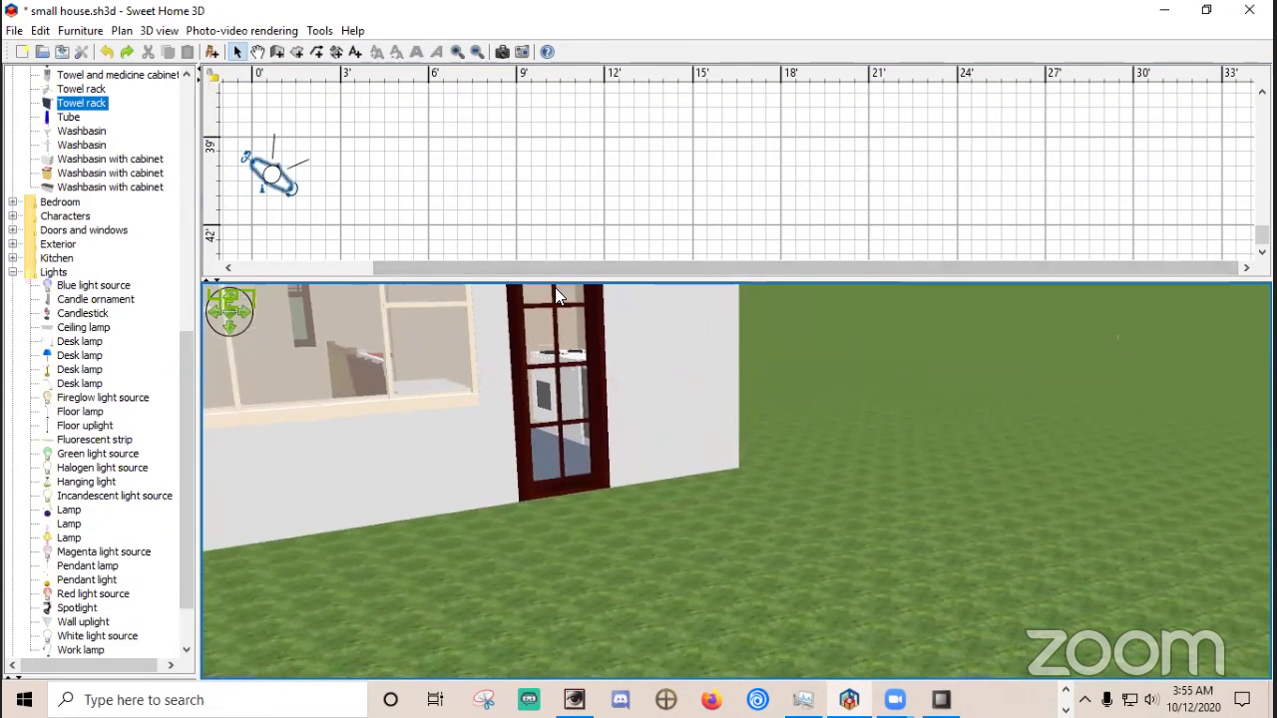
{"action": "left_click_drag", "start_coordinate": [326, 189], "coordinate": [171, 163]}
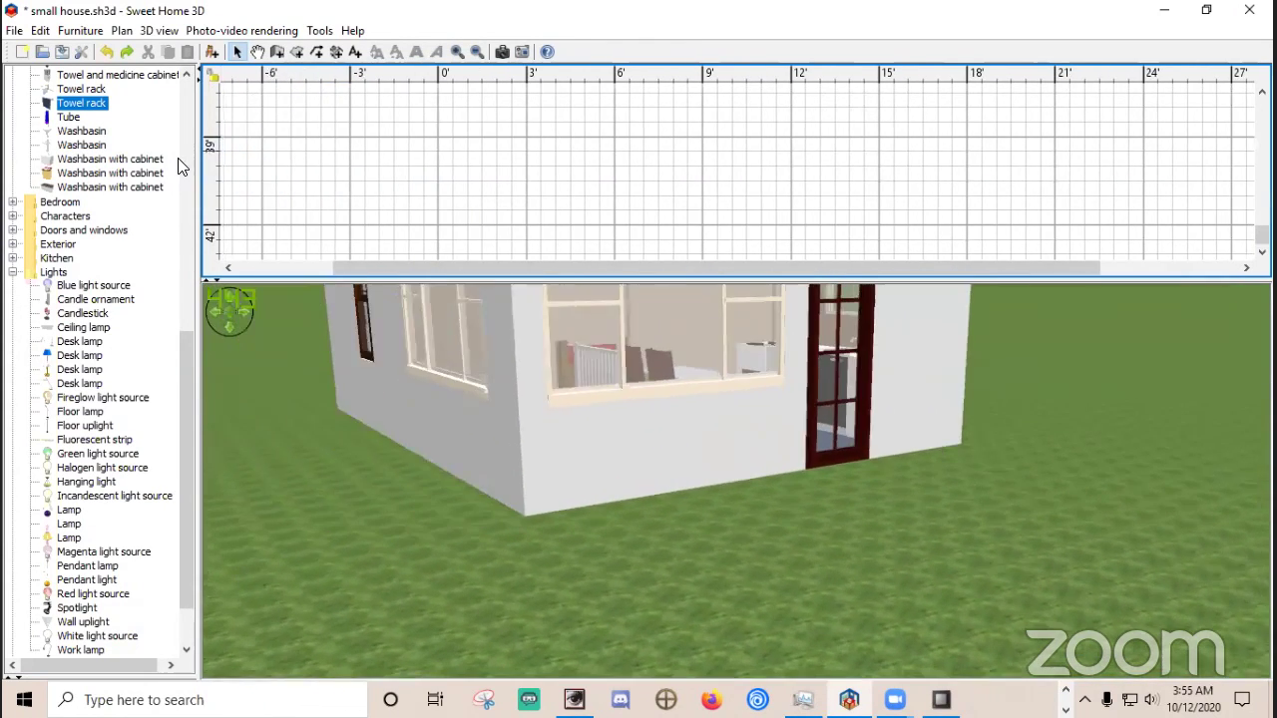
{"action": "left_click_drag", "start_coordinate": [431, 265], "coordinate": [329, 265]}
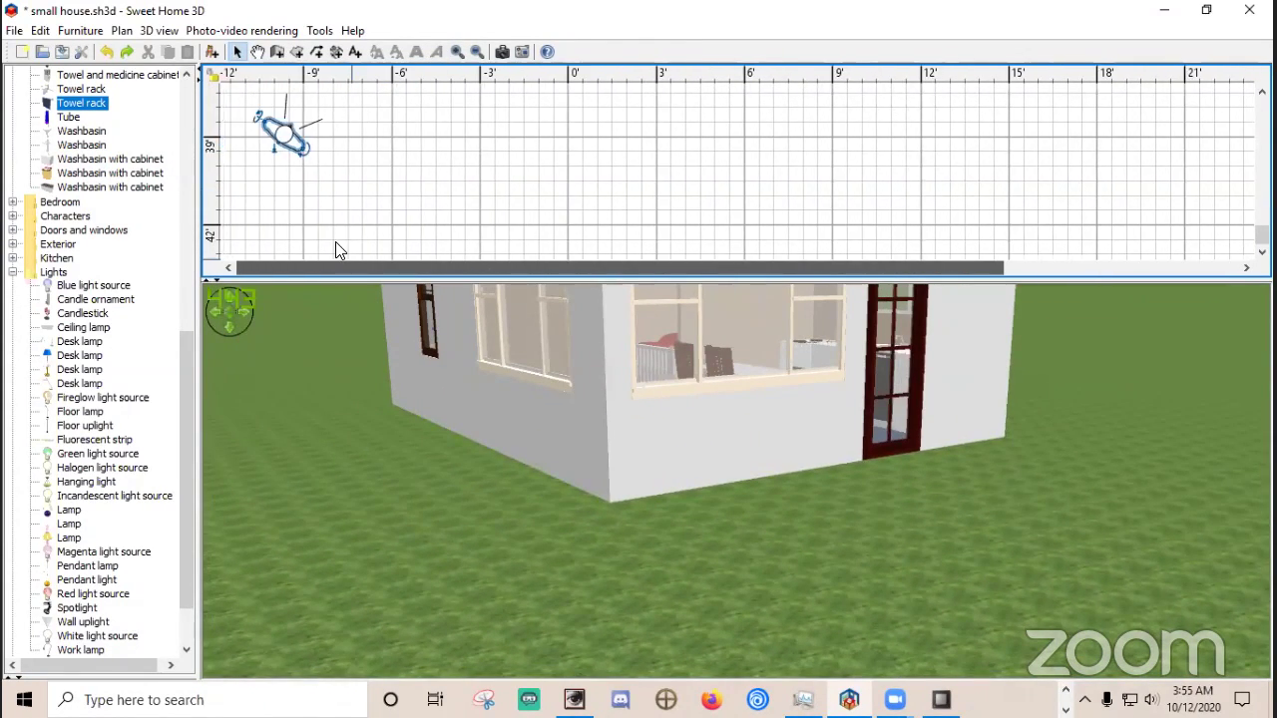
{"action": "left_click_drag", "start_coordinate": [282, 129], "coordinate": [351, 172]}
{"action": "left_click_drag", "start_coordinate": [574, 276], "coordinate": [605, 100]}
{"action": "mouse_move", "coordinate": [533, 385]}
{"action": "left_mouse_down"}
{"action": "mouse_move", "coordinate": [513, 349]}
{"action": "mouse_move", "coordinate": [513, 397]}
{"action": "left_mouse_up"}
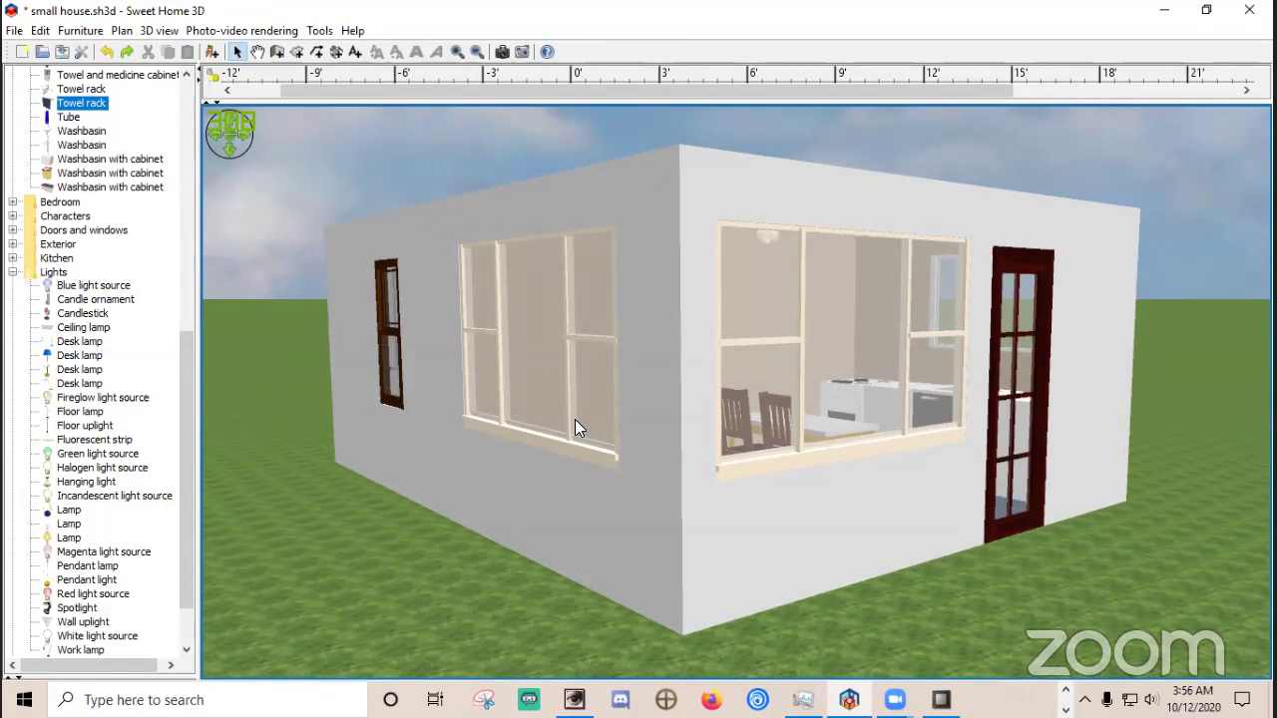
{"action": "left_click_drag", "start_coordinate": [468, 516], "coordinate": [544, 467]}
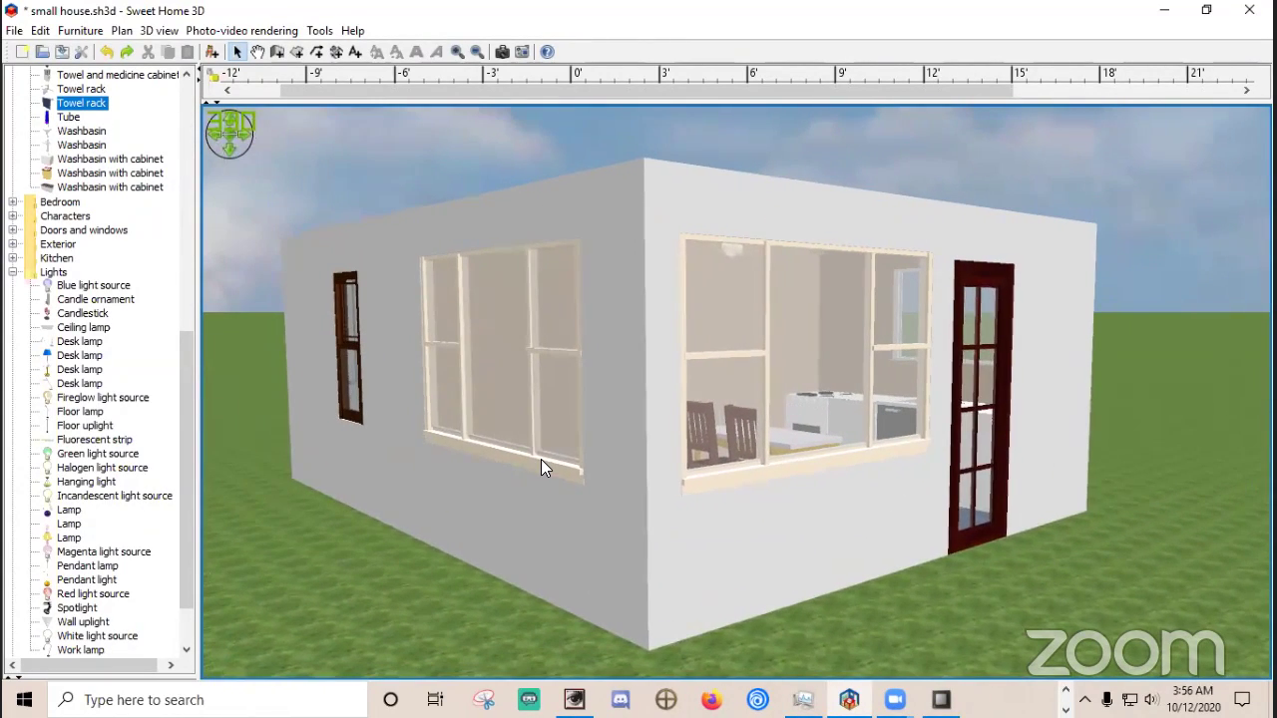
Examine the material and texture choices for the five-pane window beside the armchair, leaving them without applying any.
{"action": "left_click_drag", "start_coordinate": [533, 106], "coordinate": [541, 420]}
{"action": "left_click_drag", "start_coordinate": [1263, 342], "coordinate": [1262, 219]}
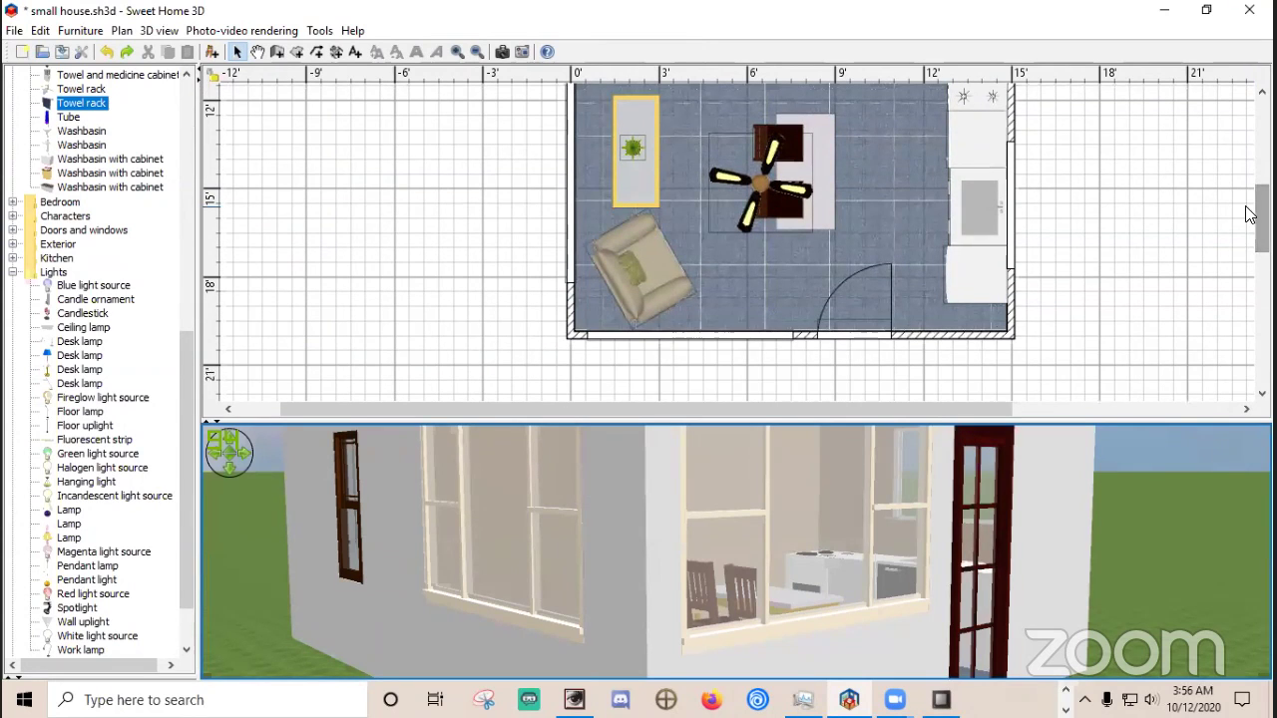
{"action": "left_click", "coordinate": [572, 218]}
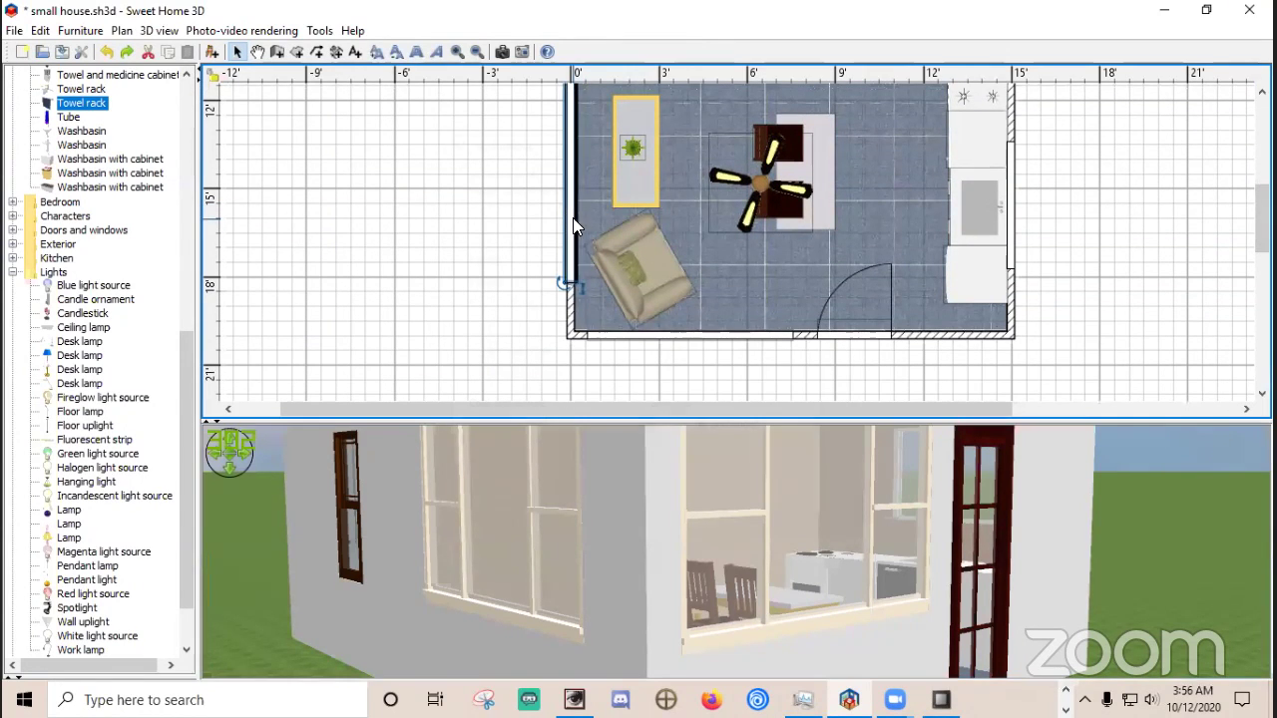
{"action": "double_click", "coordinate": [571, 219]}
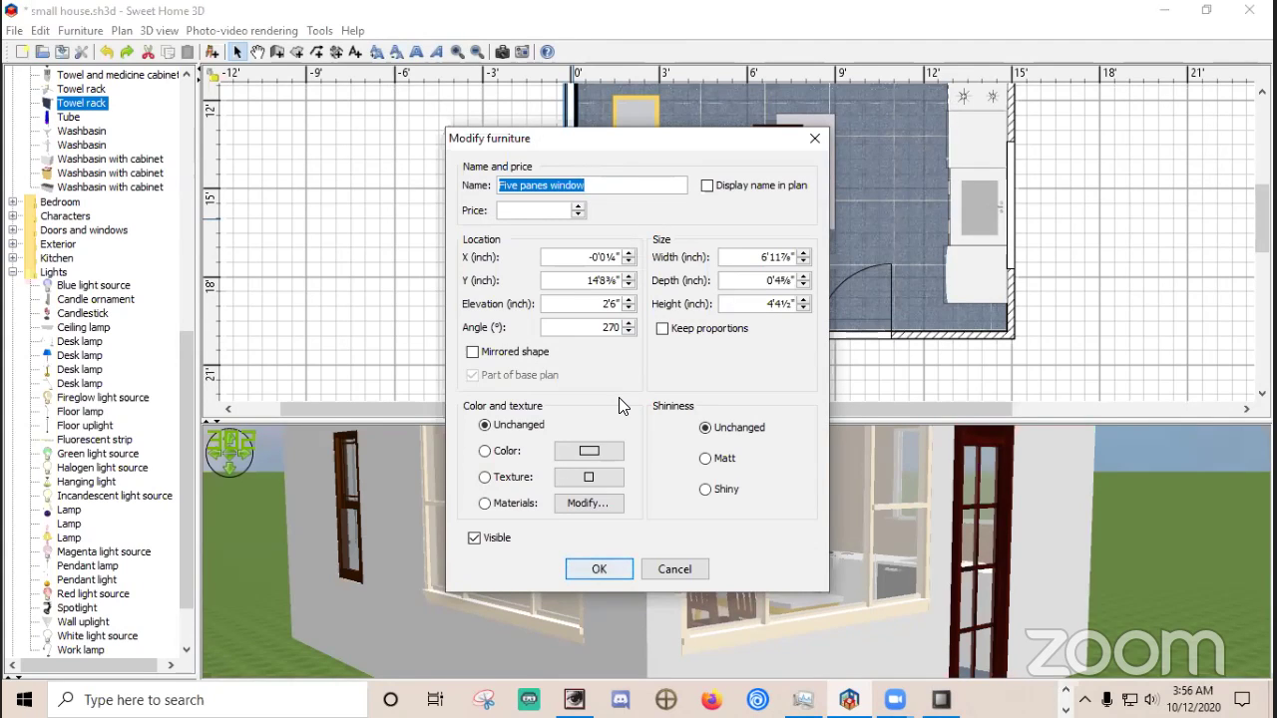
{"action": "left_click", "coordinate": [588, 503]}
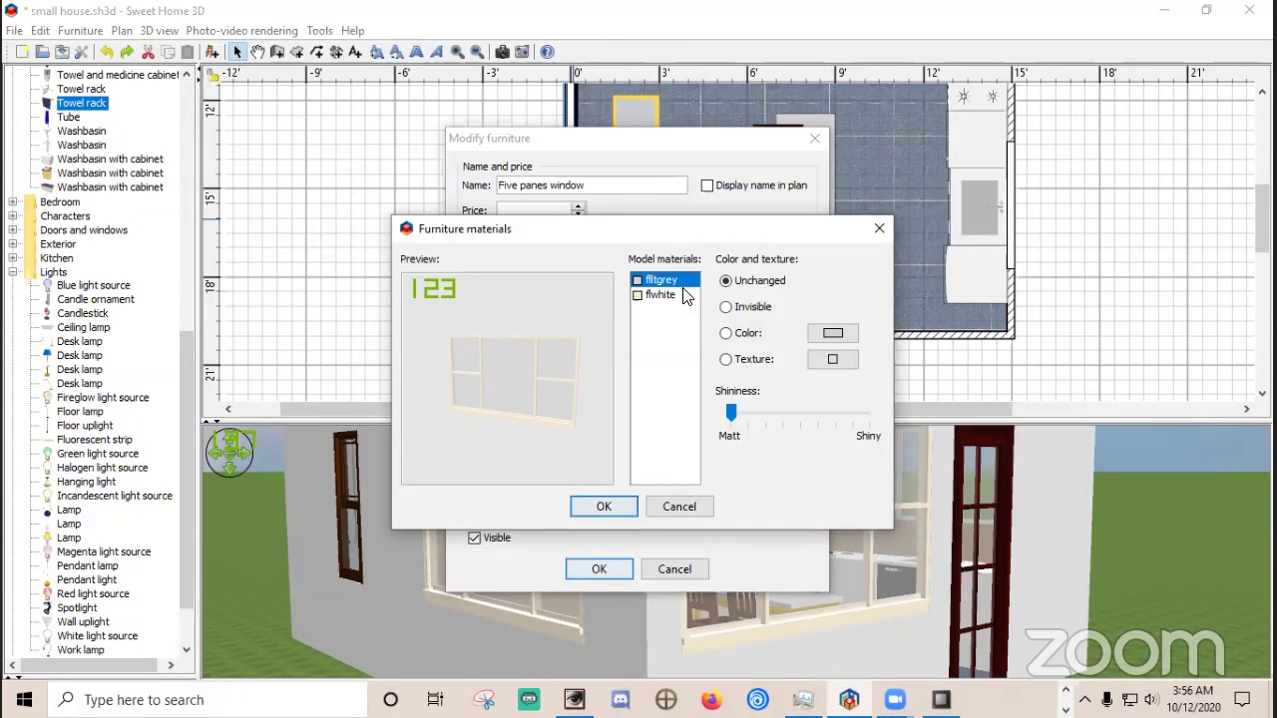
{"action": "left_click", "coordinate": [832, 360]}
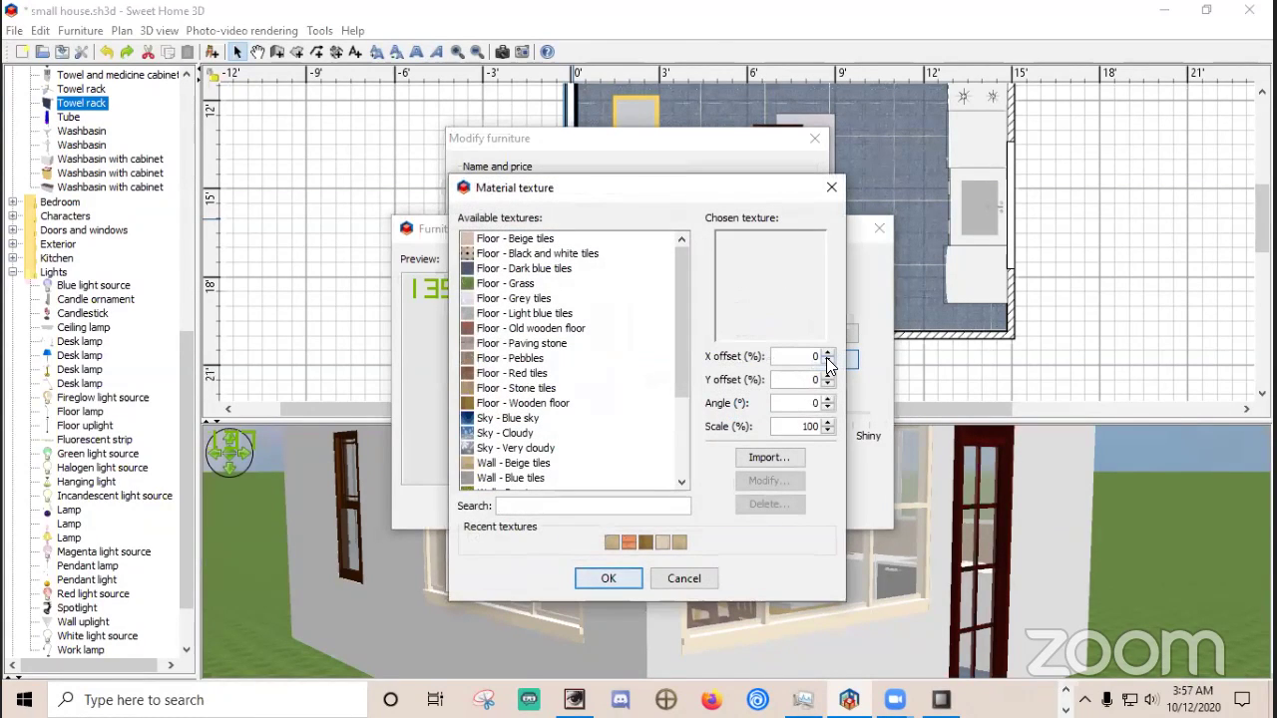
{"action": "left_click", "coordinate": [832, 187]}
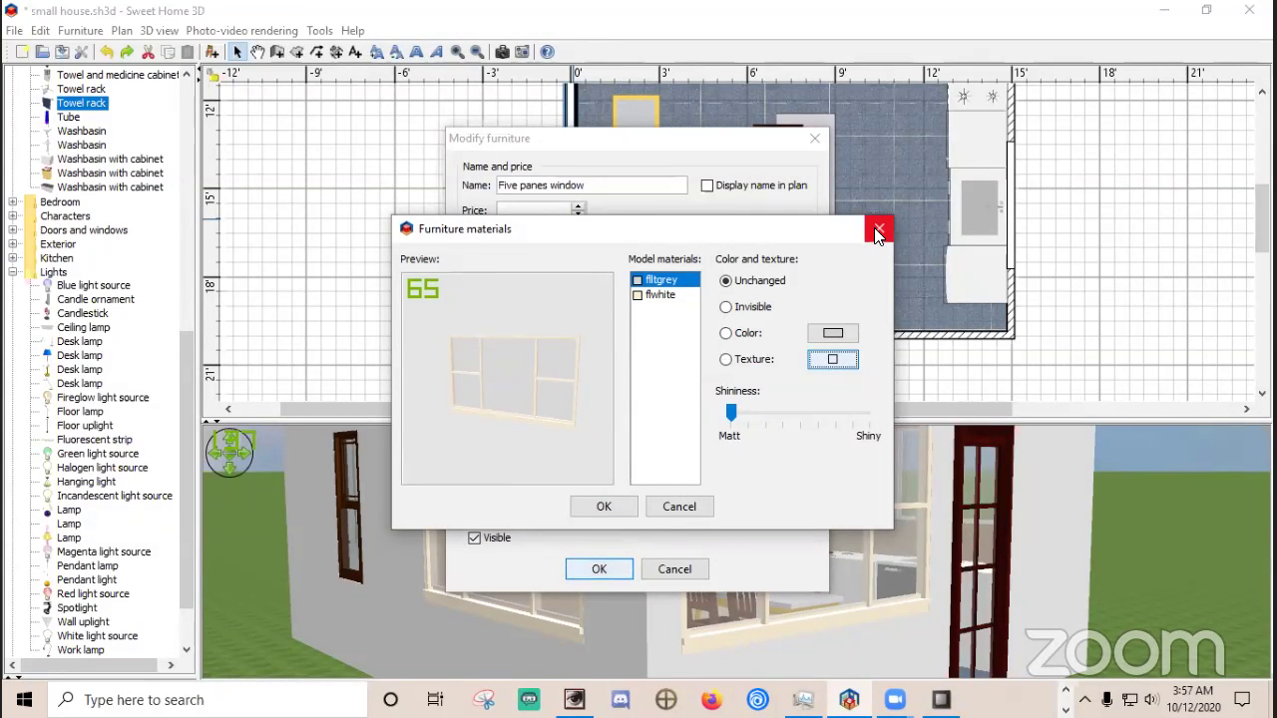
{"action": "left_click", "coordinate": [876, 232]}
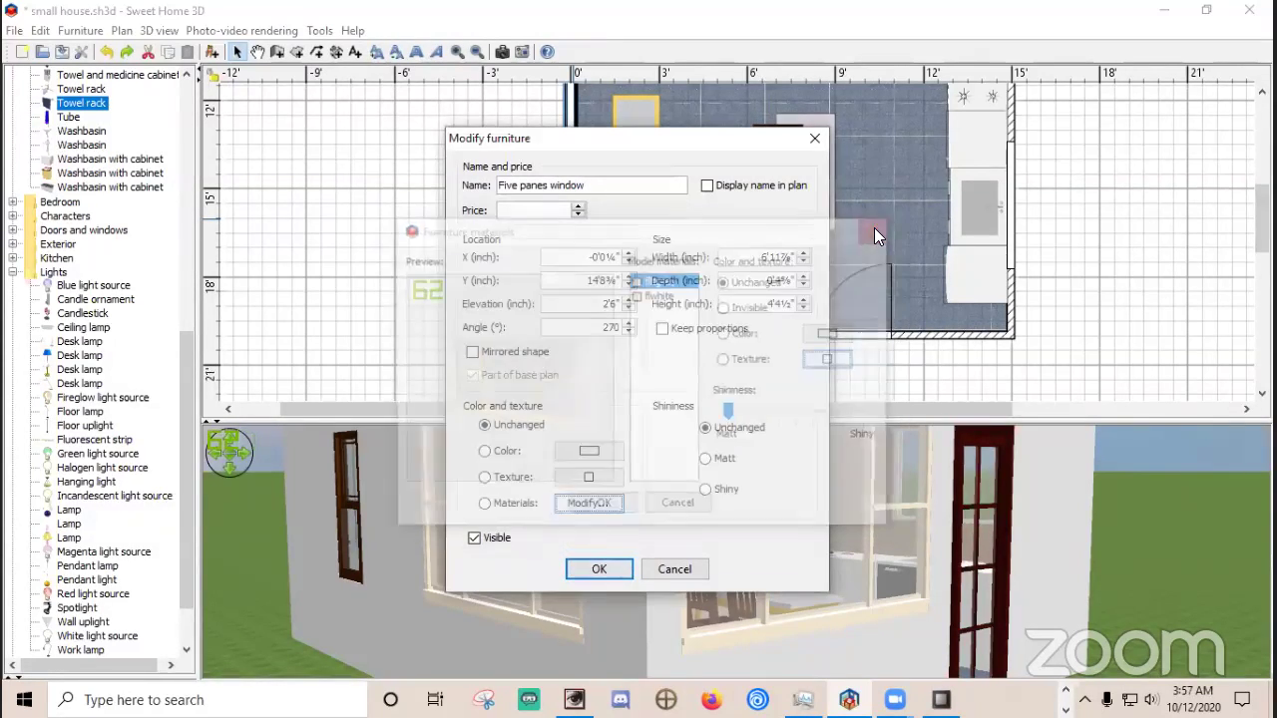
{"action": "left_click", "coordinate": [661, 575]}
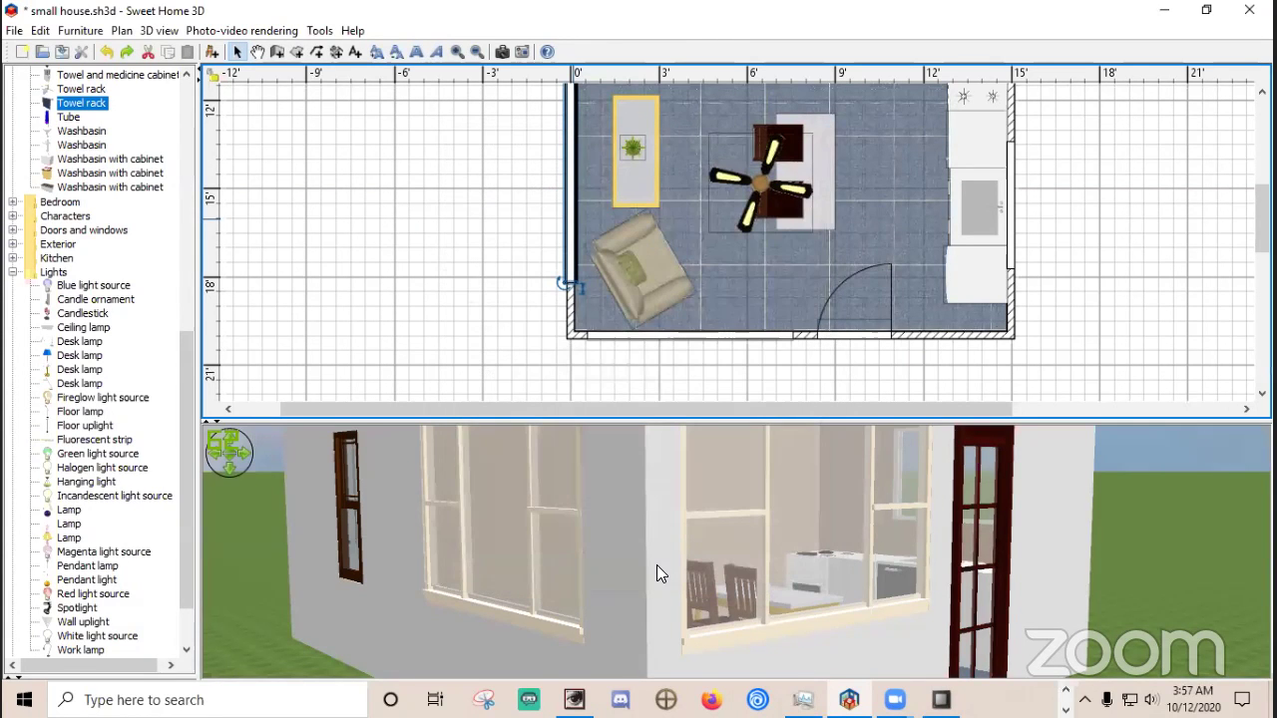
Try to render a YafaRay photo of the house exterior, framed from the front corner with both windowed walls in view.
{"action": "scroll", "coordinate": [510, 539], "scroll_direction": "down", "scroll_amount": 5}
{"action": "left_click_drag", "start_coordinate": [571, 531], "coordinate": [508, 517]}
{"action": "left_click_drag", "start_coordinate": [607, 425], "coordinate": [688, 98]}
{"action": "left_click_drag", "start_coordinate": [698, 272], "coordinate": [625, 527]}
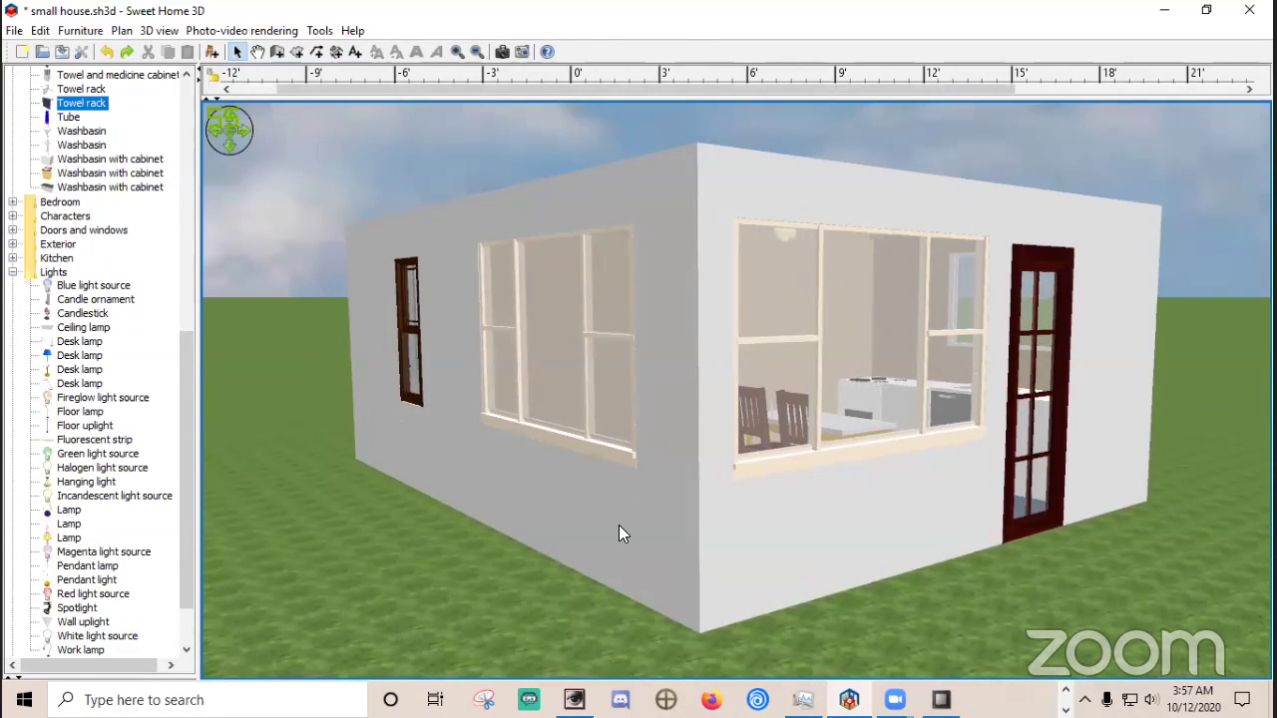
{"action": "left_click", "coordinate": [502, 51]}
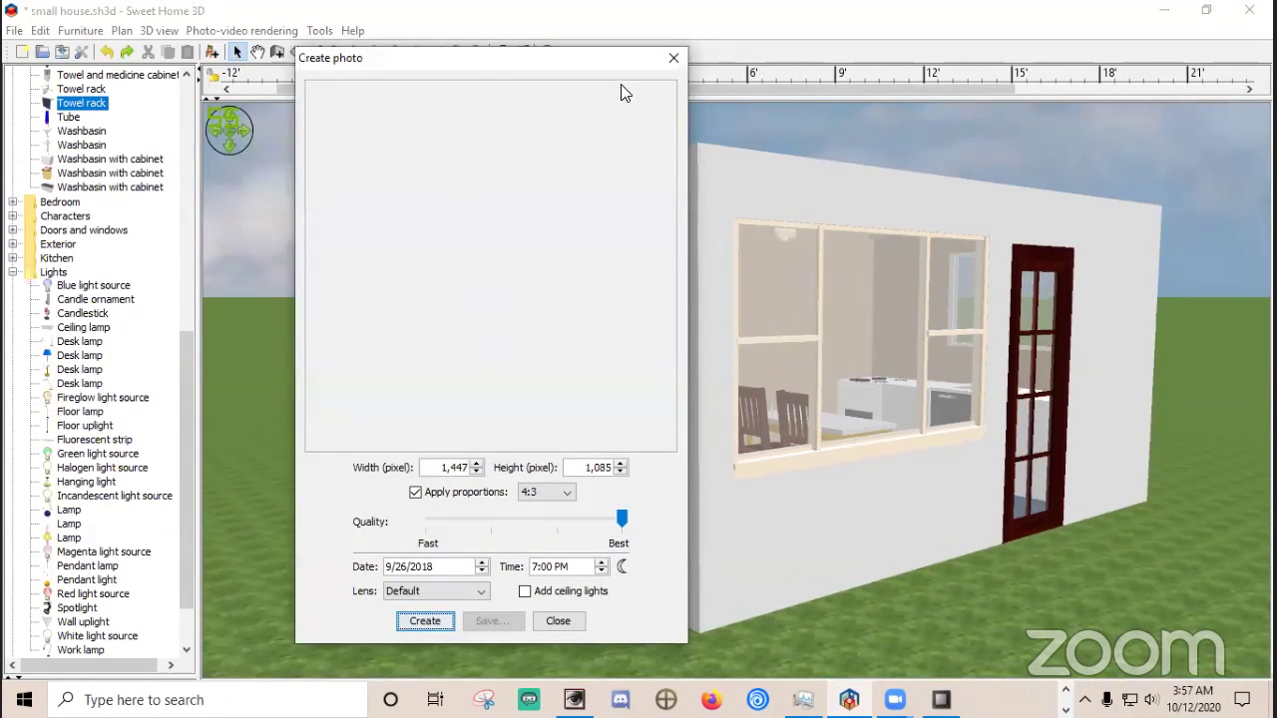
{"action": "left_click", "coordinate": [671, 59]}
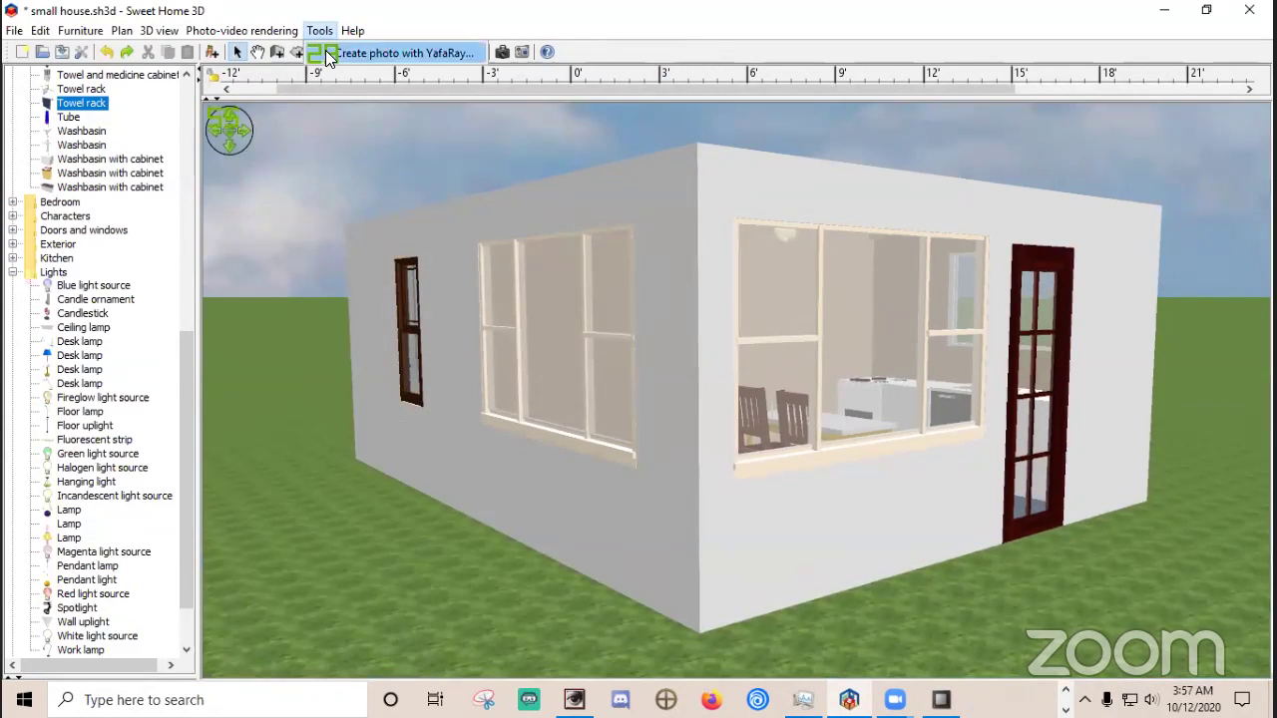
{"action": "left_click", "coordinate": [367, 56]}
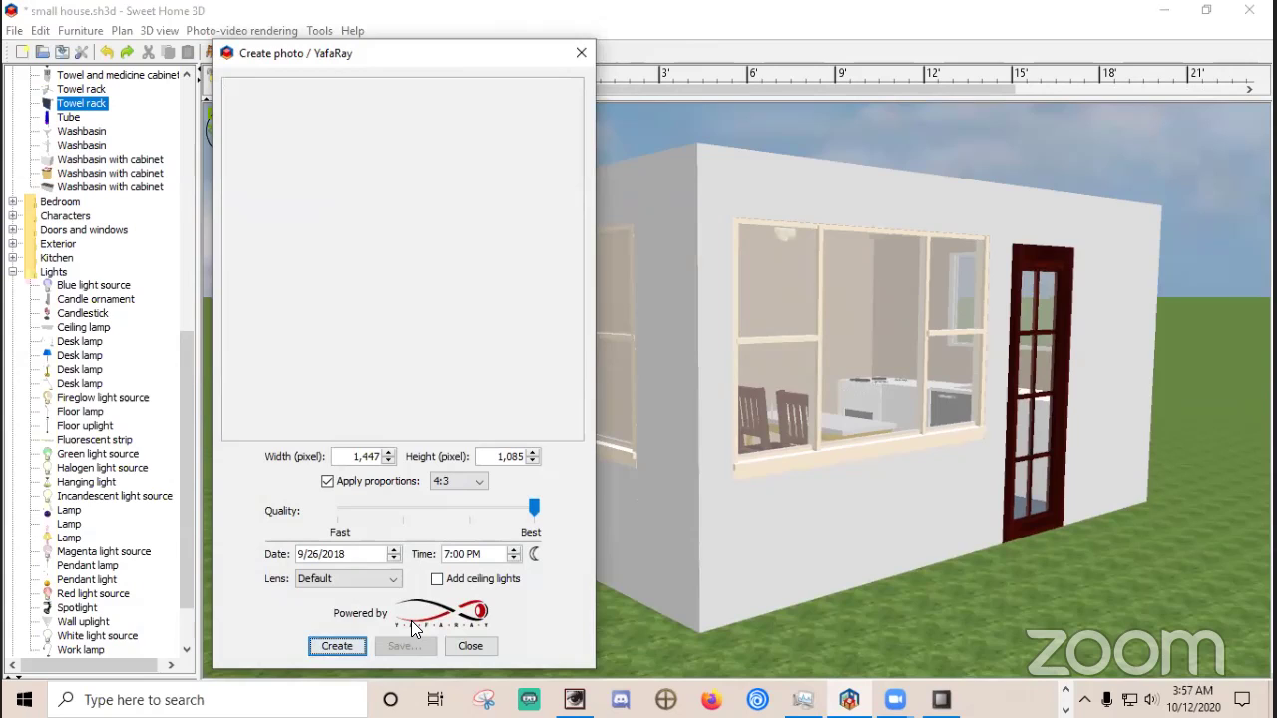
{"action": "left_click", "coordinate": [338, 646]}
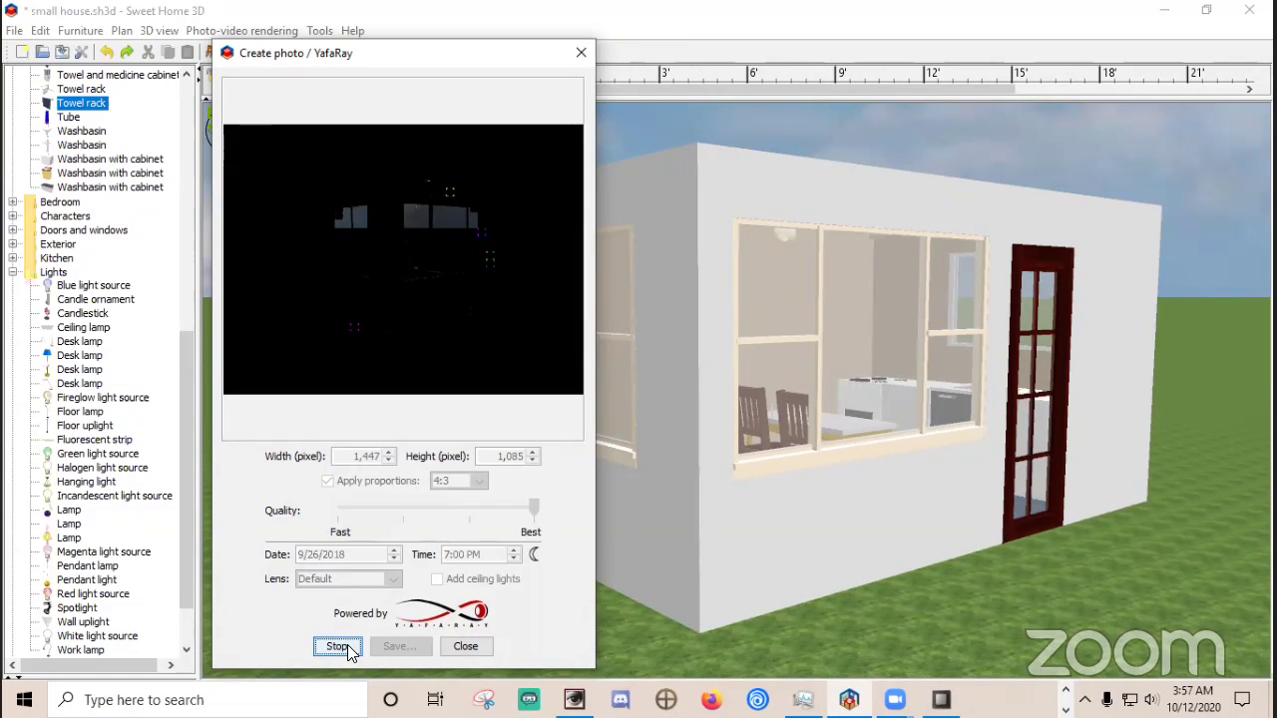
{"action": "left_click", "coordinate": [466, 646]}
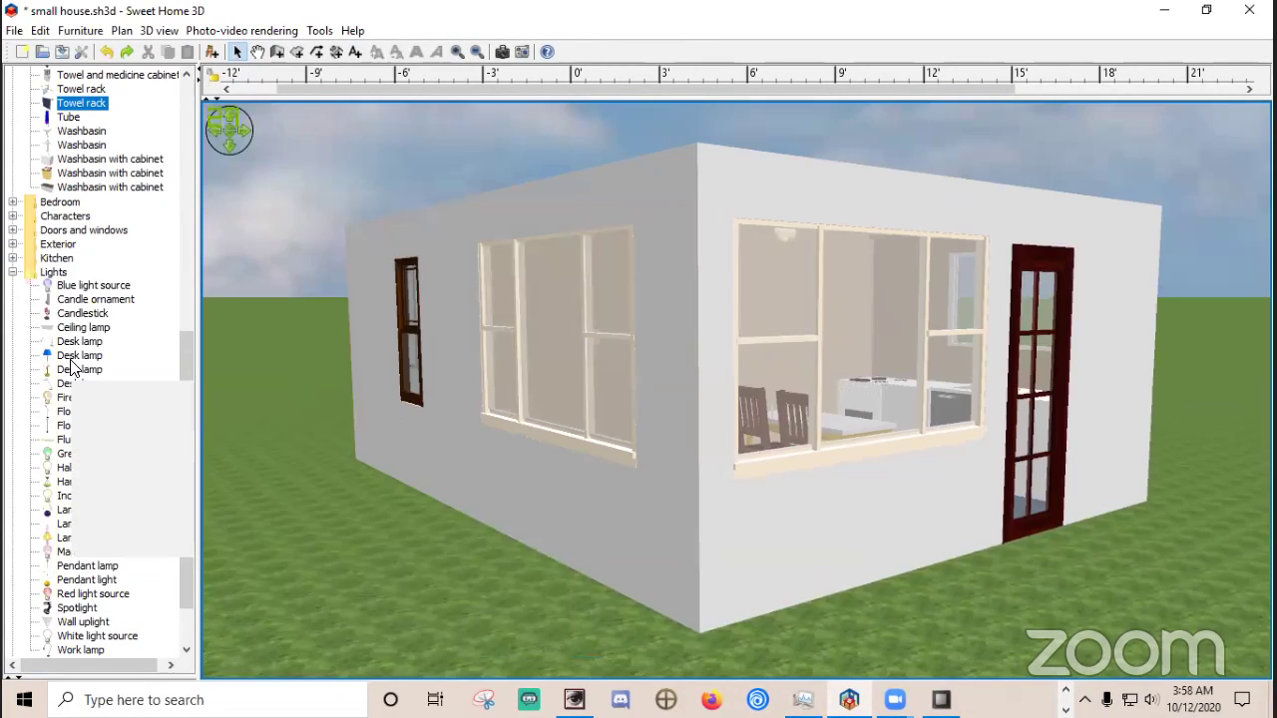
{"action": "mouse_move", "coordinate": [78, 391]}
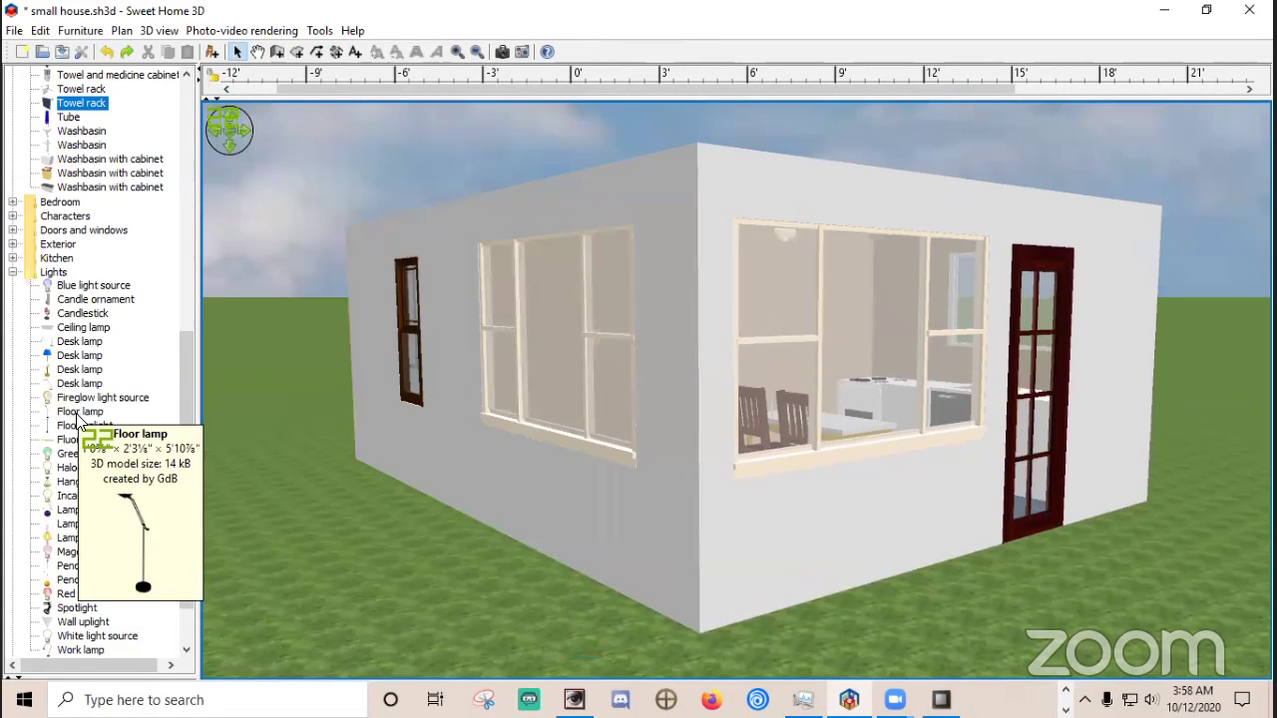
{"action": "left_click", "coordinate": [85, 456]}
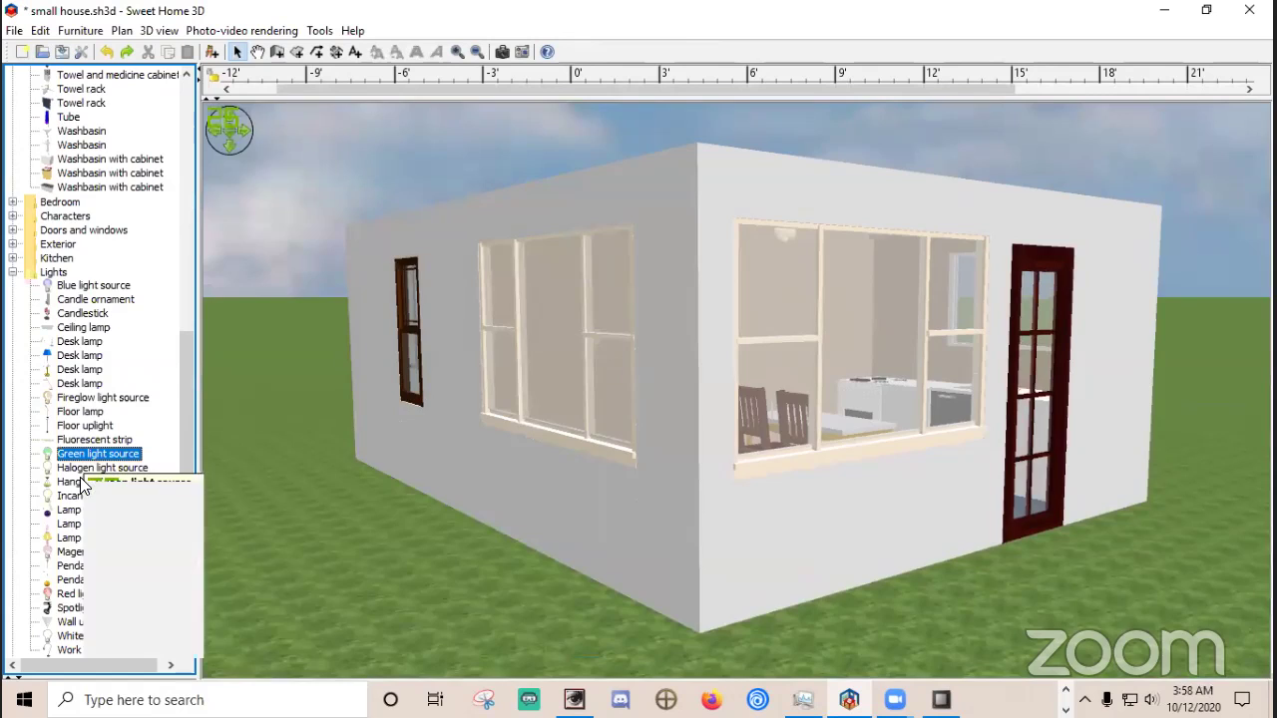
{"action": "mouse_move", "coordinate": [69, 524]}
{"action": "scroll", "coordinate": [70, 524], "scroll_direction": "down", "scroll_amount": 2}
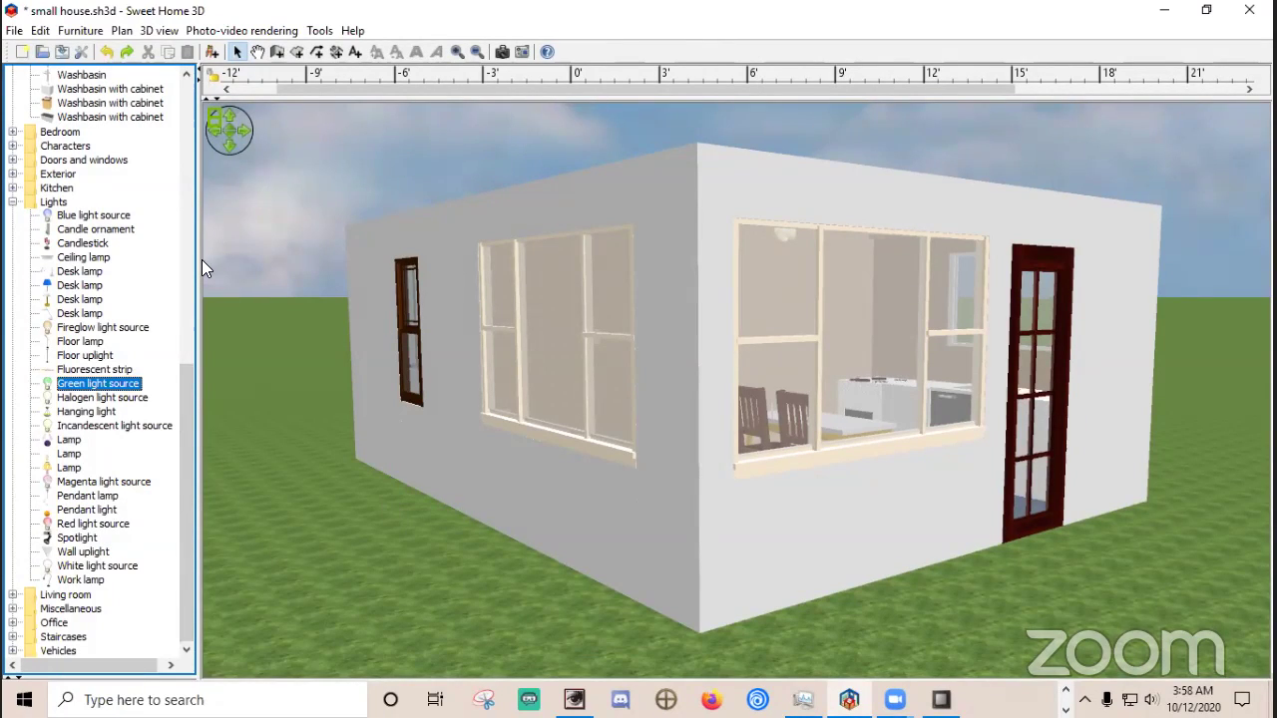
Save the changes to the small house file.
{"action": "left_click", "coordinate": [18, 31]}
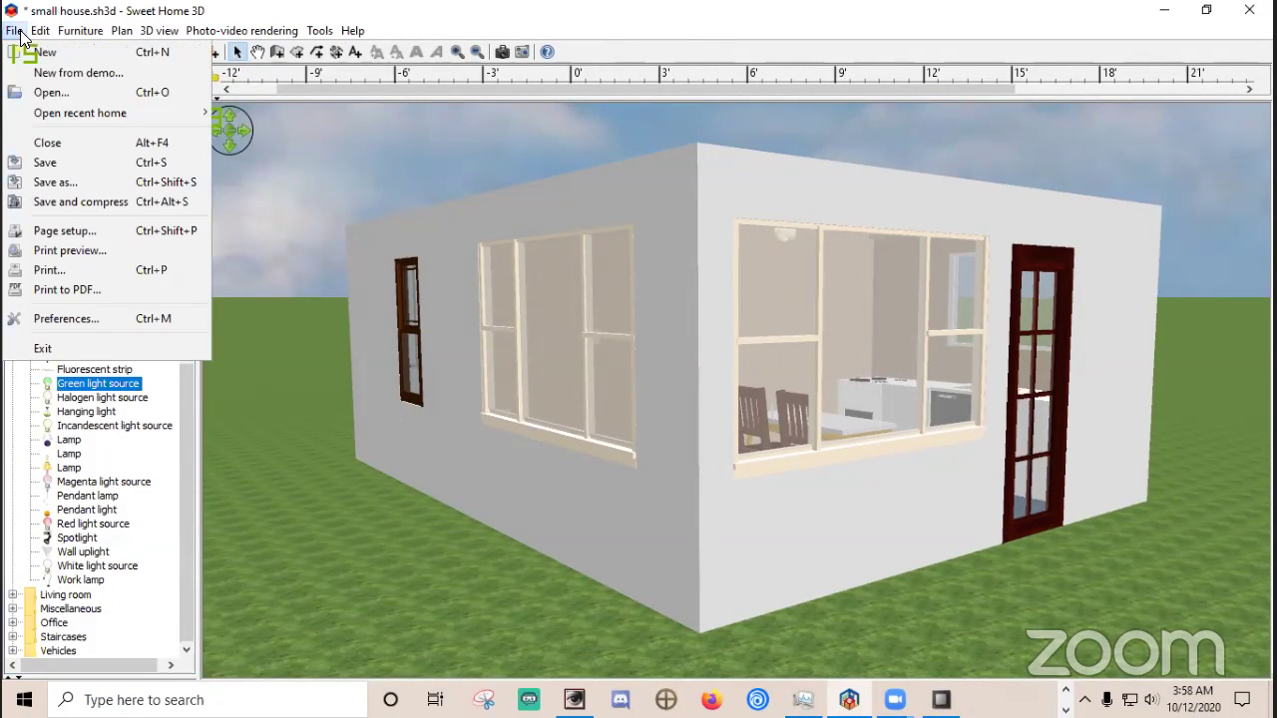
{"action": "left_click", "coordinate": [118, 160]}
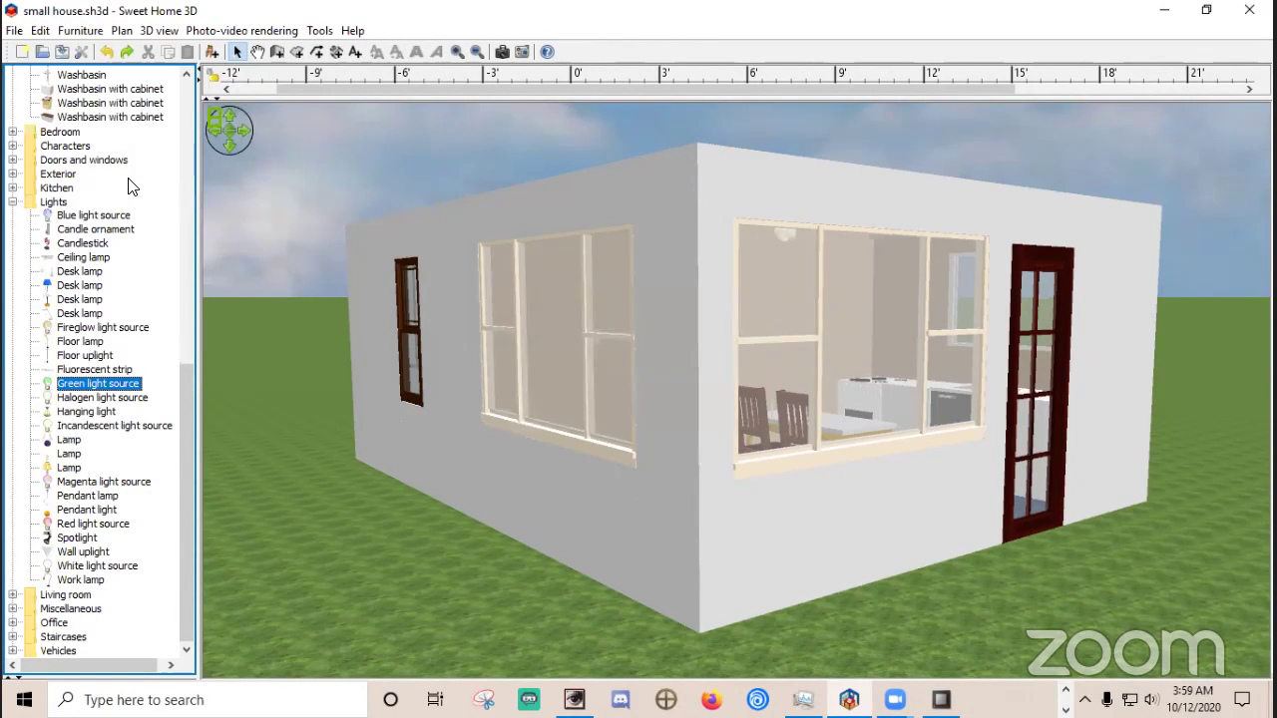